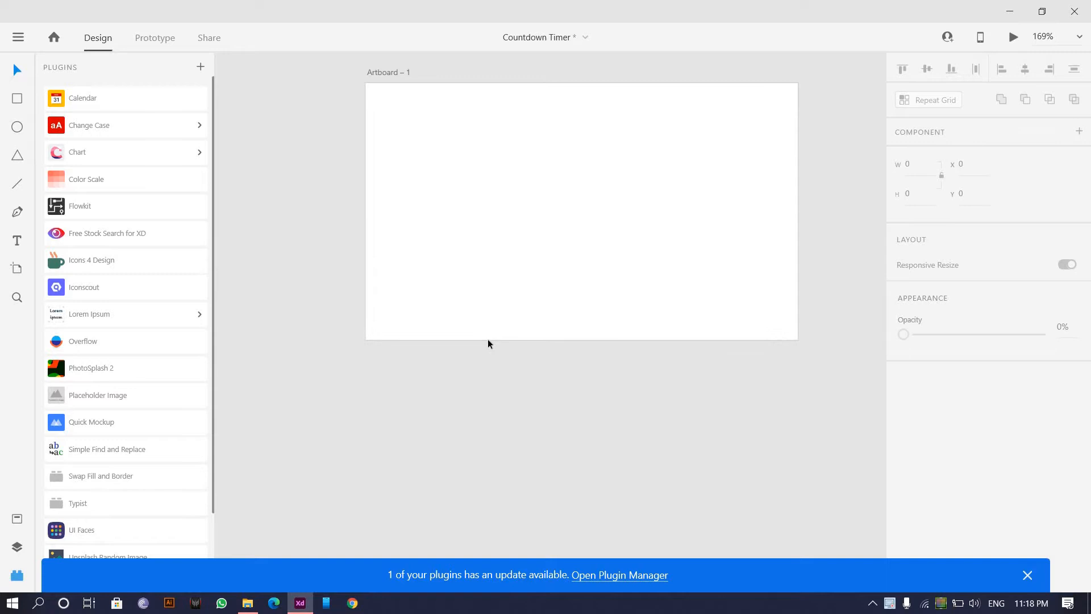
Draw a rectangle about 52 by 77 in the left part of the artboard.
scroll(502, 311, "down", 5)
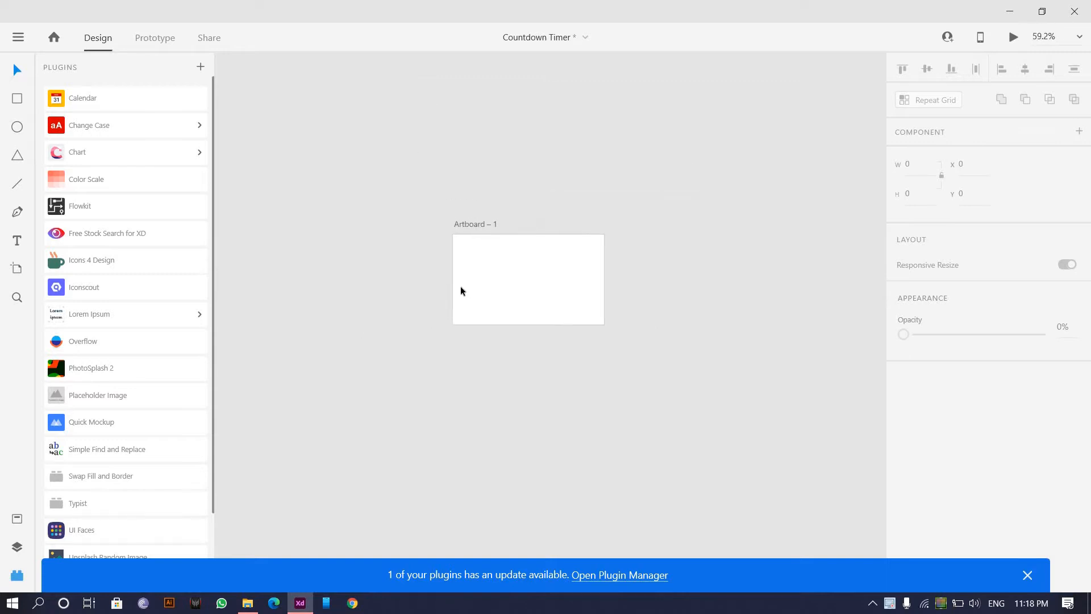
scroll(460, 288, "up", 1)
scroll(459, 287, "up", 3)
left_click_drag(421, 296, 400, 299)
left_click_drag(494, 321, 428, 248)
scroll(425, 248, "up", 3)
scroll(422, 249, "up", 5)
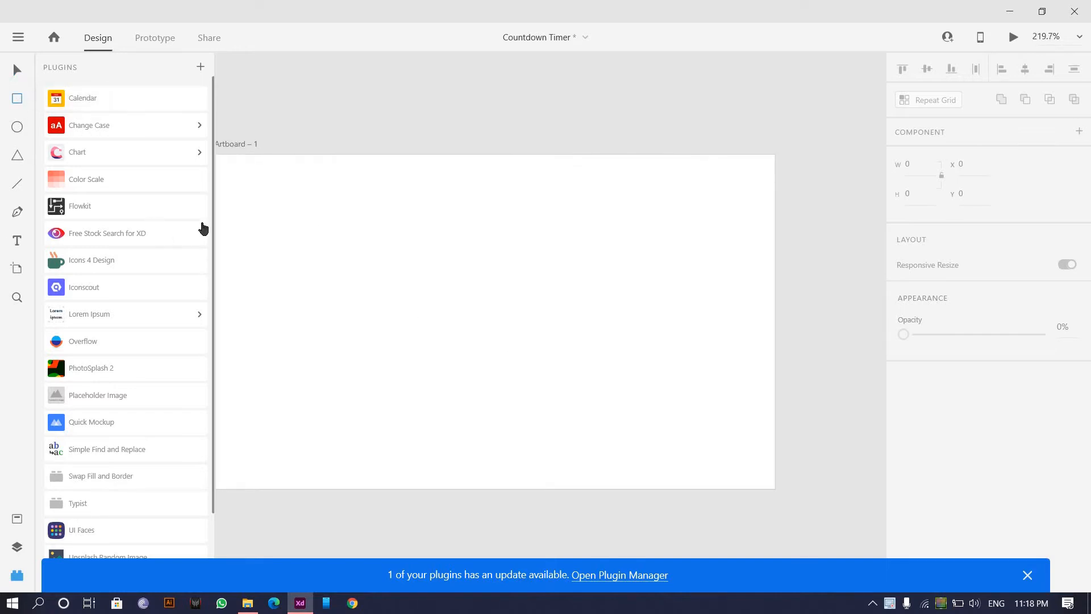
mouse_move(285, 244)
left_mouse_down()
mouse_move(390, 373)
mouse_move(366, 364)
left_mouse_up()
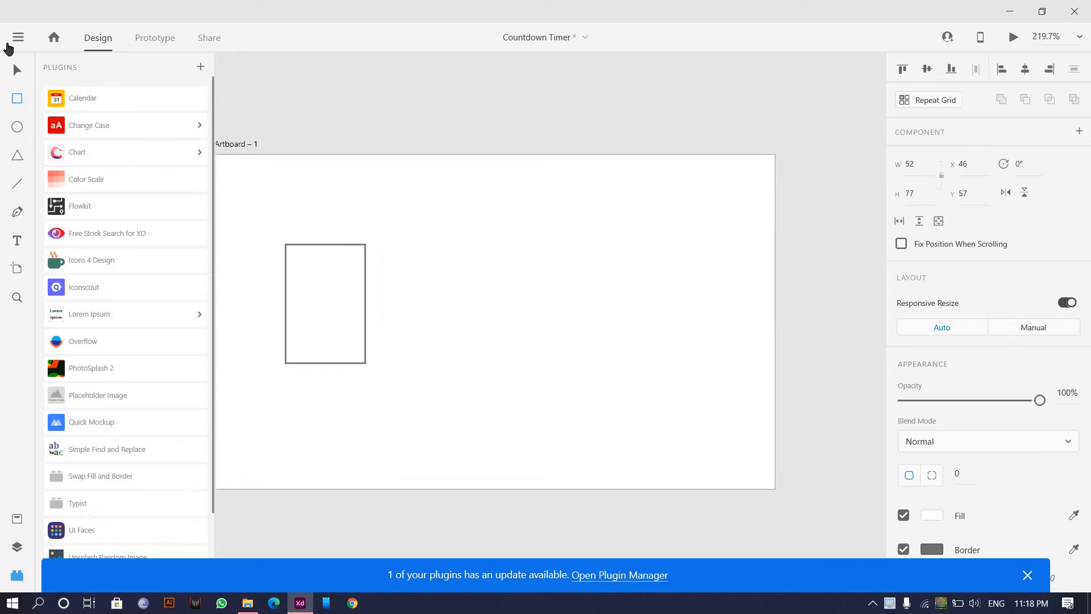
Draw a wide rectangle about 366 by 128 across the artboard's lower half, extending past its lower and right edges.
scroll(433, 315, "down", 1)
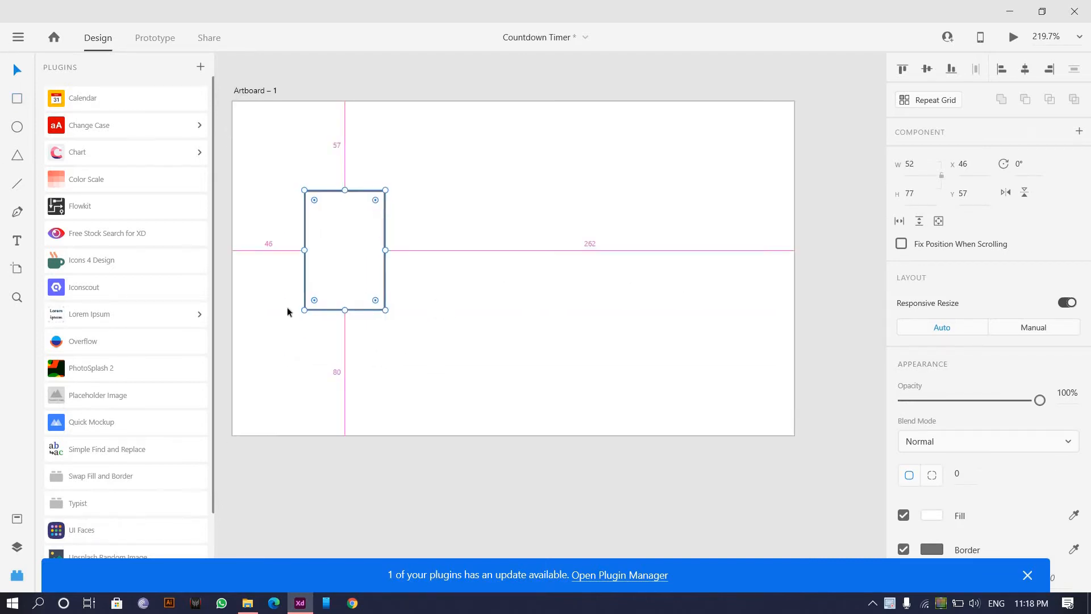
scroll(288, 310, "down", 1)
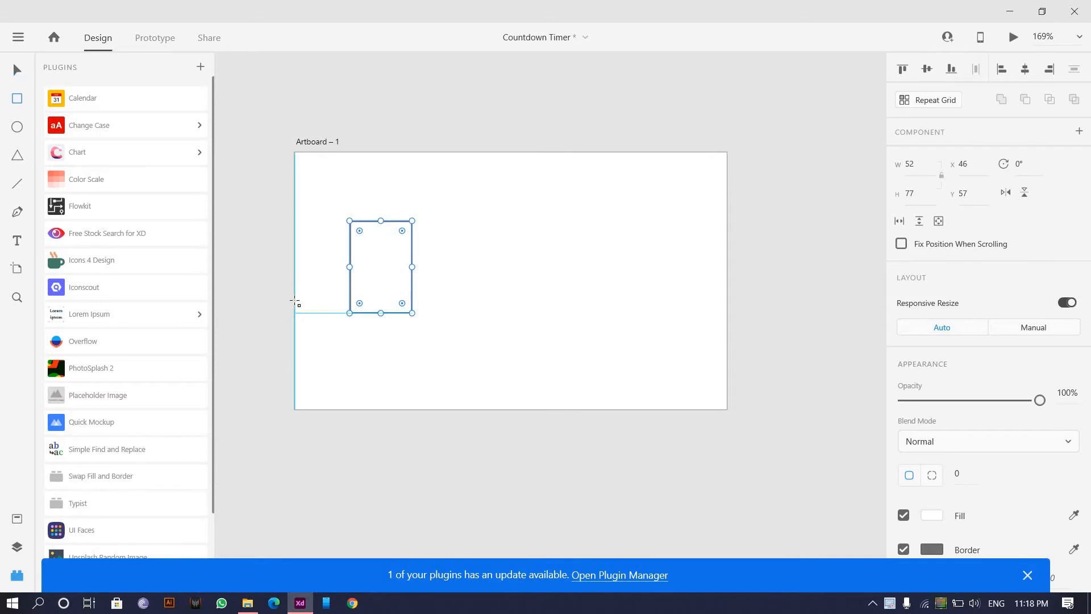
mouse_move(295, 301)
left_mouse_down()
mouse_move(818, 497)
mouse_move(791, 449)
mouse_move(734, 454)
left_mouse_up()
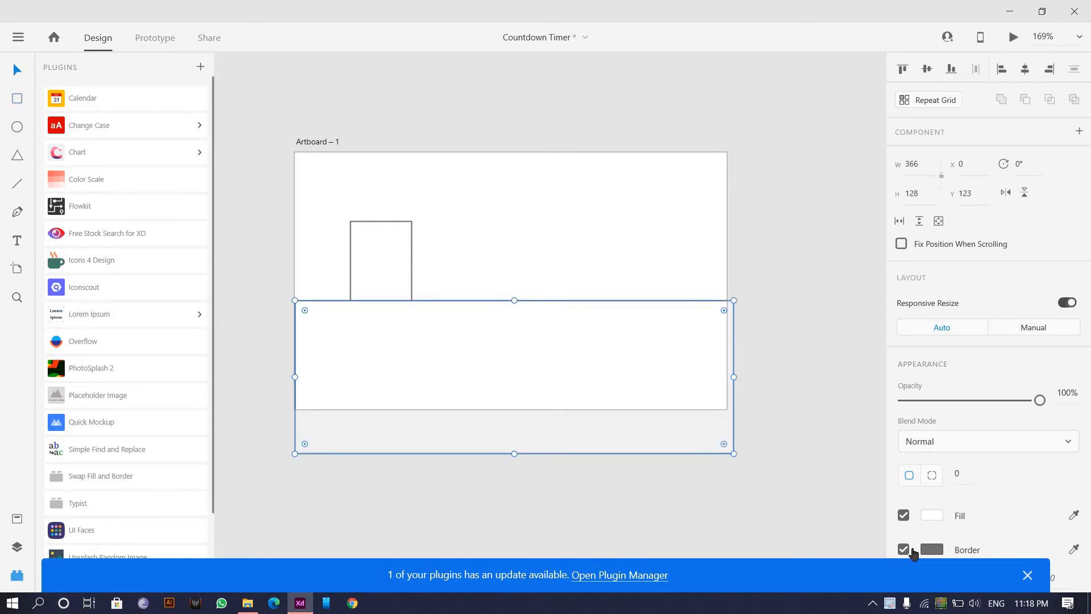
Fill the wide rectangle with a yellow-orange of about #FFC72A and remove its border.
left_click(931, 515)
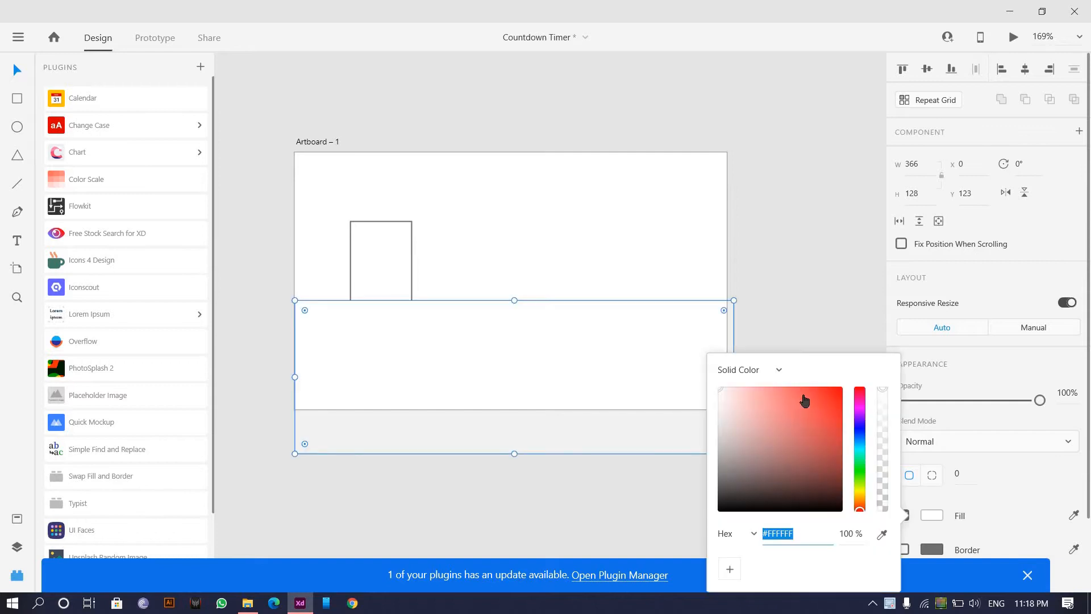
left_click_drag(865, 476, 862, 500)
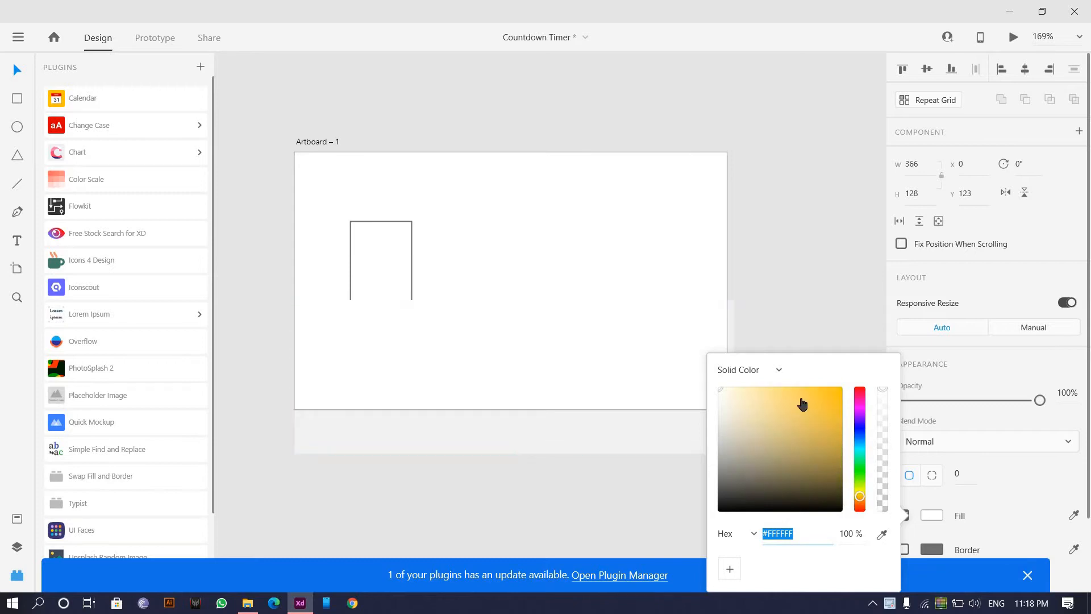
left_click_drag(801, 404, 819, 379)
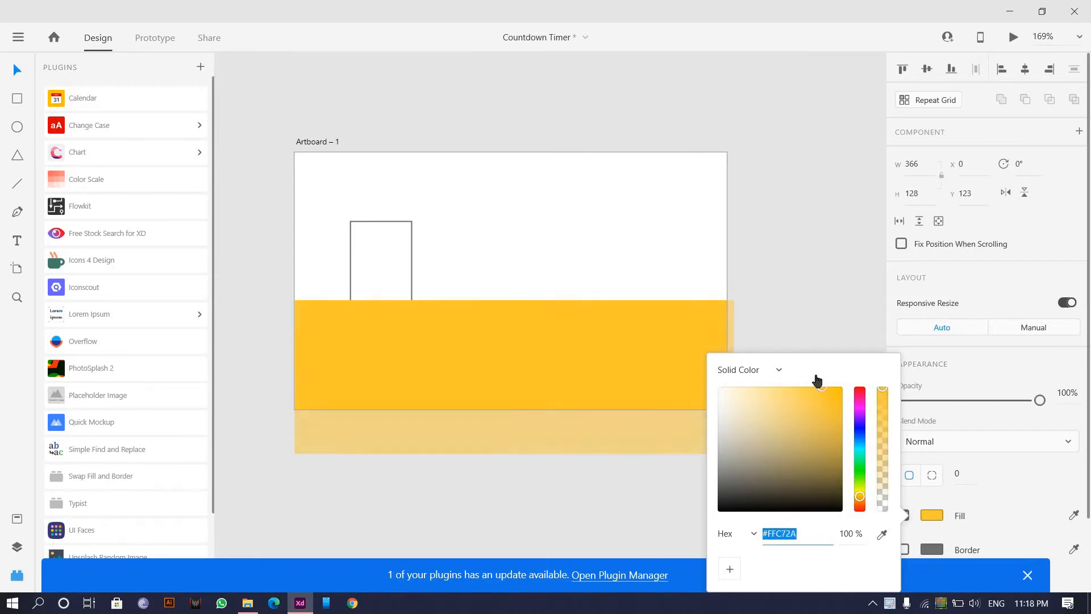
left_click(539, 368)
left_click(325, 361)
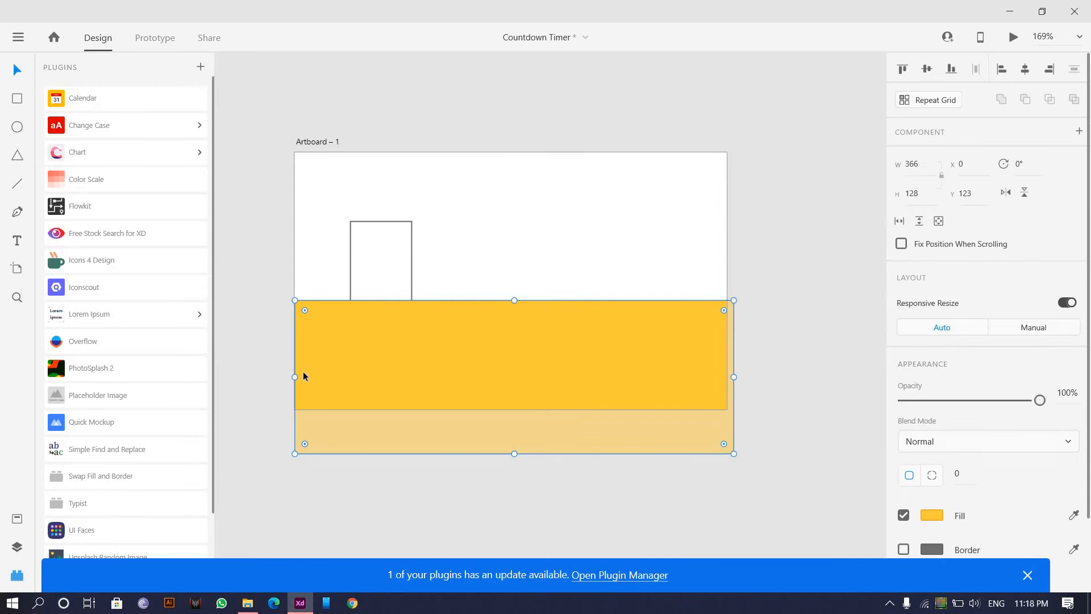
Resize the yellow rectangle to about 370 by 89, overlapping the left artboard edge, and move the small outlined rectangle to about X 76, Y 36.
left_click_drag(291, 375, 287, 373)
left_click_drag(412, 244, 465, 217)
left_click(486, 401)
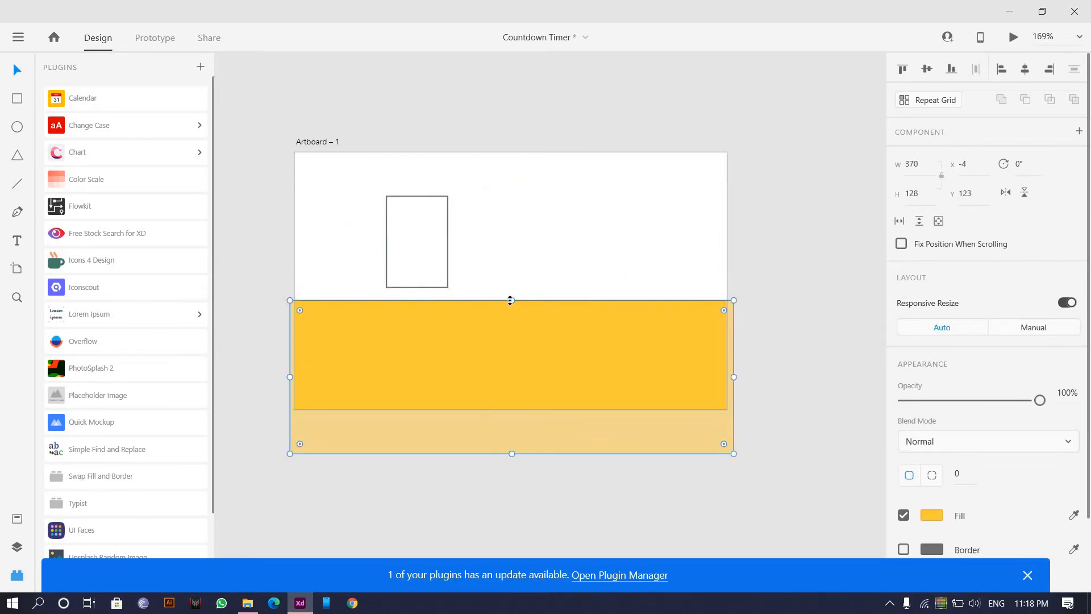
left_click_drag(513, 329, 513, 346)
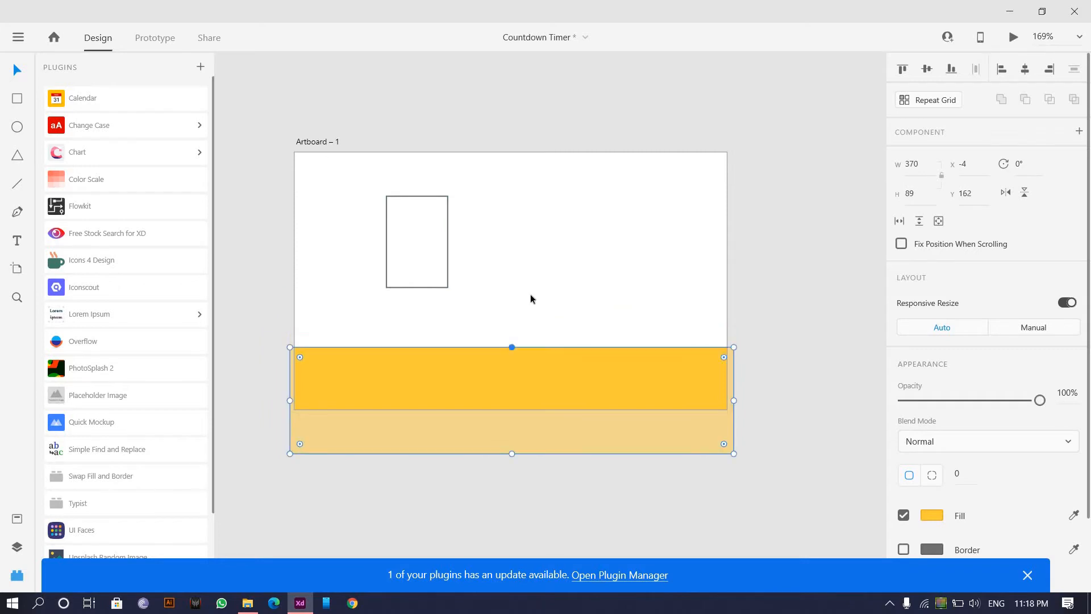
left_click(530, 295)
Duplicate the outlined rectangle to form a horizontal row of four, with a wider gap between the two middle ones.
scroll(475, 342, "up", 3)
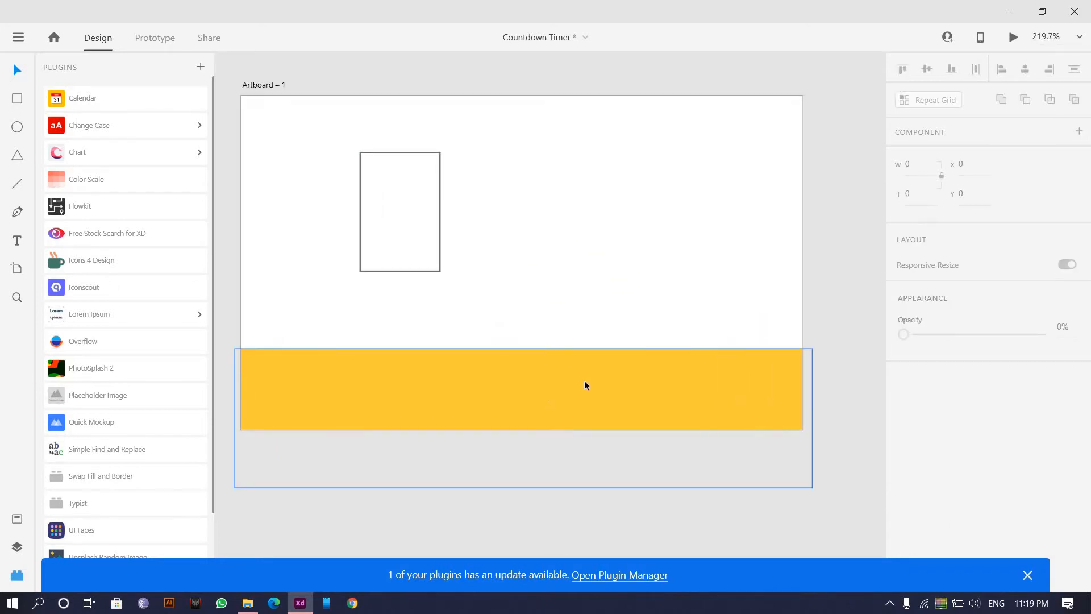
left_click(501, 385)
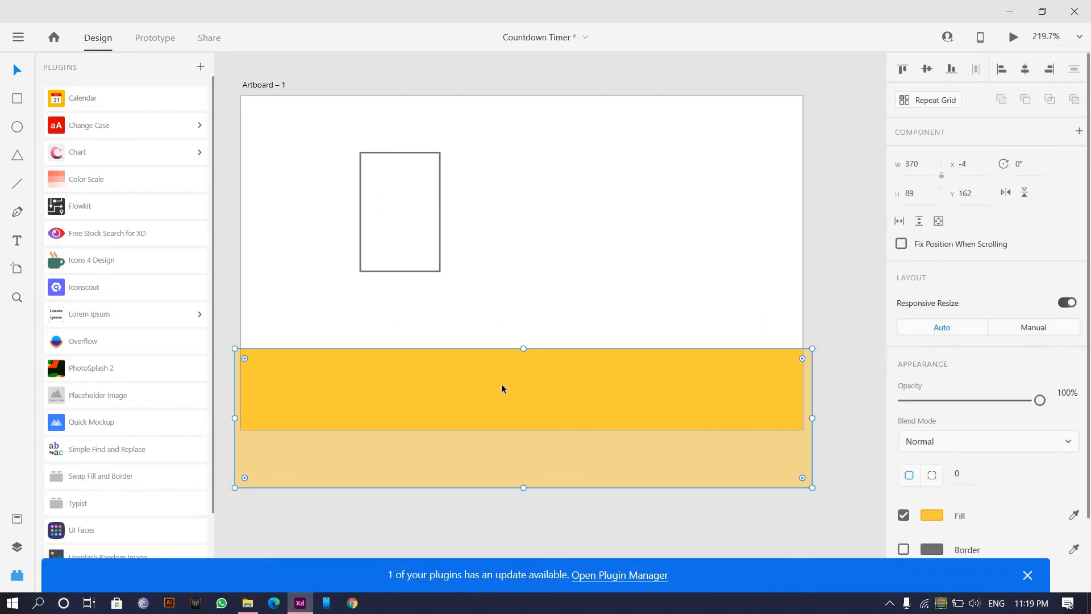
scroll(495, 381, "down", 3)
left_click(571, 307)
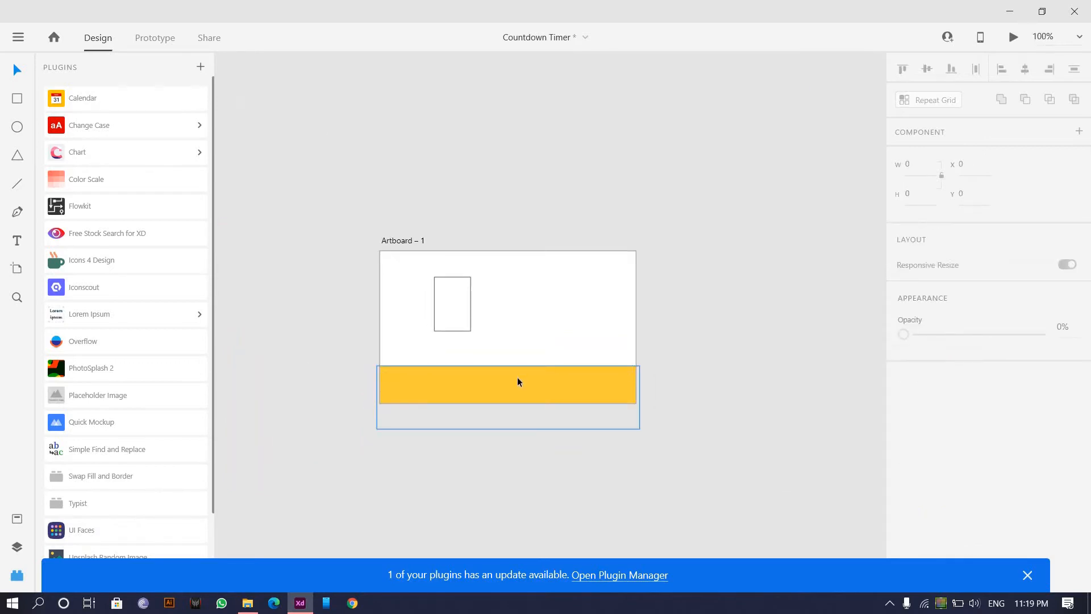
left_click(462, 310)
scroll(462, 311, "up", 5)
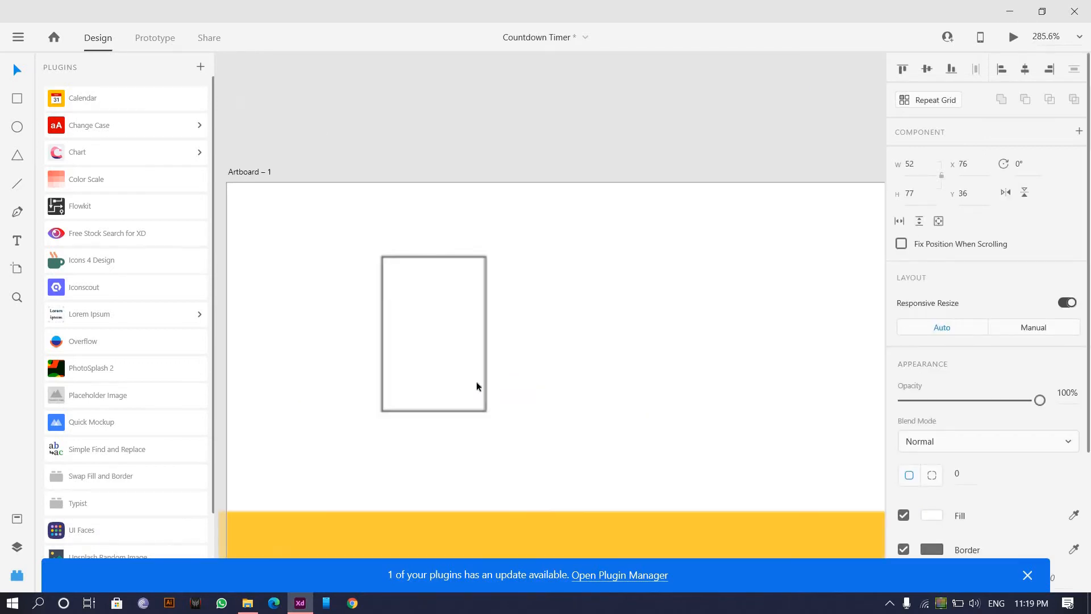
left_click_drag(414, 380, 685, 380, "alt")
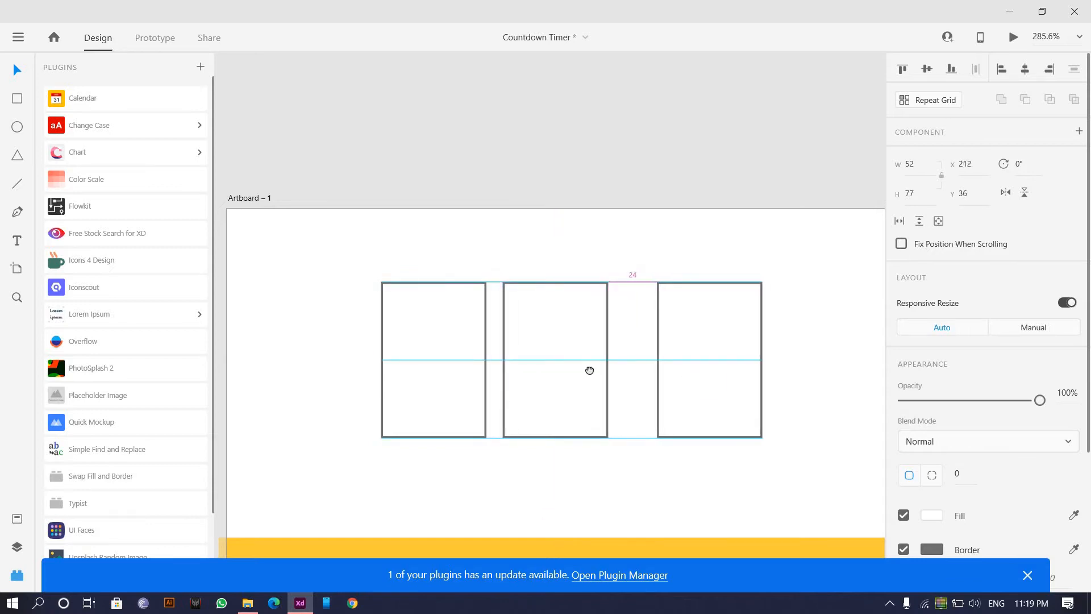
scroll(590, 369, "right", 3)
scroll(535, 366, "down", 3)
left_click_drag(535, 366, 607, 363, "alt")
Select all four outlined rectangles and centre them horizontally on the artboard, a little above the yellow band.
left_click(479, 468)
left_click_drag(506, 417, 592, 366)
left_click_drag(415, 423, 616, 336)
left_click_drag(362, 423, 665, 334)
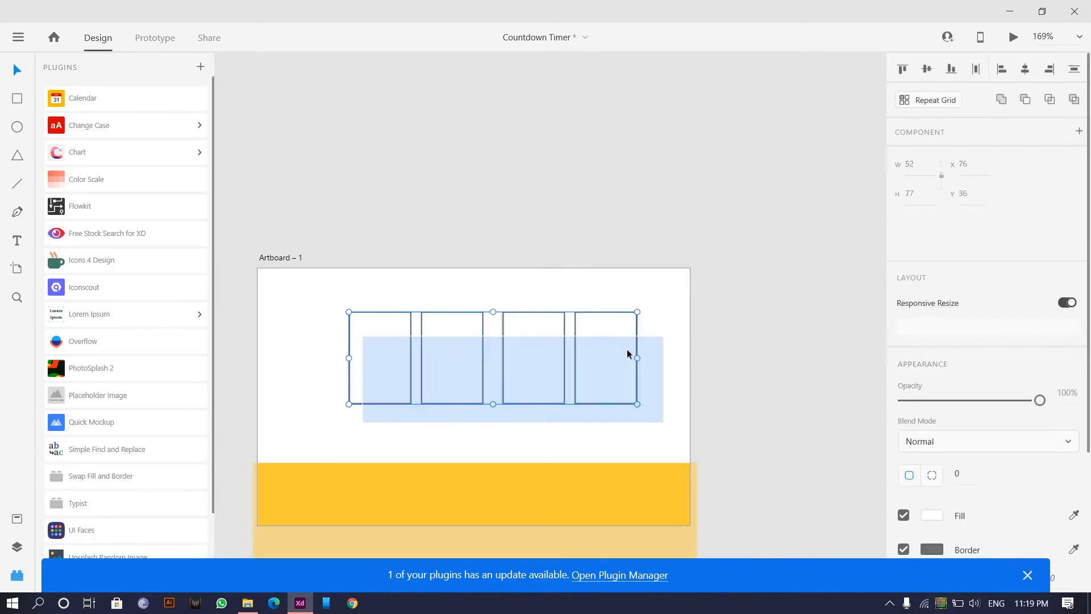
left_click_drag(613, 368, 606, 397)
key("shift+Up")
key("Up")
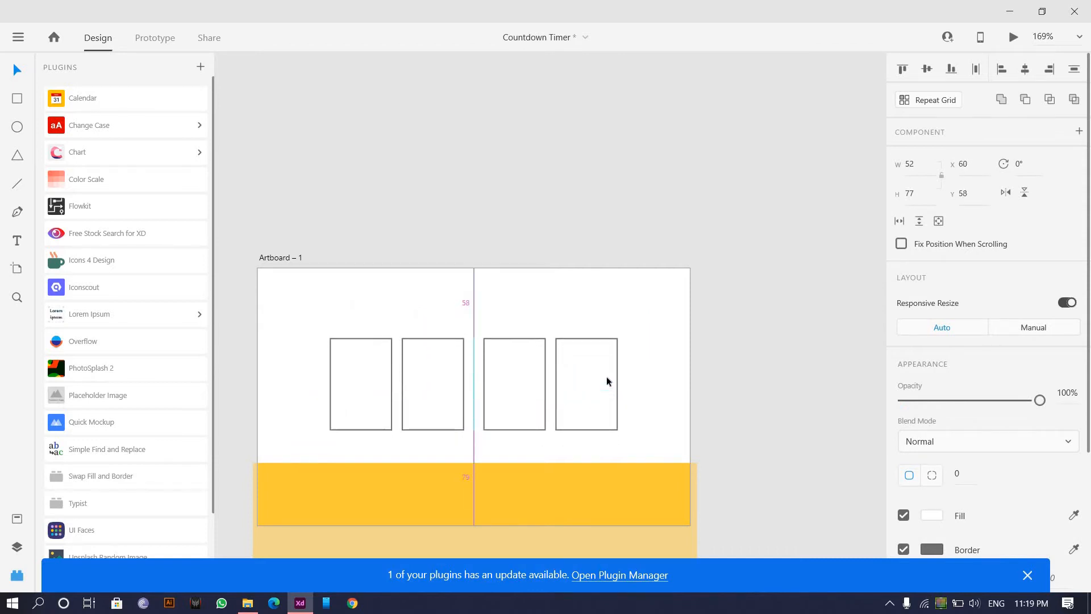
left_click(710, 315)
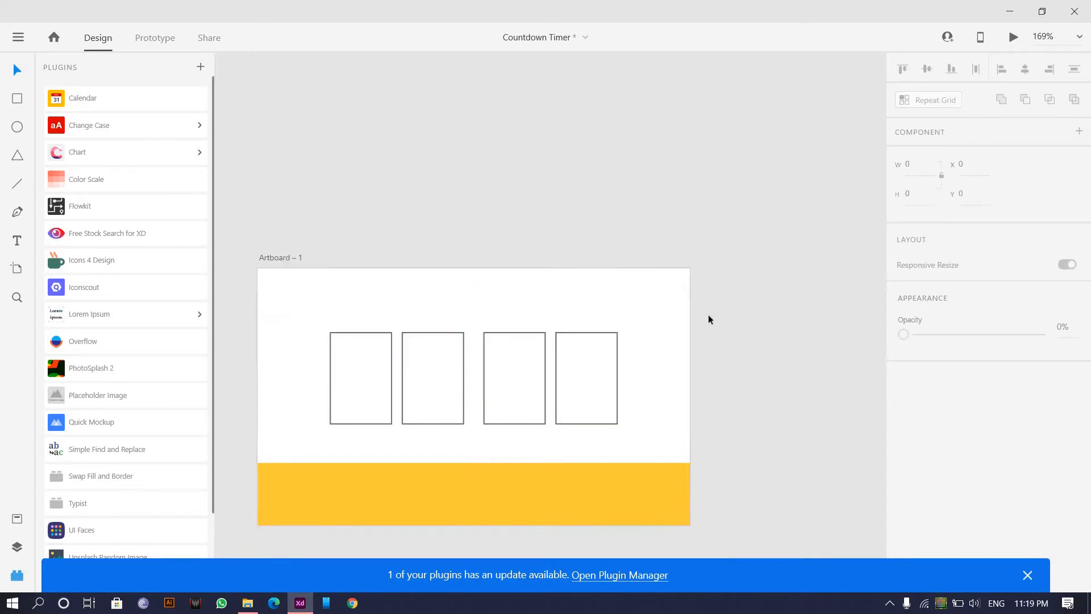
scroll(712, 315, "down", 5)
scroll(490, 315, "up", 1)
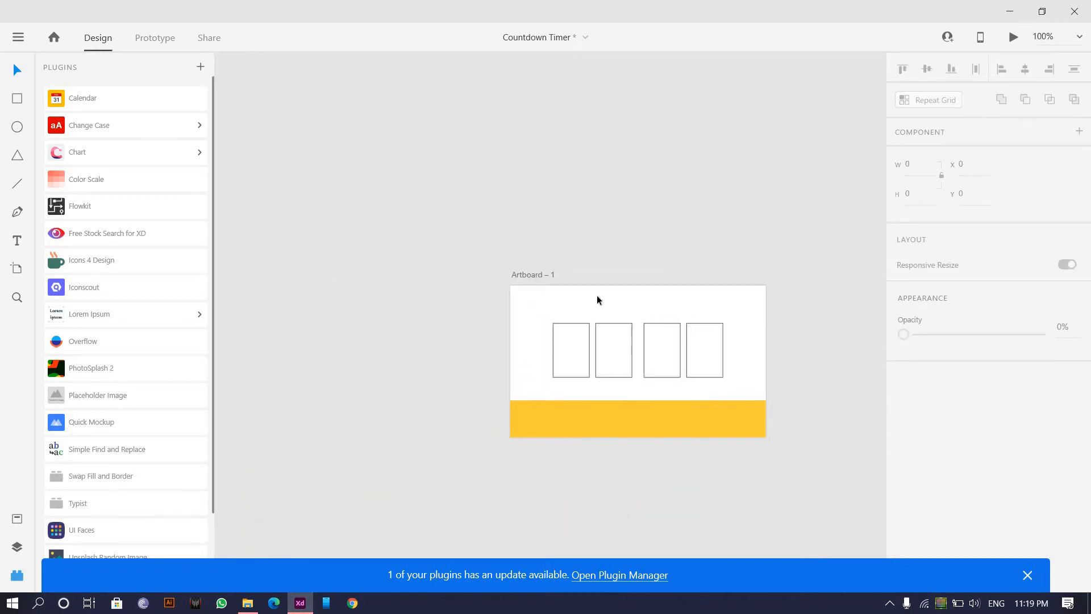
scroll(419, 293, "right", 5)
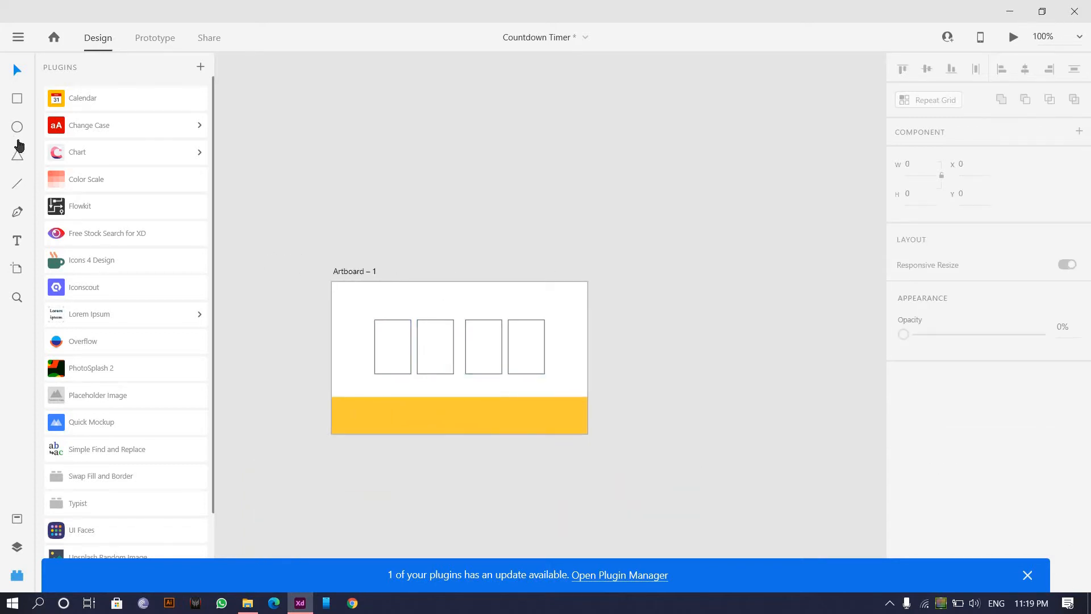
left_click(510, 258)
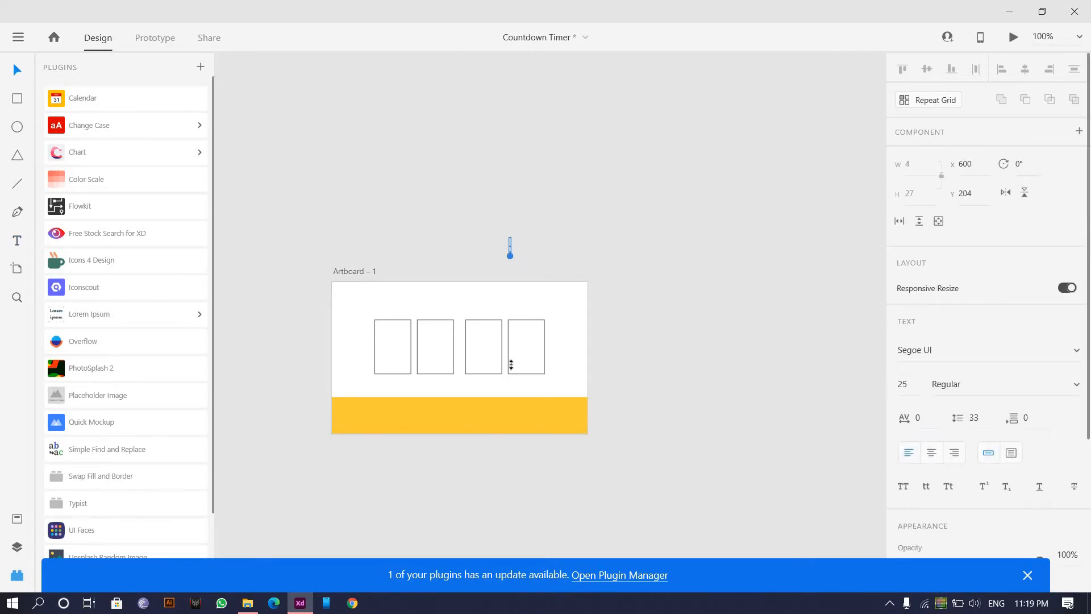
left_click_drag(507, 360, 462, 389)
scroll(458, 433, "up", 3)
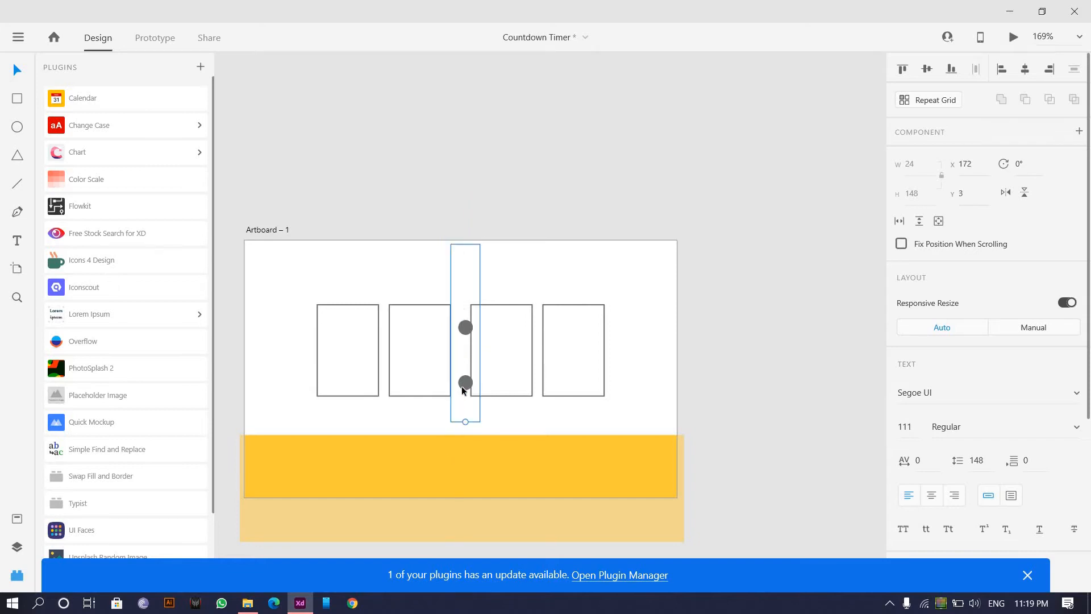
key("Delete")
Draw a square about 6 by 6 in the gap between the two middle rectangles and round its corners.
left_click(20, 133)
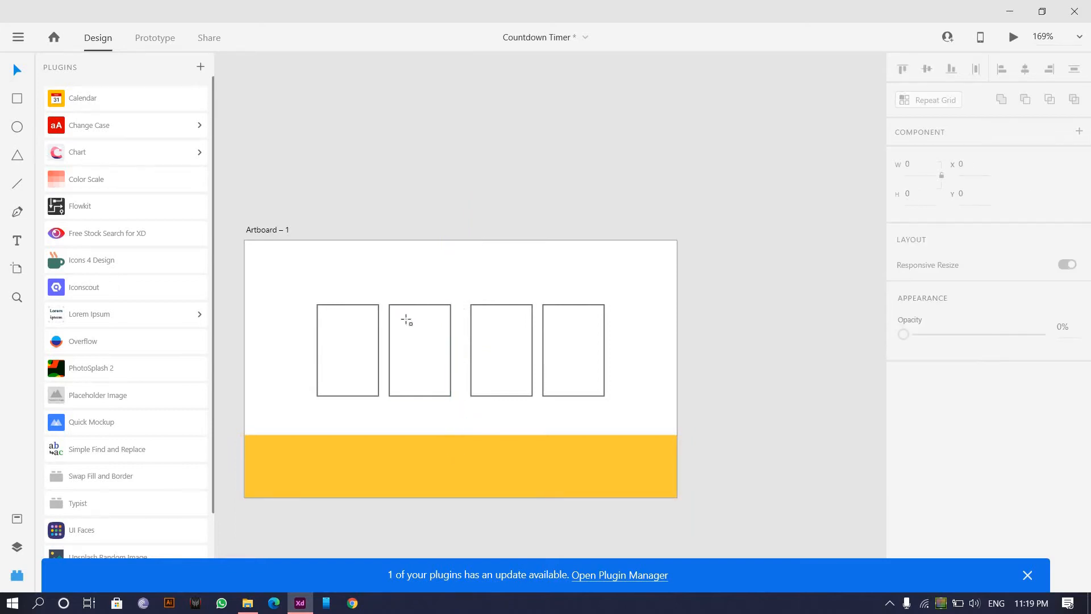
scroll(407, 320, "up", 5)
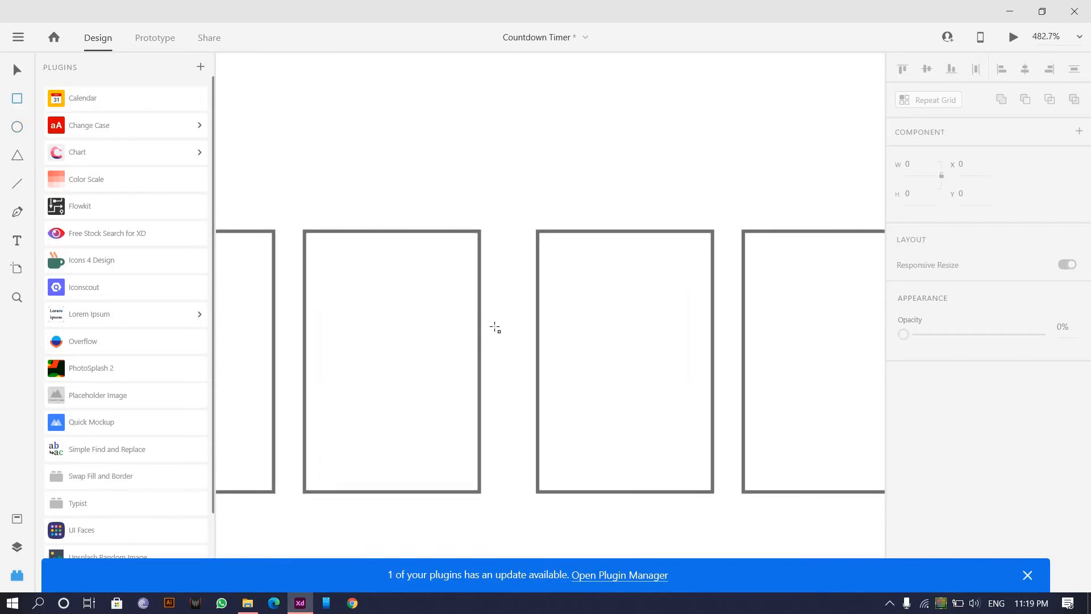
left_click_drag(514, 345, 494, 325)
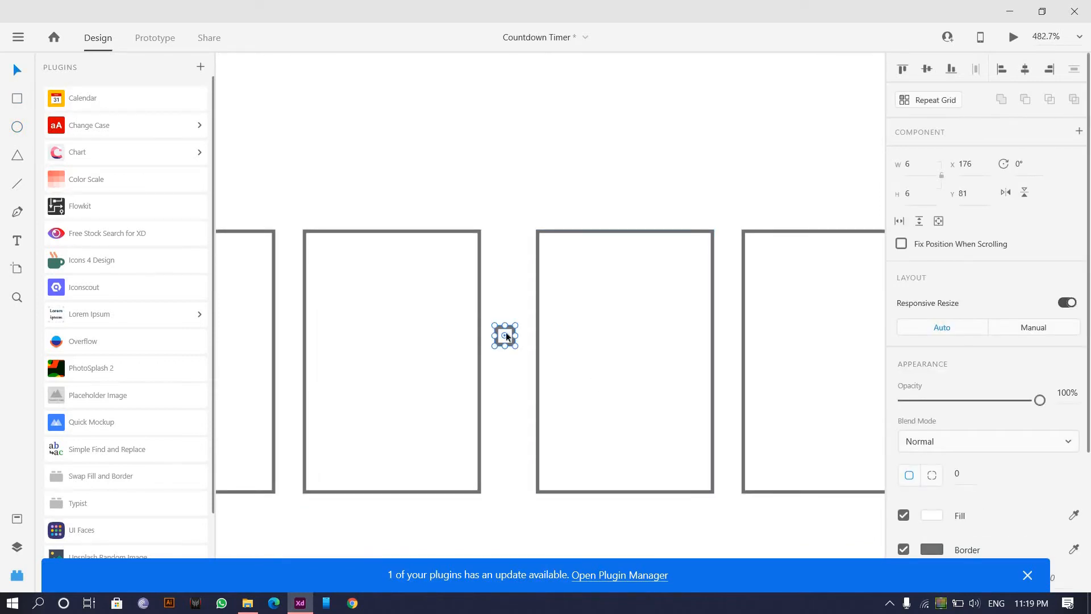
left_click_drag(505, 336, 501, 338)
scroll(505, 336, "up", 6)
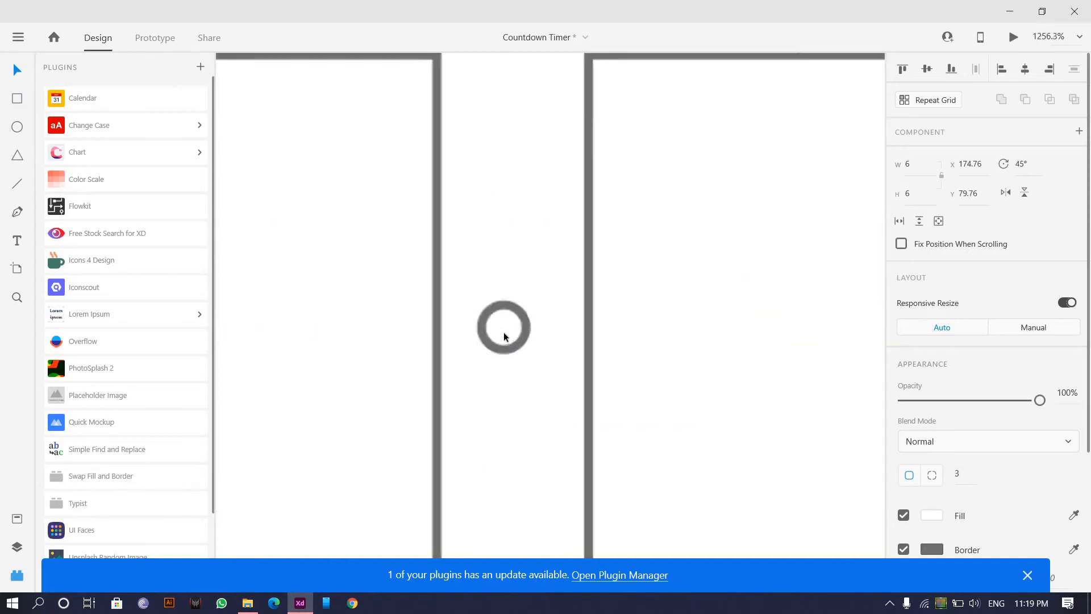
Set the small square's corner radius to 2 and rotation to 90°, and duplicate it directly below at about Y 92.
left_click_drag(494, 348, 521, 392)
scroll(511, 352, "down", 2)
scroll(513, 359, "down", 3)
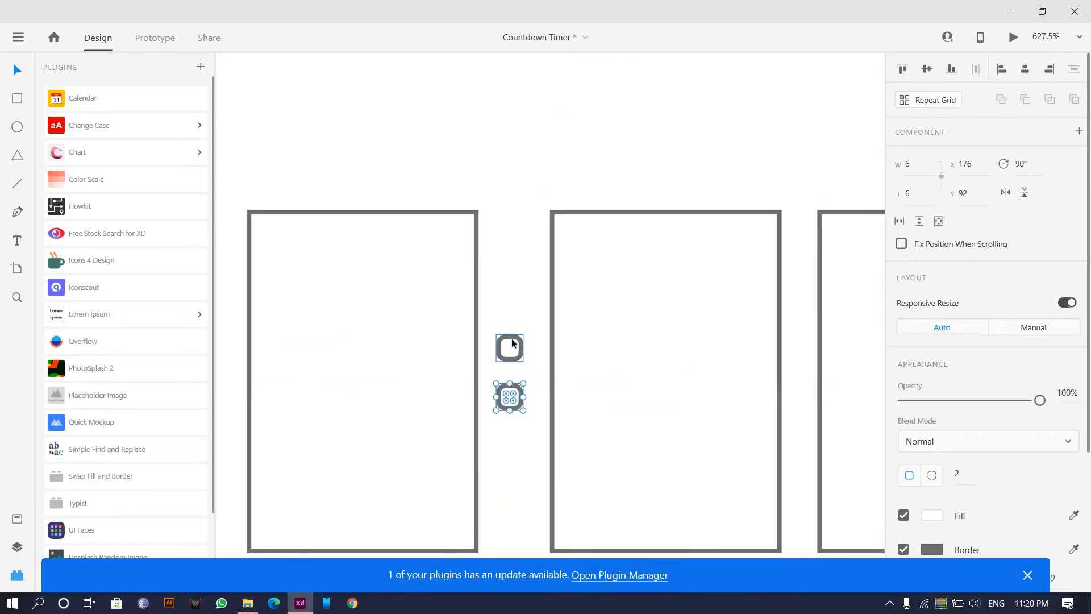
Select both small rounded squares and centre the pair in the gap between the two middle rectangles.
left_click(510, 347, "shift")
scroll(506, 400, "down", 6)
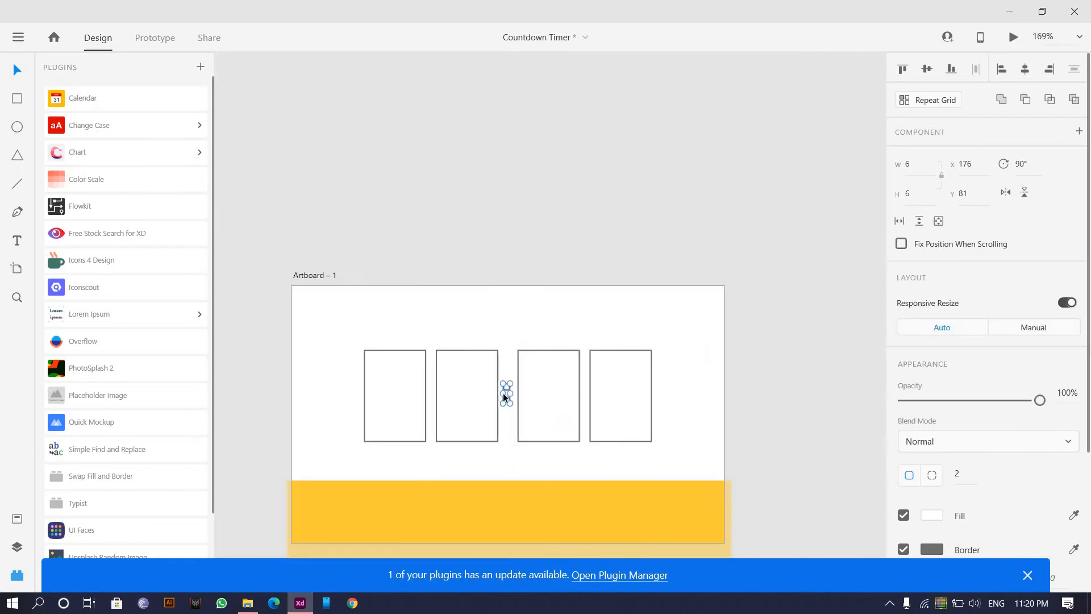
scroll(502, 392, "up", 6)
left_click_drag(498, 389, 507, 398)
scroll(501, 397, "down", 7)
scroll(501, 397, "up", 8)
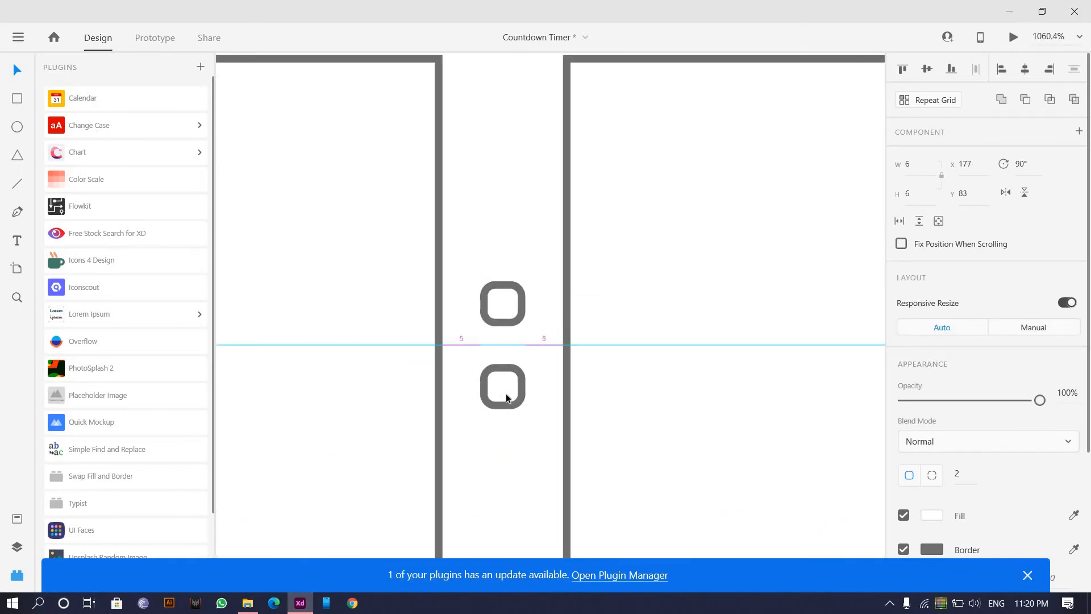
Fill both small rounded squares with the yellow sampled from the lower band and remove their borders.
scroll(507, 398, "down", 10)
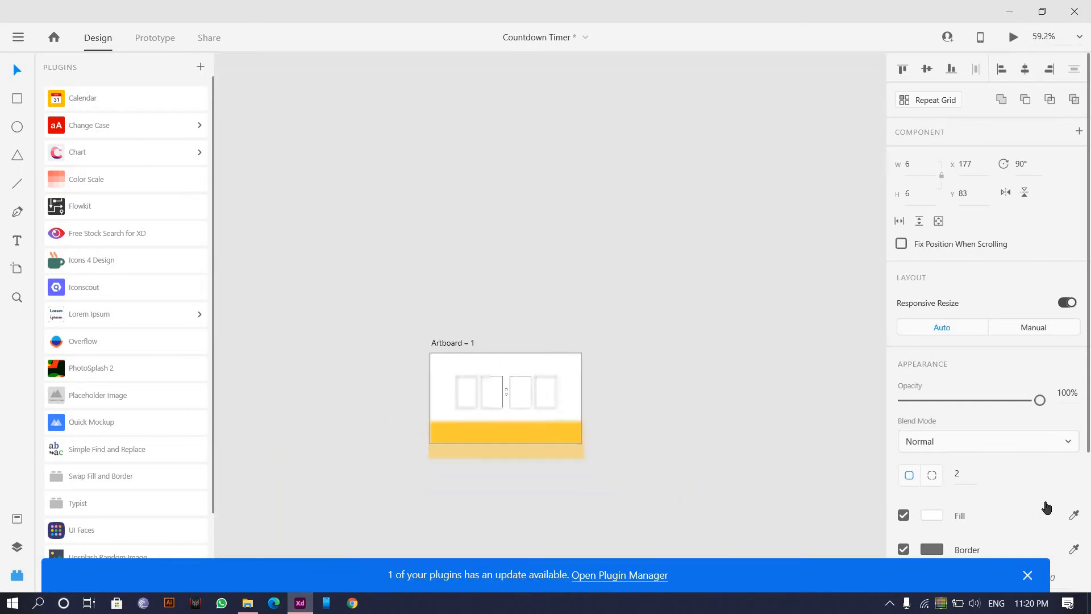
left_click(1074, 514)
left_click(501, 438)
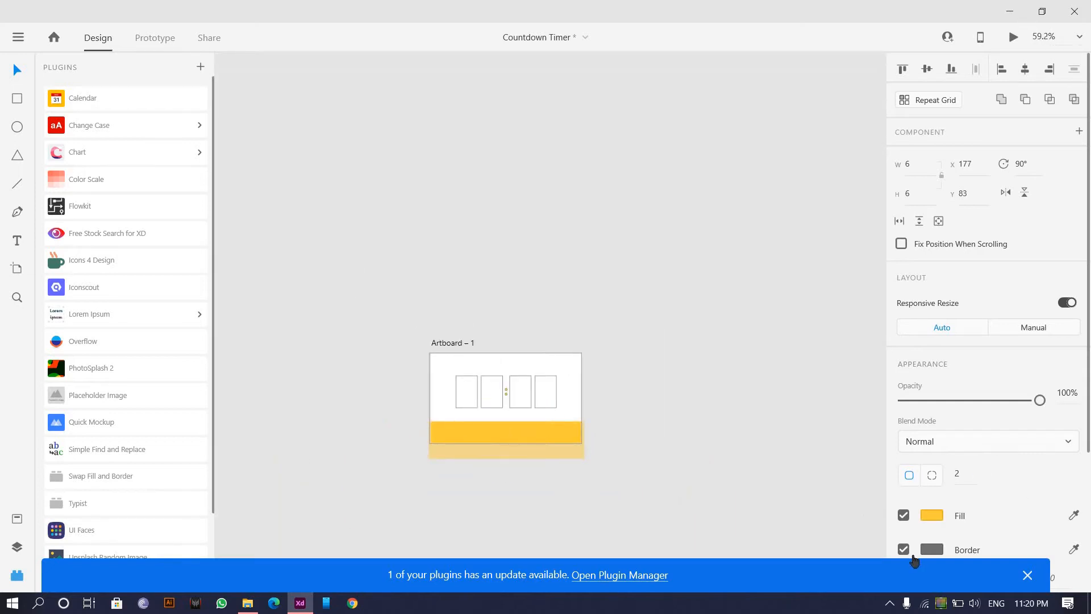
scroll(479, 388, "up", 7)
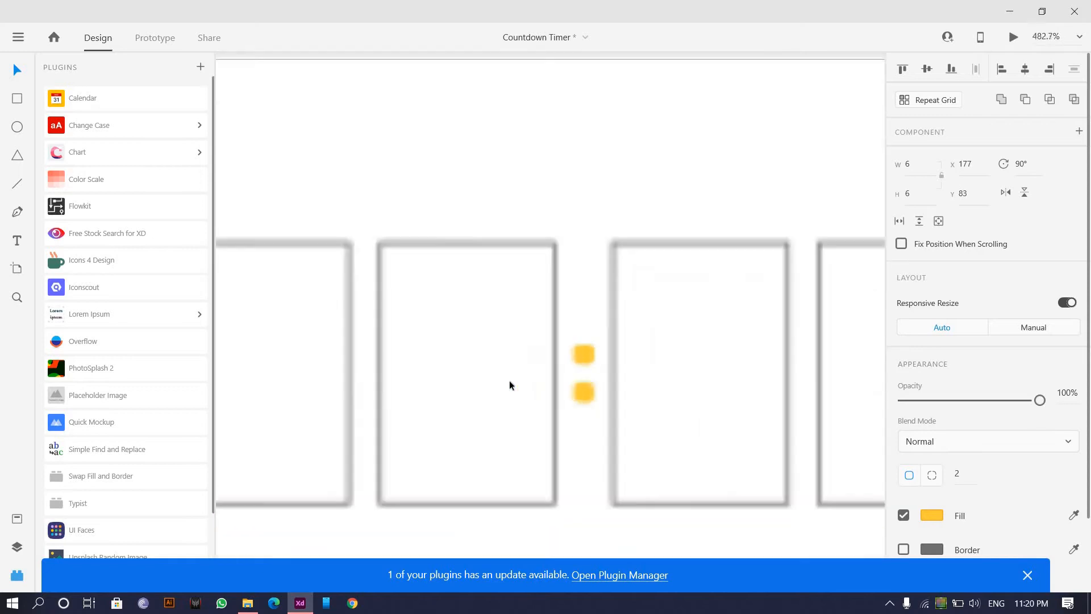
scroll(499, 375, "down", 1)
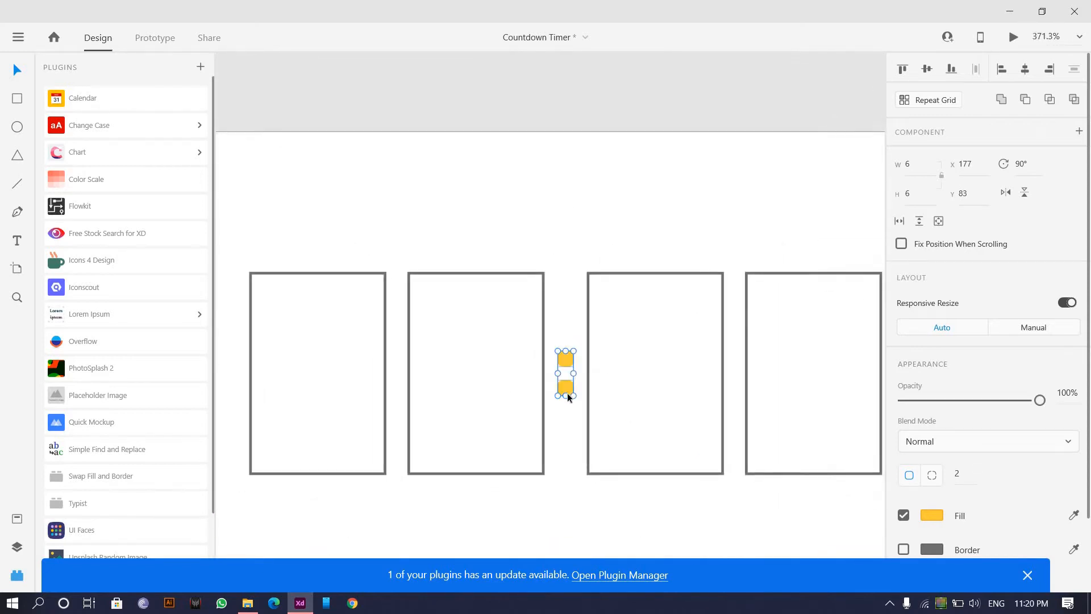
Increase the vertical spacing between the two small yellow squares and centre the pair in the gap at about Y 81.
left_click_drag(567, 393, 538, 393)
key("ctrl+z")
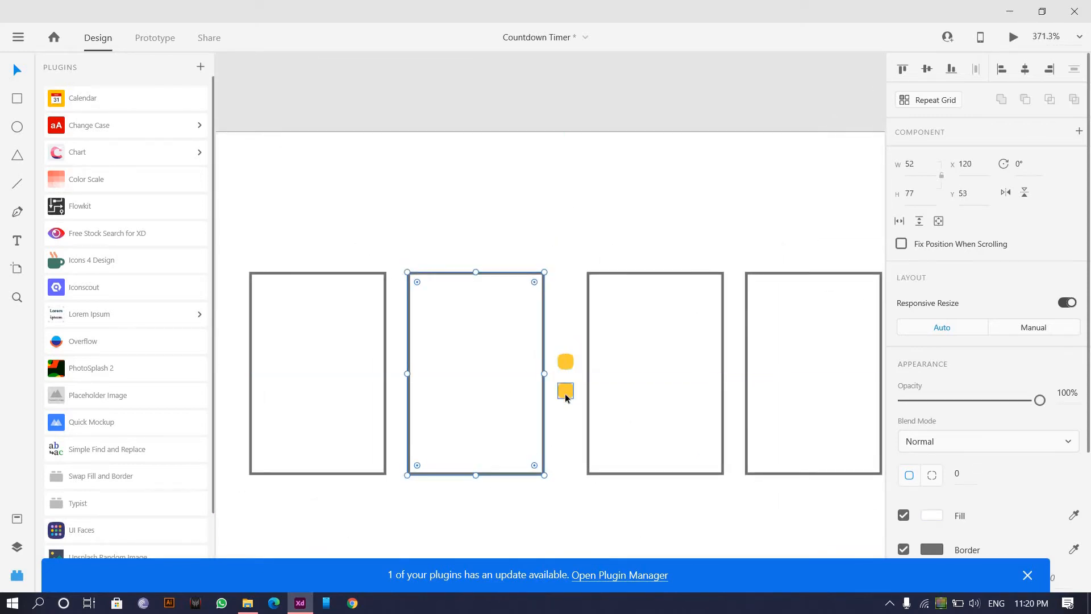
left_click(566, 393)
key("Down")
key("Down")
key("Down")
key("Down")
key("Down")
left_click_drag(560, 445, 565, 346)
scroll(564, 356, "down", 2)
scroll(564, 356, "down", 3)
scroll(496, 363, "up", 2)
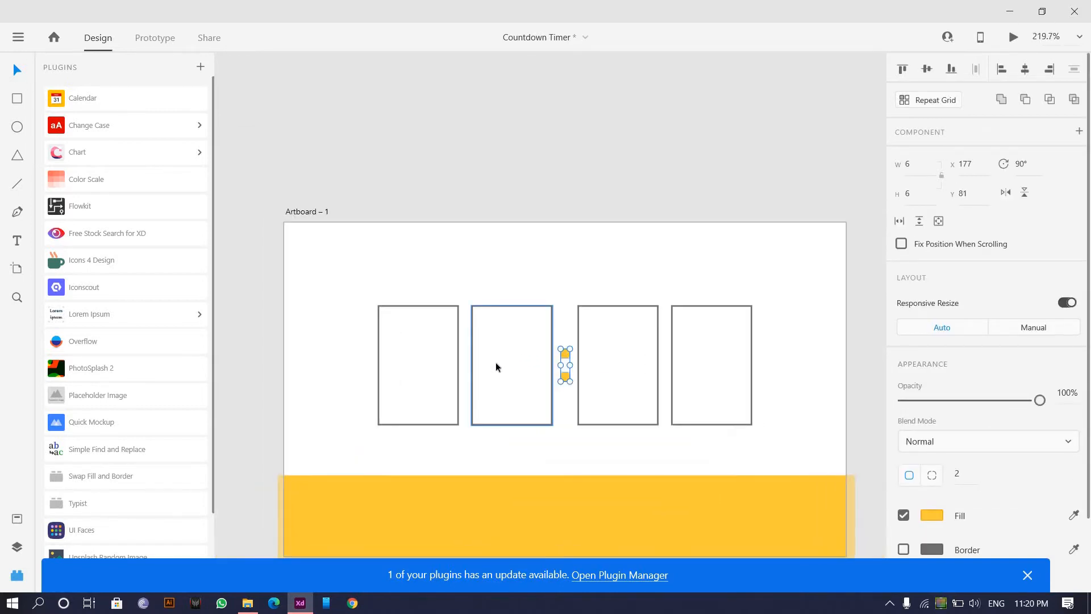
Select all four large rectangles and fill them with the yellow sampled from the lower band.
left_click(434, 348)
left_click(529, 361, "shift")
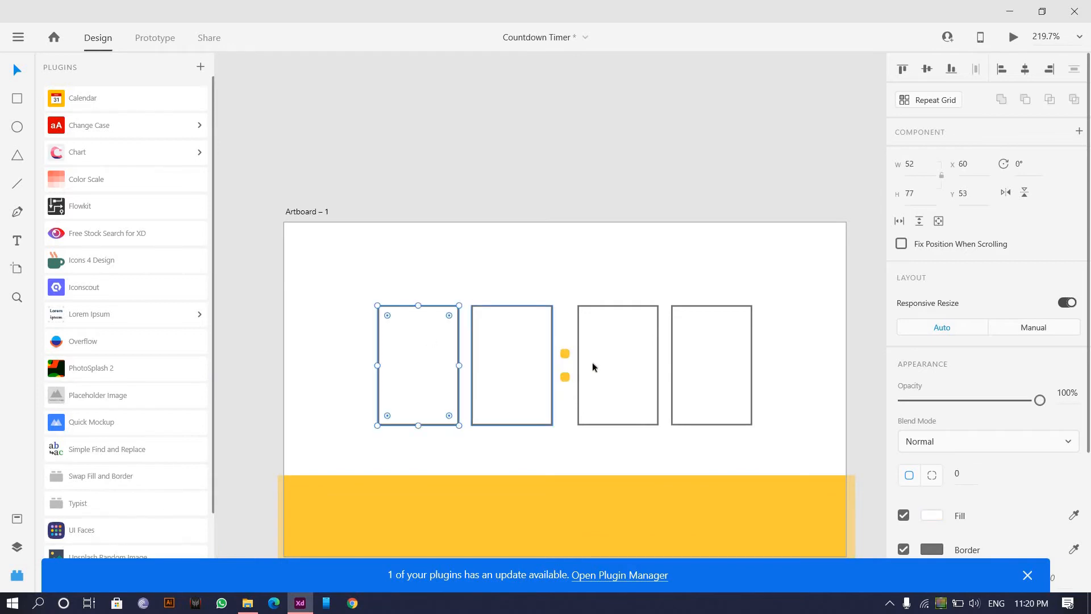
left_click(715, 369, "shift")
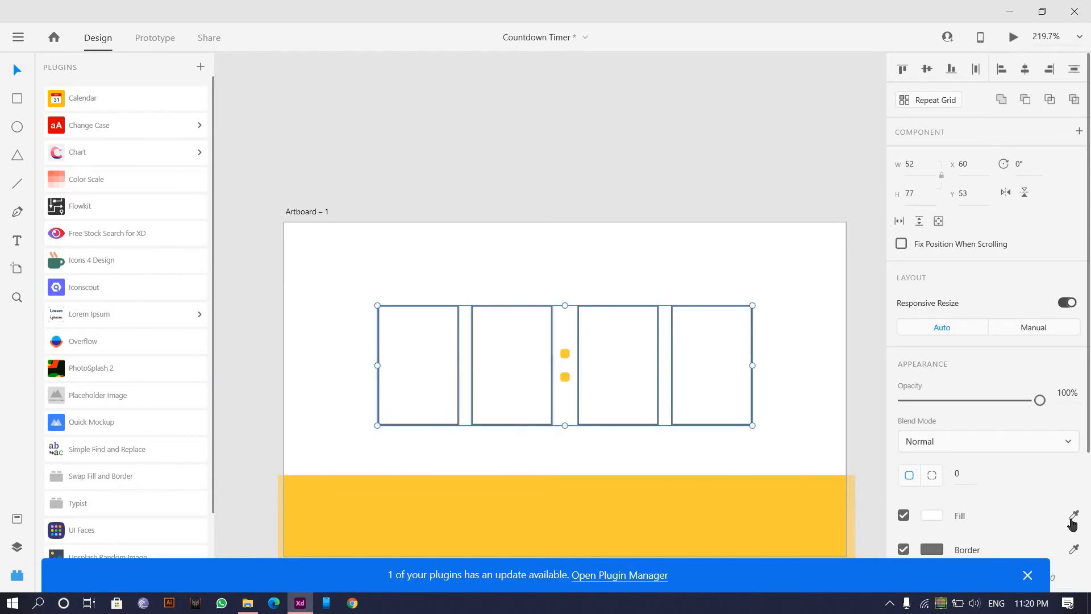
left_click(744, 530)
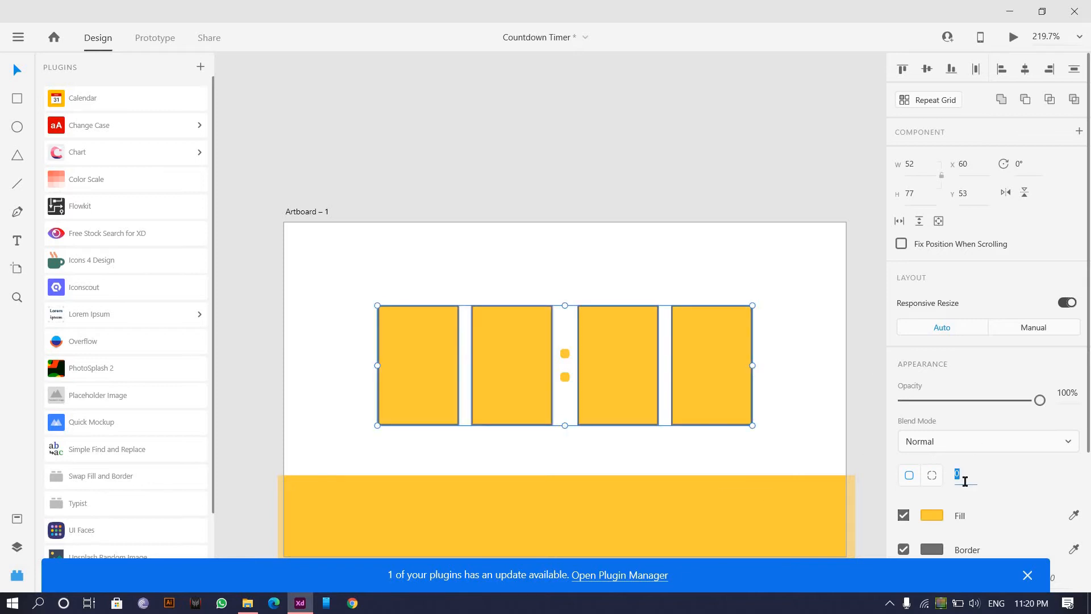
Set the four rectangles' corner radius to 8 and remove their borders.
key("Up")
key("Up")
key("Up")
key("Up")
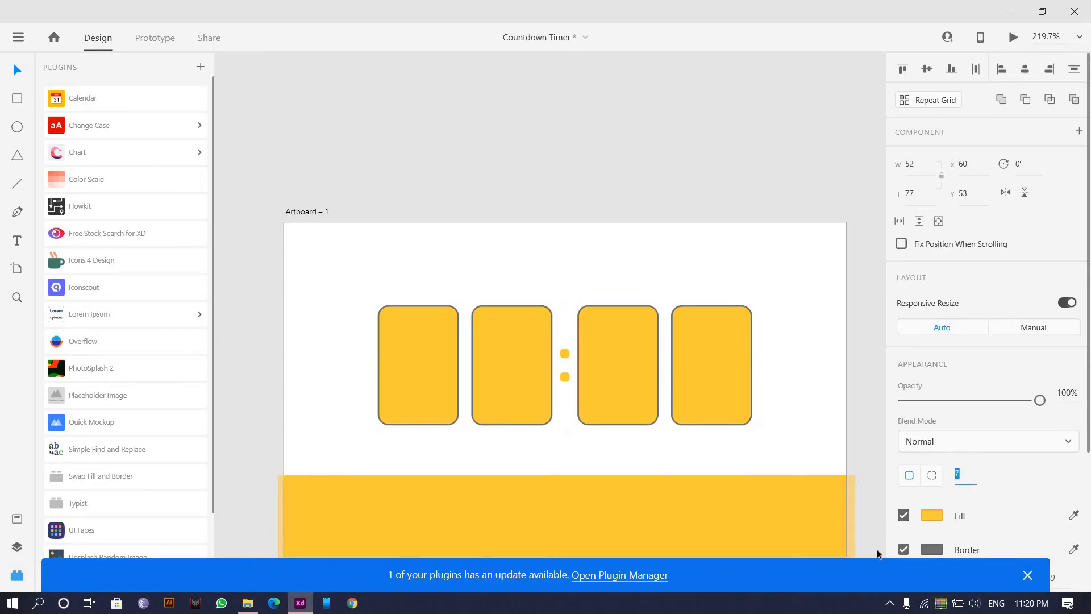
left_click(904, 549)
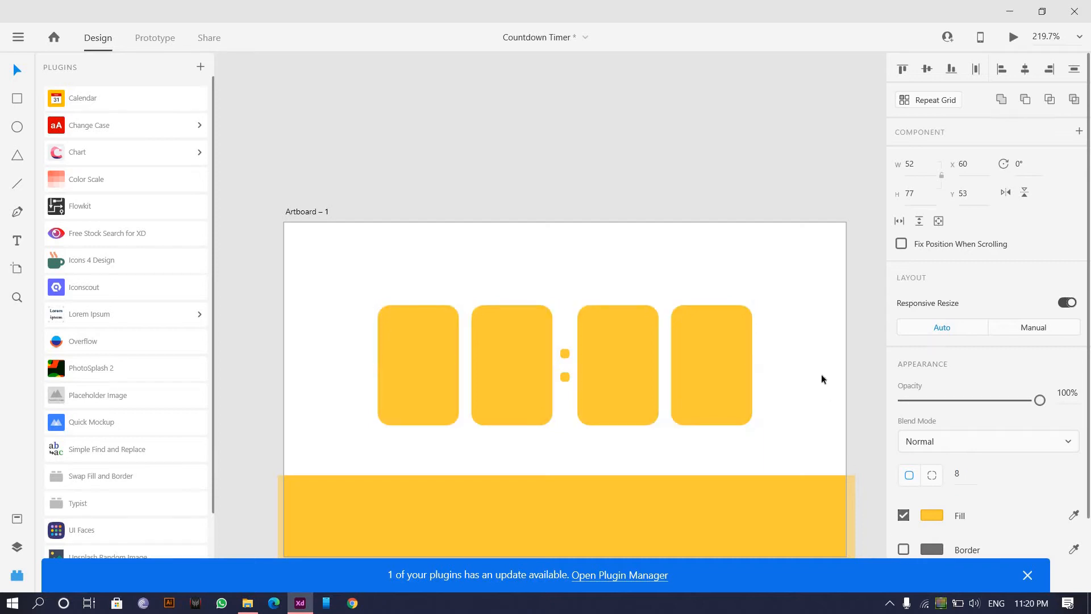
scroll(616, 284, "down", 2)
scroll(493, 245, "down", 1)
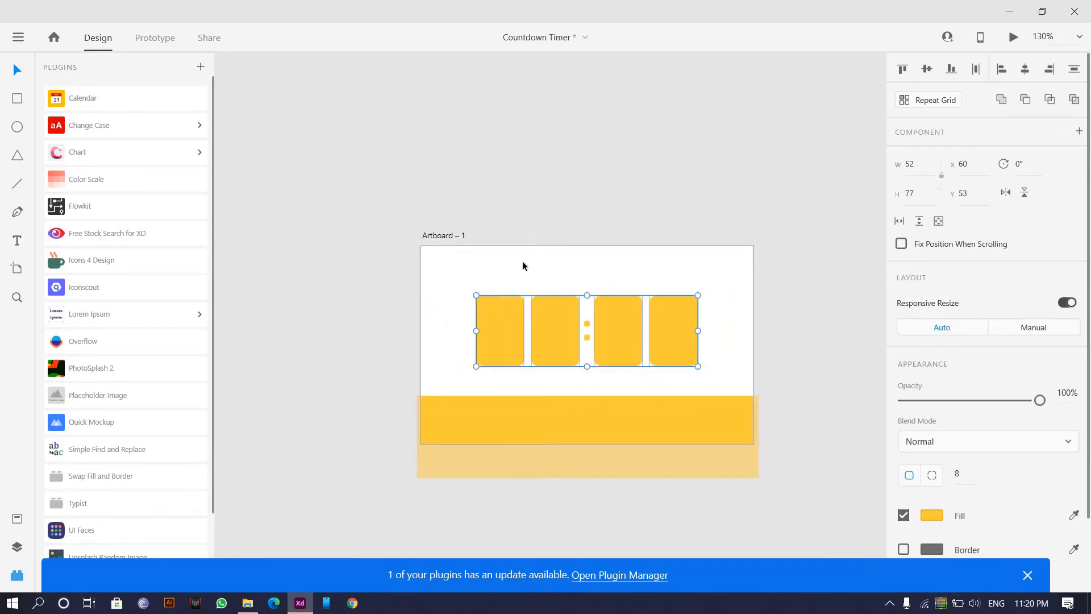
left_click(522, 260)
Add the text "0", enlarge it to font size 44 and place it on the pasteboard above the artboard.
scroll(528, 260, "up", 1)
left_click_drag(505, 300, 428, 275)
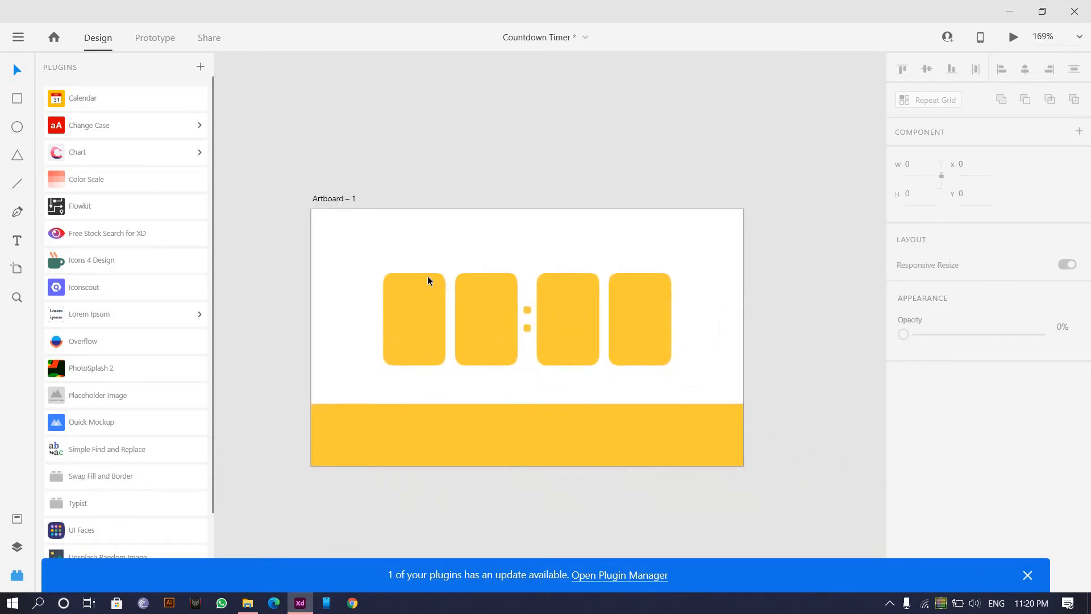
scroll(427, 275, "up", 1)
left_click(14, 241)
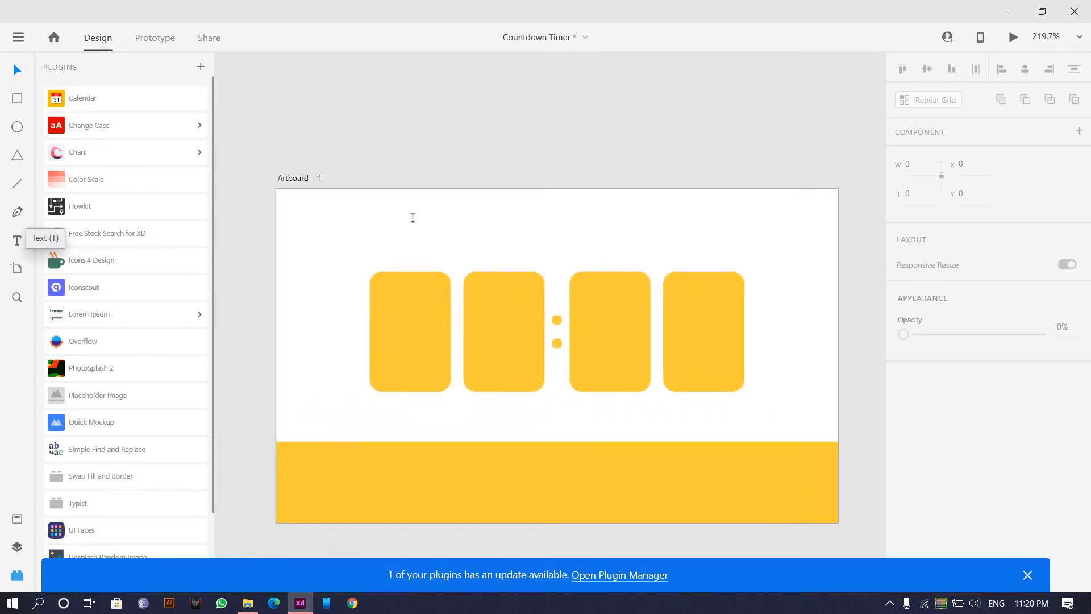
left_click(428, 212)
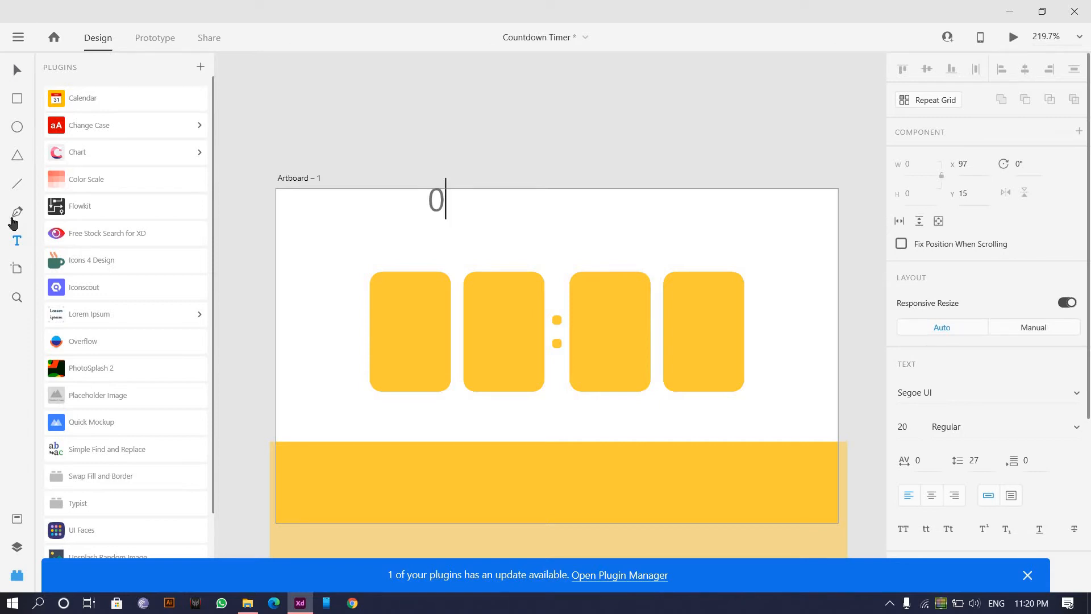
key("Escape")
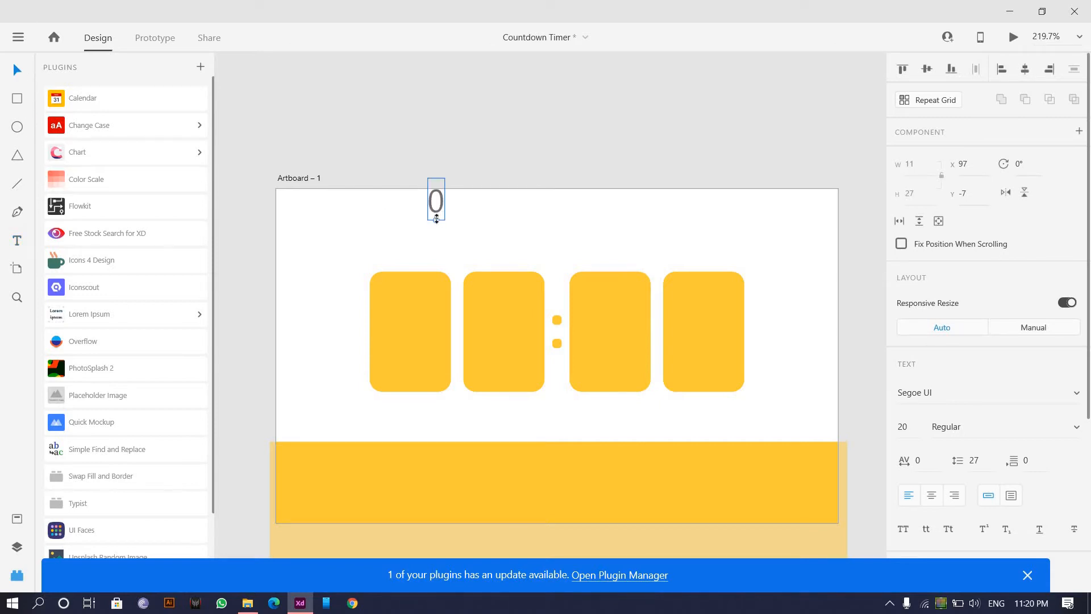
left_click_drag(435, 220, 475, 139)
scroll(475, 139, "down", 2)
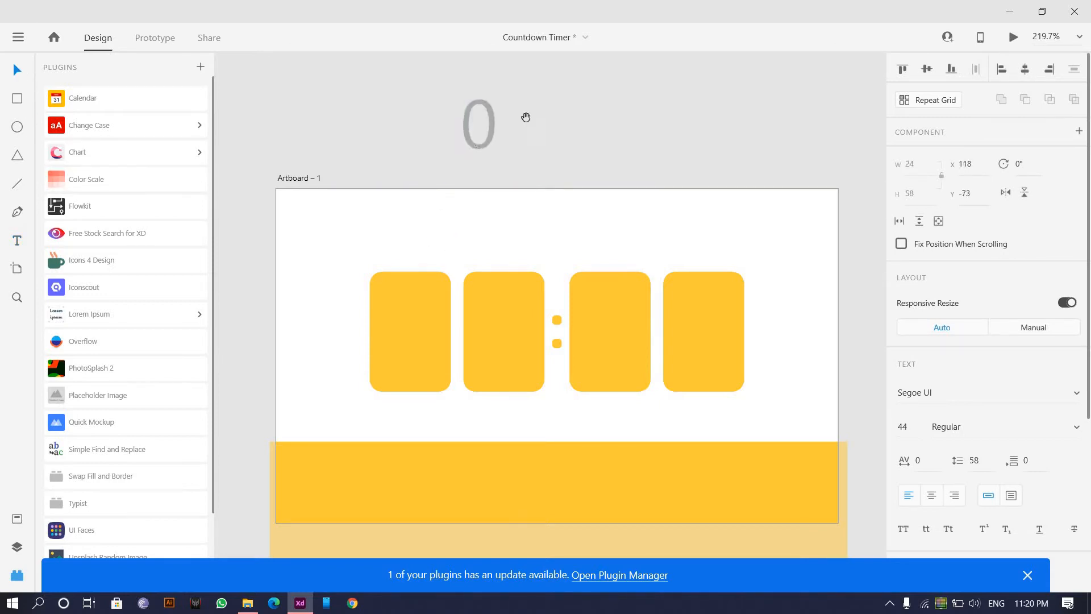
scroll(359, 256, "up", 2)
scroll(382, 258, "up", 3)
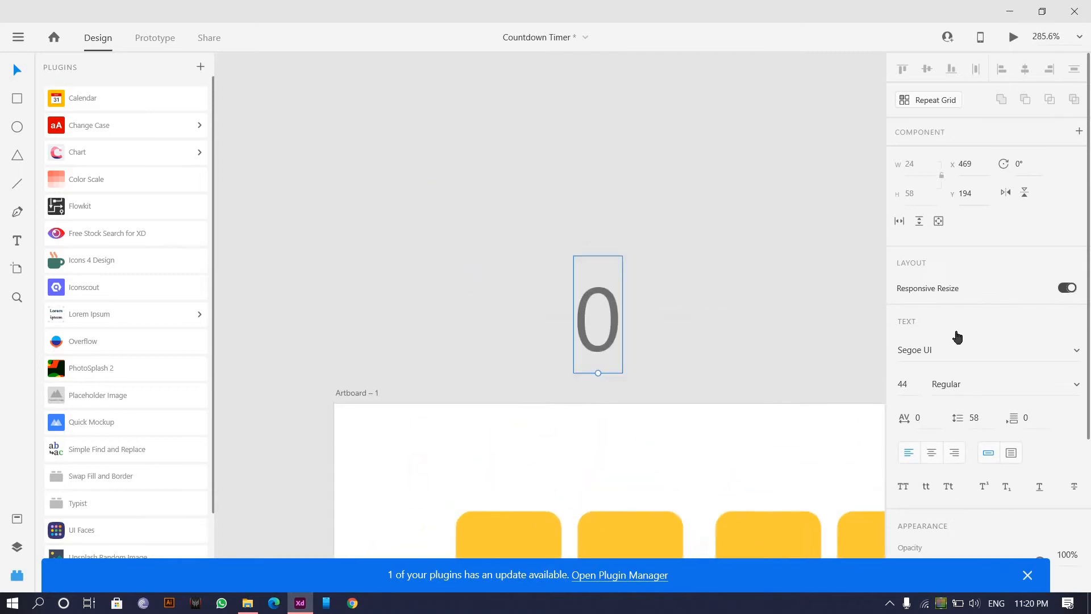
Try the Rockwell font in the Condensed style on the digit 0.
left_click(1053, 351)
left_click(1060, 362)
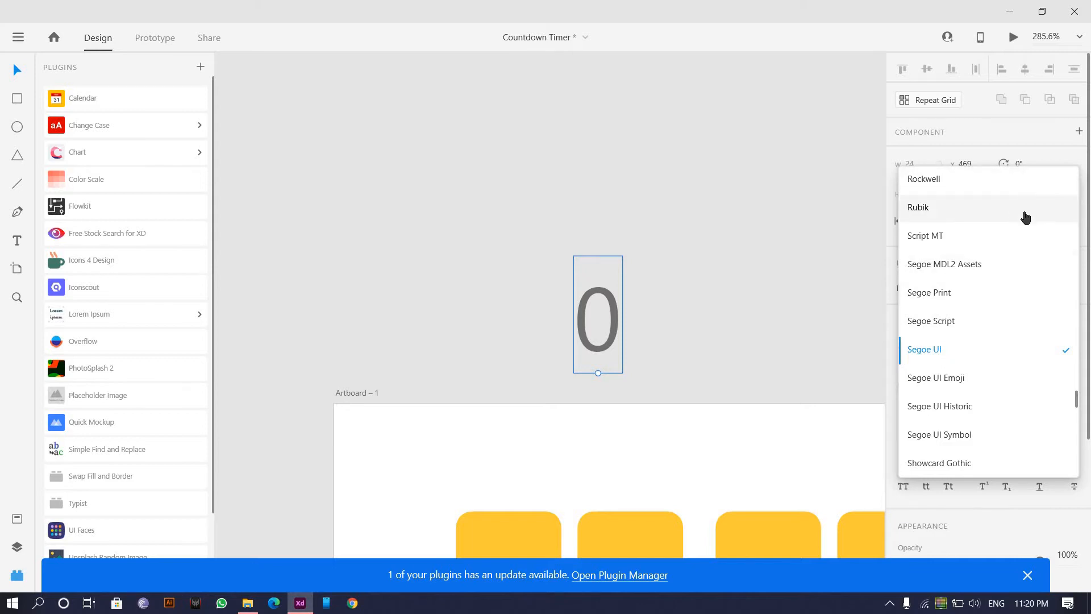
left_click(1029, 179)
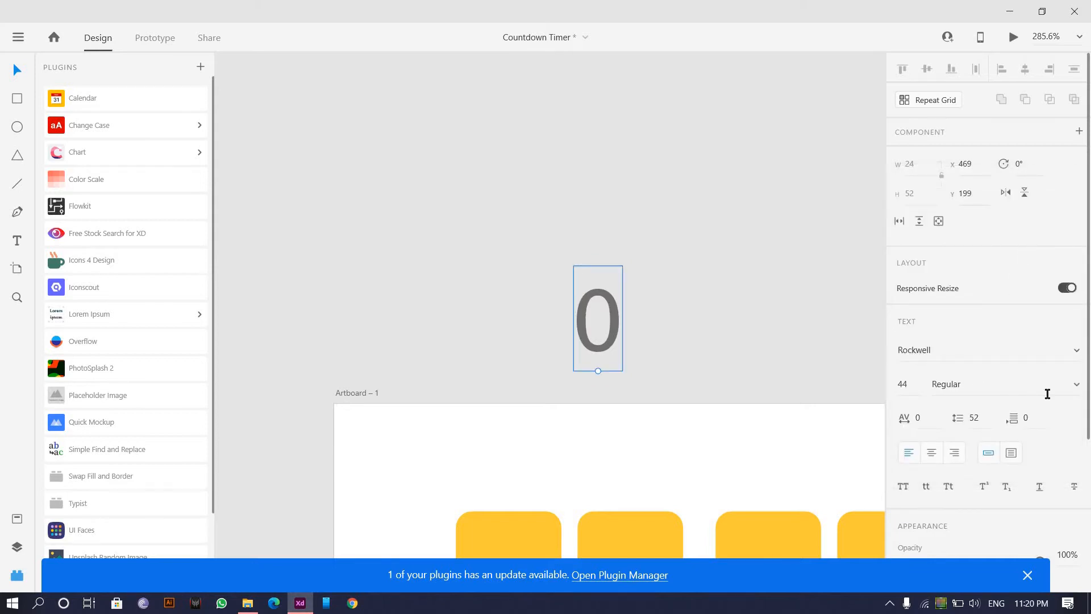
left_click(1068, 388)
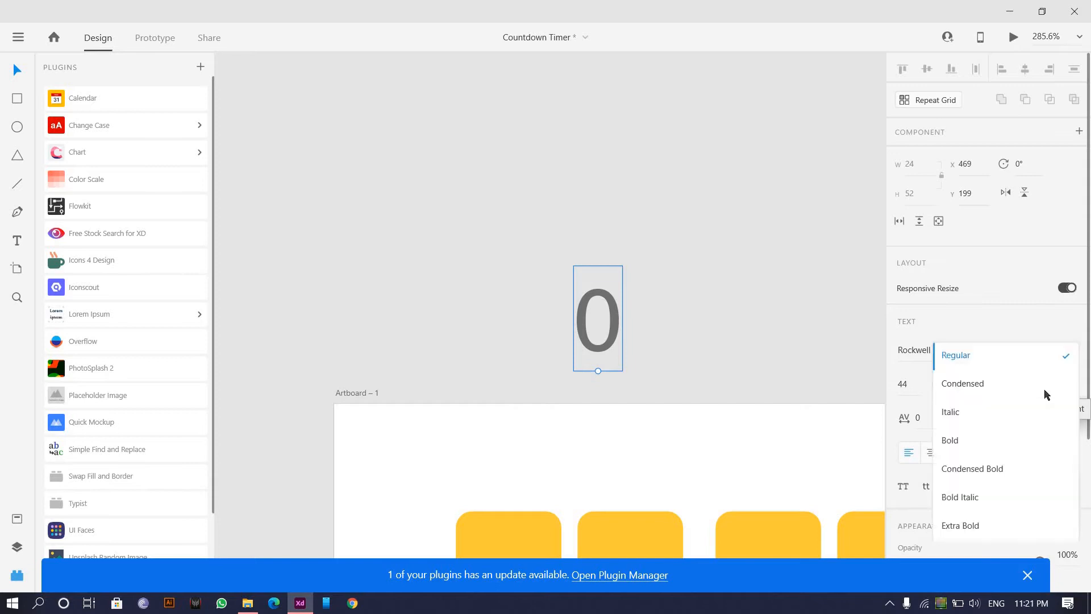
left_click(1051, 388)
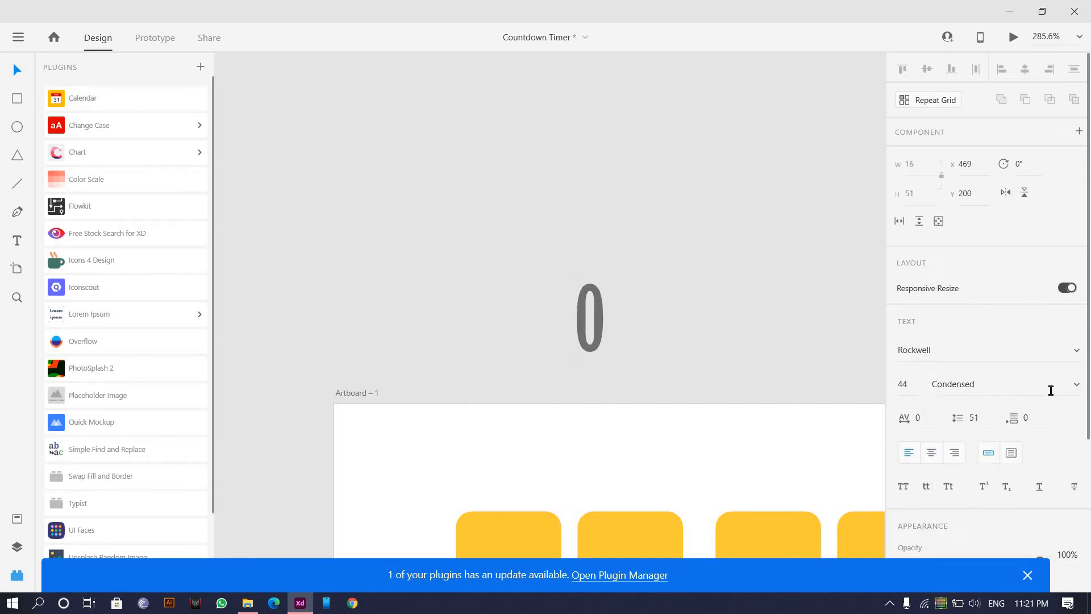
Try the Raleway font on the digit 0 and browse its available styles.
left_click(1062, 357)
scroll(920, 250, "up", 3)
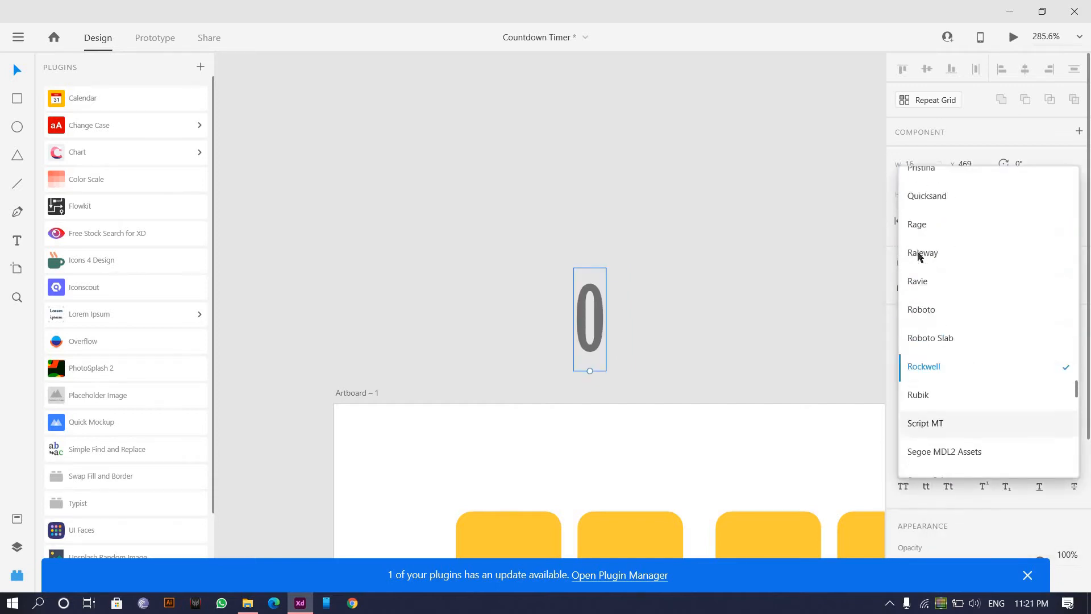
left_click(921, 252)
left_click(1073, 385)
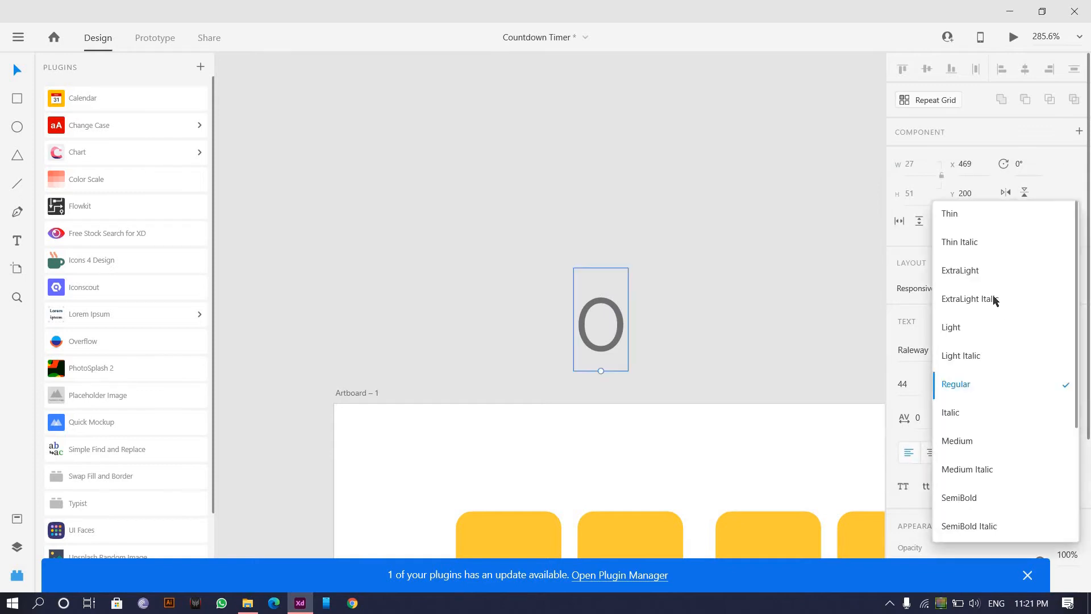
scroll(799, 358, "down", 3)
left_click(799, 358)
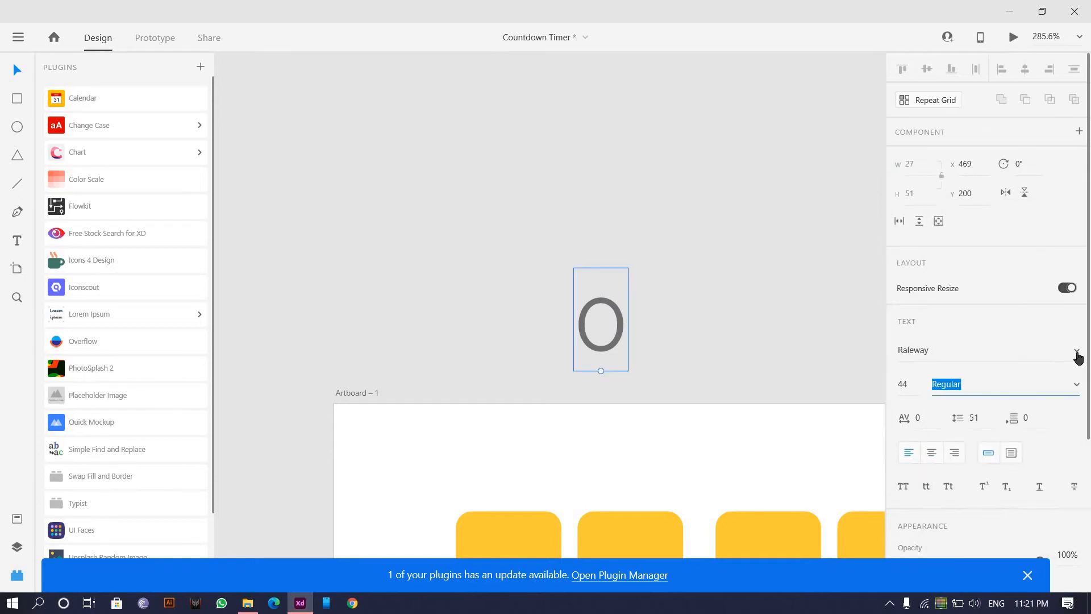
Try the Segoe UI Historic font on the digit 0.
left_click(1078, 357)
scroll(926, 429, "down", 3)
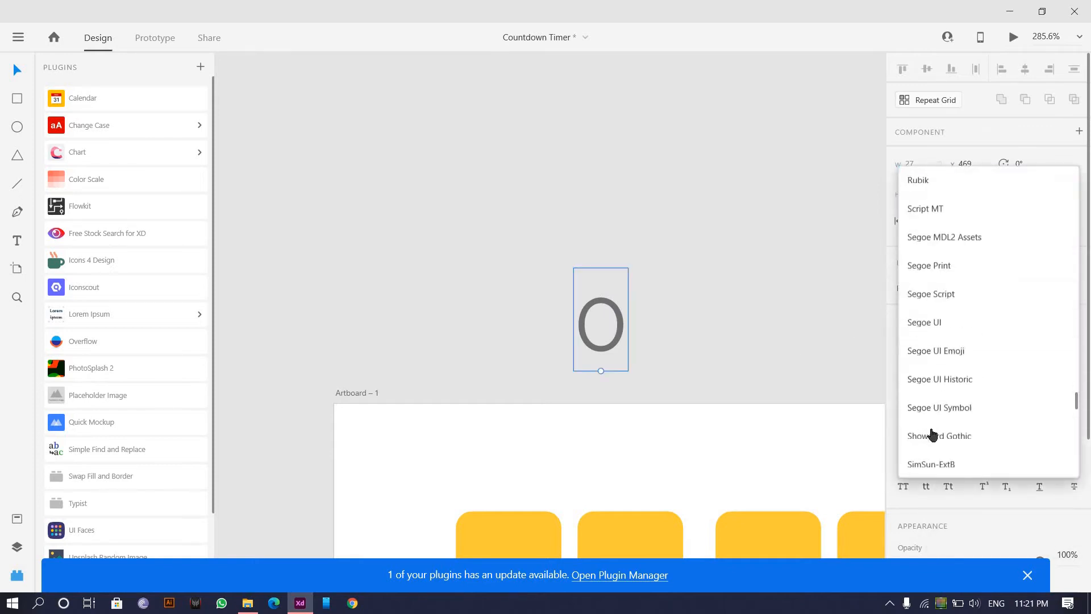
scroll(934, 435, "down", 1)
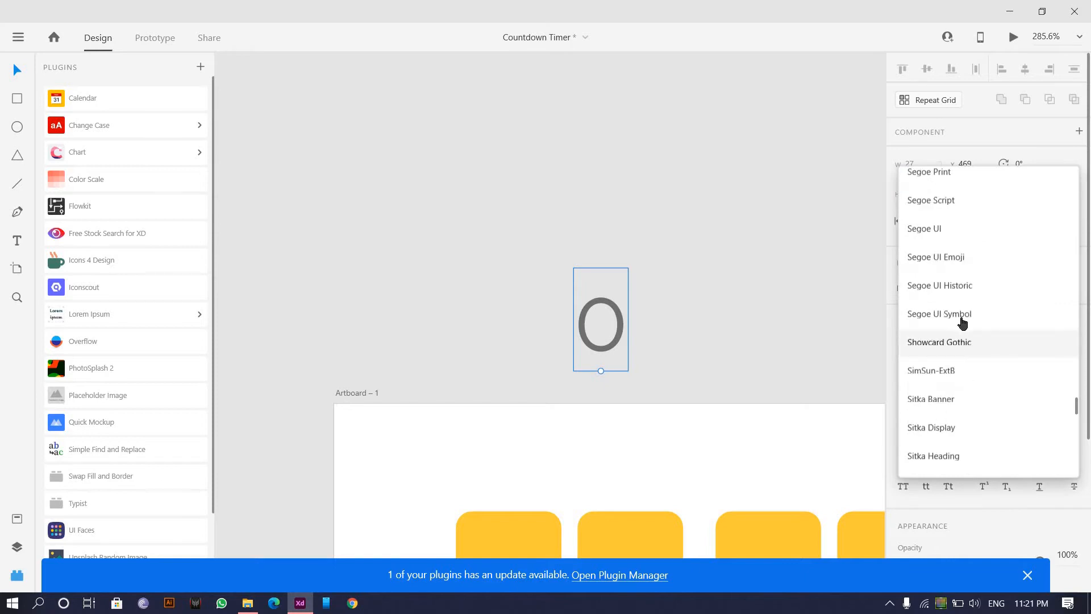
left_click(966, 288)
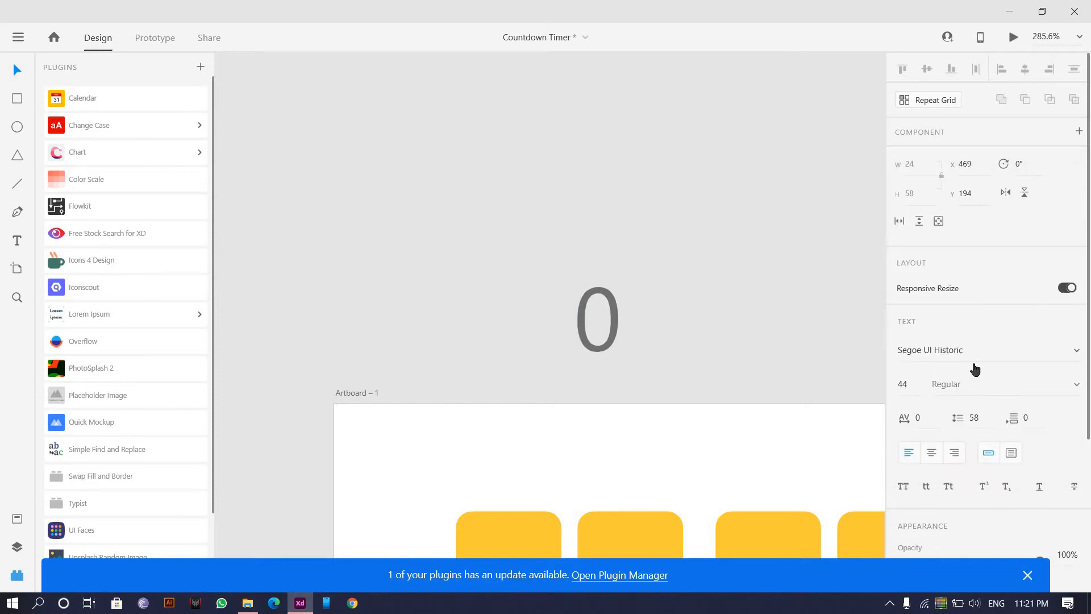
Try the Script MT font on the digit 0.
left_click(1052, 343)
left_click(1078, 355)
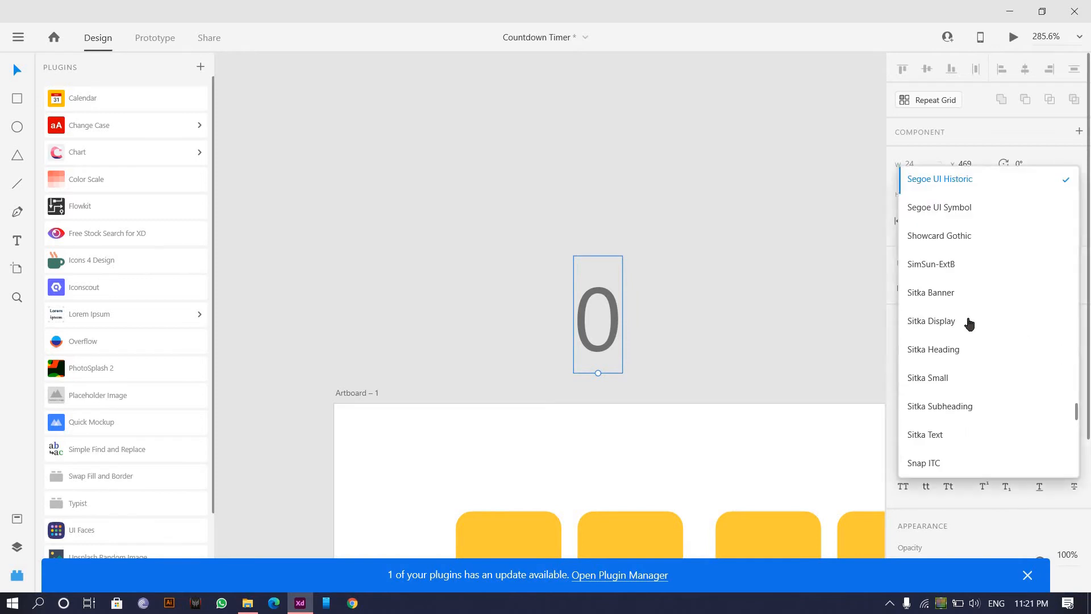
scroll(955, 320, "up", 5)
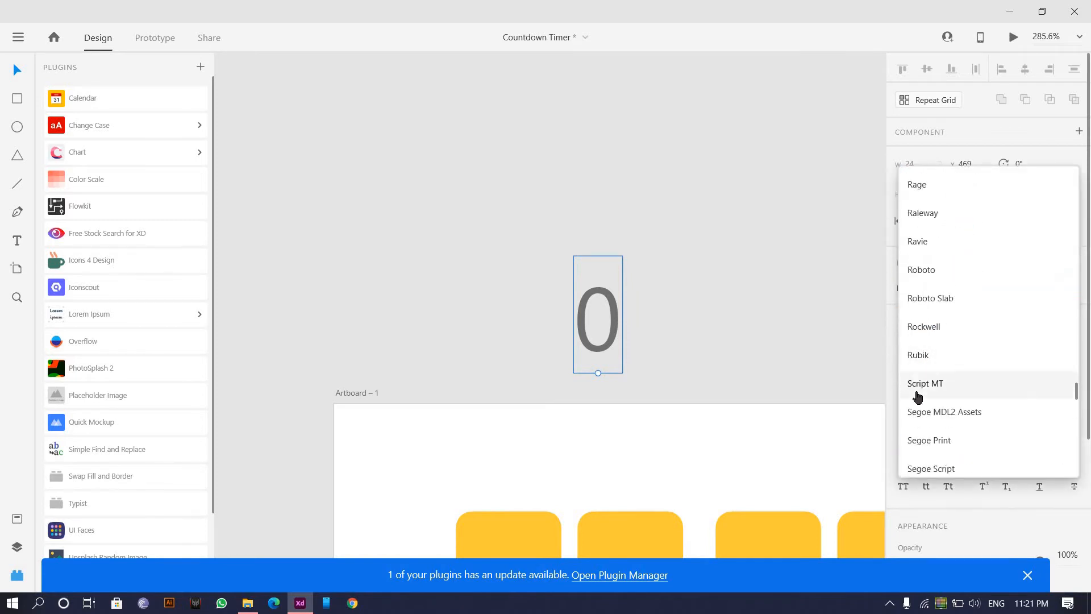
left_click(916, 391)
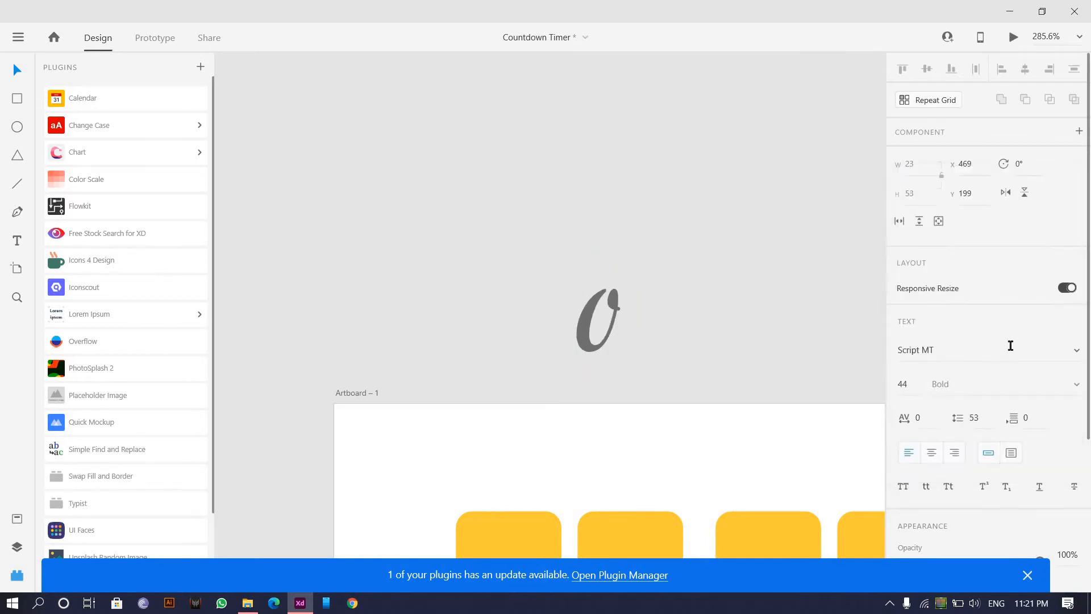
Set the digit 0's font to Parchment.
left_click(1070, 349)
scroll(996, 253, "up", 3)
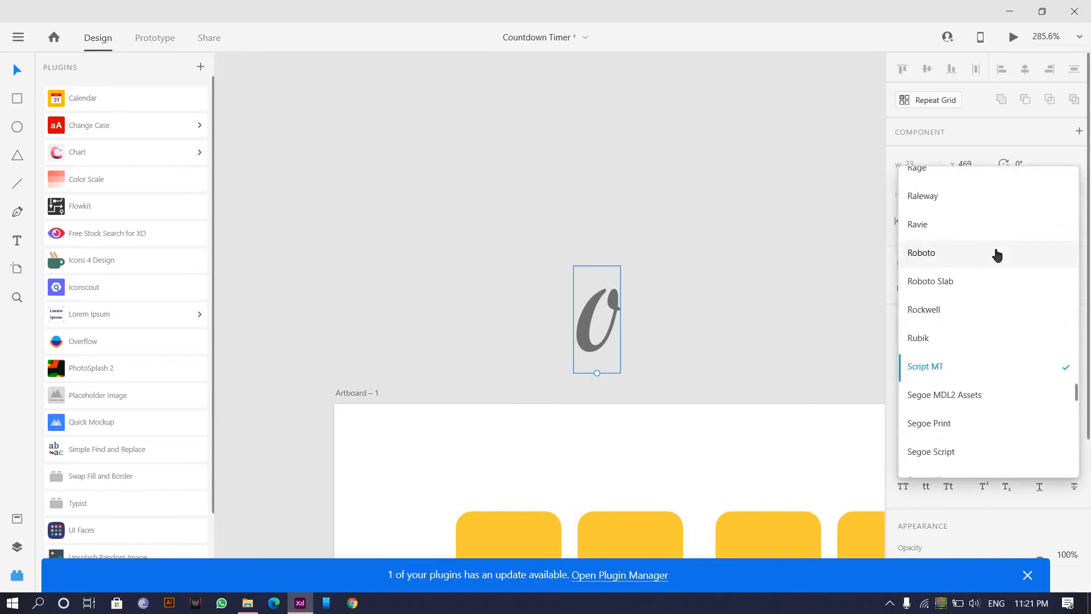
scroll(996, 254, "up", 3)
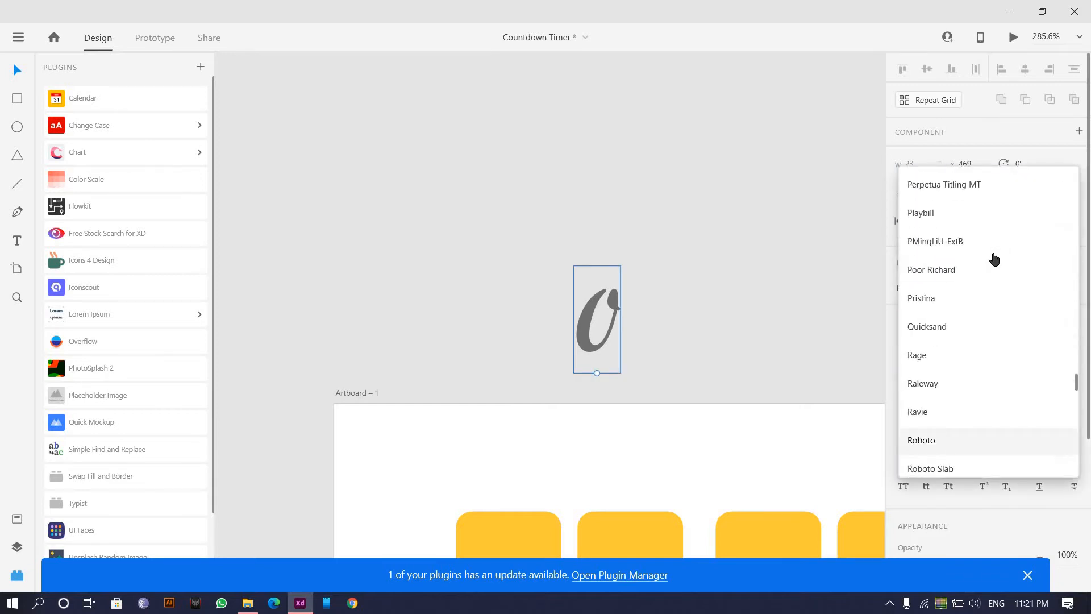
scroll(994, 259, "up", 1)
left_click(953, 225)
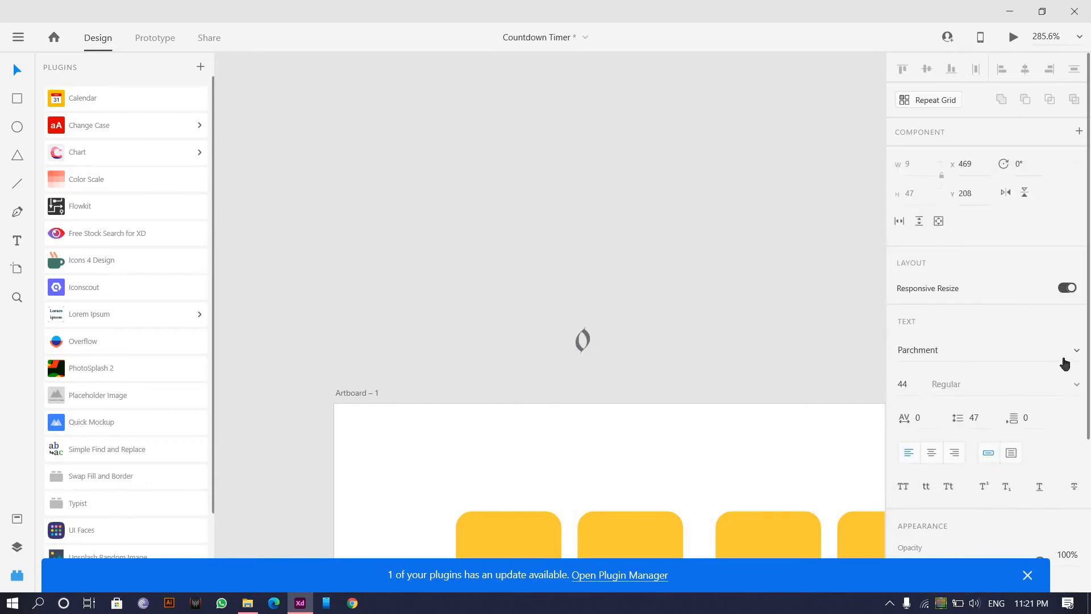
Enlarge the digit 0 to font size 120 and move it back above the artboard.
left_click(1076, 355)
left_click(597, 363)
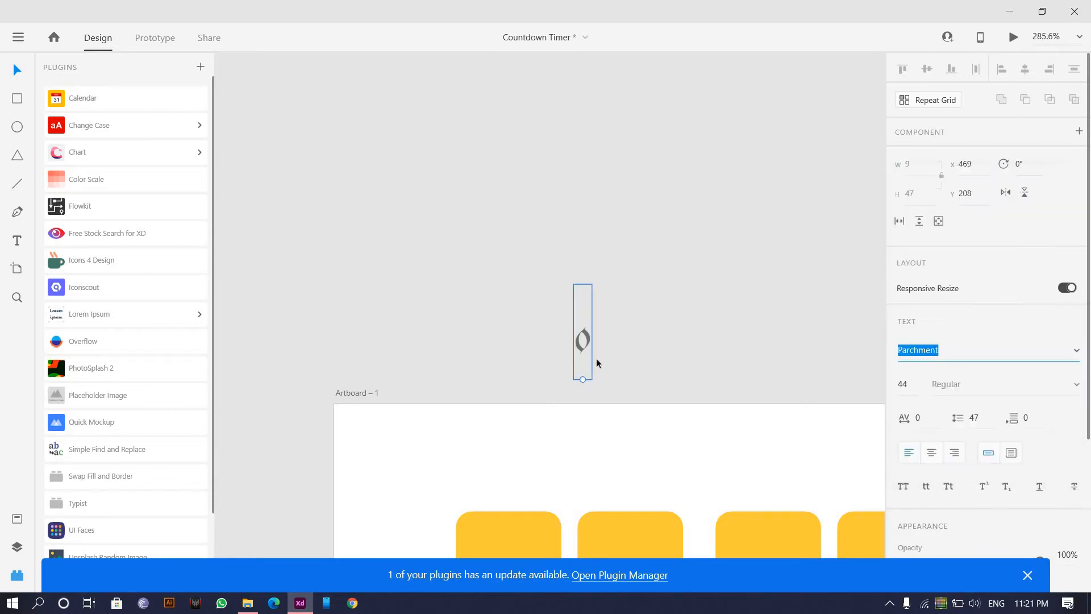
left_click_drag(584, 380, 588, 543)
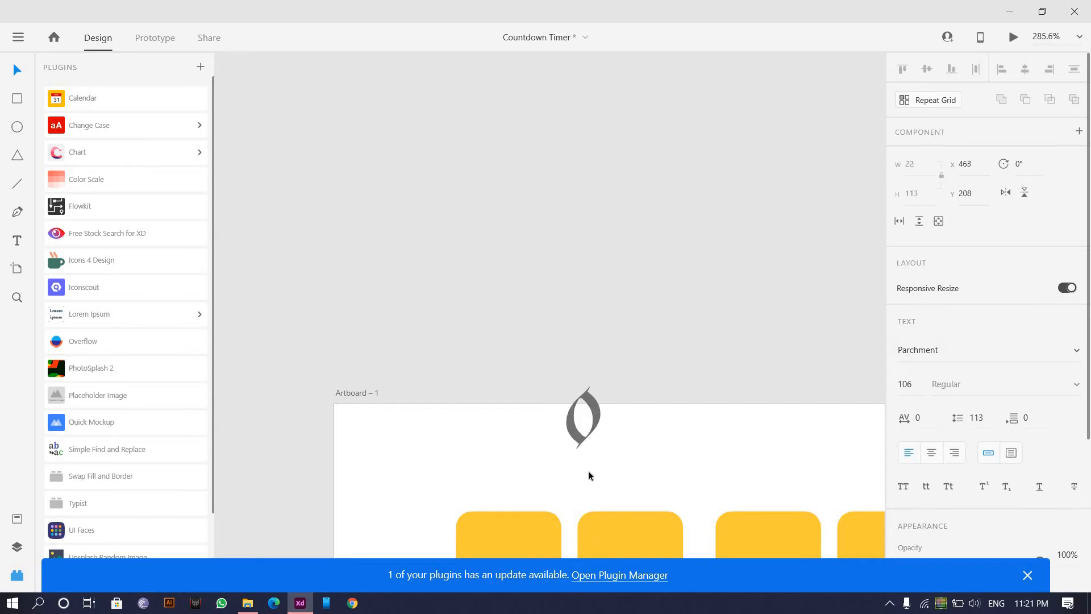
left_click_drag(581, 434, 576, 293)
Replace the digit 0 above the artboard with "1".
double_click(577, 292)
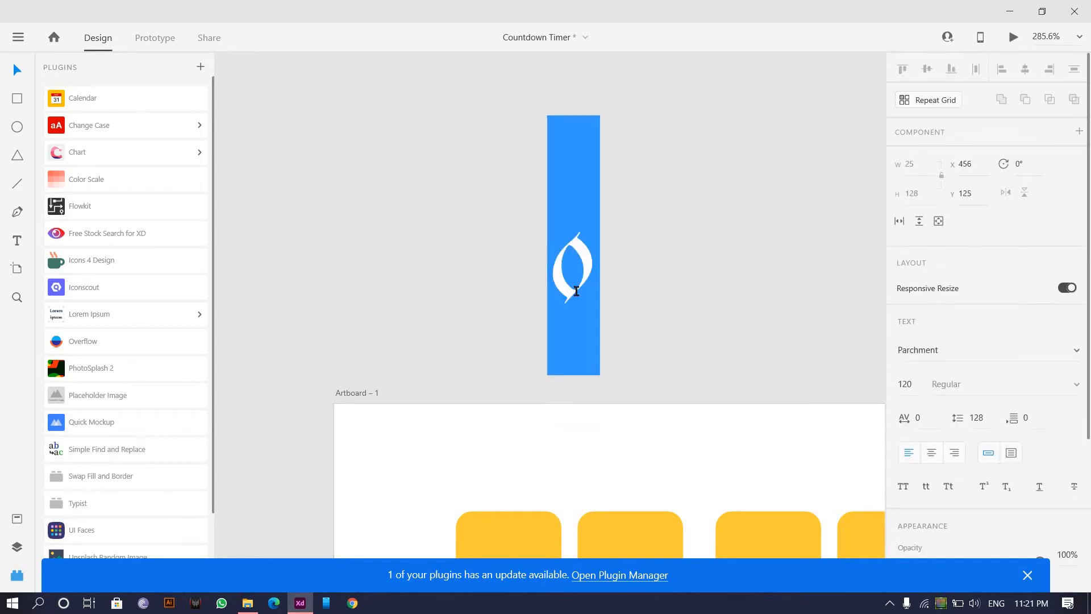
type("1")
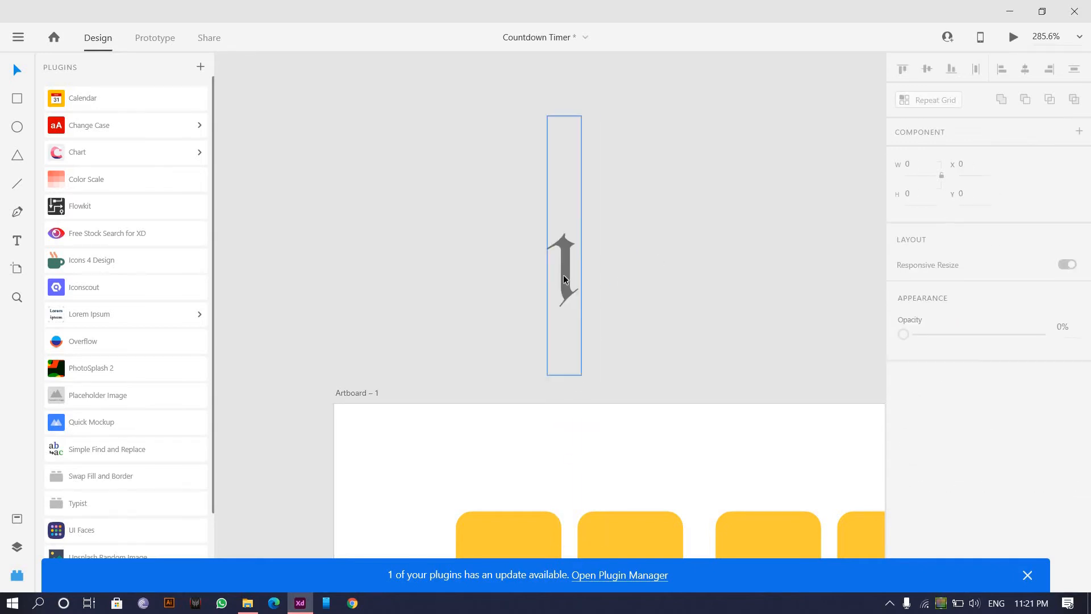
key("Escape")
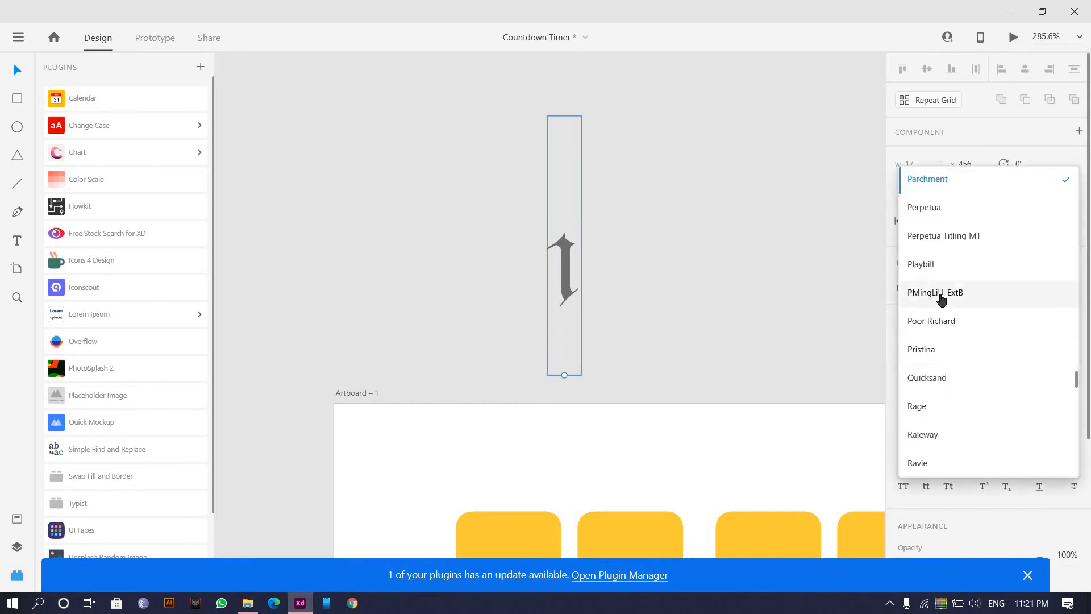
Try the MT Extra font on the digit 1 above the artboard.
scroll(942, 300, "up", 5)
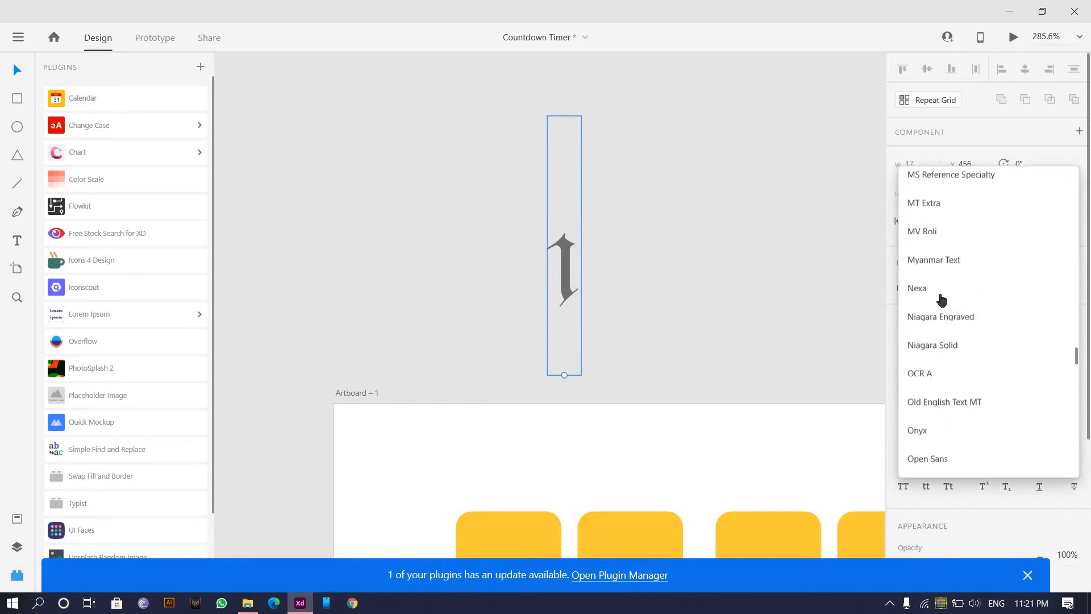
scroll(942, 300, "up", 2)
left_click(909, 251)
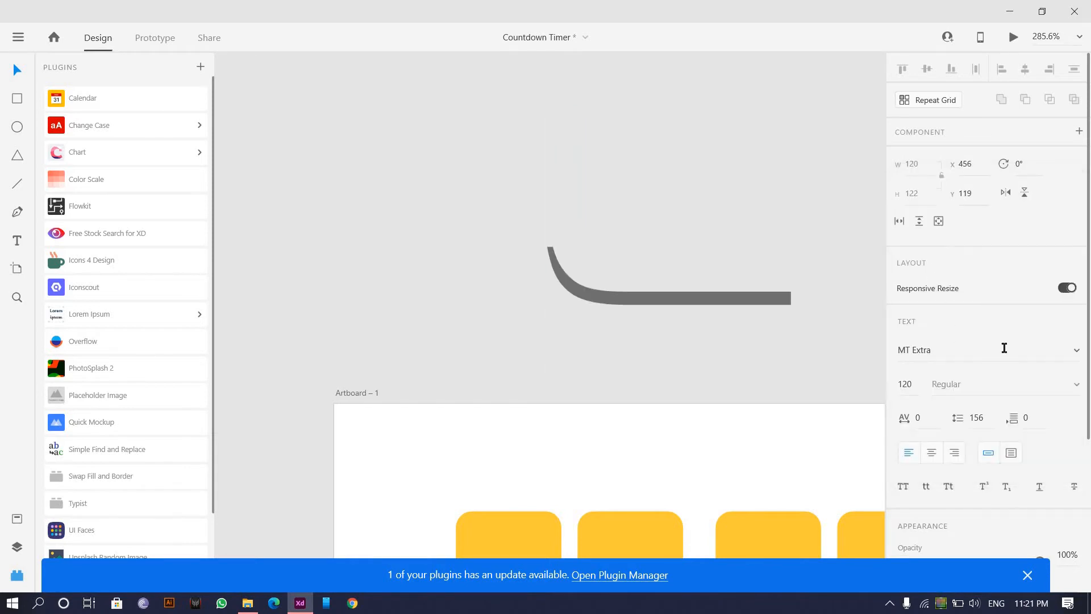
left_click(1059, 360)
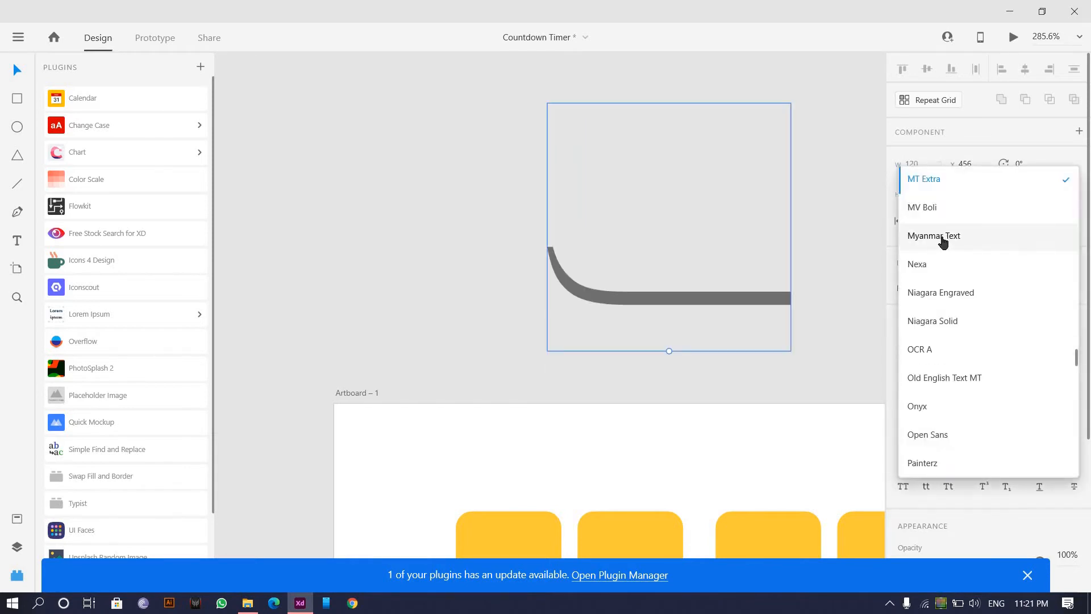
scroll(942, 239, "up", 4)
scroll(942, 241, "up", 6)
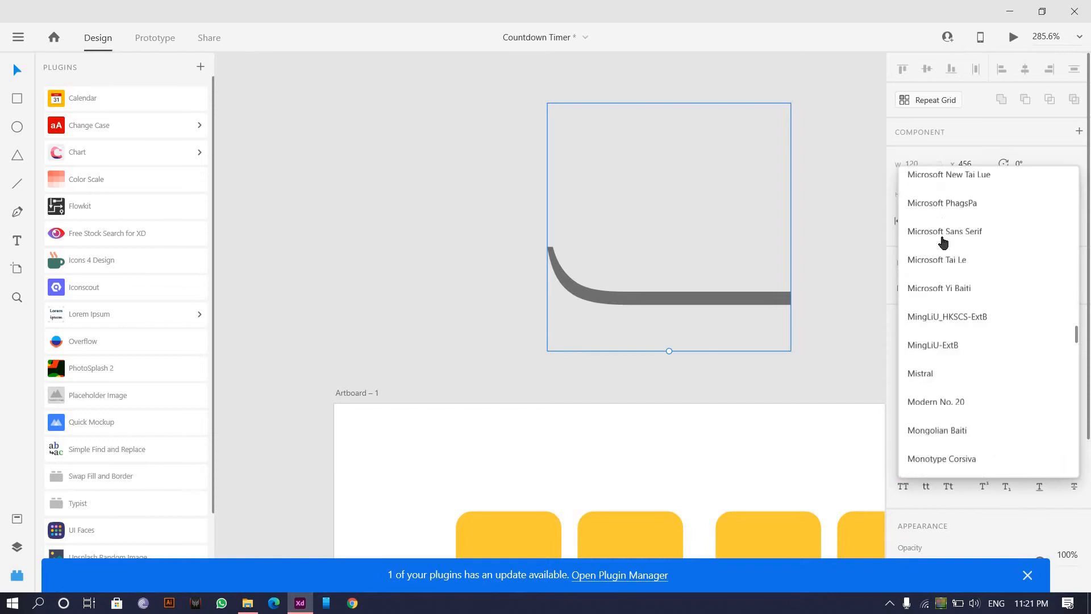
scroll(943, 242, "down", 1)
Switch to Microsoft Edge, maximize its window and close the old Realtek tabs so only a new tab remains.
left_click(864, 317)
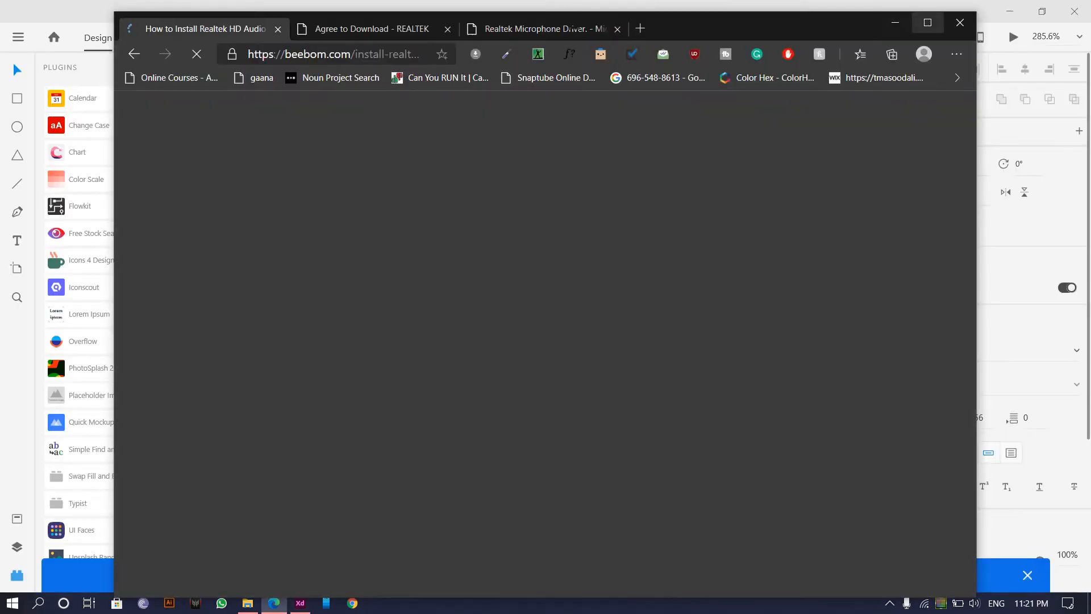
left_click(926, 23)
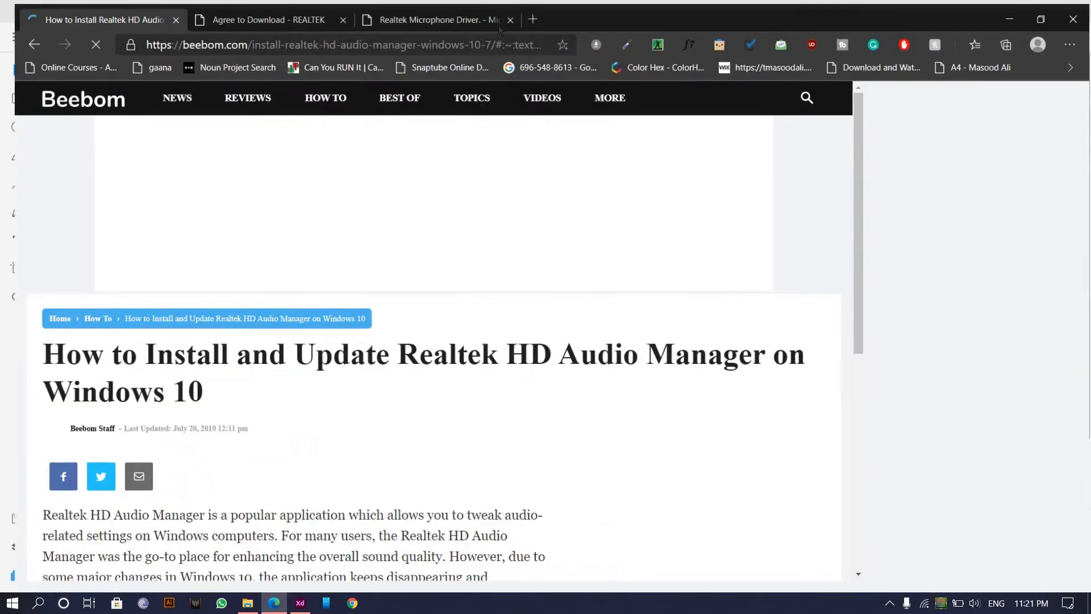
left_click(503, 11)
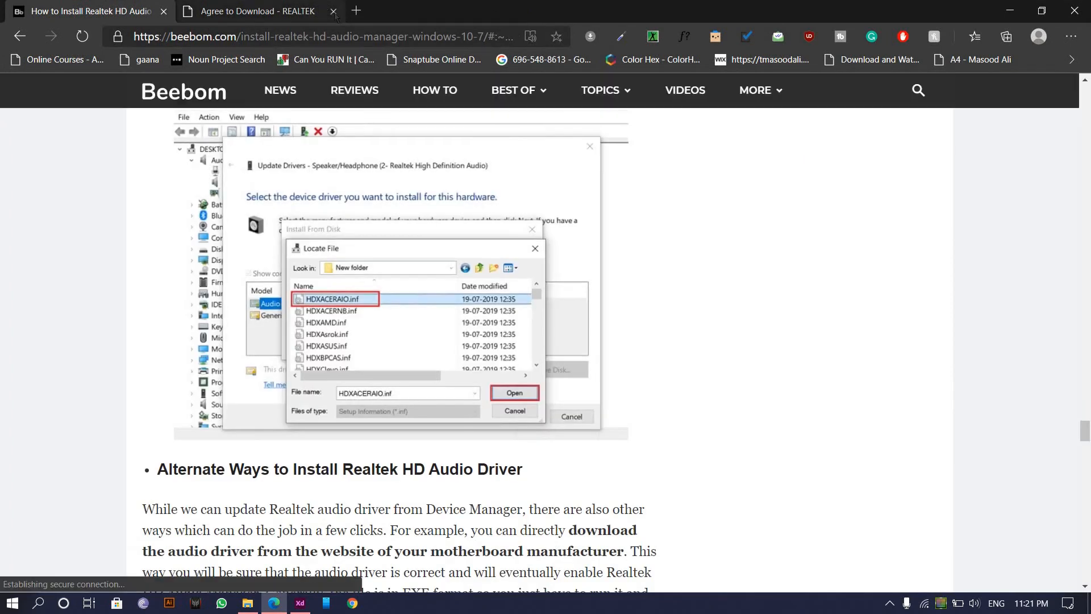
left_click(186, 11)
left_click(164, 11)
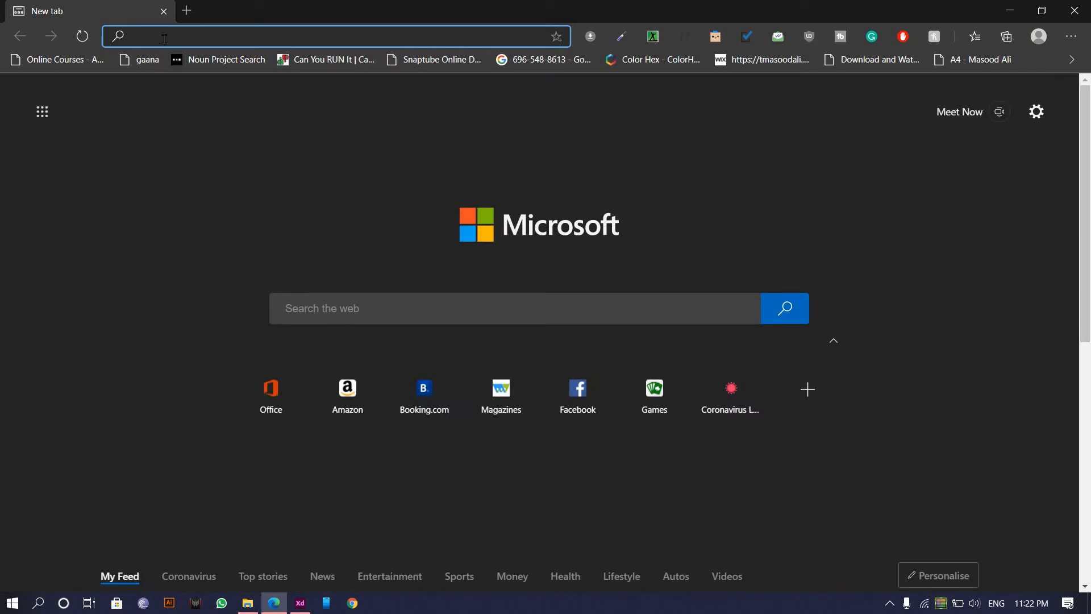
Search the web for "google fonts" and open the Google Fonts site.
type("google g")
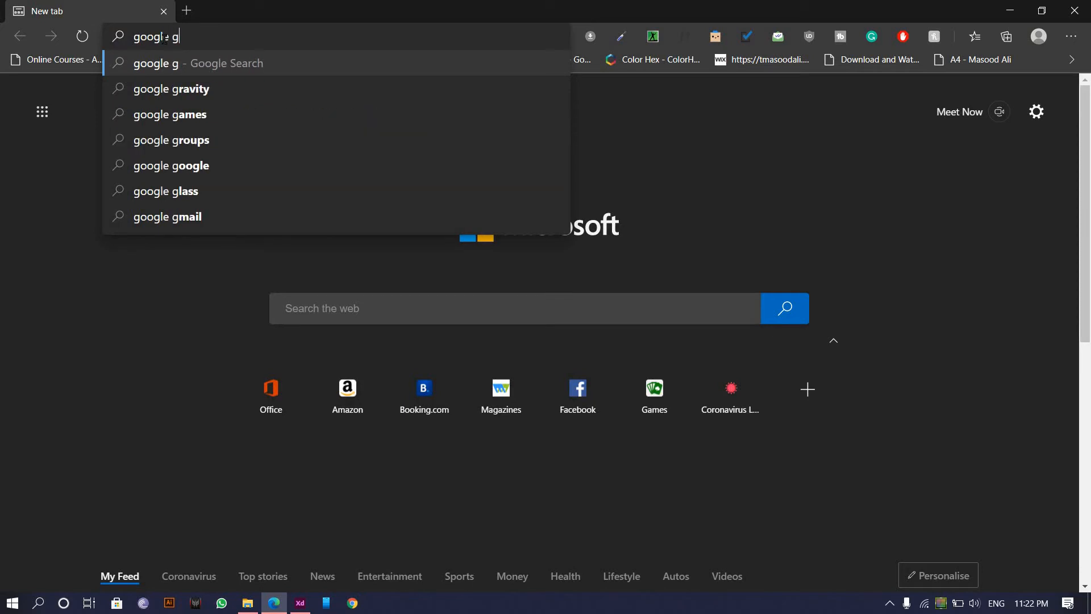
key("BackSpace")
type("fonts")
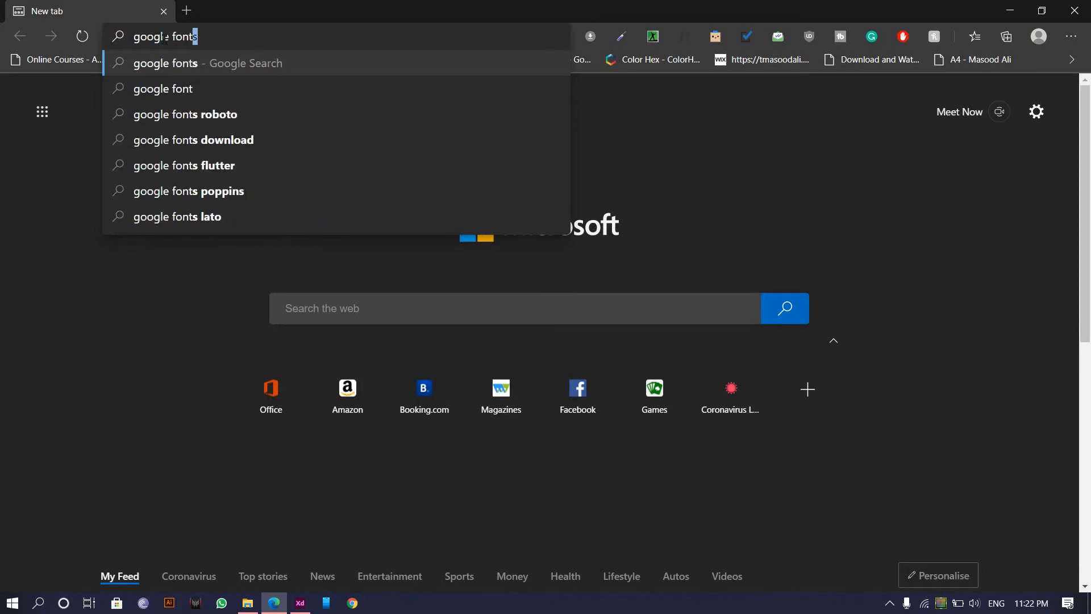
key("Return")
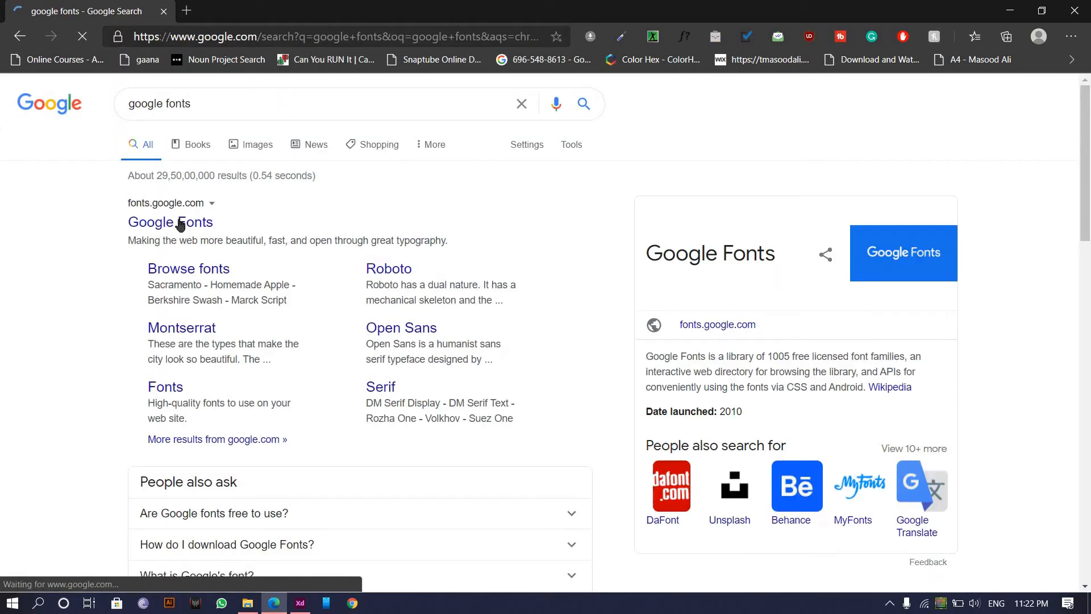
left_click(203, 215)
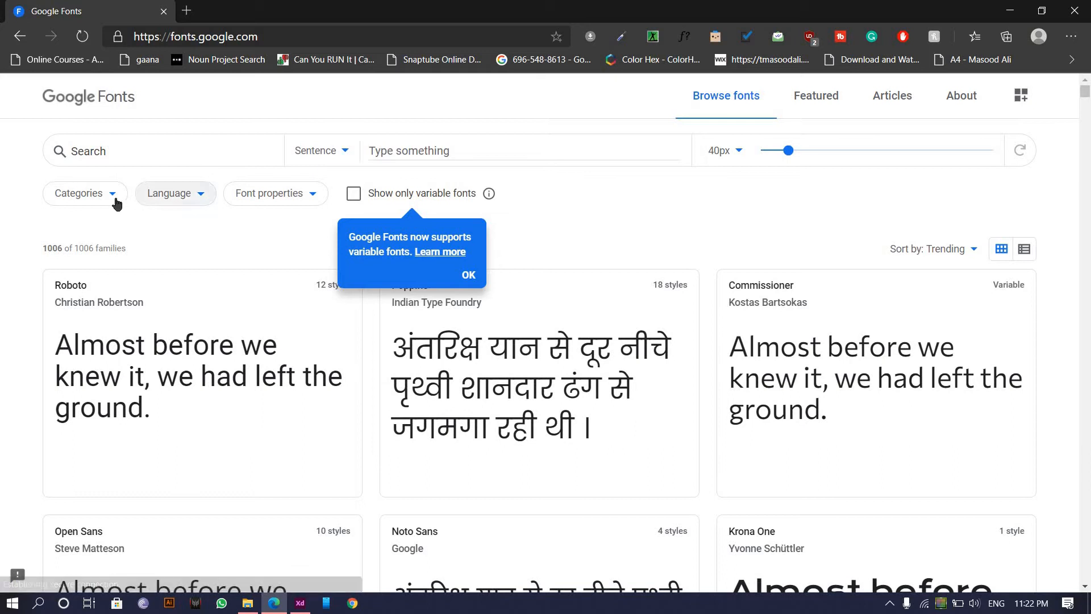
Filter the font families to only the Sans Serif and Monospace categories.
left_click(85, 193)
scroll(81, 297, "down", 1)
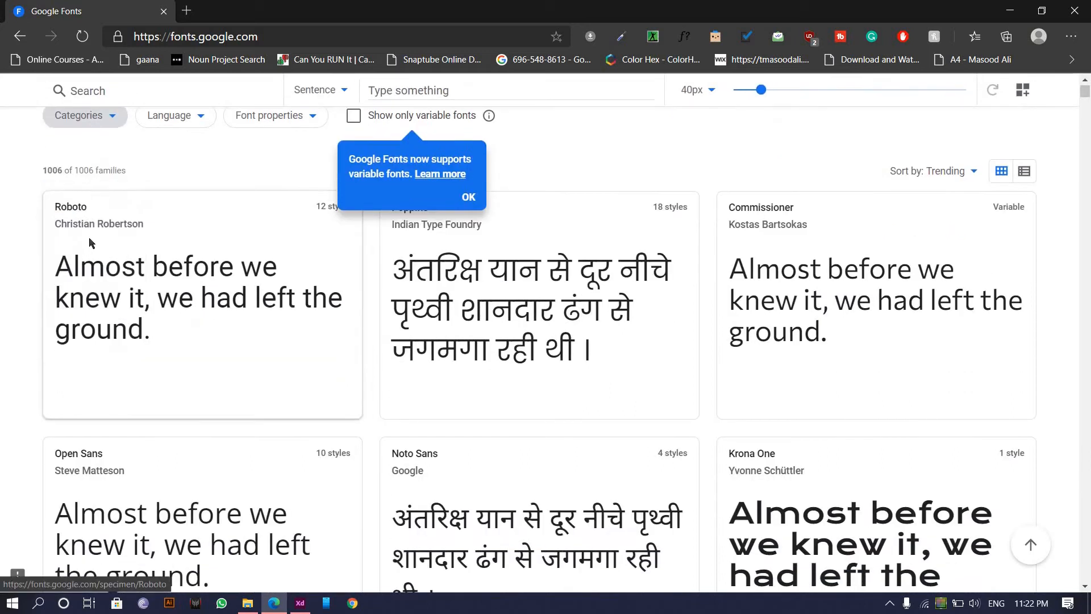
scroll(111, 202, "up", 1)
left_click(110, 201)
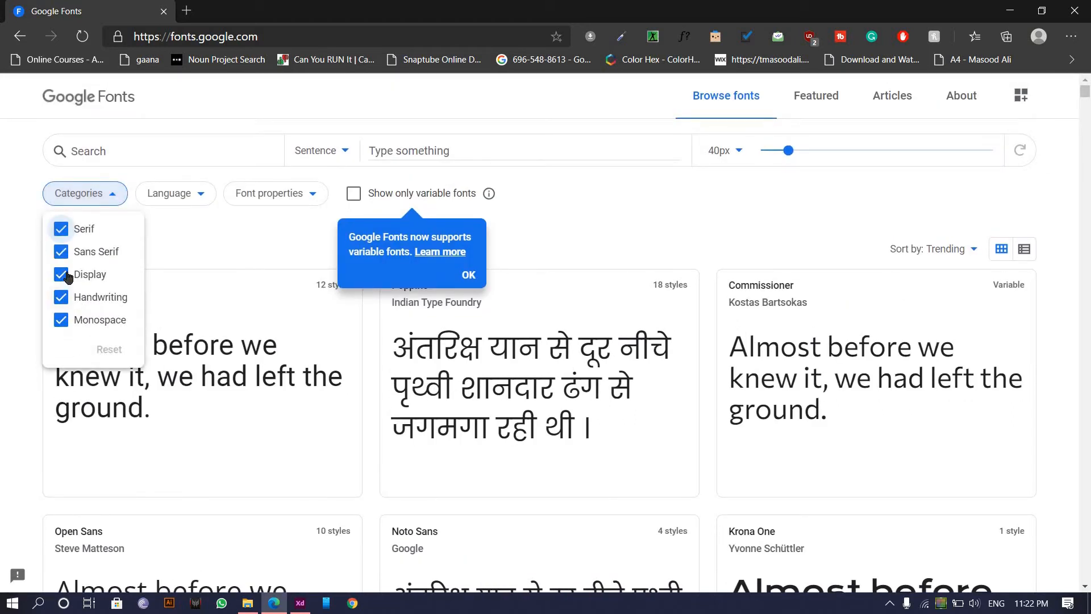
left_click(66, 297)
left_click(66, 275)
left_click(64, 252)
left_click(60, 231)
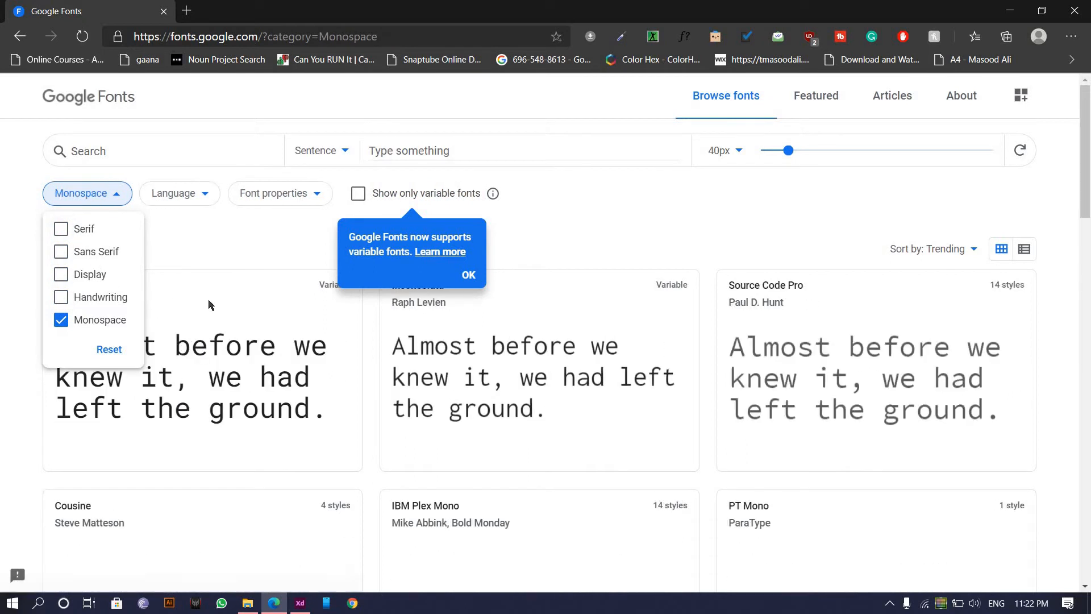
left_click(61, 254)
Try filtering the fonts by number of styles, thickness and width.
left_click(265, 196)
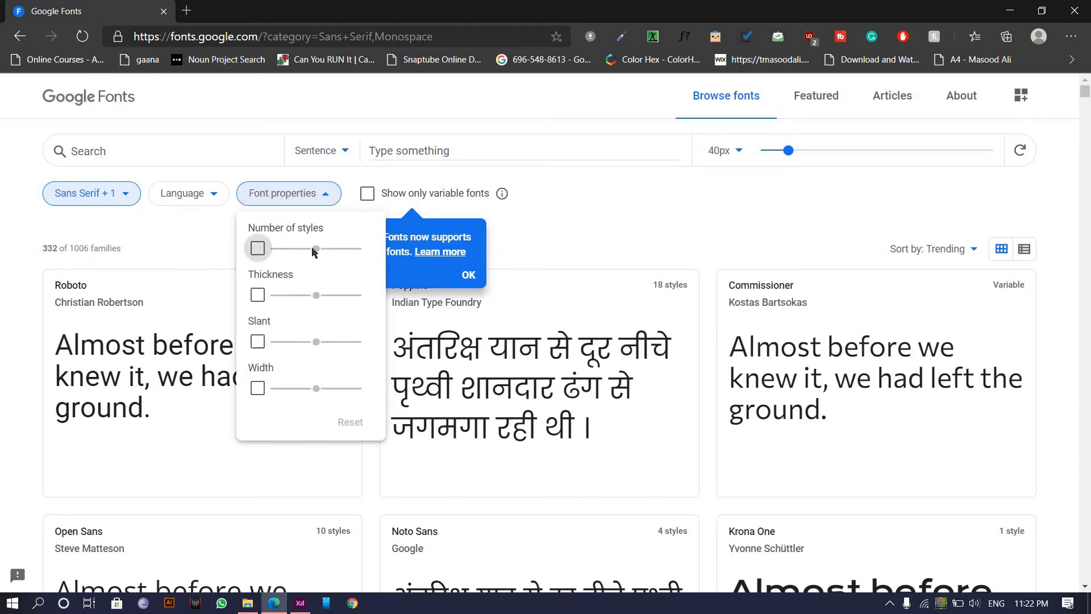
left_click(281, 248)
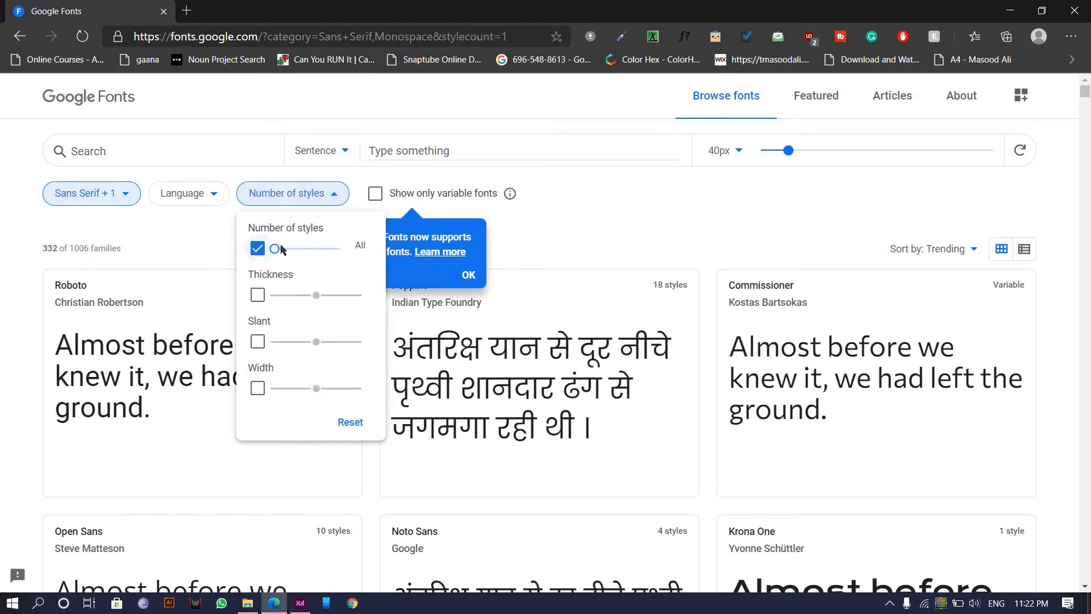
left_click(257, 341)
left_click(257, 341)
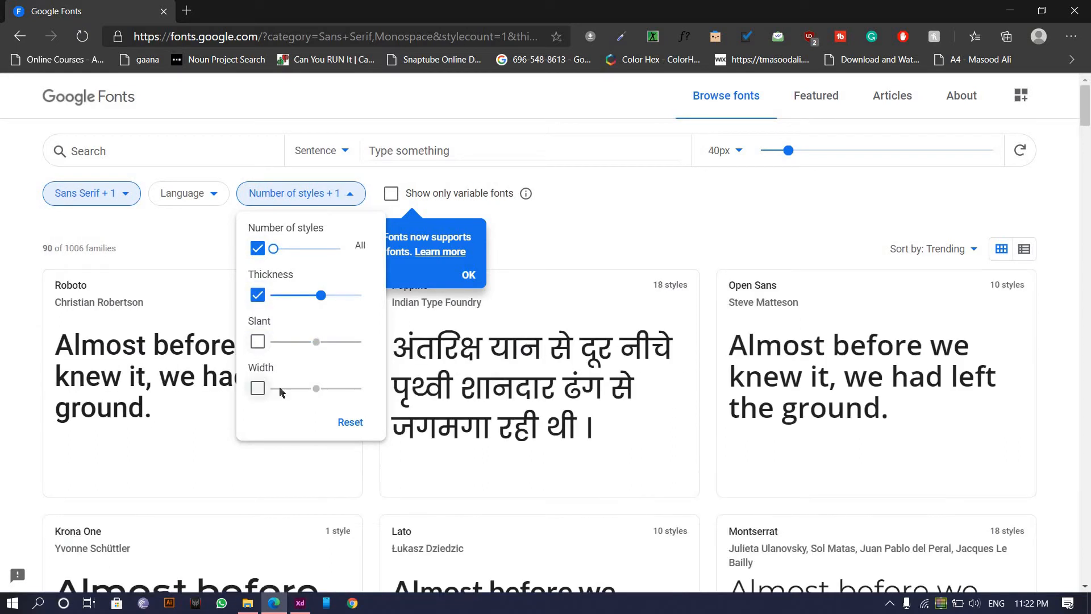
left_click(258, 388)
left_click(285, 390)
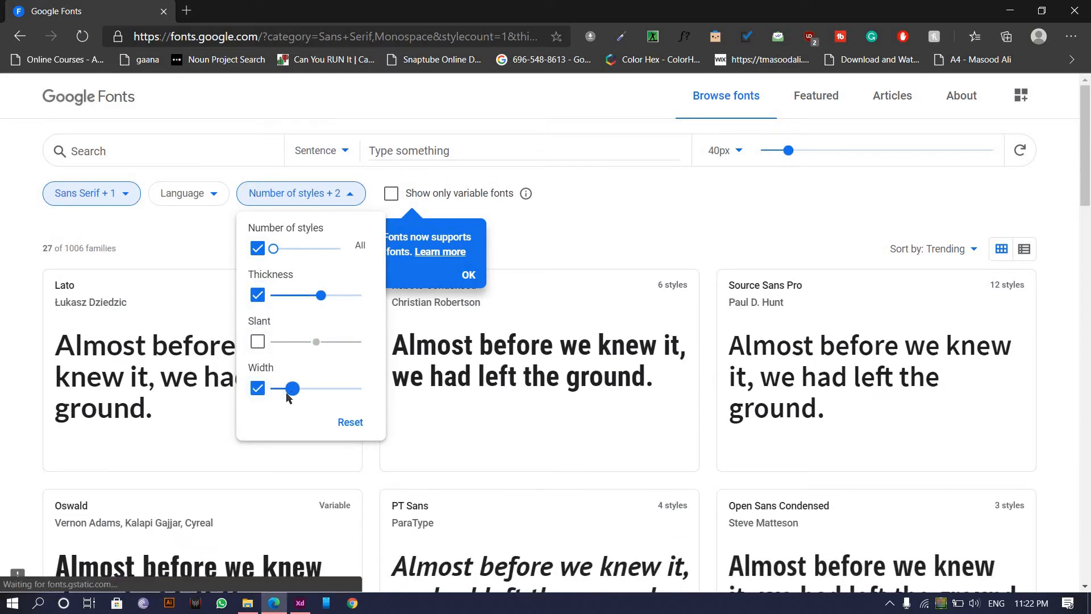
left_click(330, 389)
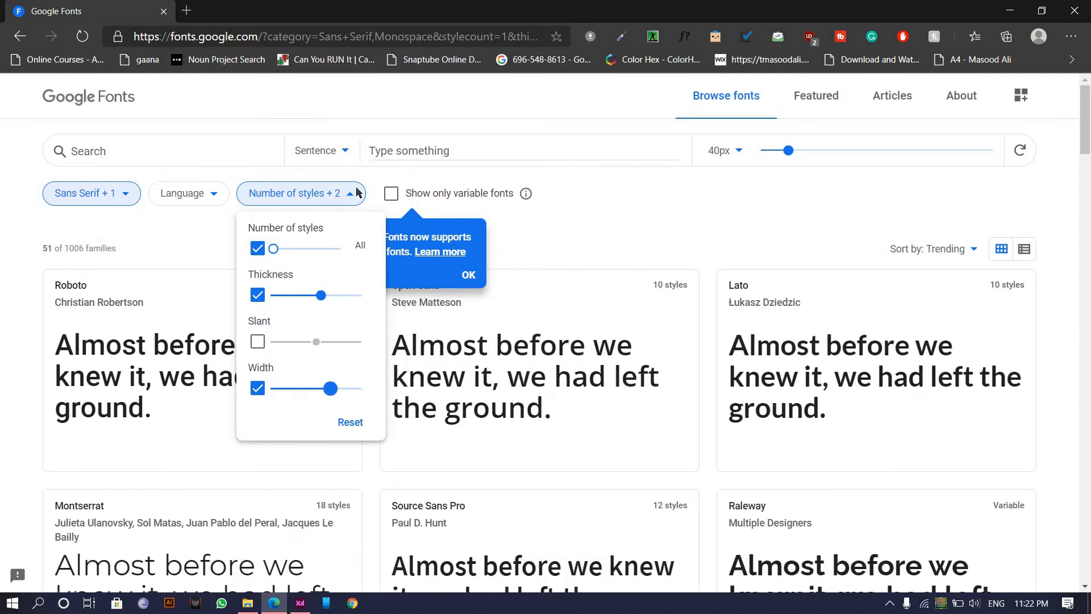
Clear the number of styles, thickness and width filters, leaving the language filter unset.
left_click(329, 200)
left_click(329, 200)
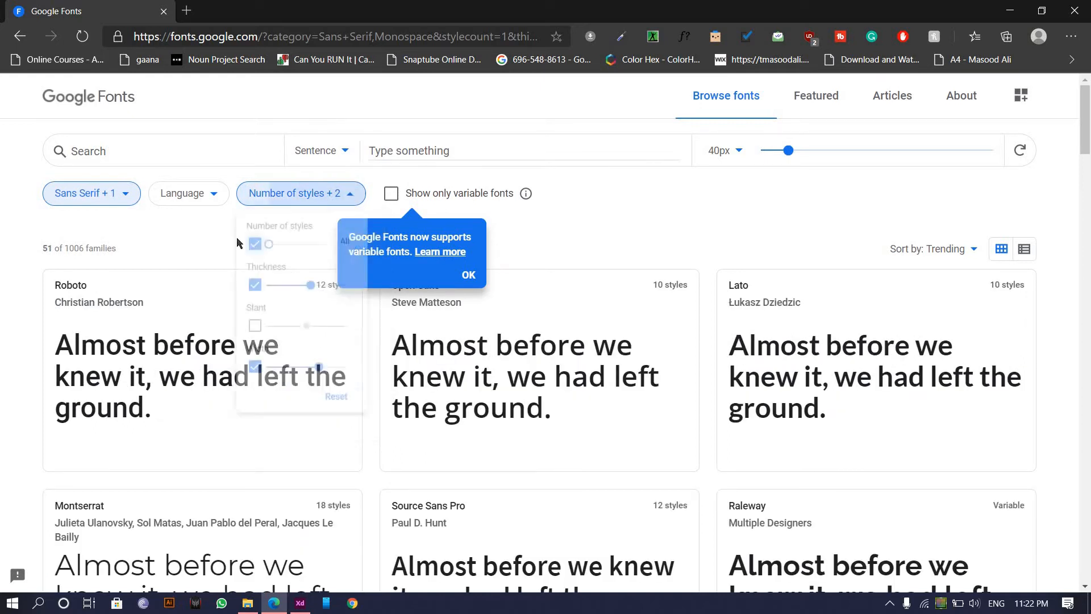
left_click(258, 248)
left_click(257, 295)
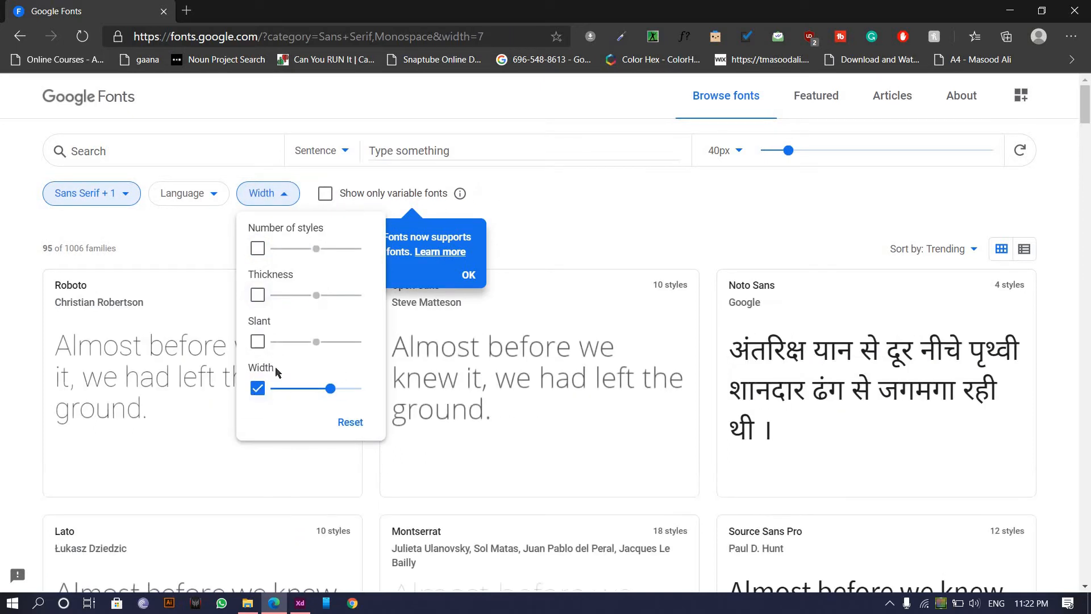
left_click(258, 389)
left_click(195, 194)
left_click(195, 193)
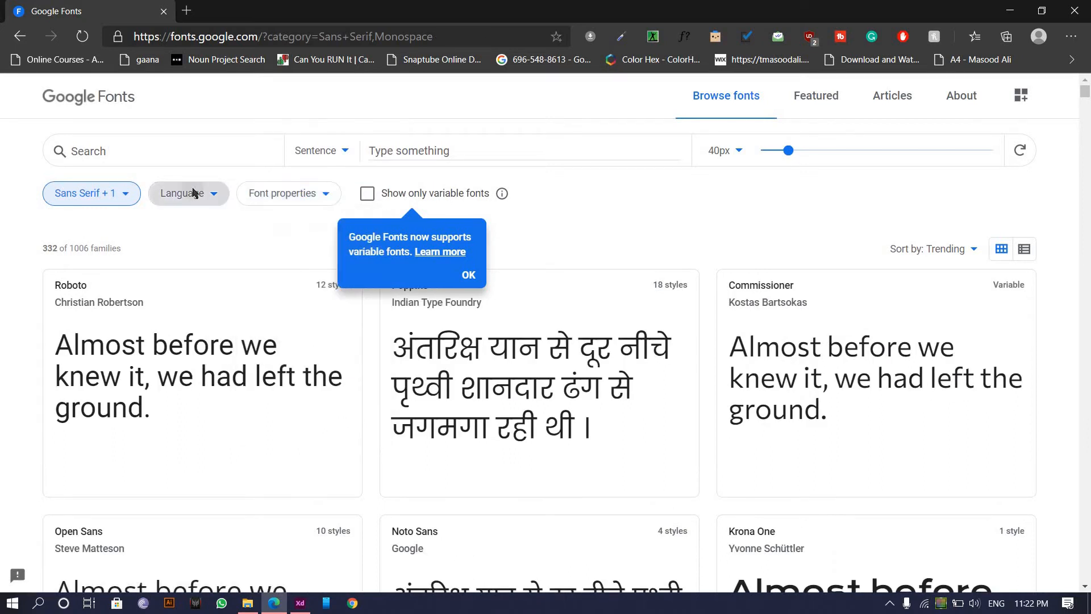
left_click(686, 159)
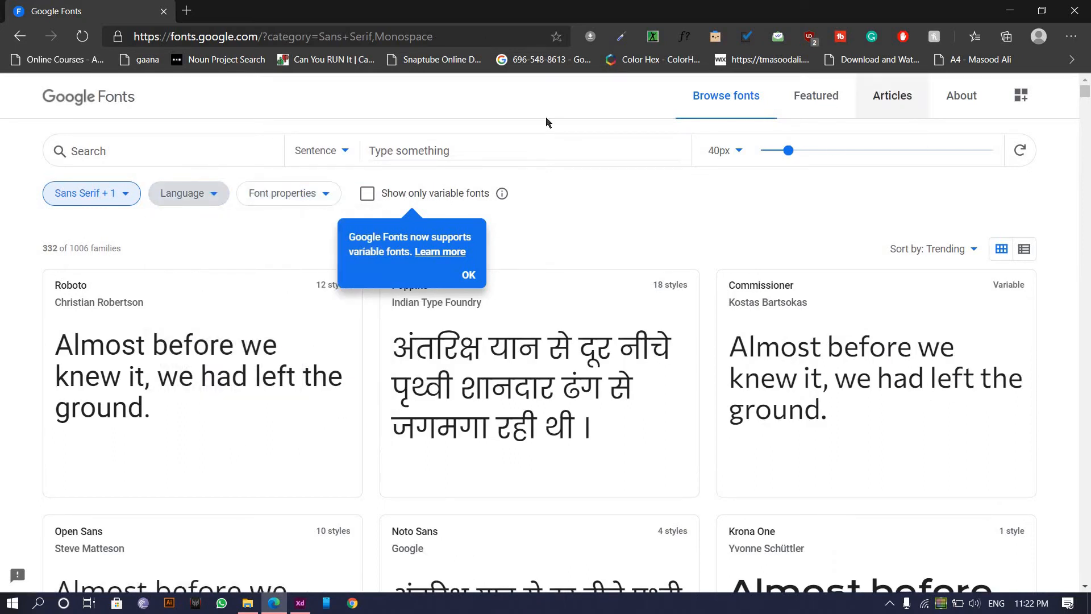
Search the fonts for "conden" and open the Open Sans Condensed family to view its styles.
left_click(209, 146)
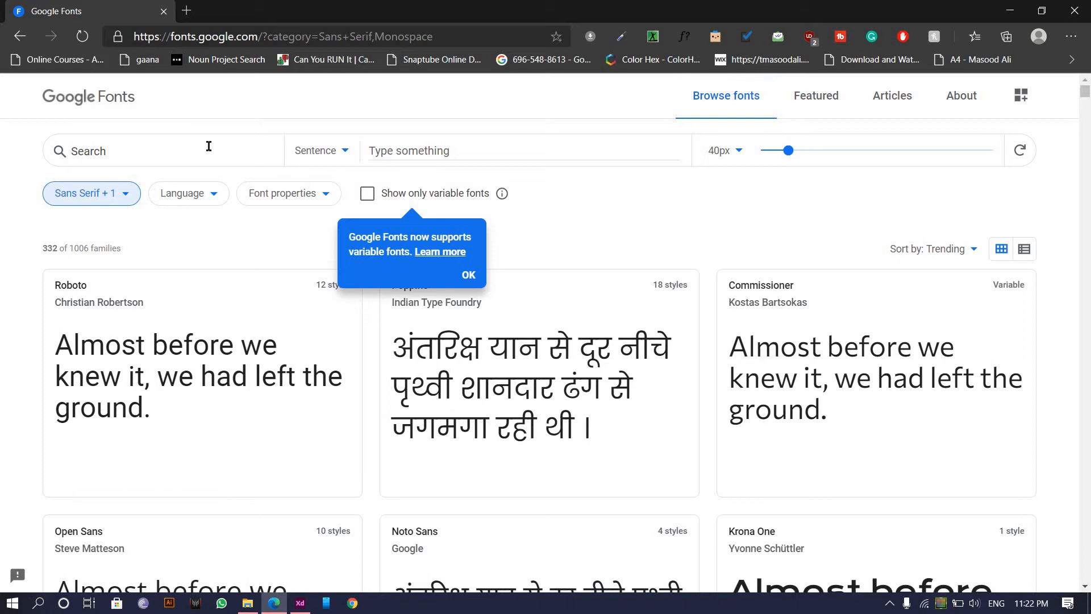
type("conden")
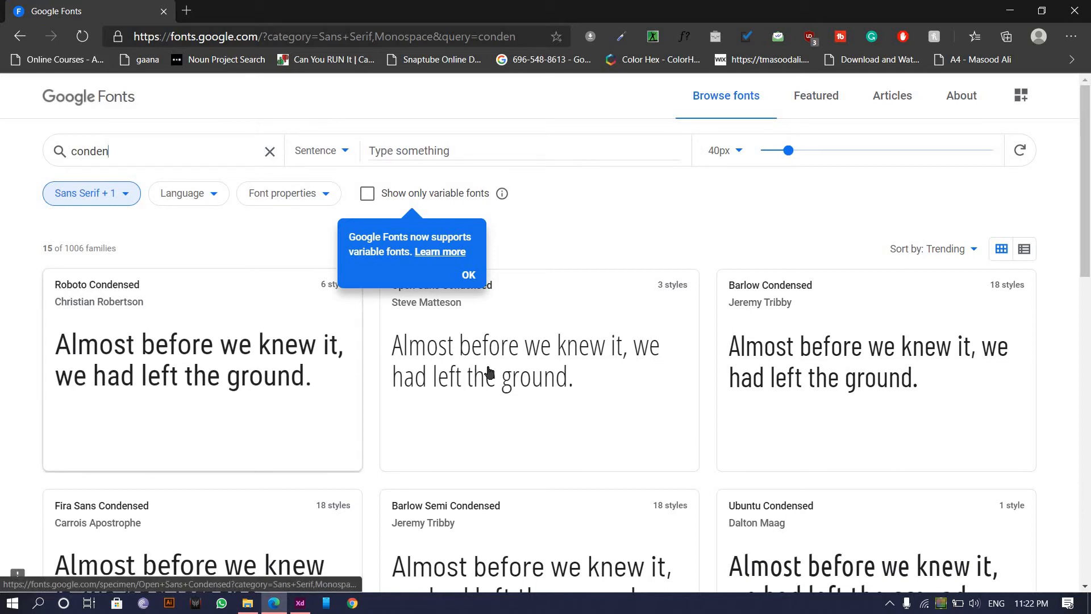
scroll(503, 314, "down", 2)
left_click(505, 309)
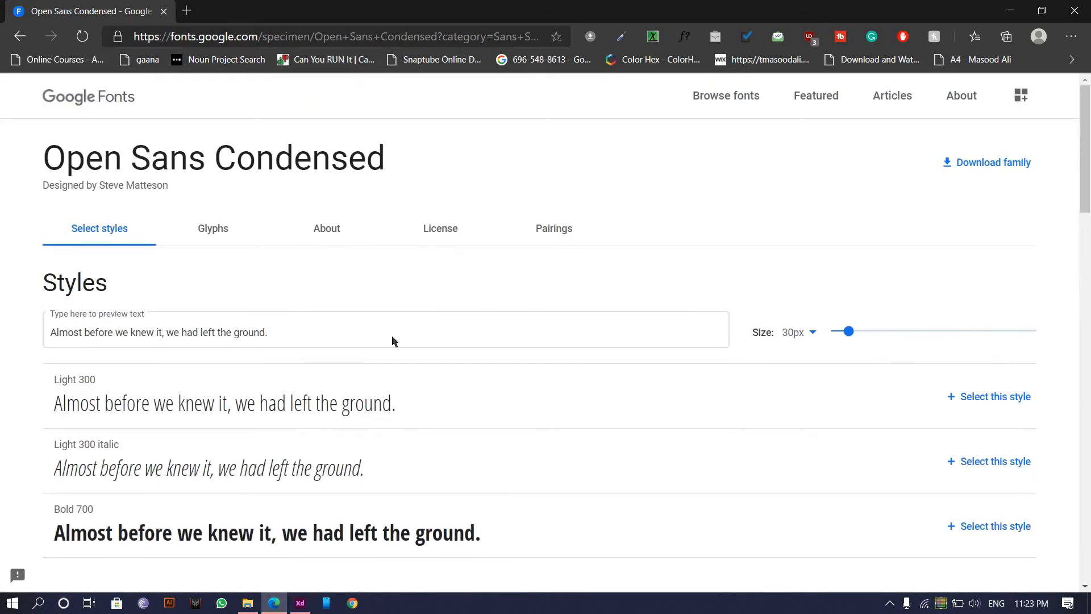
scroll(393, 339, "down", 2)
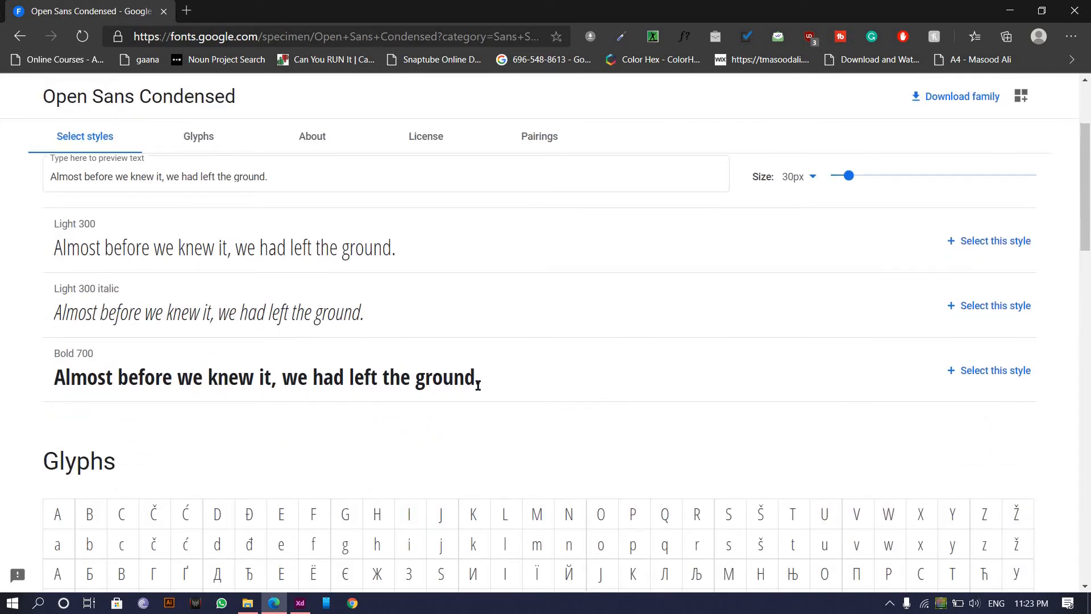
left_click_drag(481, 378, 224, 368)
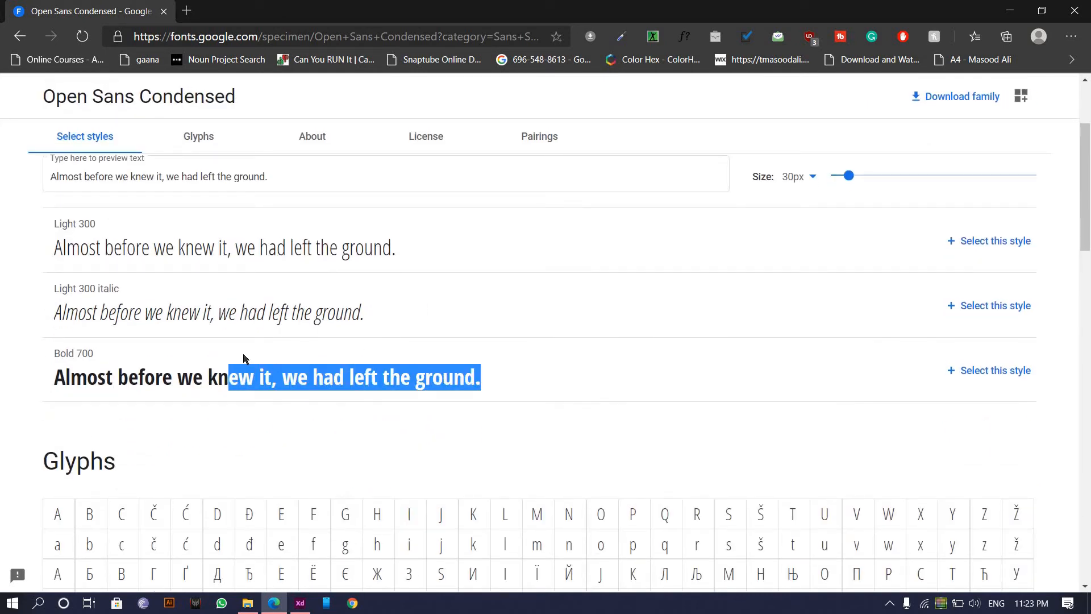
Switch to Adobe XD, set the digit 1's font to Open Sans and look through its style options.
key("alt+Tab")
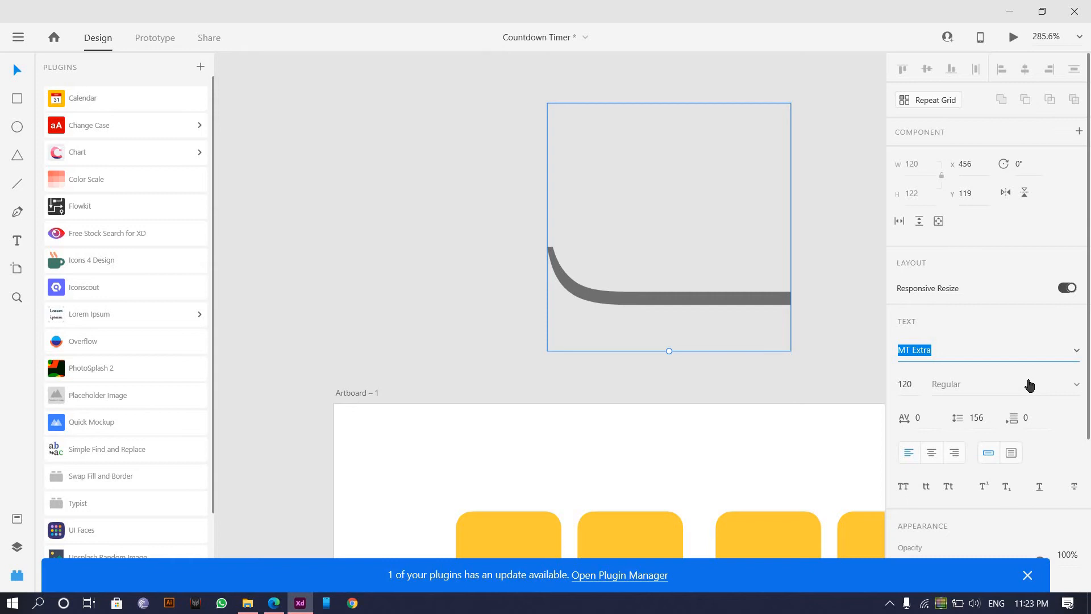
left_click(1074, 351)
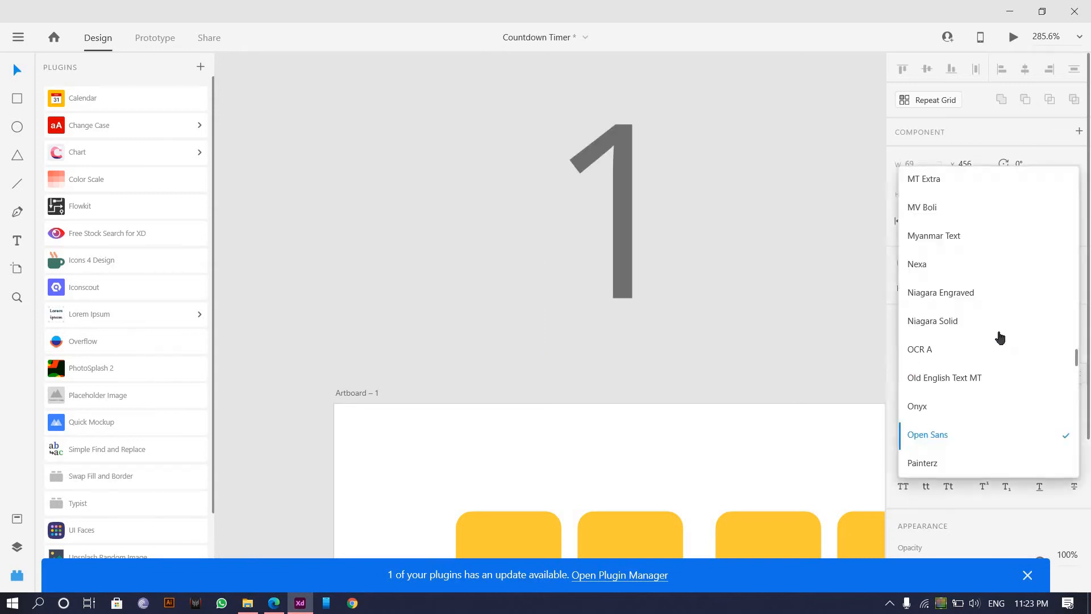
scroll(1000, 384, "down", 1)
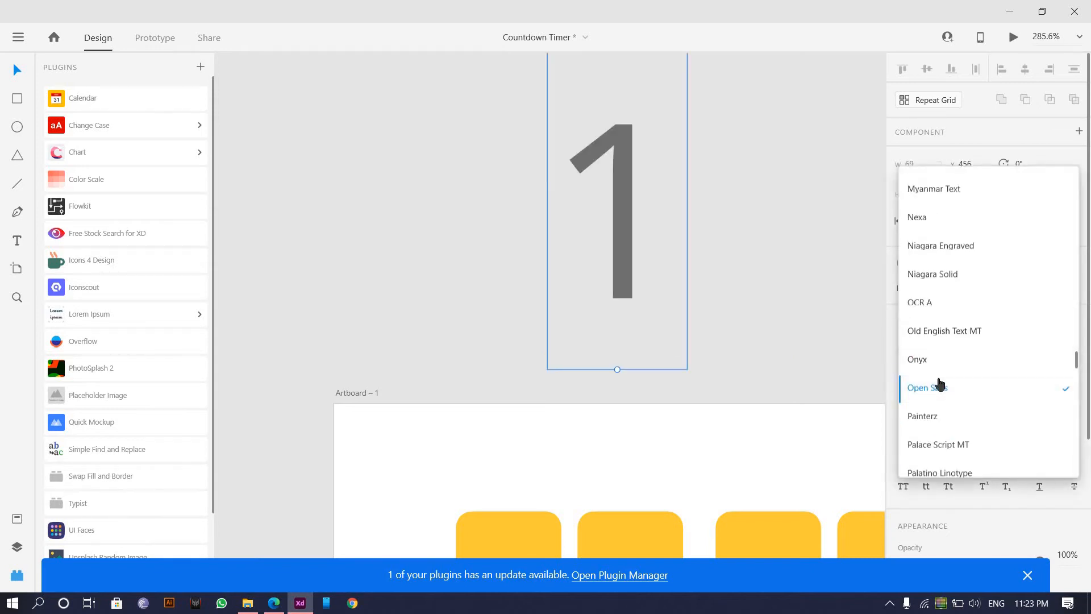
left_click(1054, 390)
left_click(1029, 387)
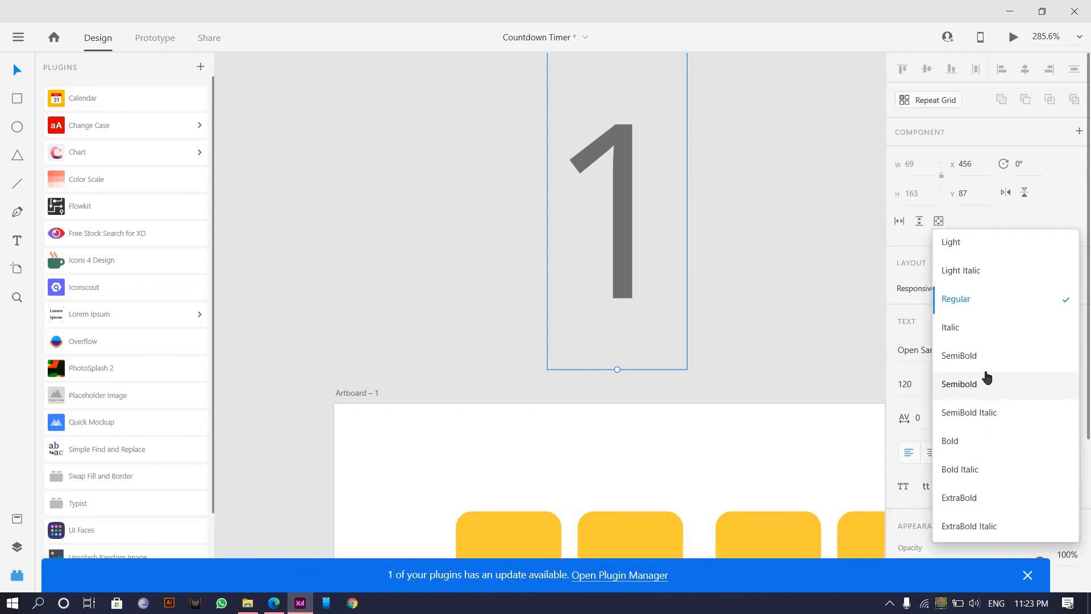
key("Escape")
Switch to Edge, look over the Open Sans Condensed glyphs and license details, and return to the "conden" search results.
key("alt+Tab")
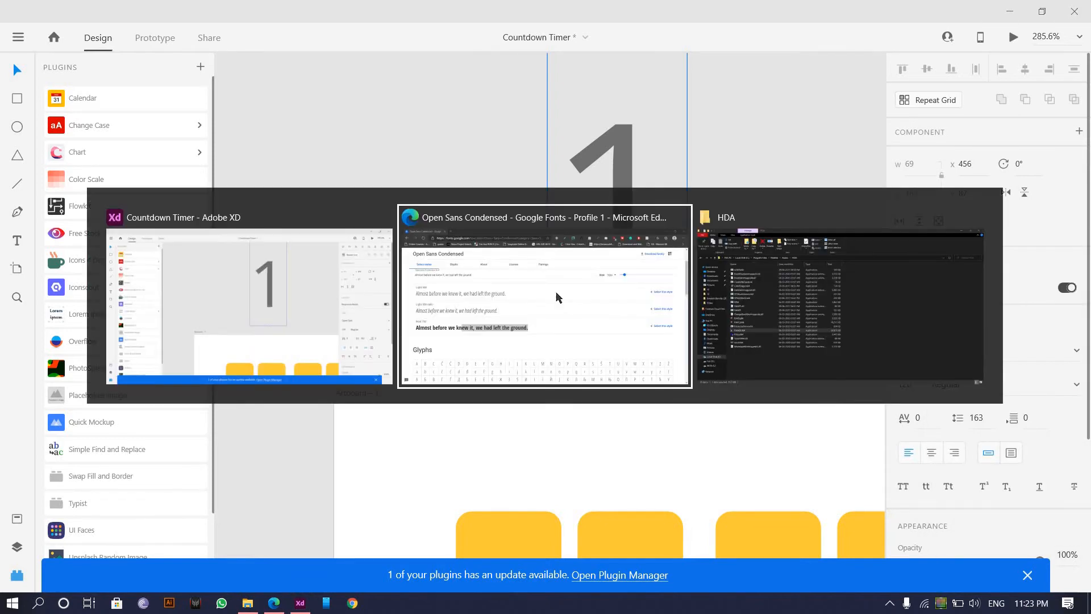
scroll(630, 372, "down", 5)
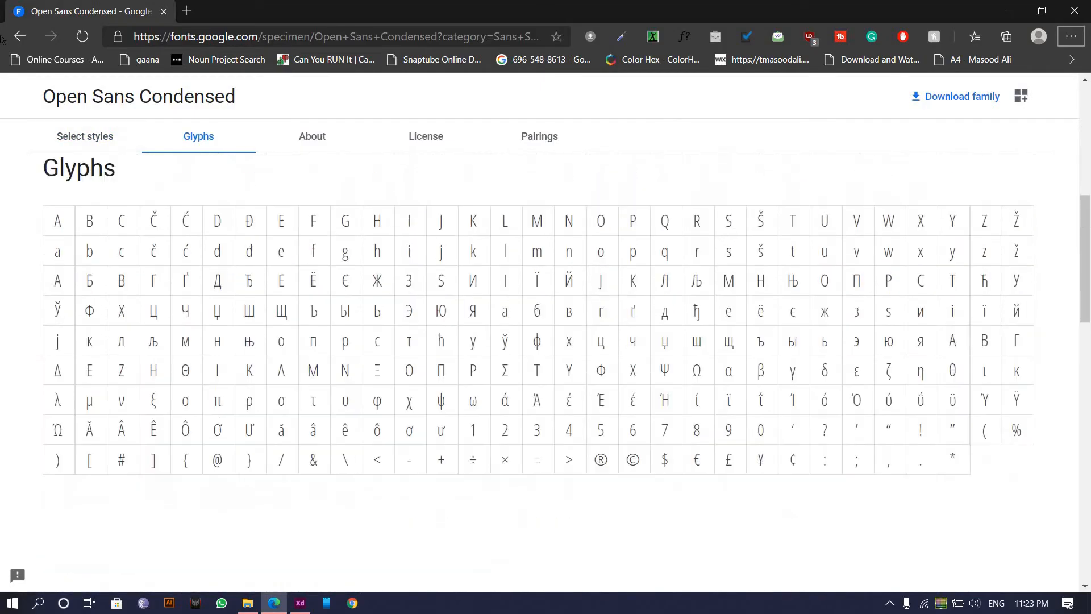
scroll(366, 372, "up", 2)
scroll(227, 255, "down", 6)
scroll(105, 147, "down", 8)
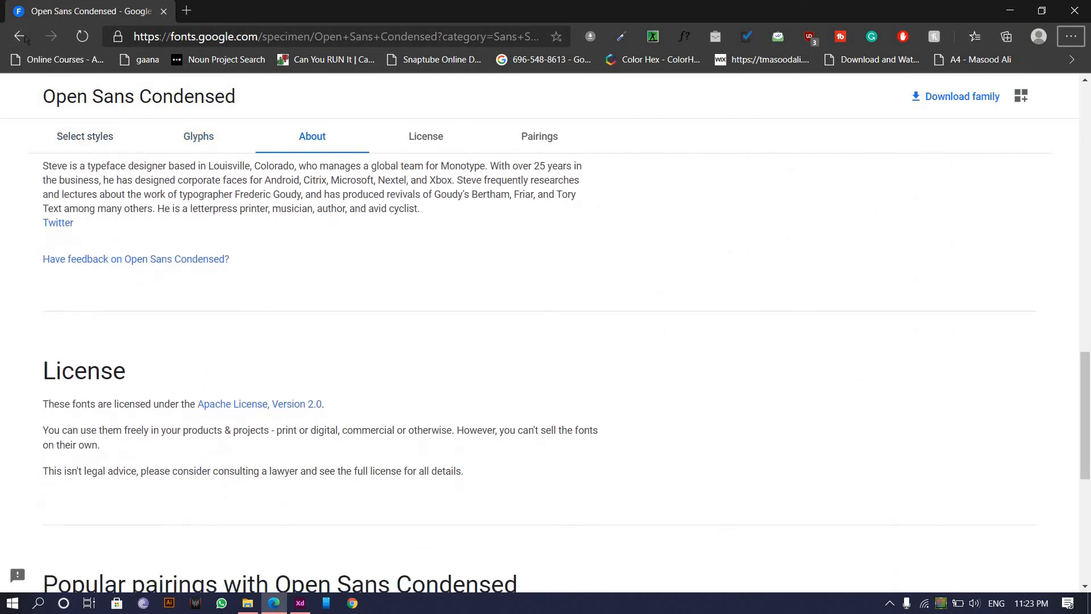
key("alt+Left")
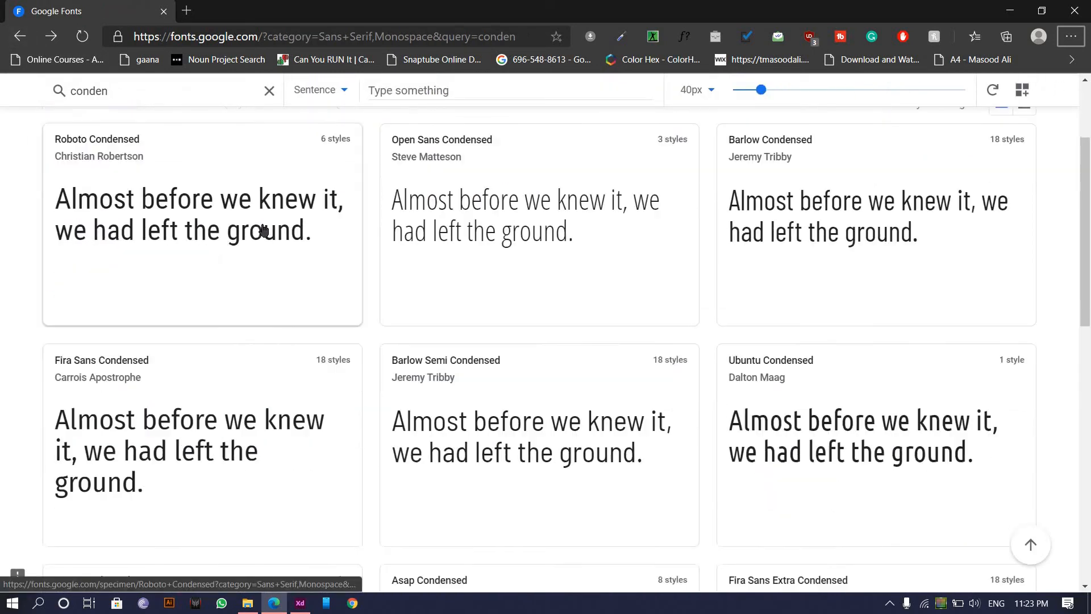
Open the Barlow Condensed family and look through its styles from thin to bold.
left_click(796, 348)
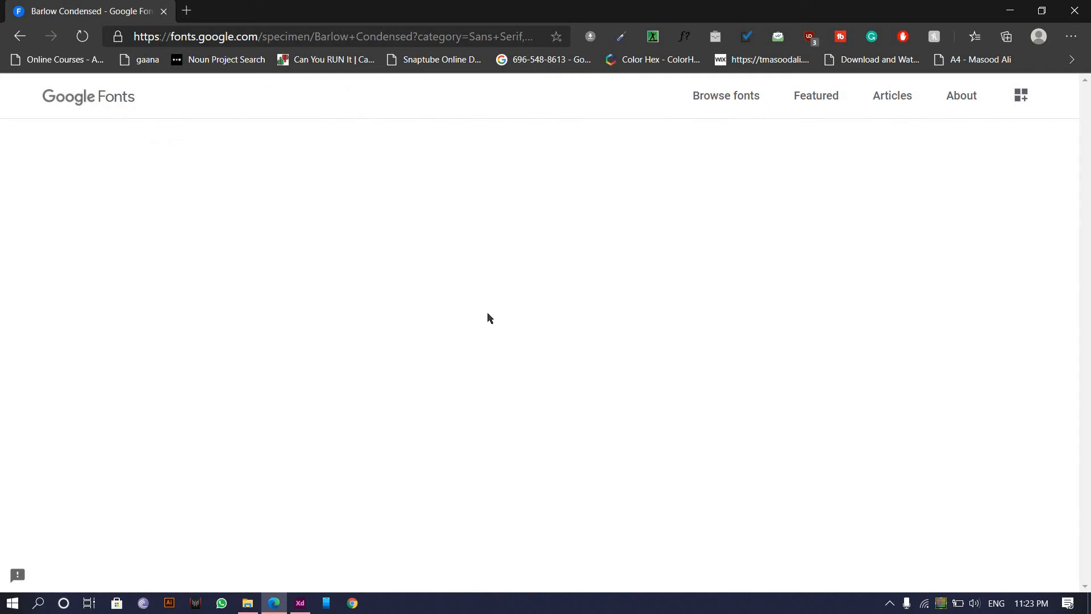
scroll(215, 253, "down", 4)
scroll(281, 238, "up", 3)
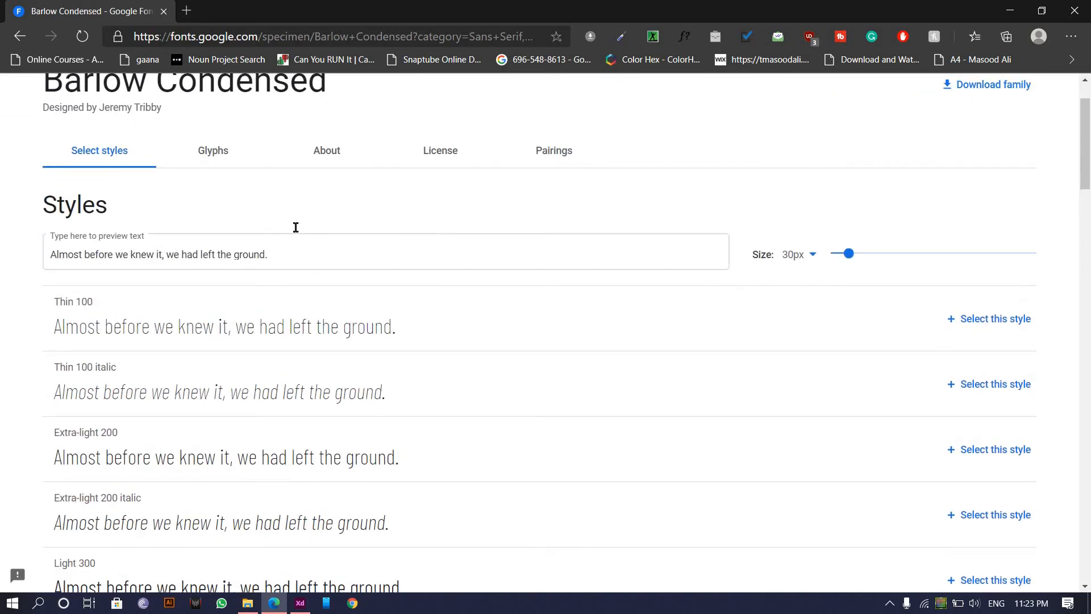
scroll(295, 227, "down", 10)
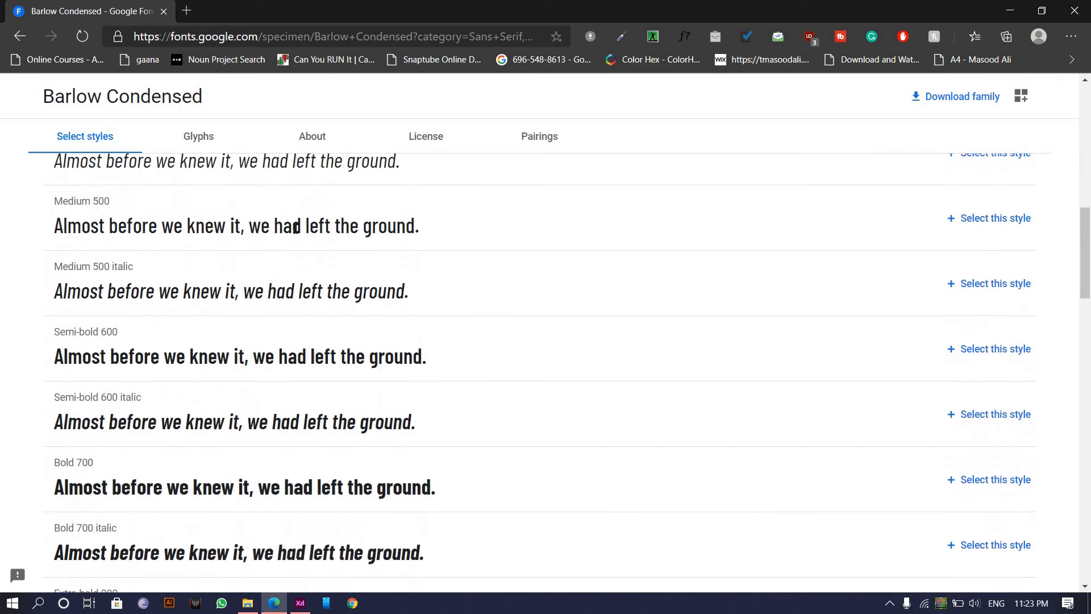
scroll(295, 230, "up", 10)
scroll(296, 331, "down", 5)
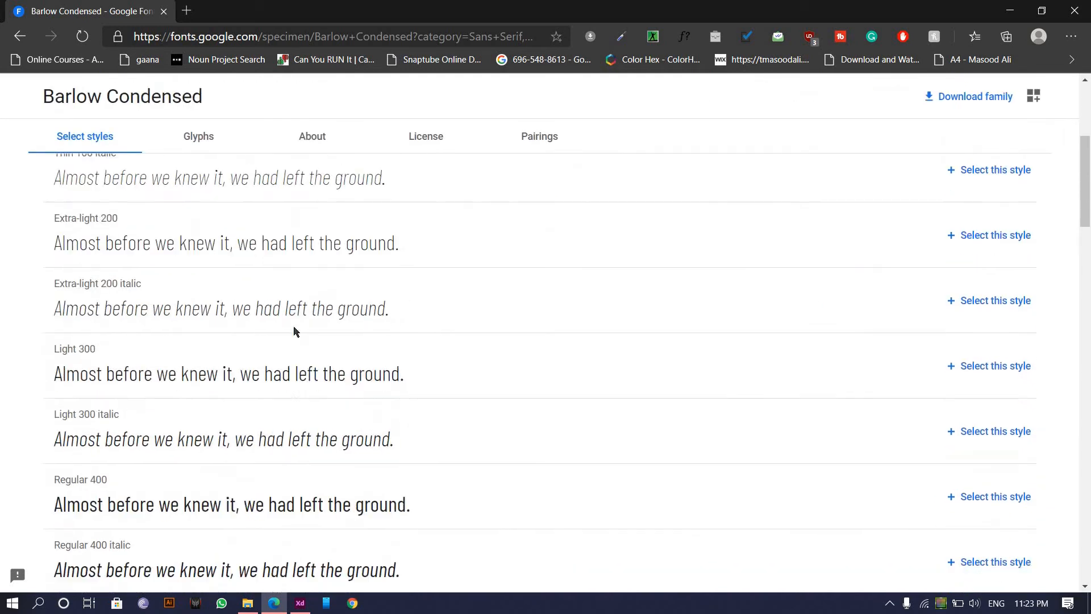
scroll(295, 331, "up", 5)
Set the Barlow Condensed preview text to "123" and compare how the digits look in each style.
left_click_drag(269, 332, 0, 331)
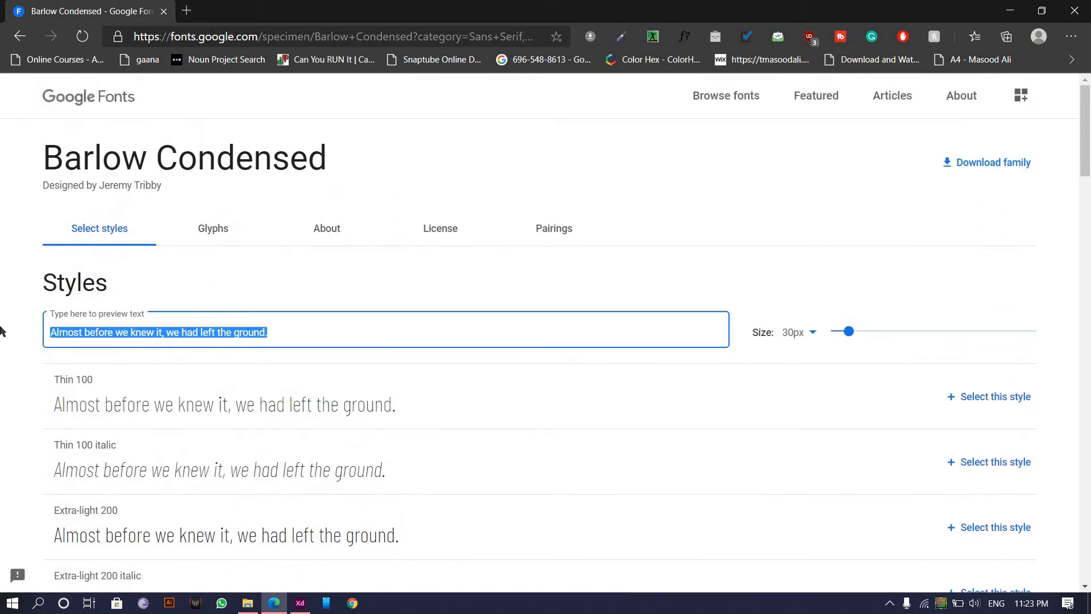
type("123")
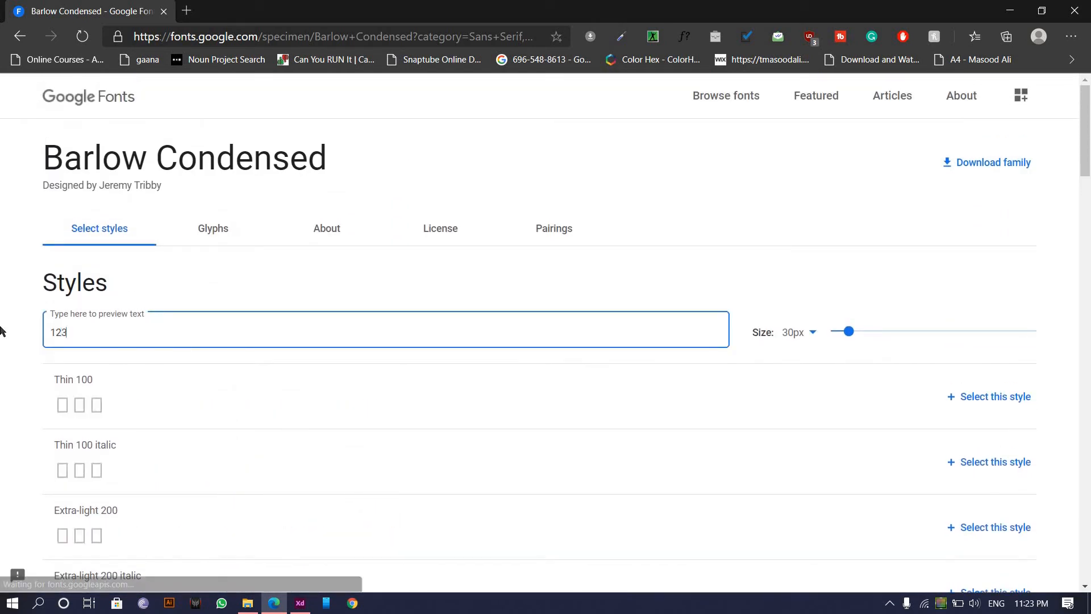
left_click(47, 482)
scroll(49, 483, "down", 10)
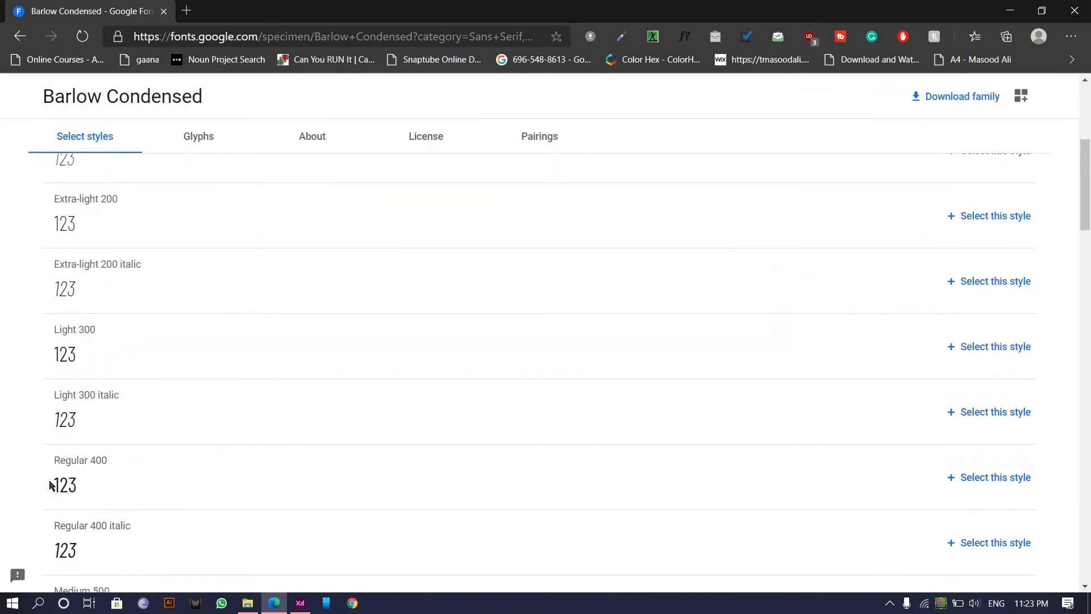
scroll(49, 483, "down", 3)
scroll(49, 483, "up", 15)
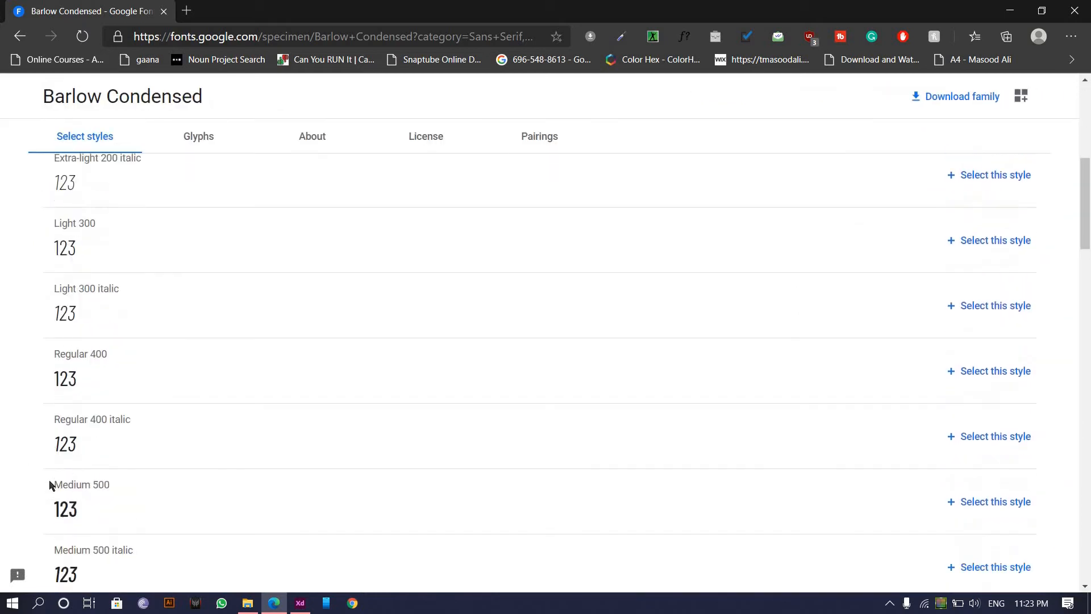
scroll(287, 390, "down", 20)
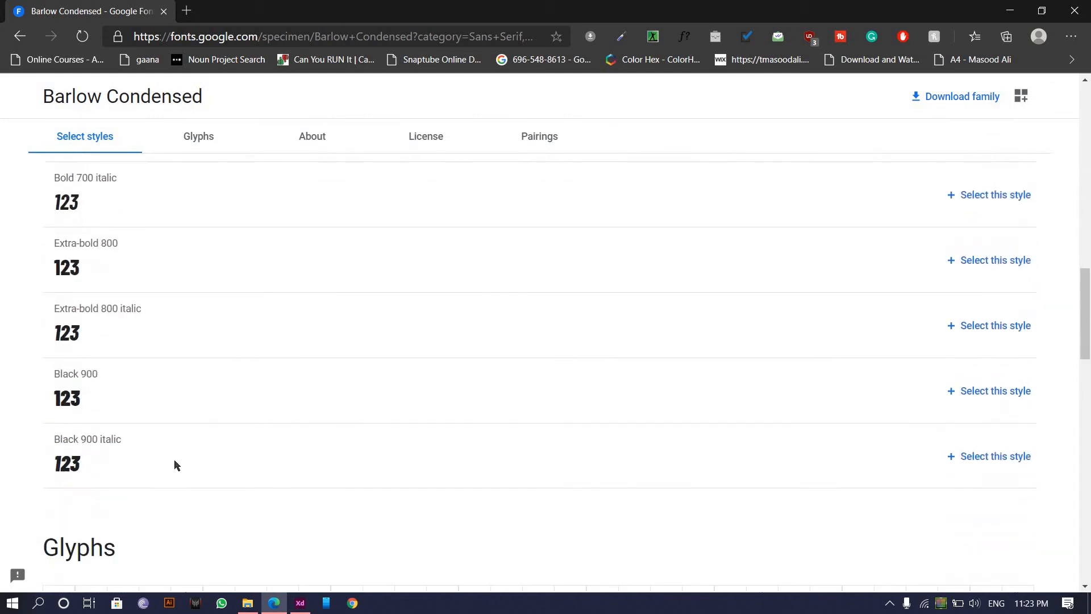
scroll(952, 134, "up", 12)
Download the Barlow Condensed family and go to the folder that holds the downloaded archive.
left_click(955, 99)
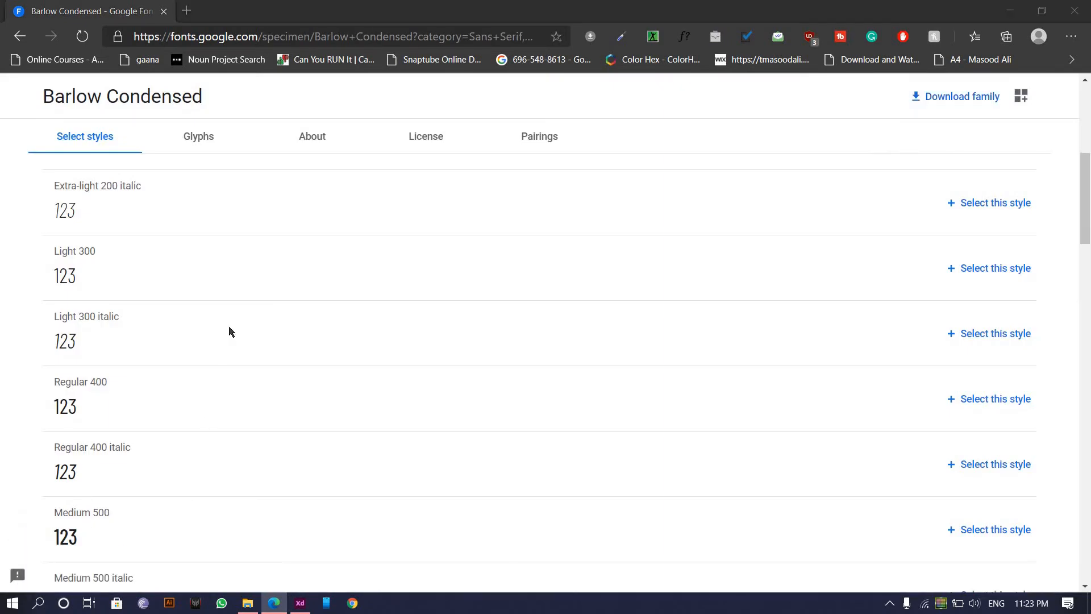
left_click(625, 143)
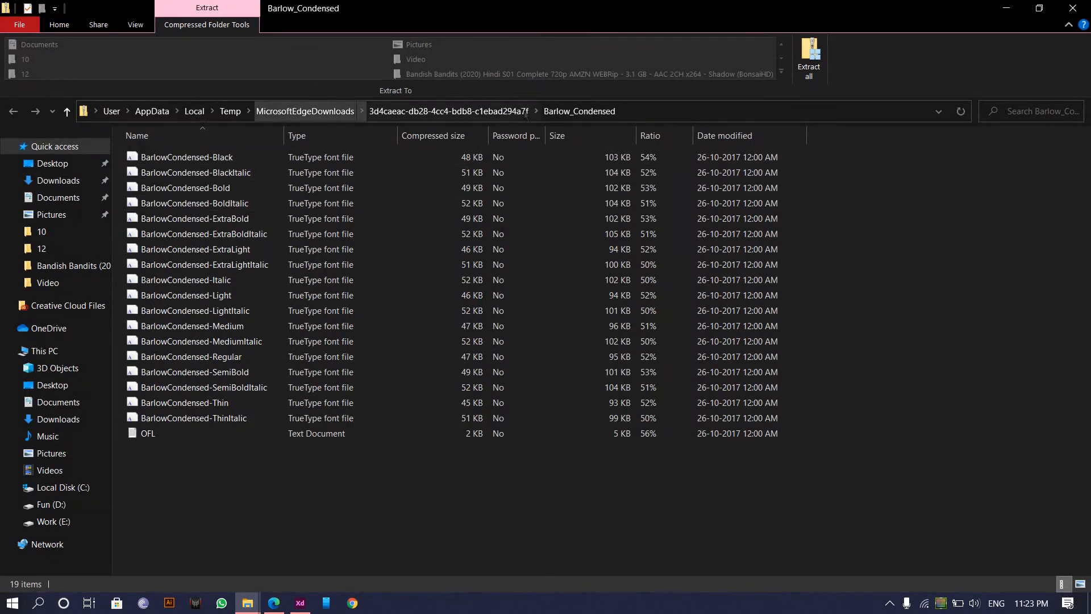
left_click(573, 113)
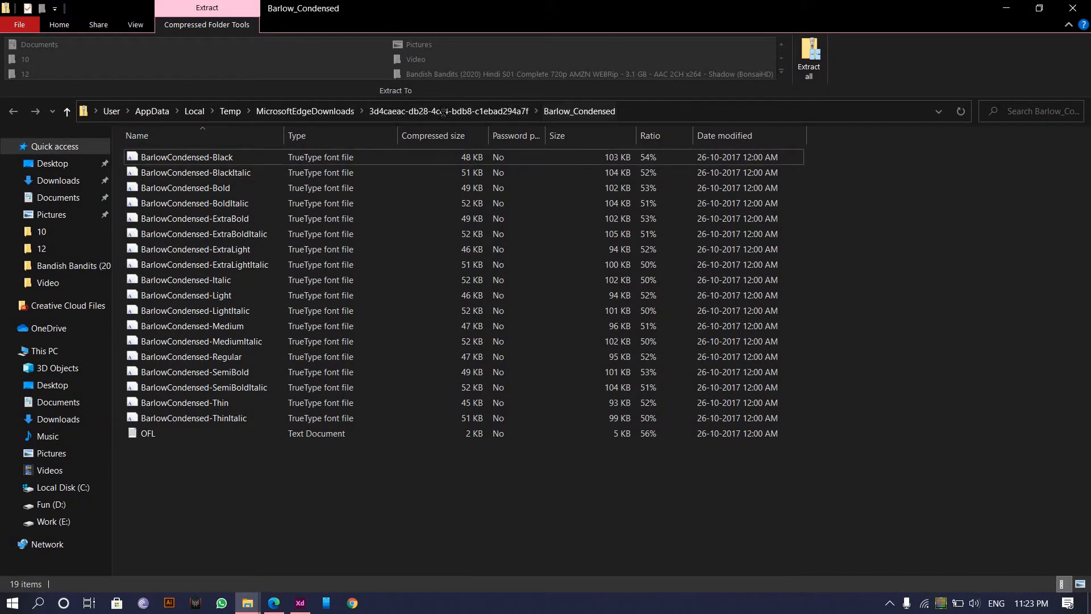
left_click(446, 111)
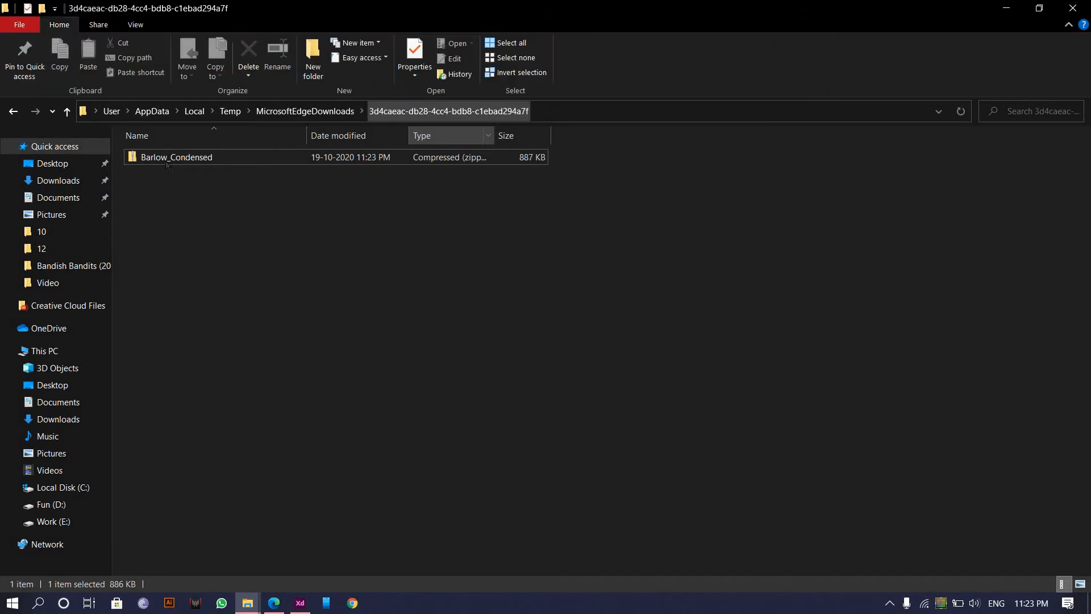
Extract the Barlow_Condensed archive into a new folder named Barlow inside the Fonts folder on Work (E:).
right_click(165, 158)
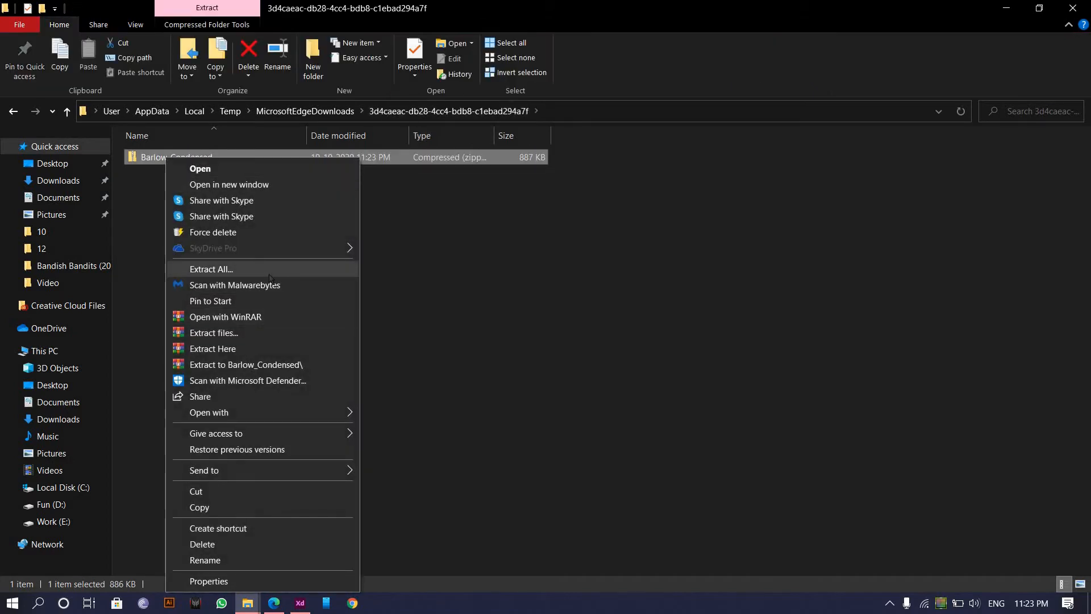
left_click(270, 275)
left_click(687, 251)
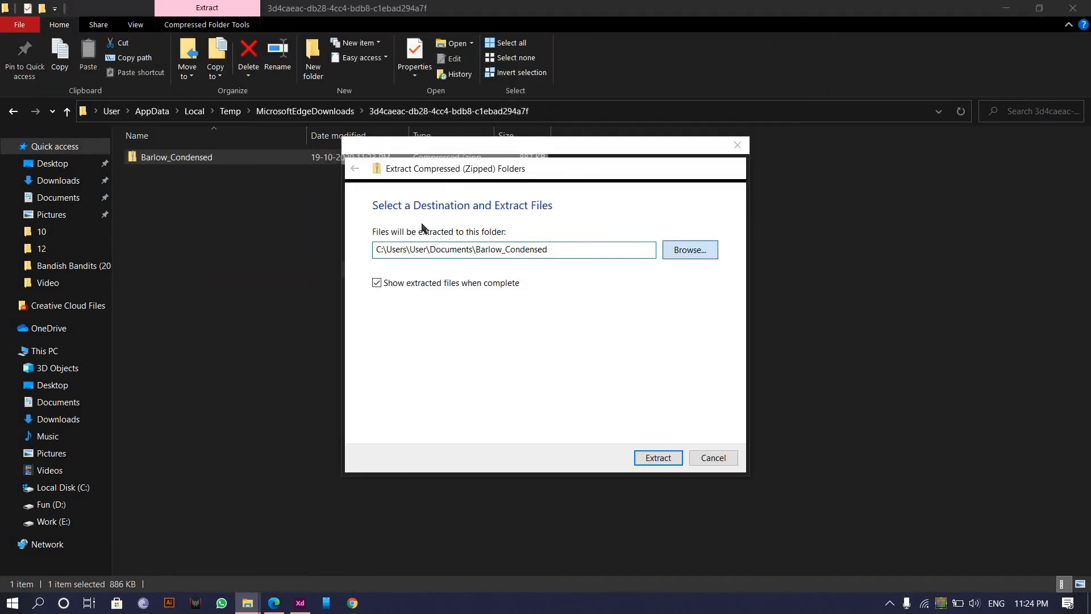
scroll(414, 390, "down", 1)
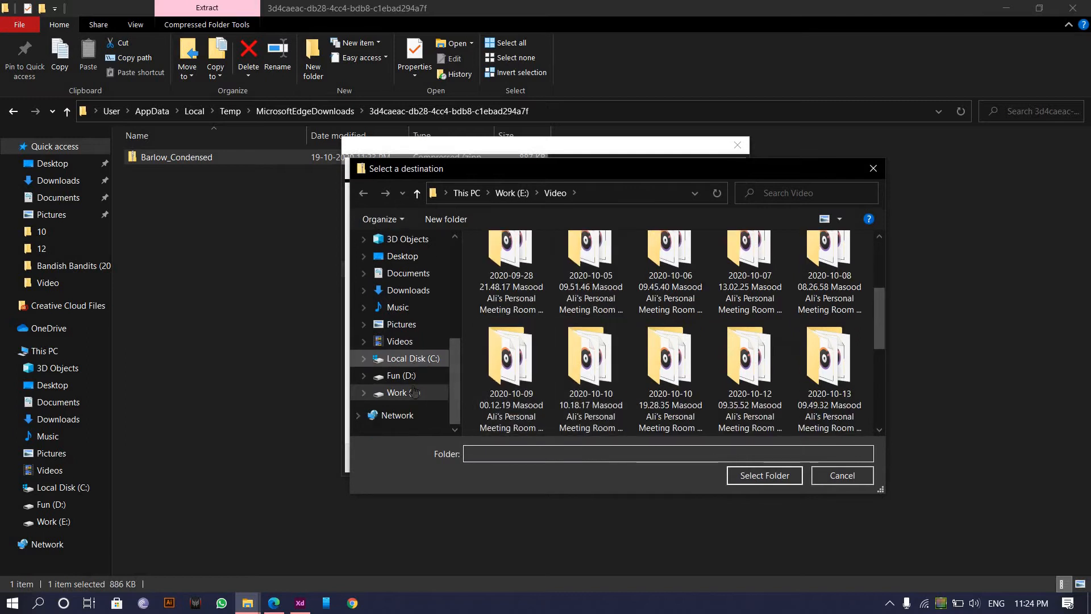
left_click(404, 392)
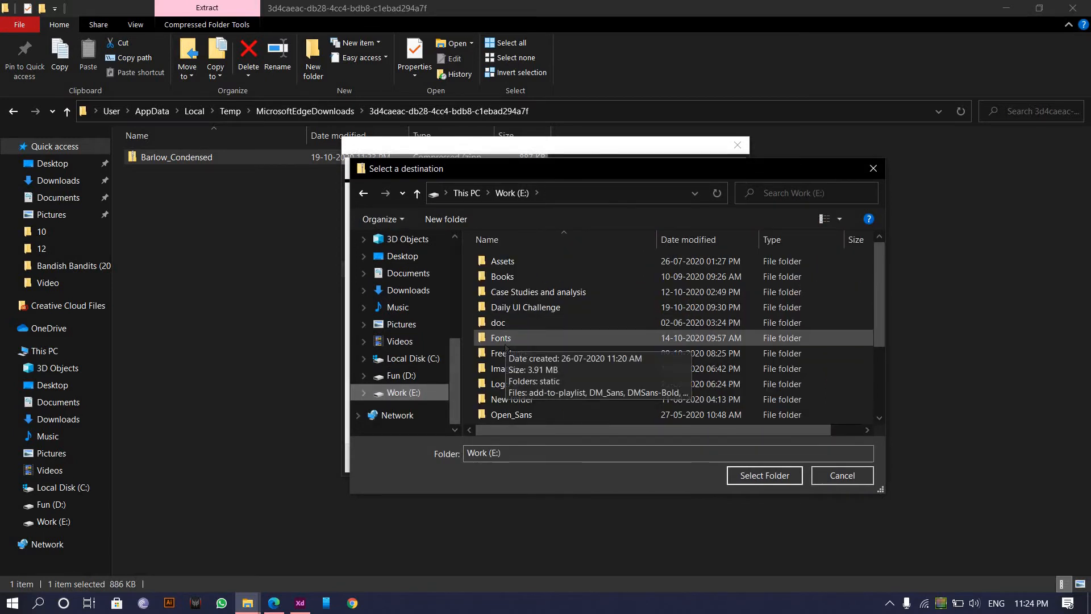
double_click(575, 338)
right_click(576, 361)
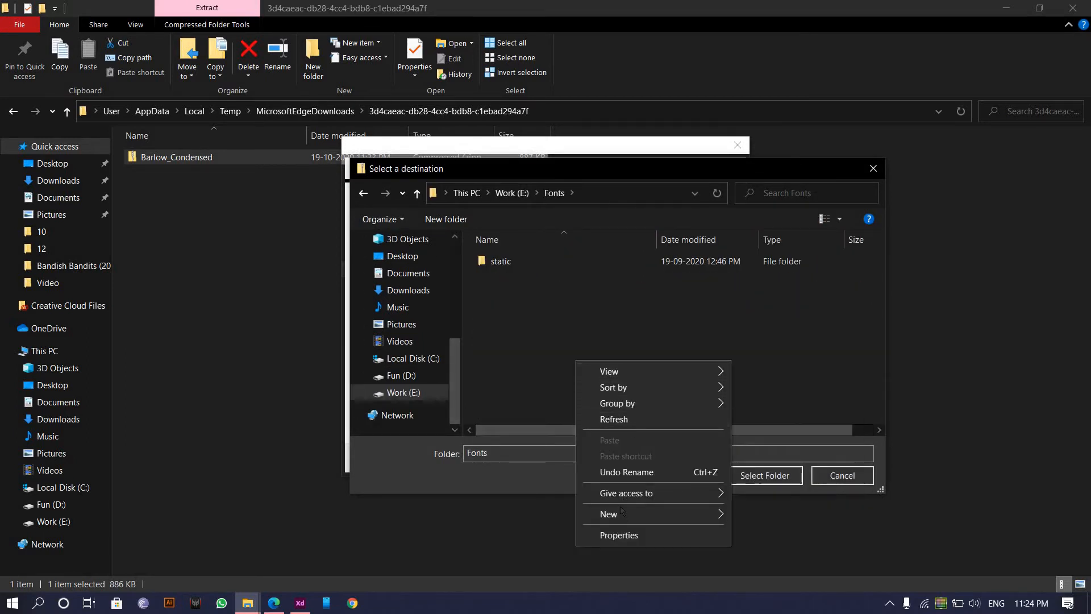
mouse_move(719, 514)
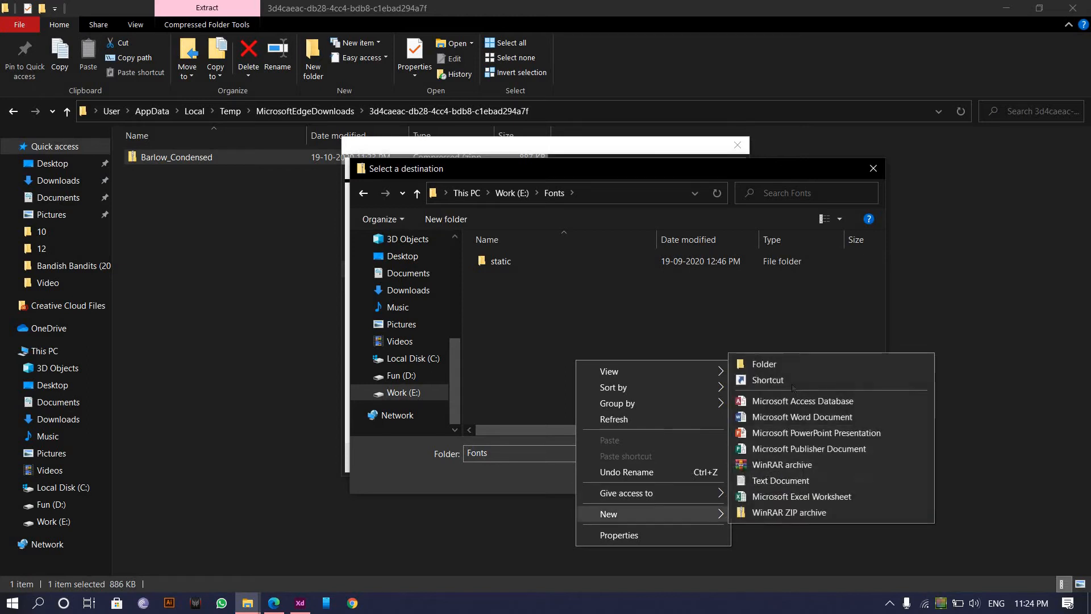
left_click(787, 364)
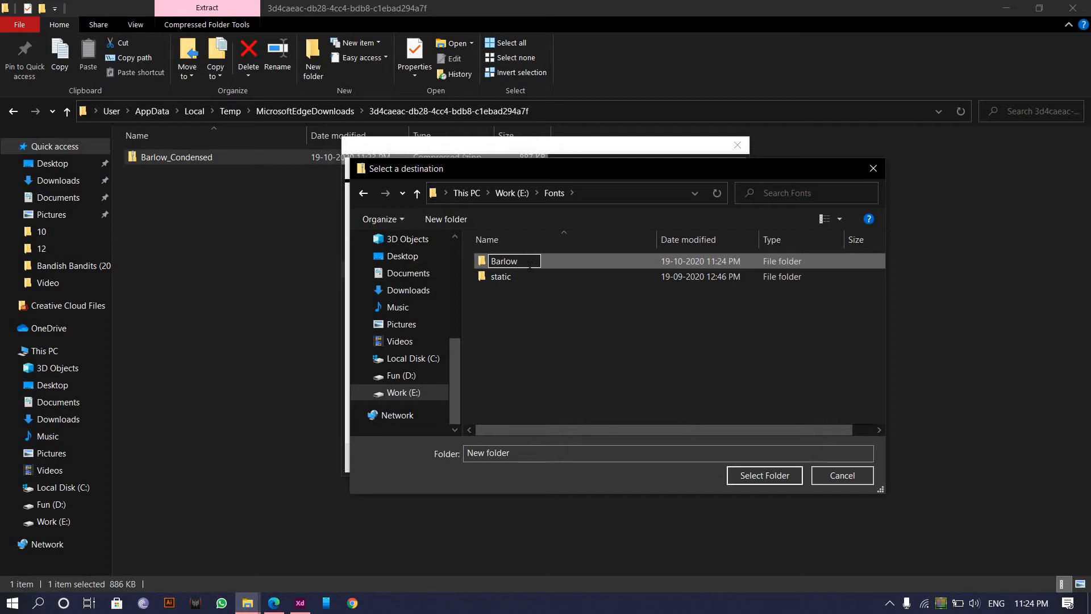
left_click(748, 477)
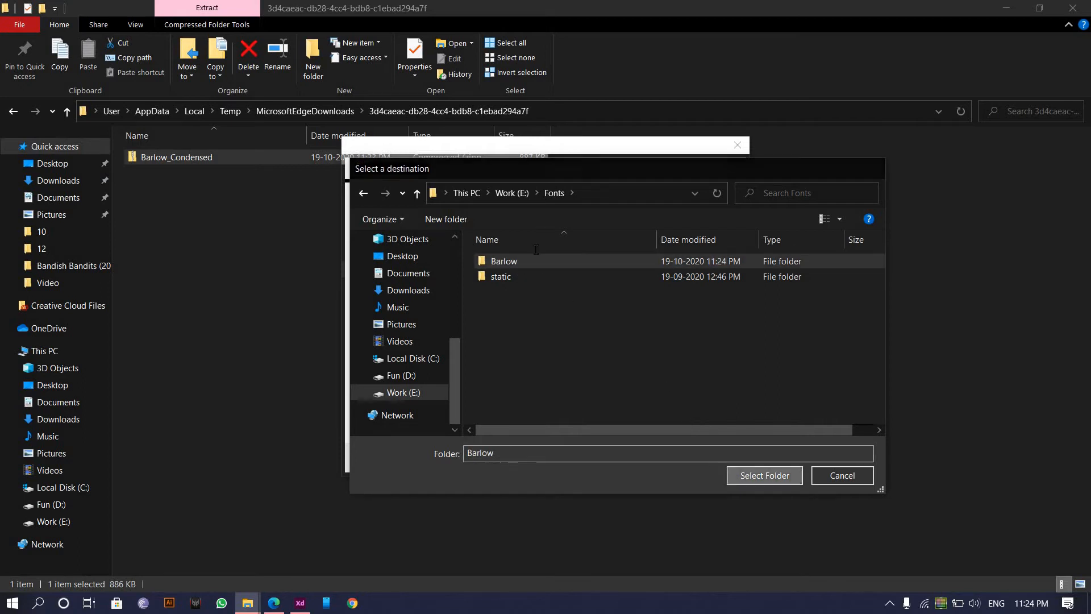
left_click(671, 460)
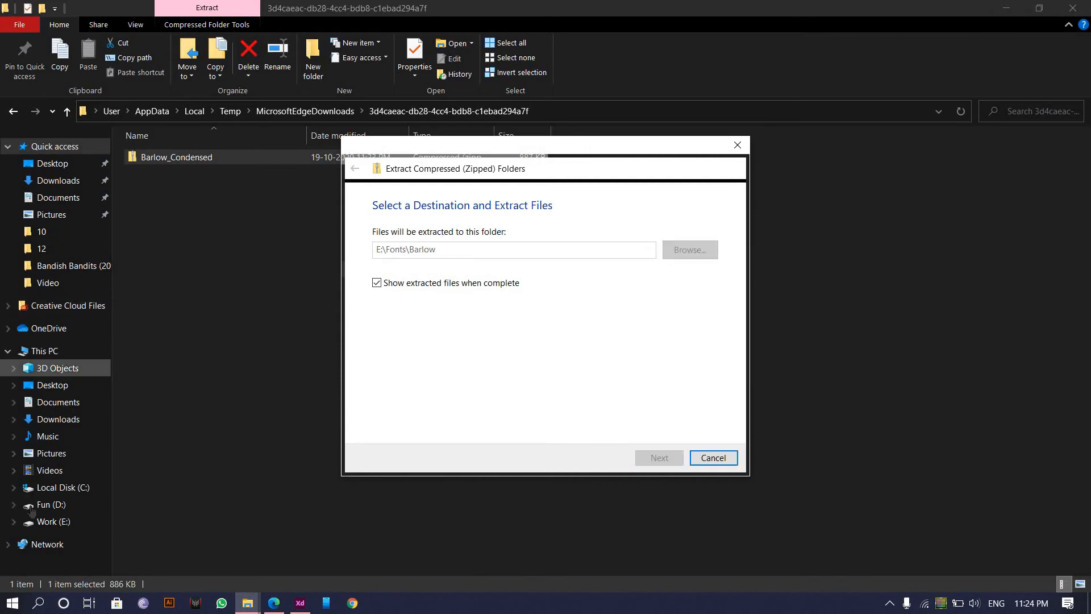
Bring up the extracted Barlow folder and install all the BarlowCondensed TrueType font files, leaving out the OFL text document.
left_click(49, 521)
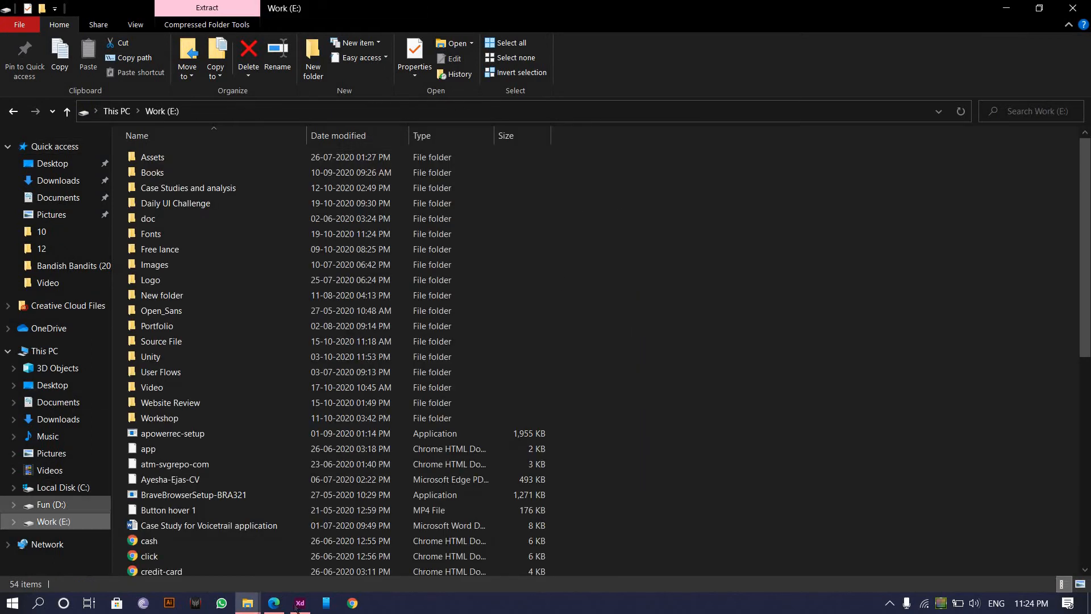
mouse_move(248, 602)
left_click(424, 520)
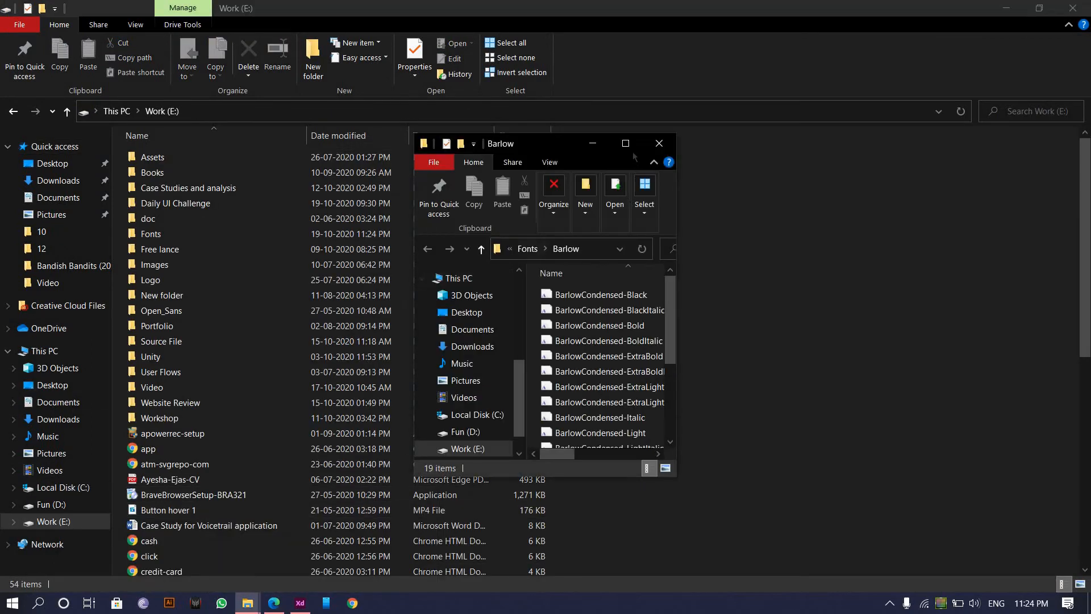
key("super+Up")
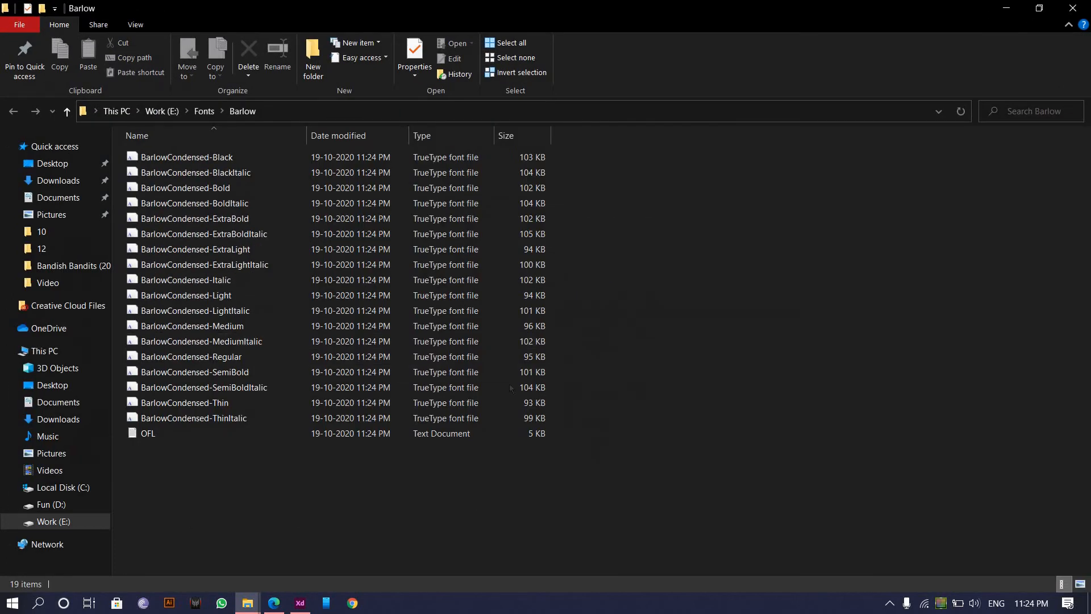
left_click_drag(558, 427, 341, 169)
left_click(567, 421)
left_click_drag(562, 423, 125, 146)
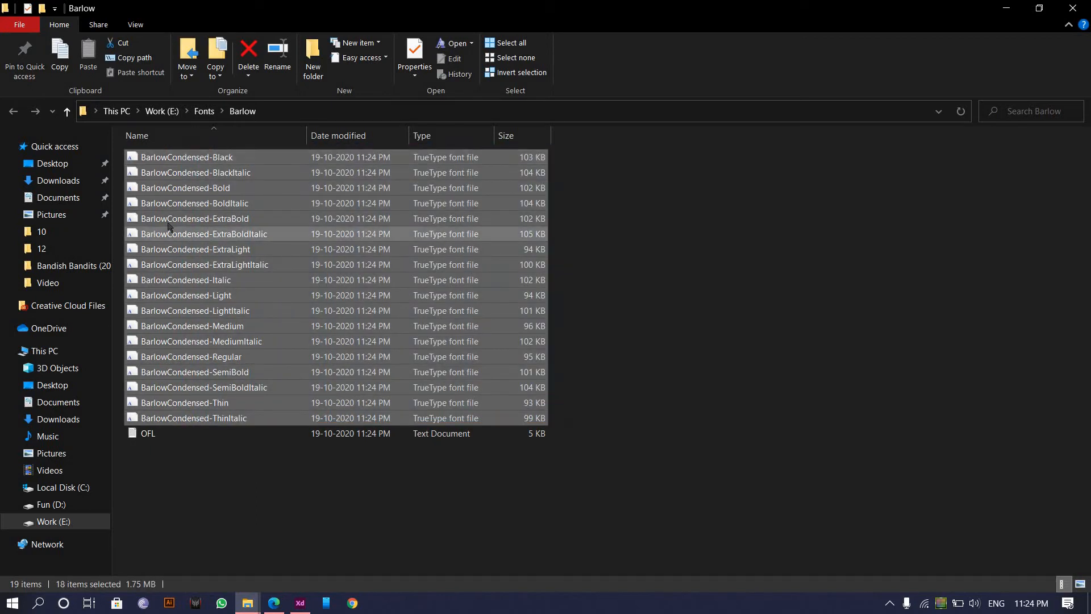
right_click(150, 233)
left_click(185, 241)
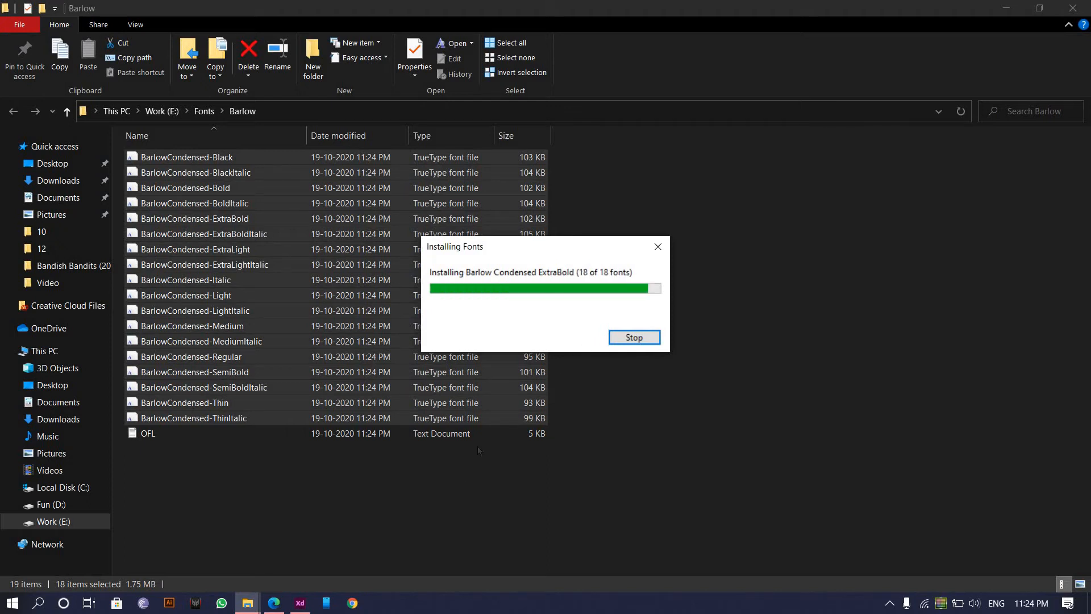
Switch back to Adobe XD and change the digit 1's font family from Open Sans to Barlow.
key("alt+Tab")
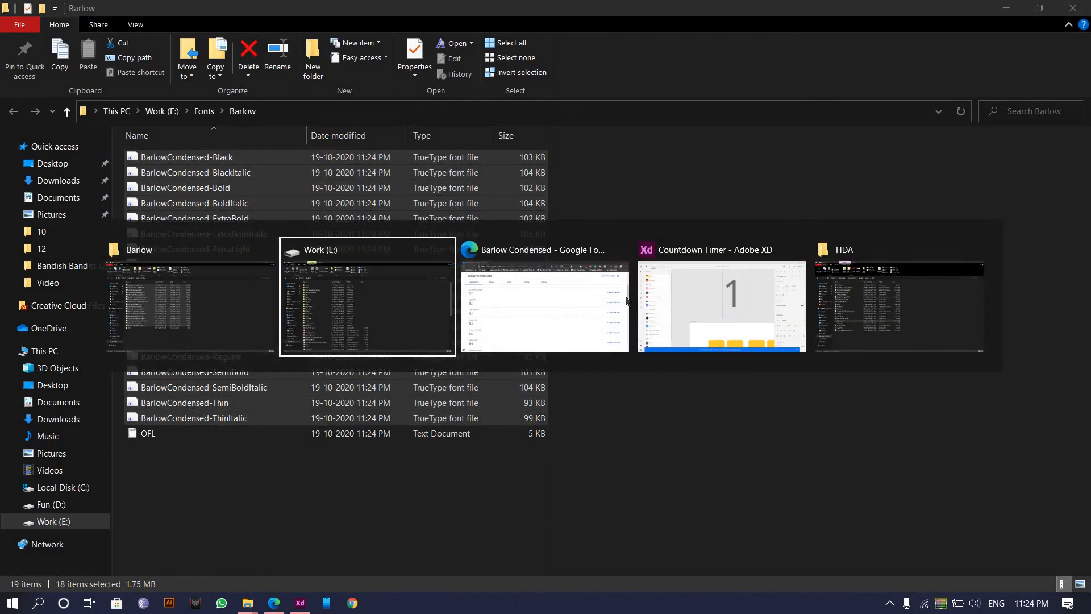
left_click(710, 308)
left_click(979, 346)
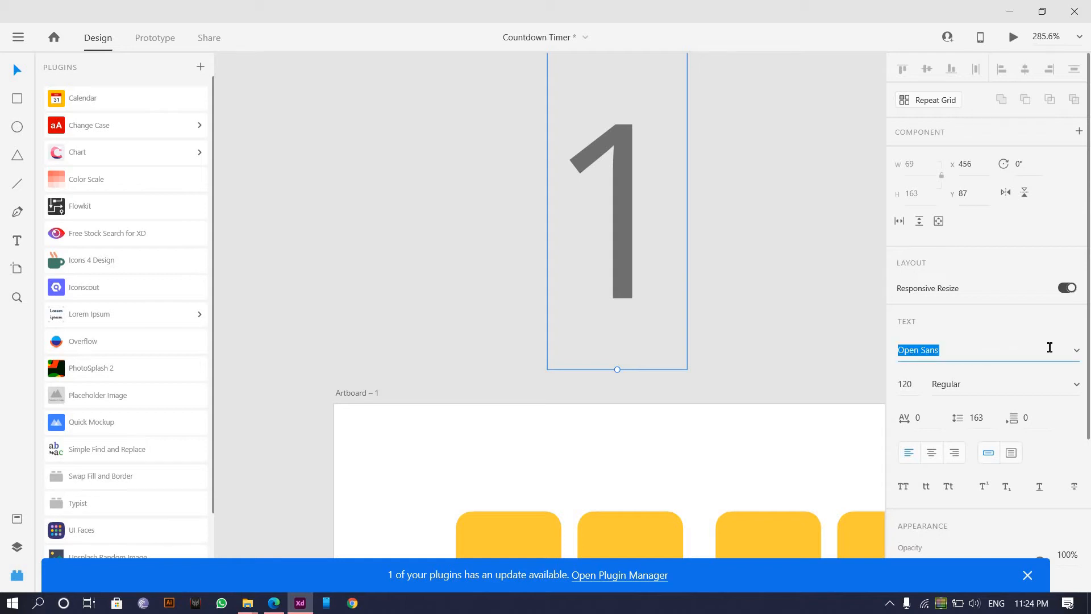
left_click(1078, 352)
scroll(1035, 300, "up", 10)
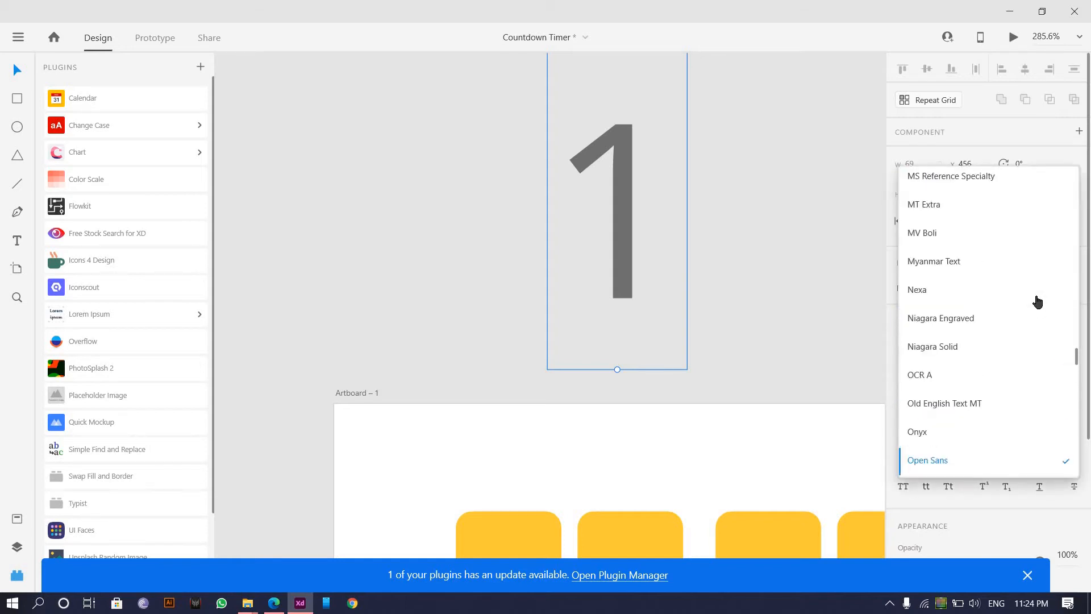
scroll(1037, 302, "up", 20)
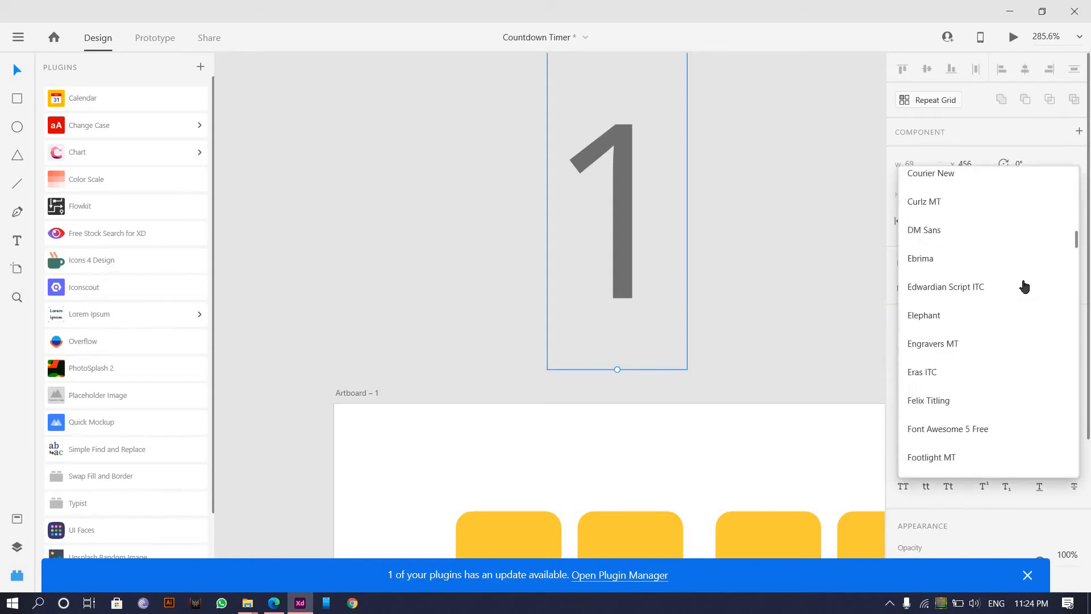
scroll(1017, 282, "up", 5)
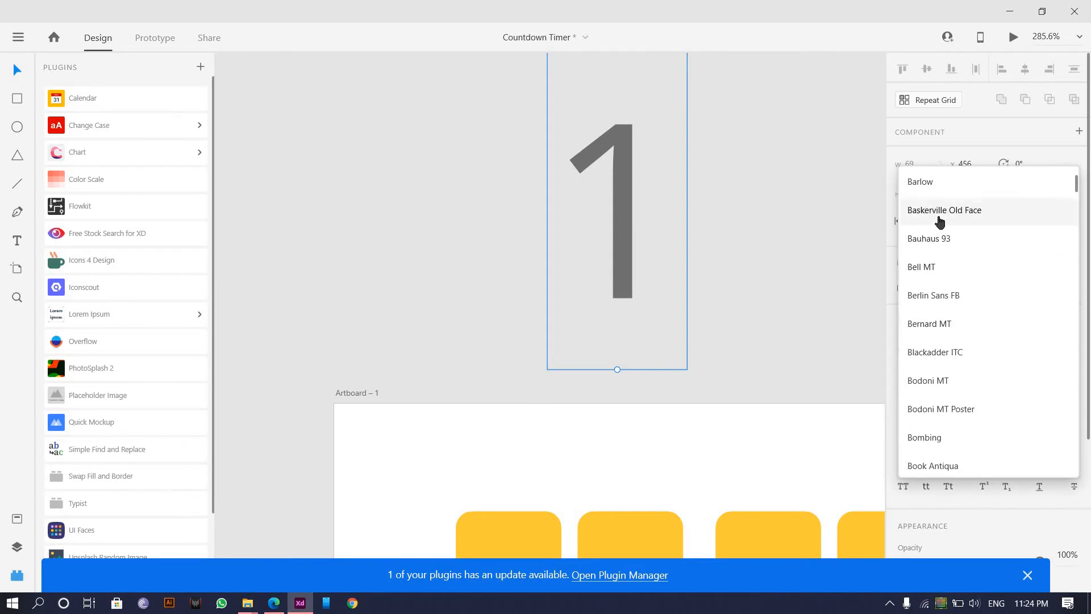
scroll(927, 243, "up", 1)
left_click(926, 233)
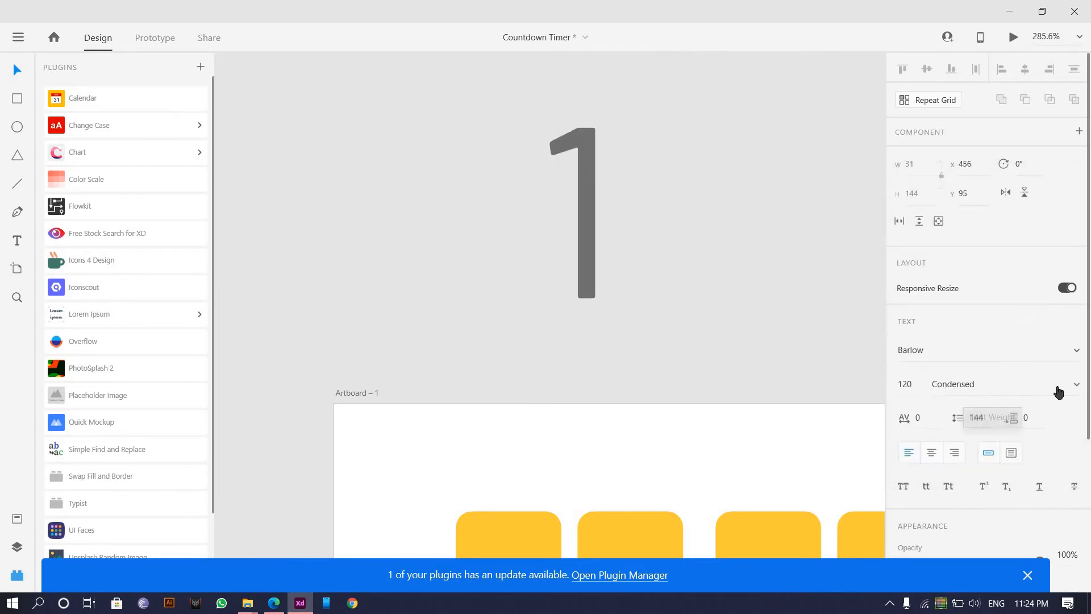
Set the digit's font weight to Condensed Medium and deselect it.
left_click(1074, 388)
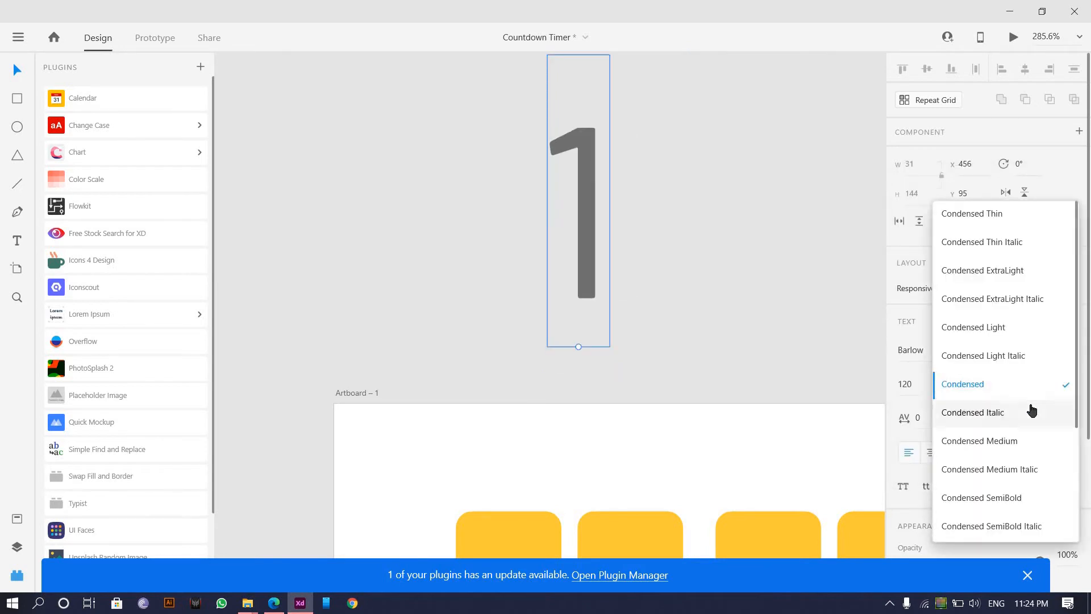
scroll(1029, 412, "down", 1)
left_click(1008, 401)
left_click(684, 249)
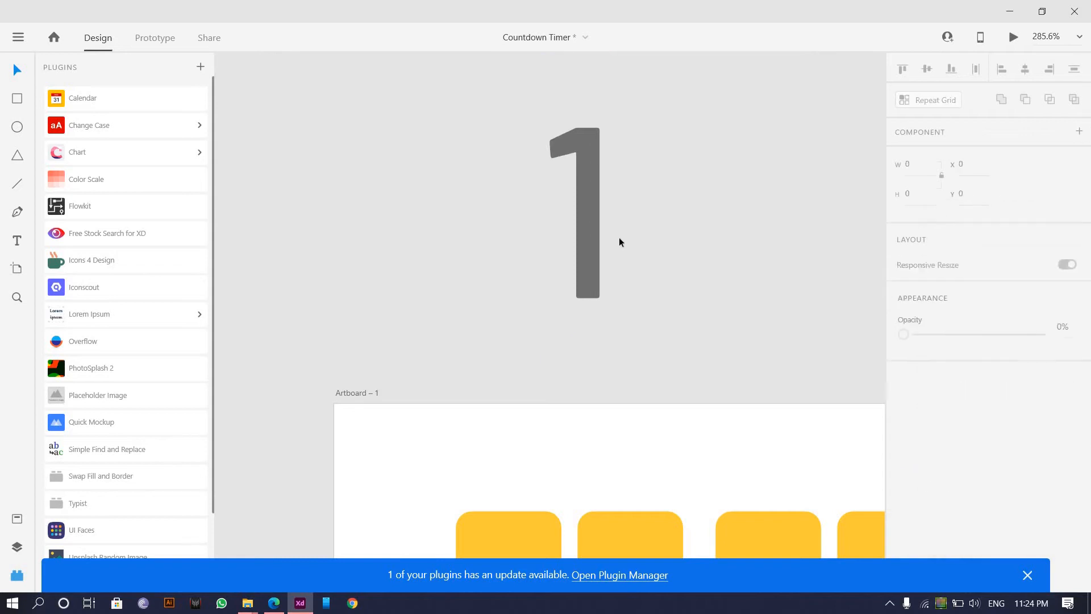
Change the digit's text to 0 and fit it at size 63 in the middle of the first yellow box.
scroll(618, 241, "down", 3)
double_click(618, 237)
type("0")
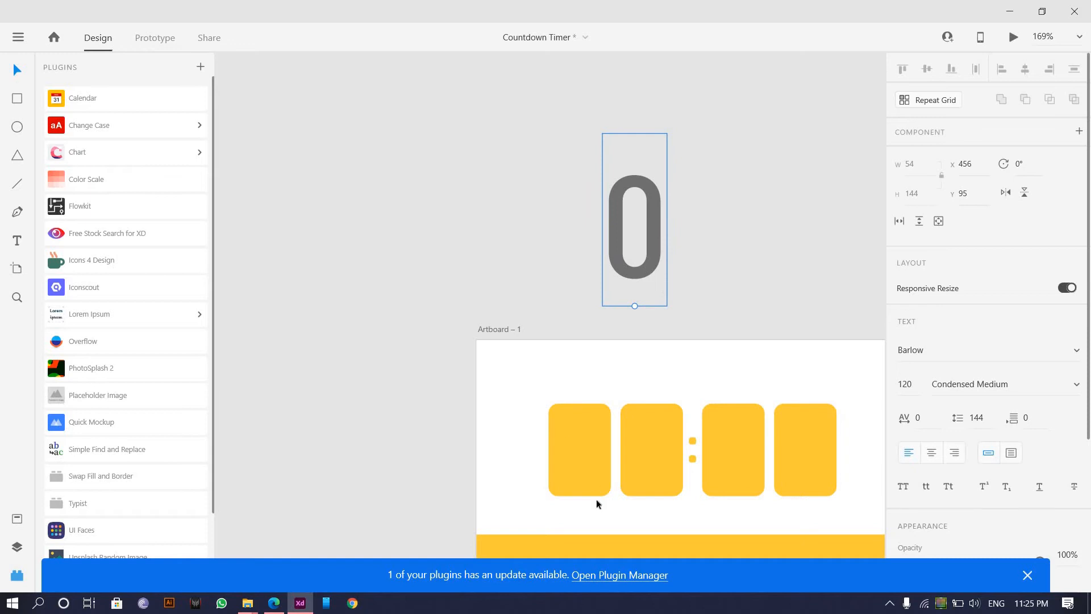
left_click_drag(596, 503, 596, 465)
scroll(588, 469, "up", 6)
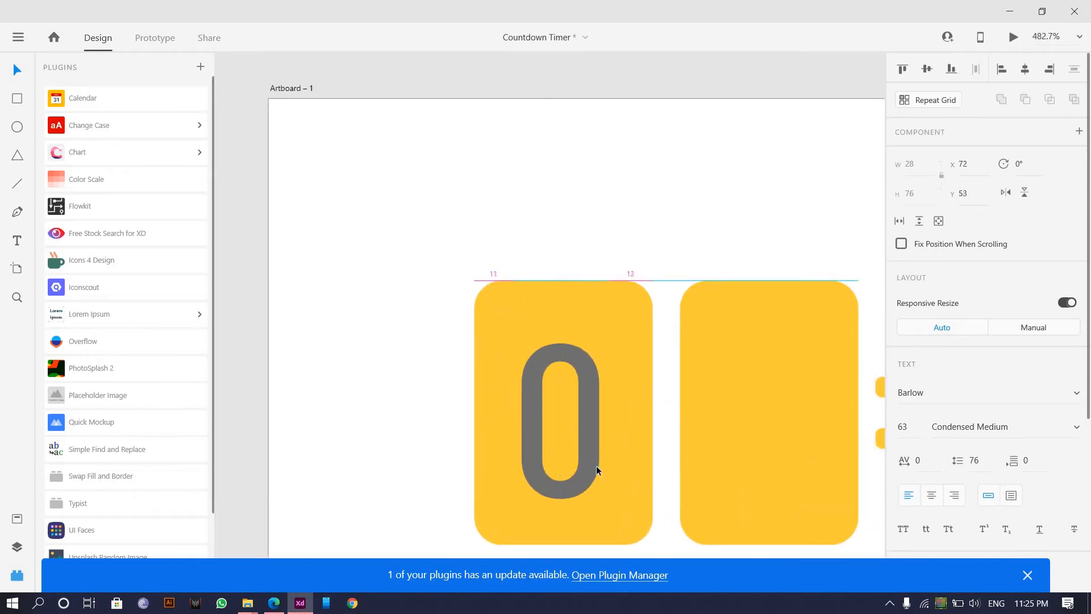
Duplicate the 0 into the second, third and fourth yellow boxes at the same height.
scroll(477, 413, "down", 5)
scroll(457, 408, "up", 2)
left_click_drag(451, 408, 571, 408)
key("alt+shift")
scroll(563, 463, "down", 2)
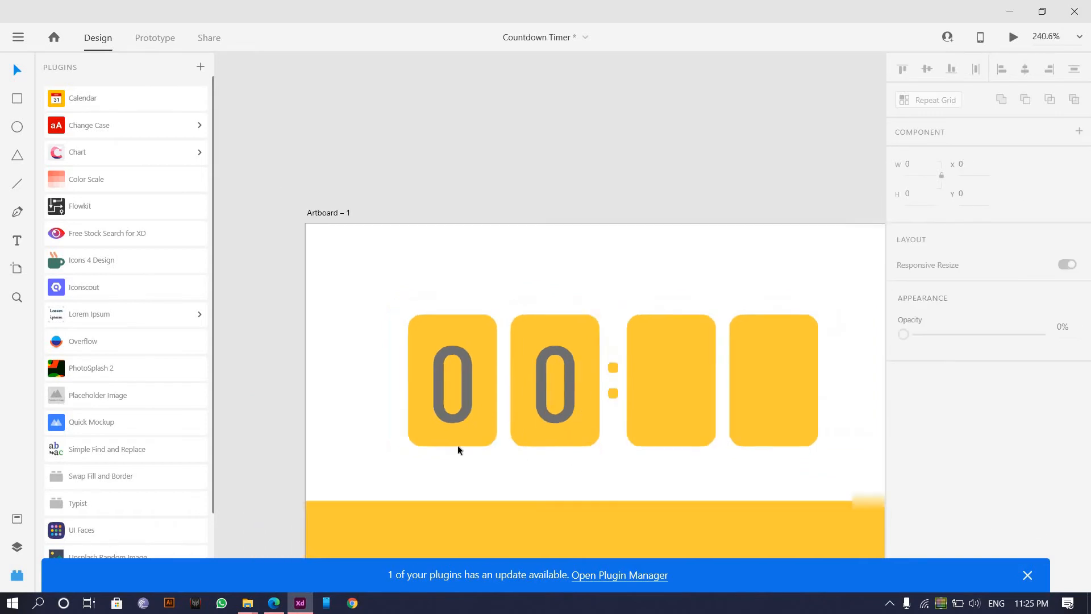
scroll(458, 448, "down", 2)
left_click_drag(469, 408, 553, 411)
left_click_drag(552, 412, 620, 421)
Change the digit in the fourth yellow box to 5 and deselect it.
double_click(614, 413)
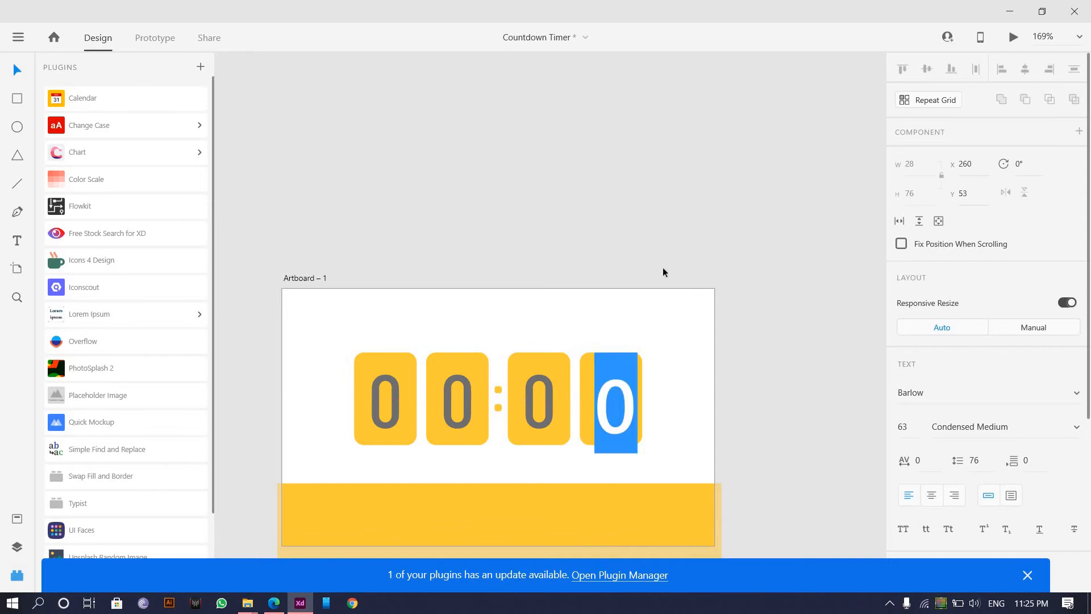
type("5")
key("Escape")
left_click(646, 367)
scroll(646, 367, "up", 1)
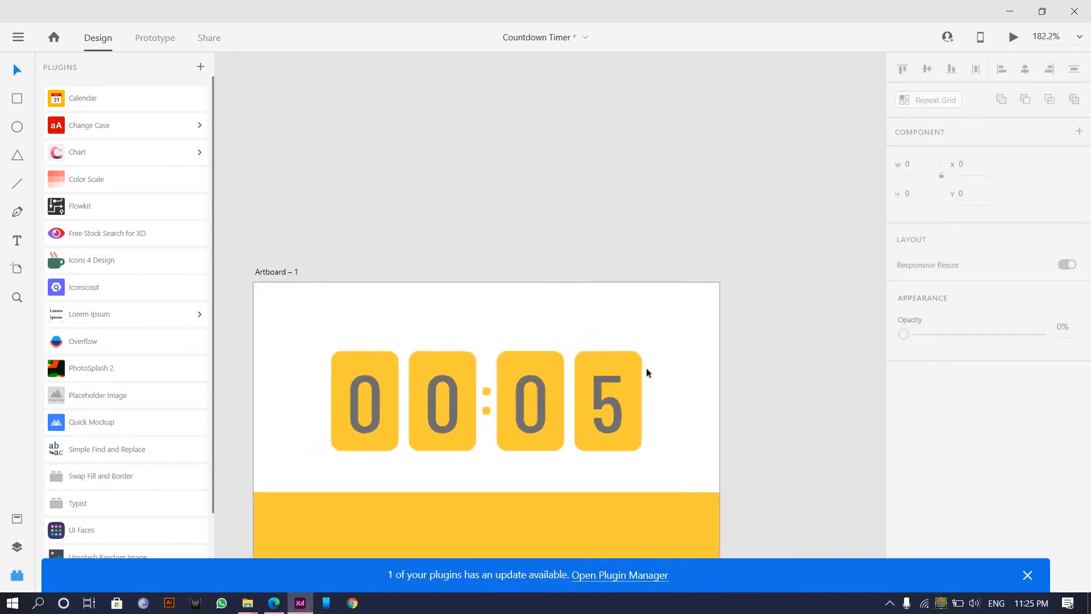
Draw a white rectangle about 109 by 17 in the middle of the yellow band below the timer.
scroll(646, 367, "down", 1)
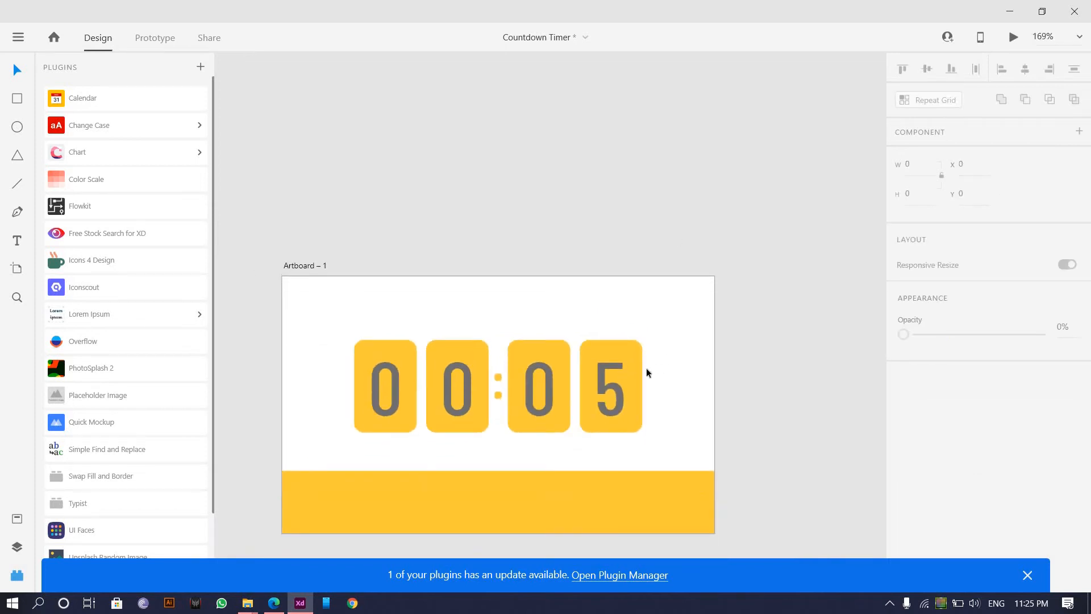
scroll(429, 385, "down", 2)
scroll(442, 404, "up", 3)
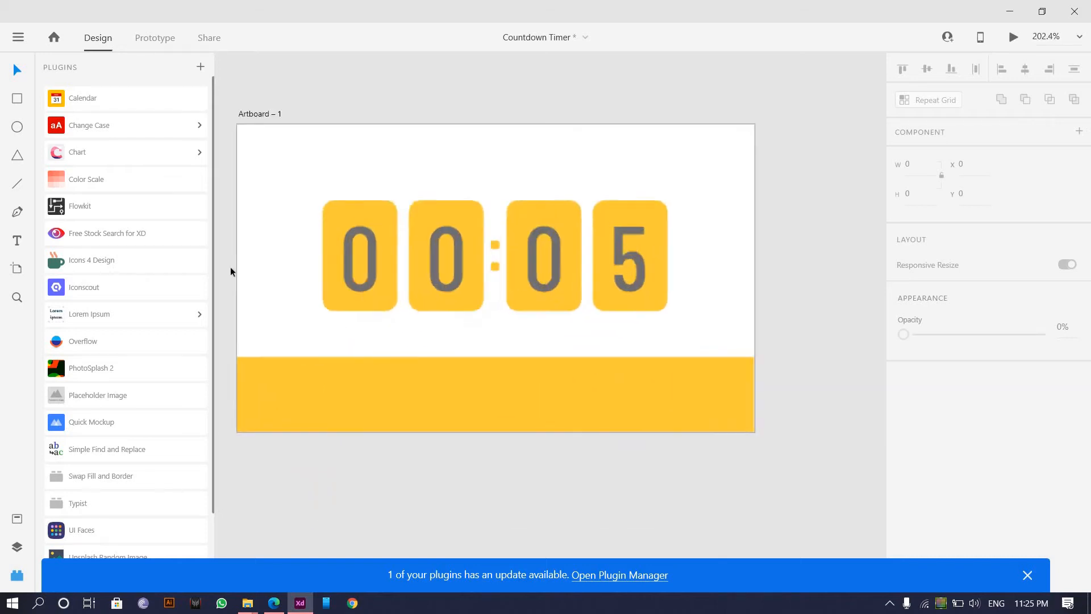
left_click(13, 126)
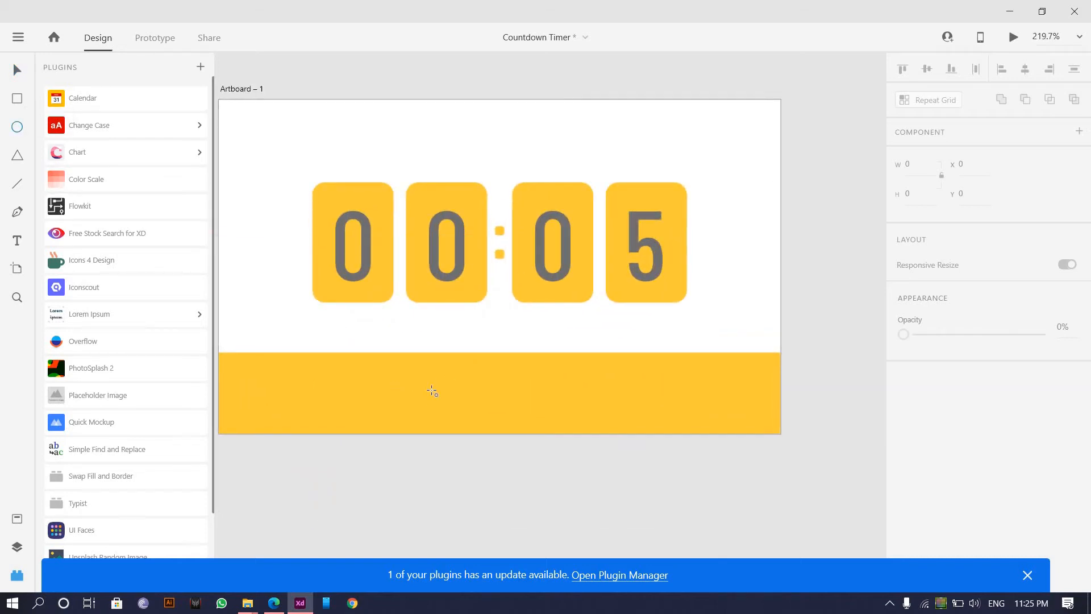
left_click(16, 100)
left_click_drag(584, 414, 413, 387)
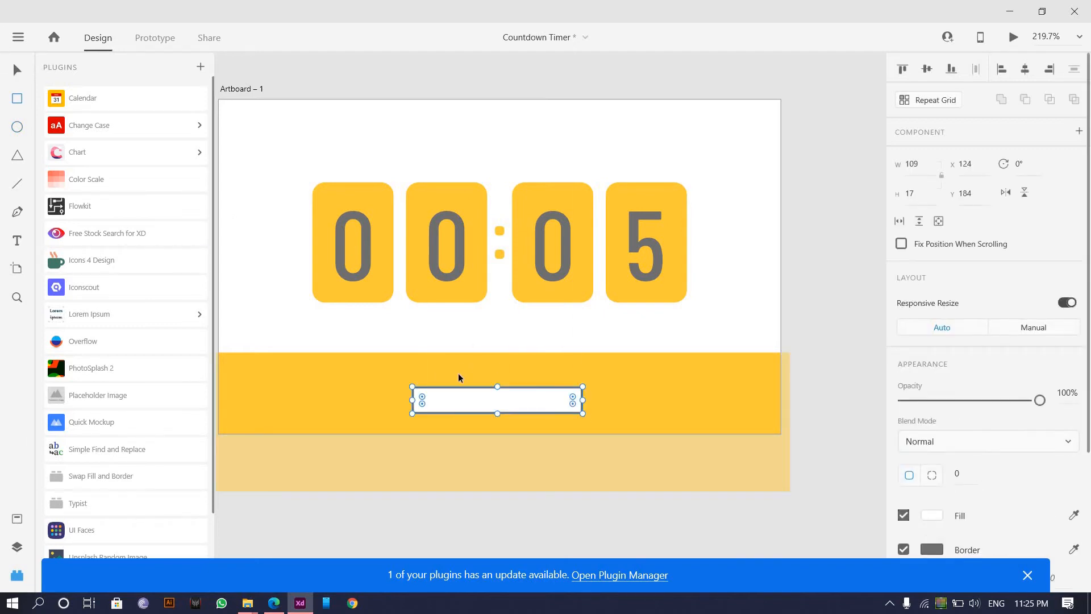
Round the white rectangle's corners to a radius of 3 and move it up to about Y 180, with its border turned off.
scroll(411, 397, "up", 3, "ctrl")
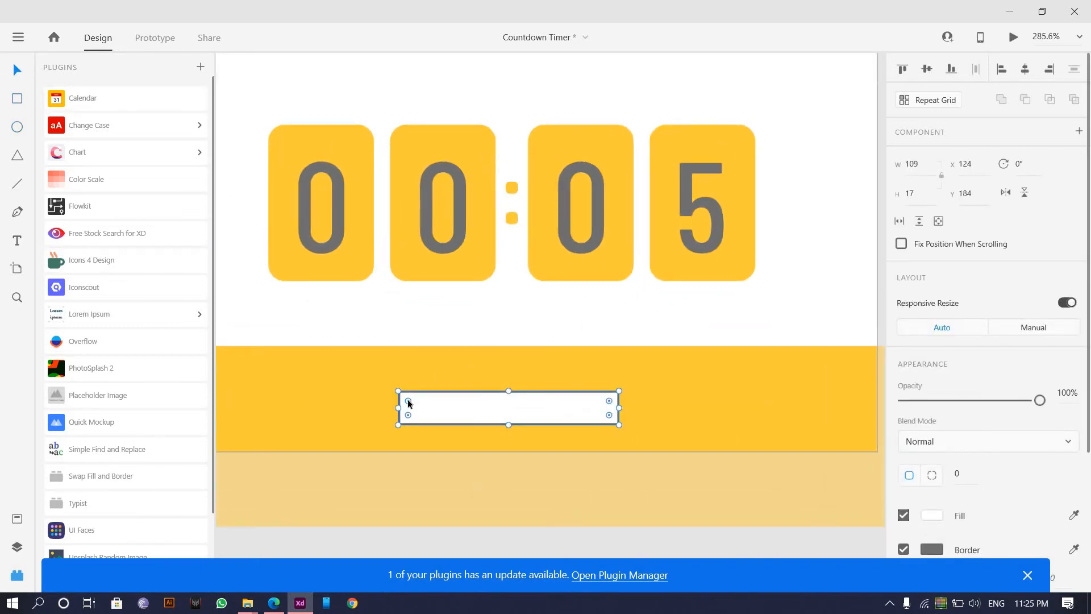
left_click_drag(409, 402, 404, 397)
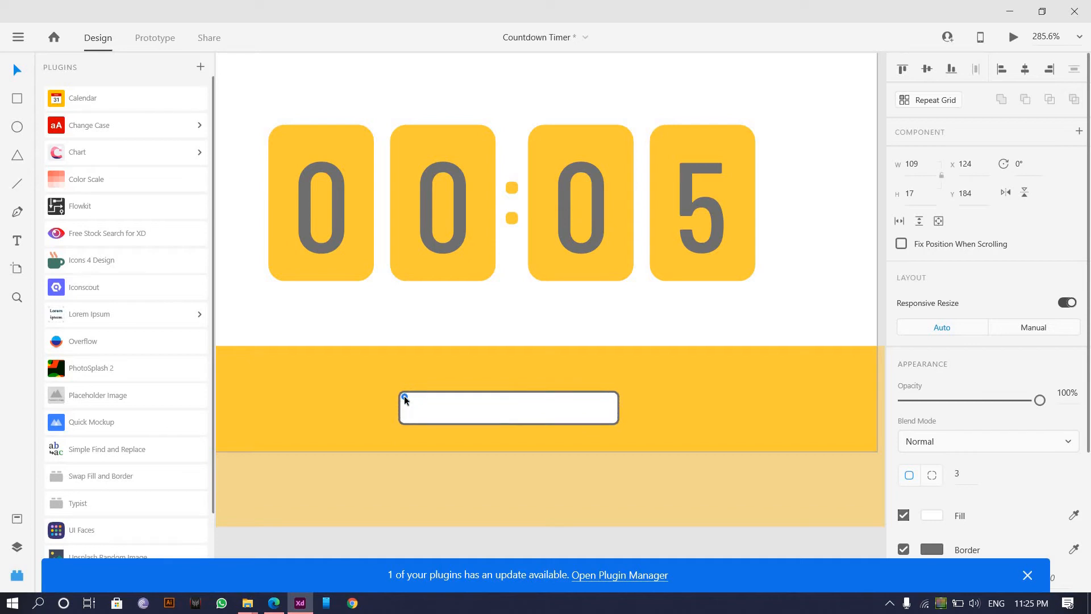
left_click_drag(534, 407, 531, 399)
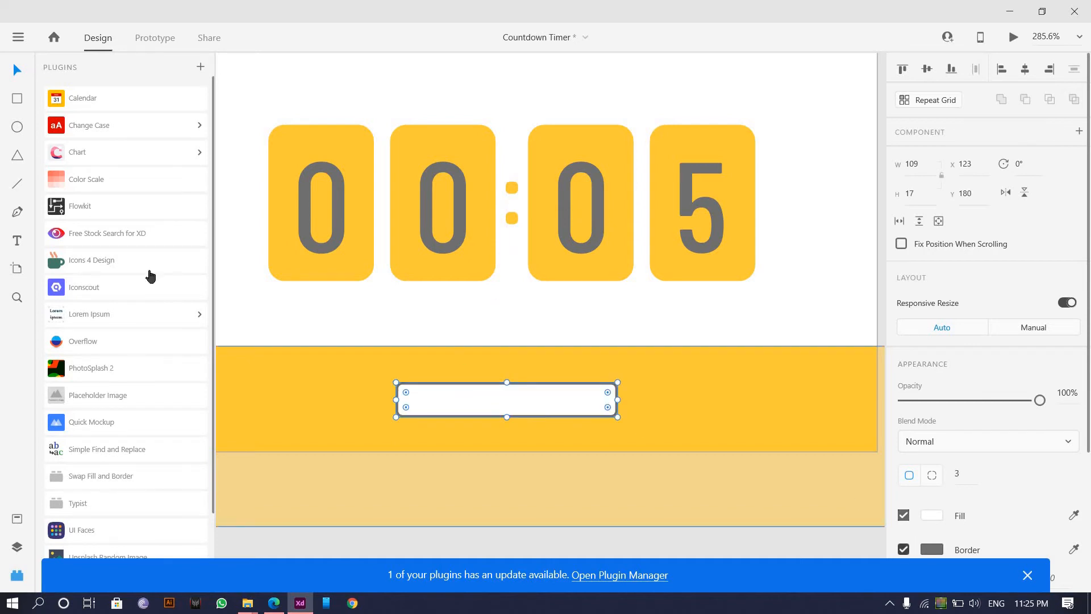
Add the text "Start" at the centre of the white rectangle.
left_click(15, 243)
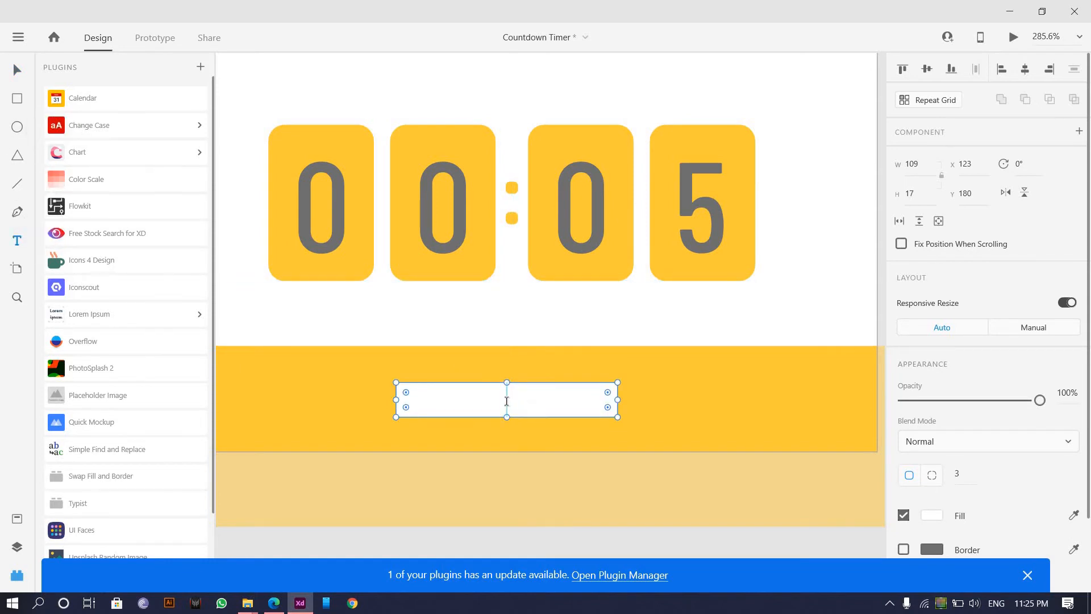
left_click(506, 401)
type("Star")
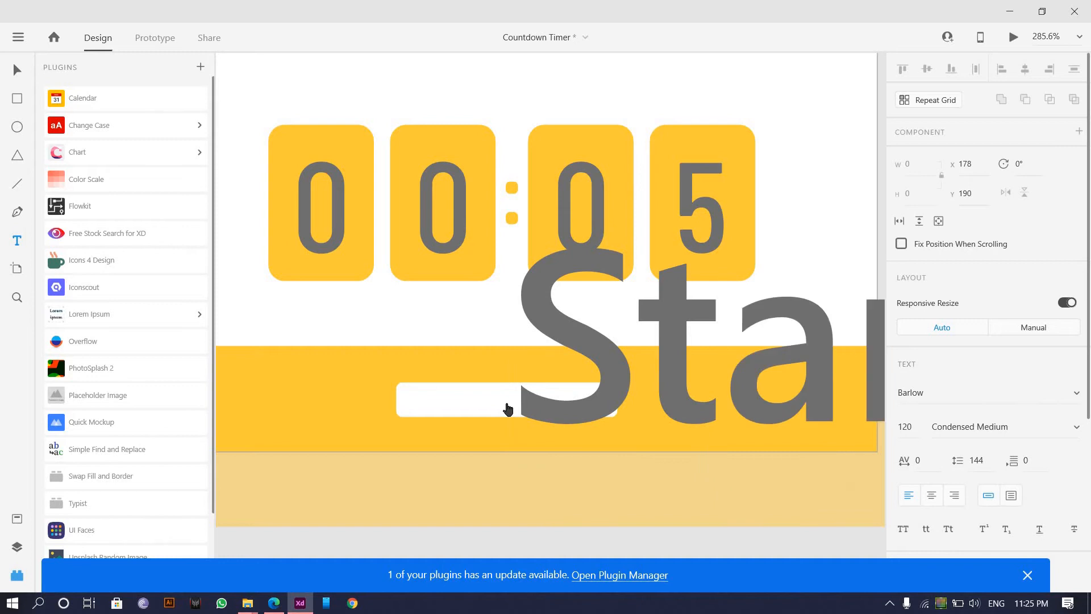
type("t")
key("Escape")
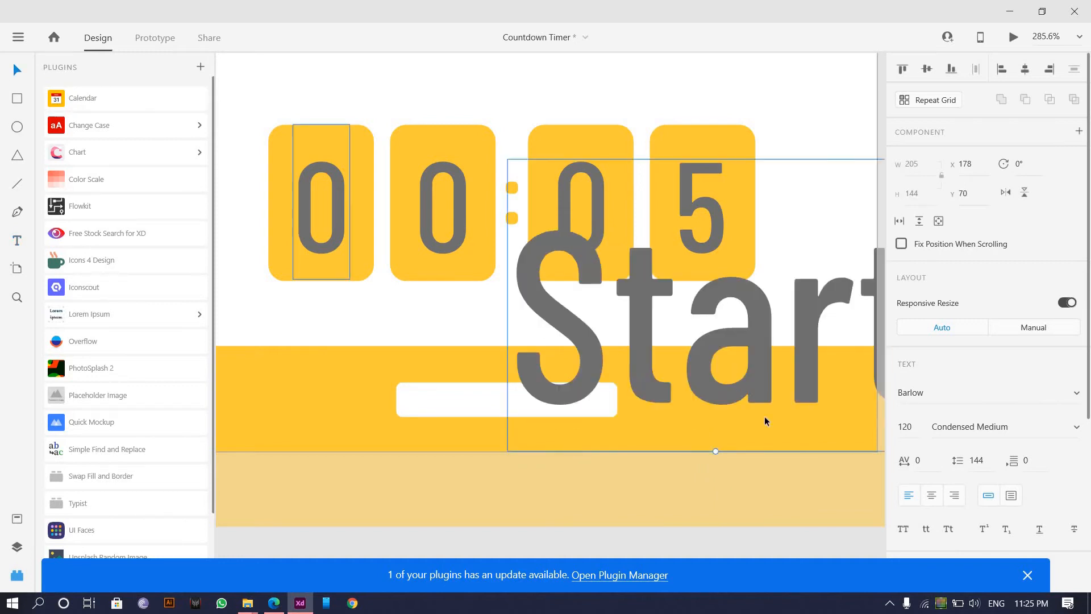
Scale the Start text down to size 13 and place it inside the white button.
left_click_drag(713, 401, 682, 290)
left_click_drag(524, 429, 494, 397)
scroll(506, 381, "up", 3)
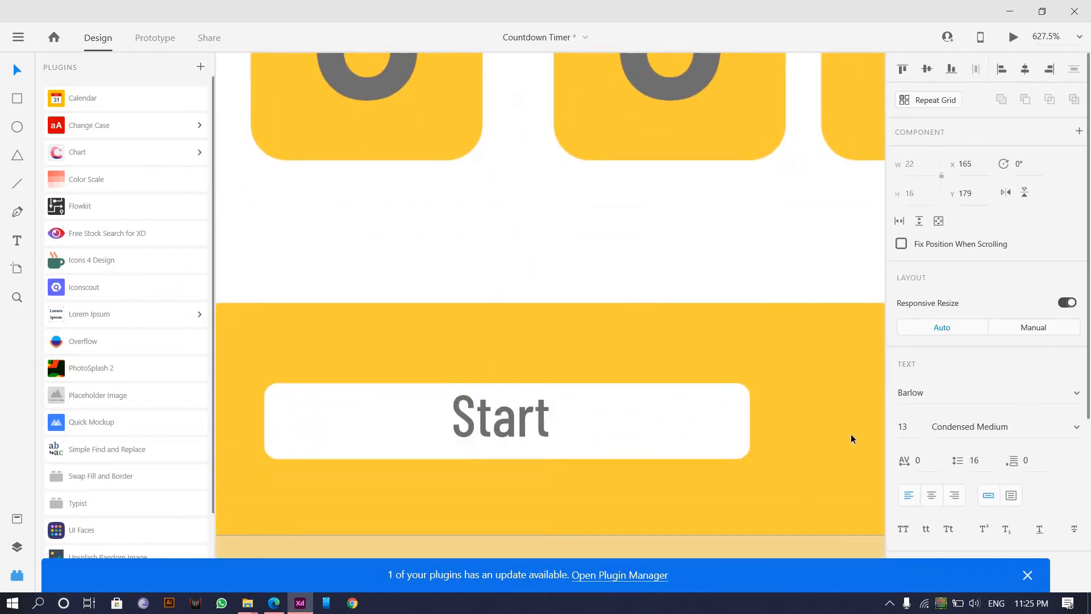
Nudge the Start label down to Y 180 to centre it vertically in the white button.
left_click(987, 390)
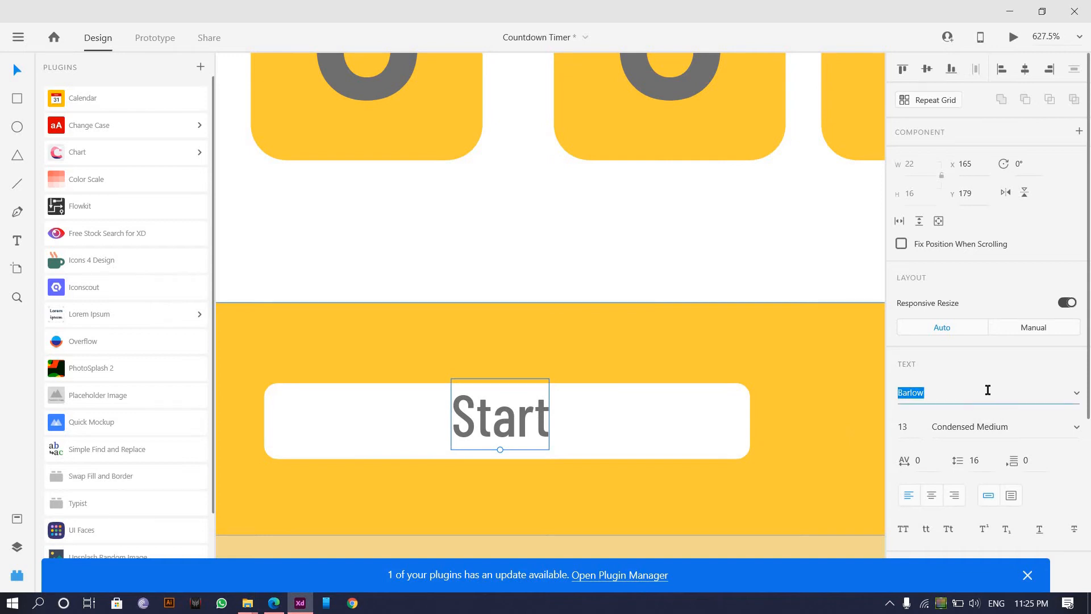
left_click(681, 250)
scroll(585, 387, "down", 3)
left_click(570, 347)
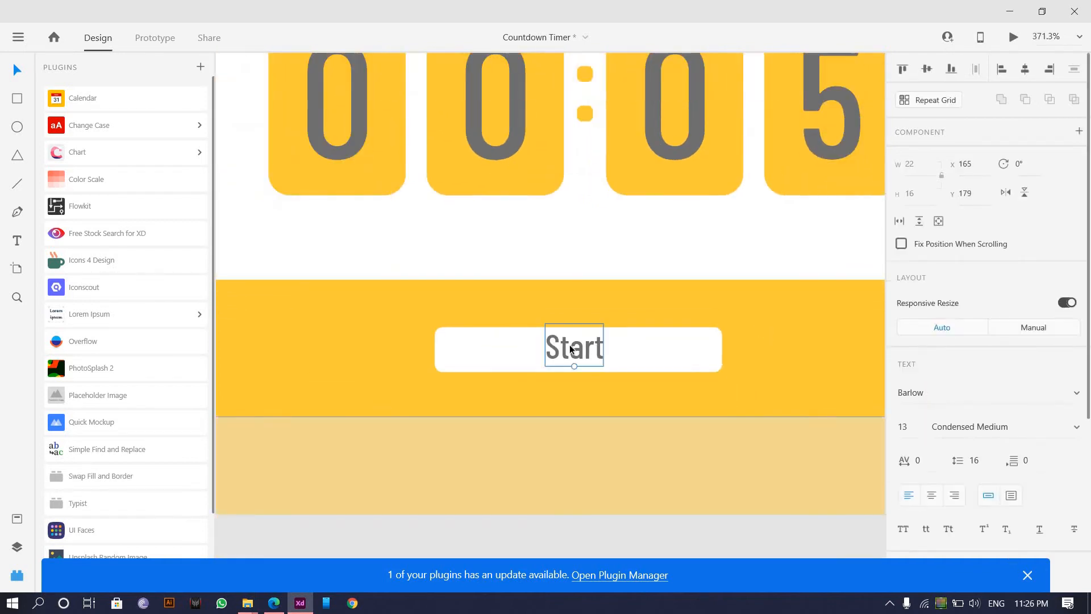
scroll(727, 289, "down", 3)
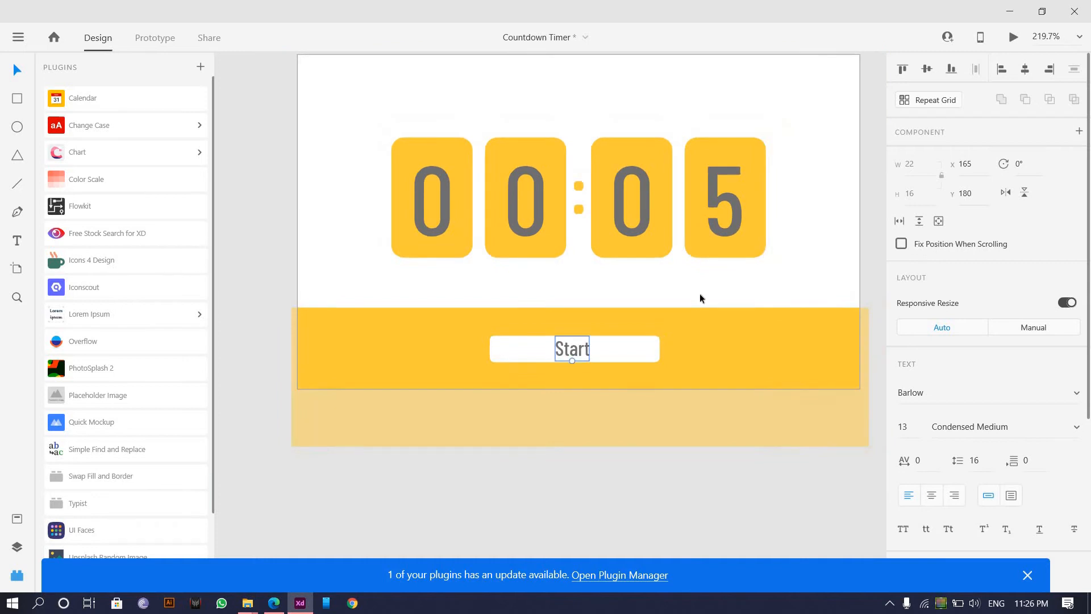
Draw a closed curved shape about 229 by 258 with the Pen tool, covering the artboard's left side and overlapping the yellow band.
scroll(700, 293, "down", 6)
scroll(414, 257, "up", 6)
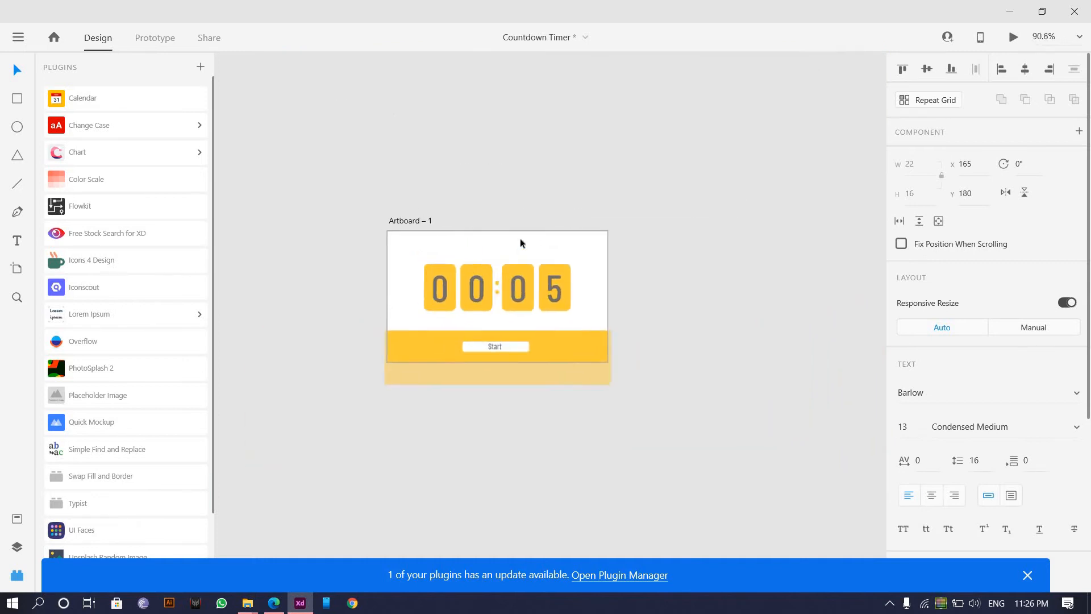
scroll(427, 221, "down", 3)
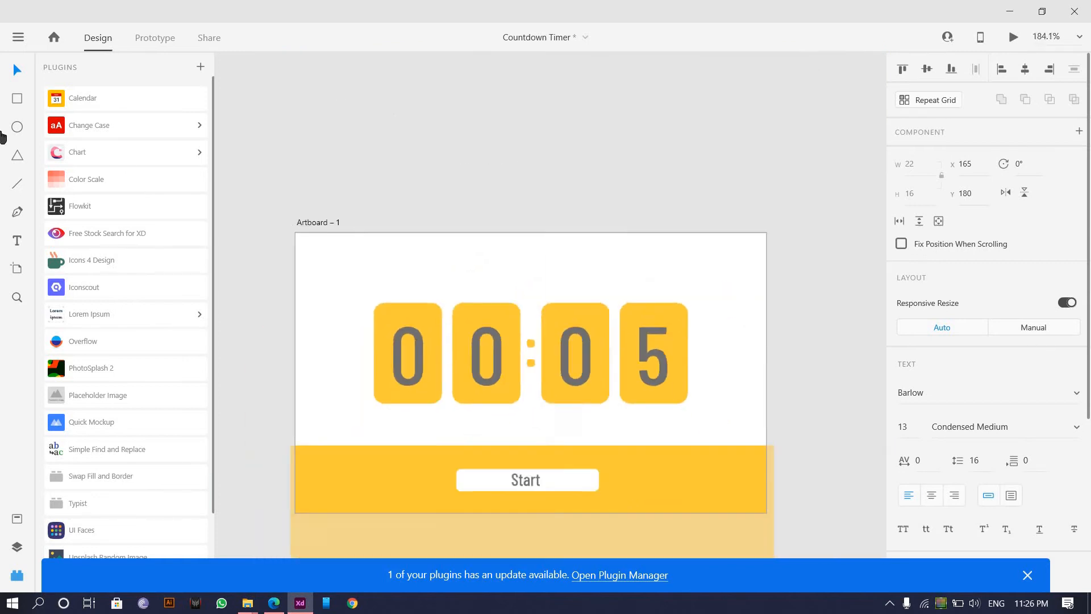
key("p")
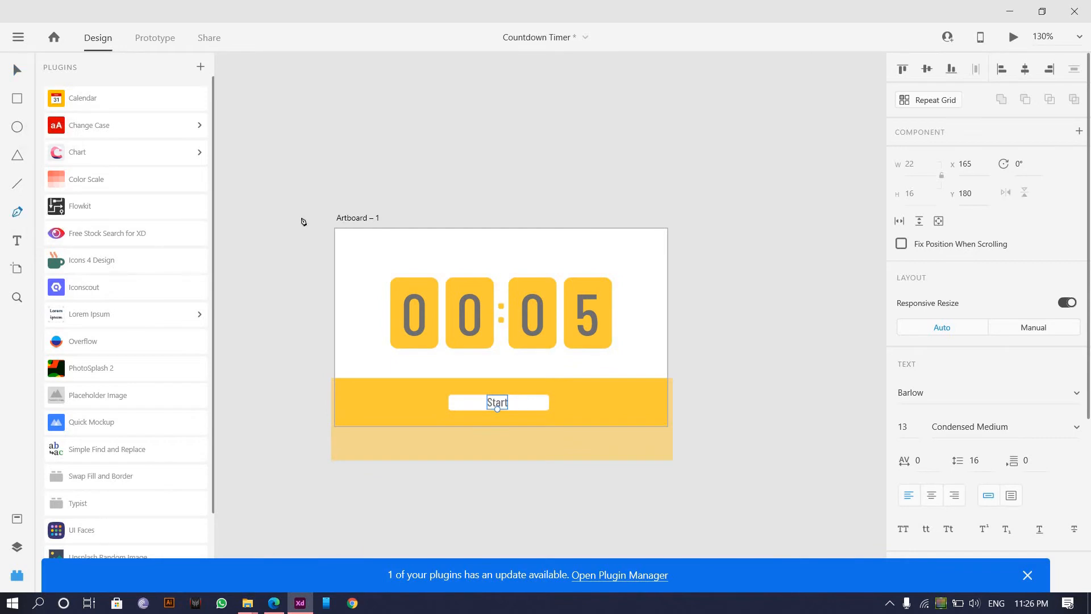
left_click(301, 217)
mouse_move(387, 284)
left_mouse_down()
mouse_move(474, 315)
mouse_move(487, 425)
mouse_move(409, 450)
left_mouse_up()
left_click_drag(330, 427, 310, 394)
left_click_drag(287, 321, 283, 279)
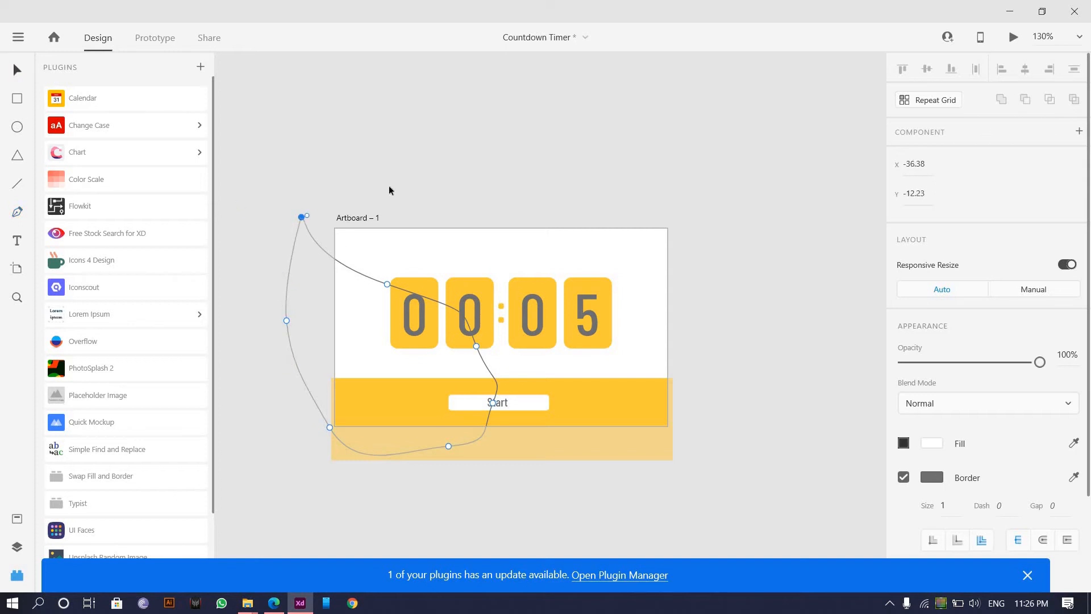
key("Escape")
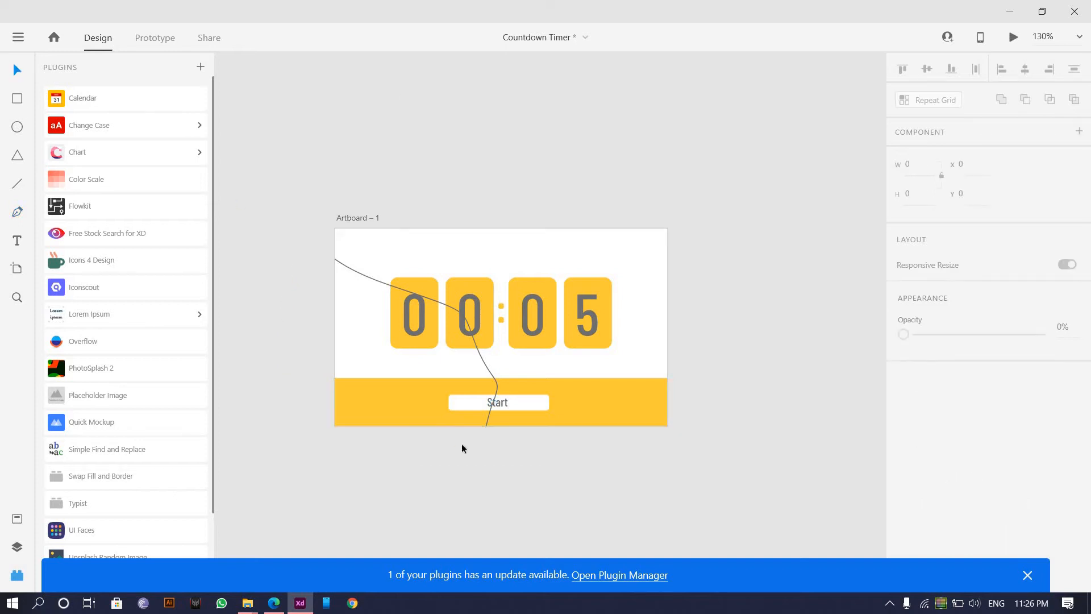
Send the curved shape behind all other objects and fill it with the yellow sampled from the band.
left_click(497, 393)
key("ctrl+shift+[")
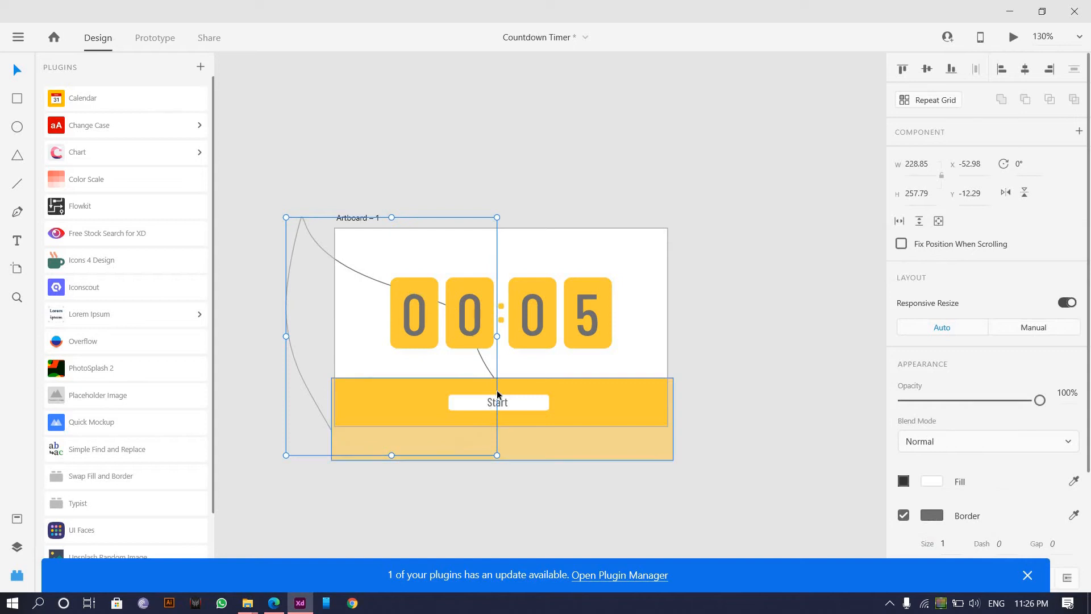
left_click(1074, 481)
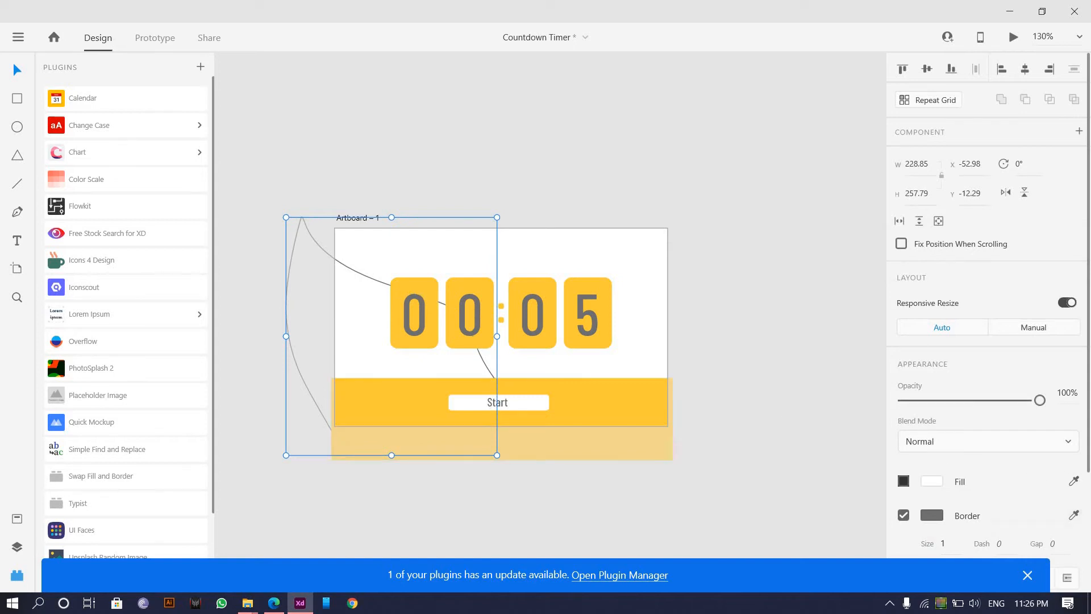
left_click(642, 403)
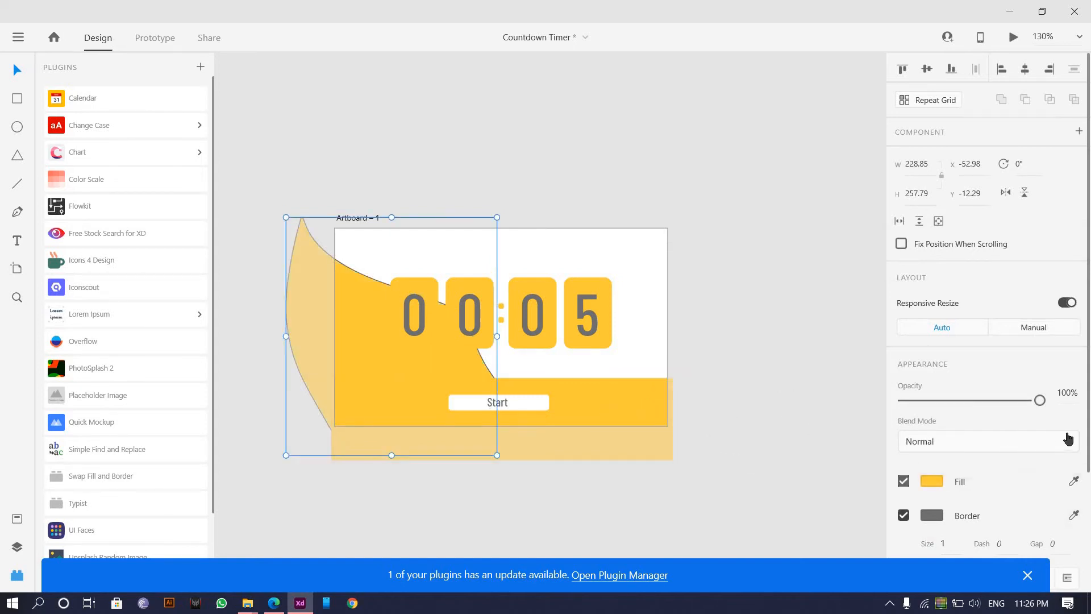
Give the curved shape a linear gradient fill and lower its opacity to 16%.
left_click(932, 482)
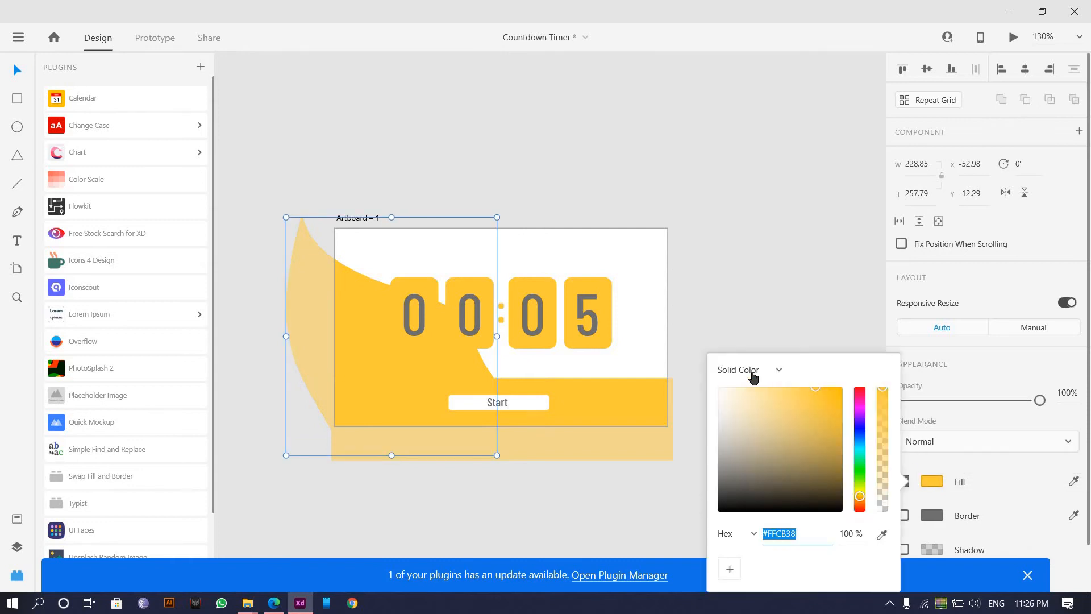
left_click(739, 369)
left_click(753, 398)
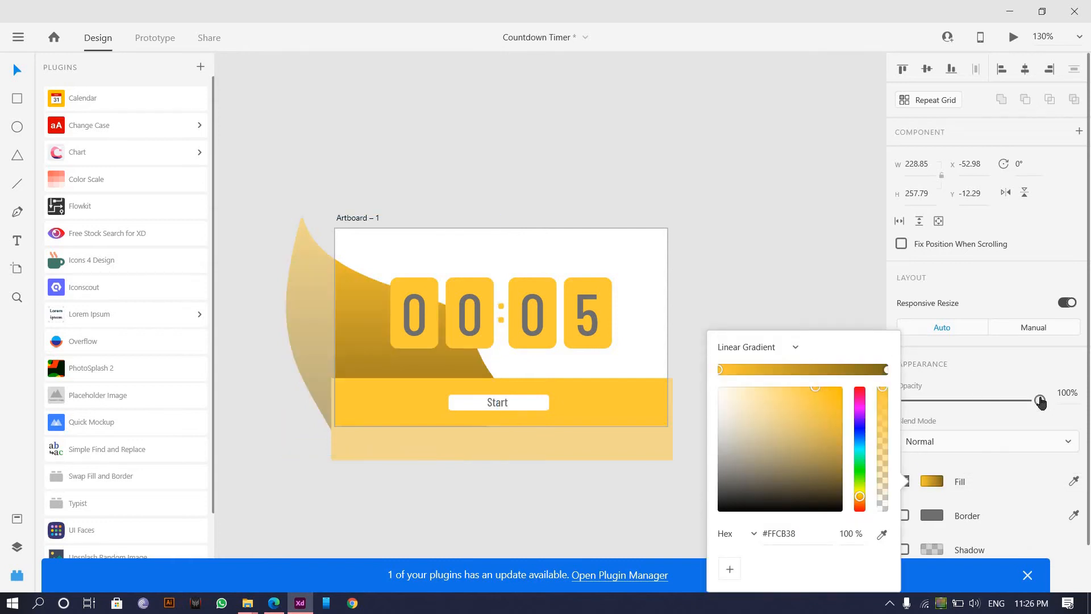
left_click_drag(1040, 401, 924, 401)
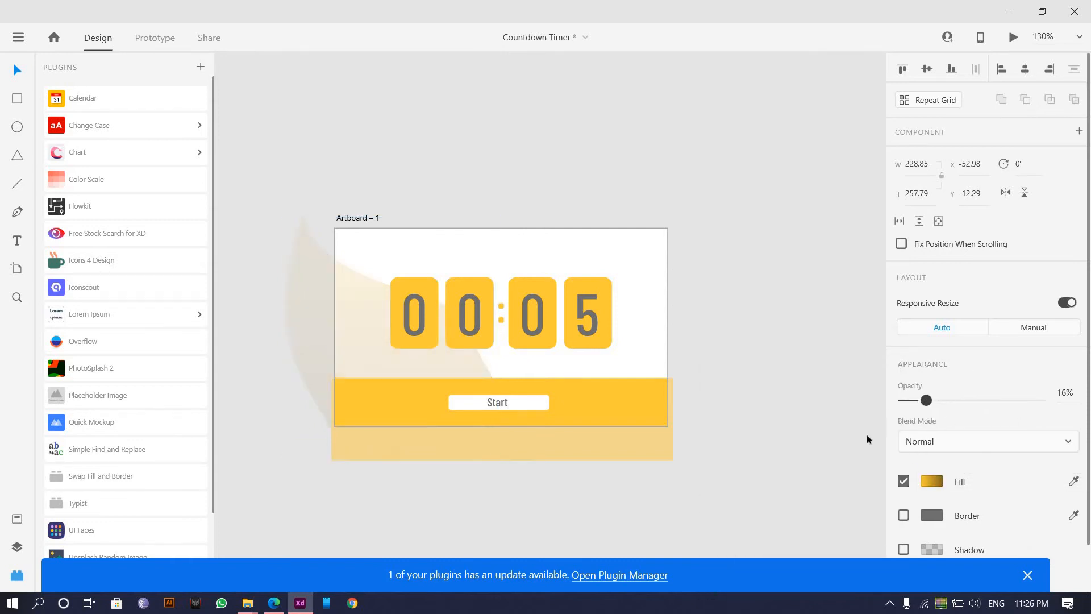
Set the end stop of the curved shape's gradient to white, #FFFFFF.
left_click(932, 482)
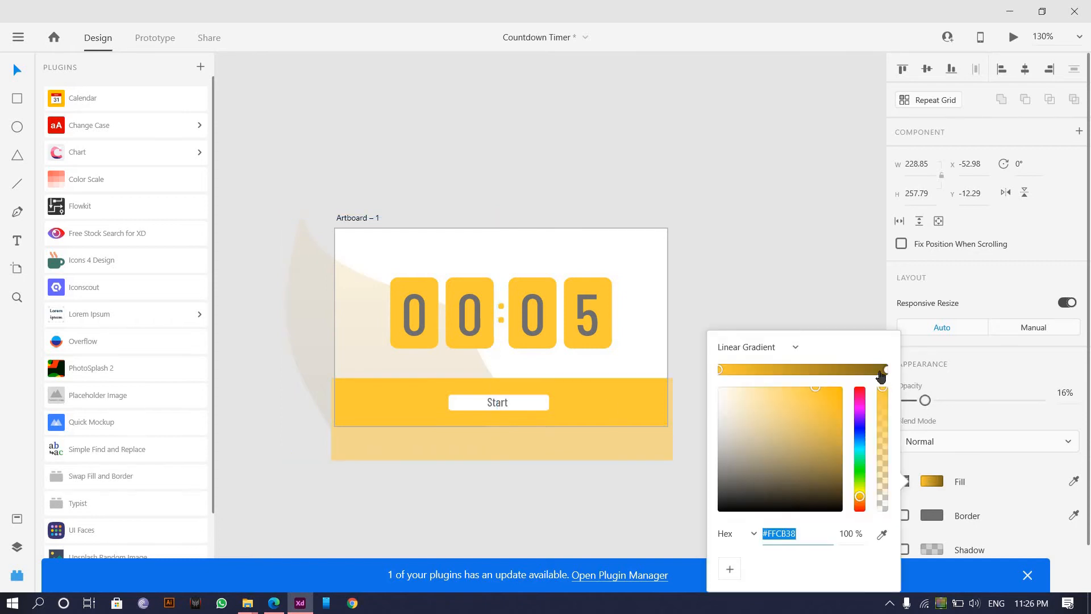
left_click(887, 370)
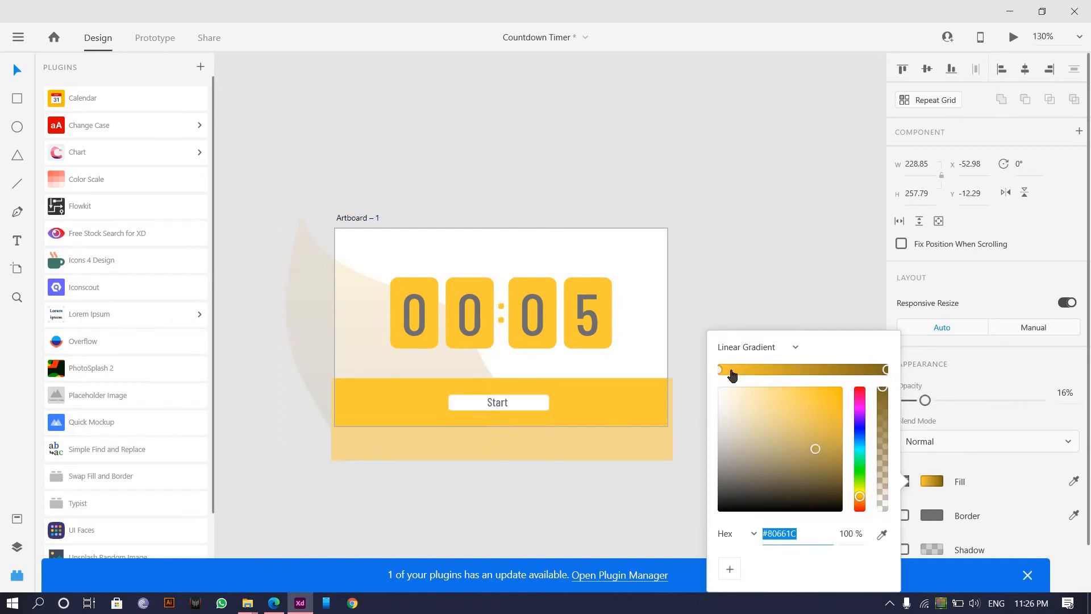
left_click(881, 534)
left_click(729, 375)
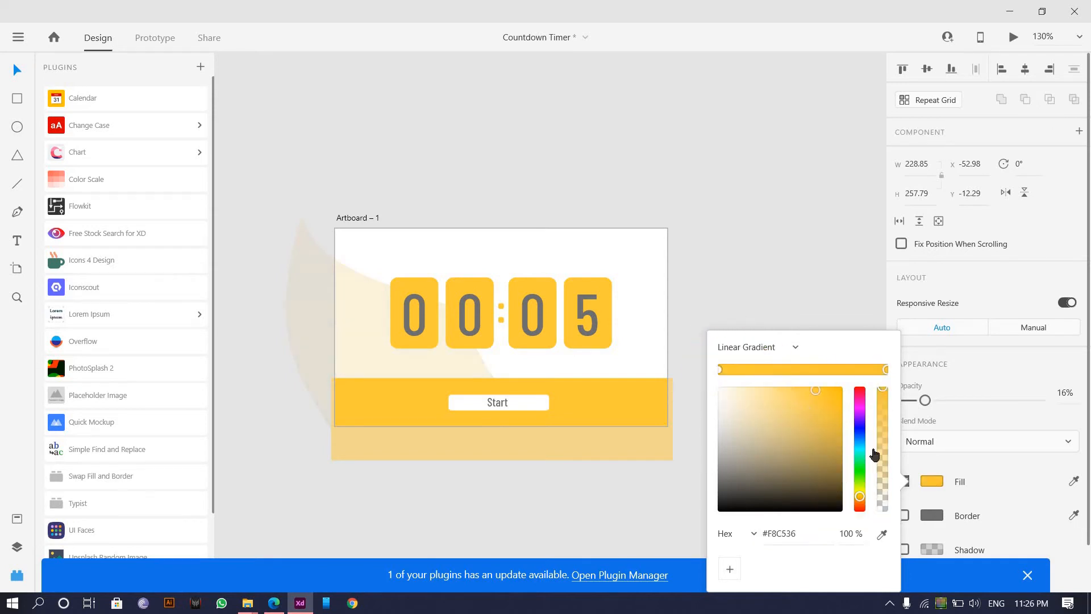
left_click(745, 399)
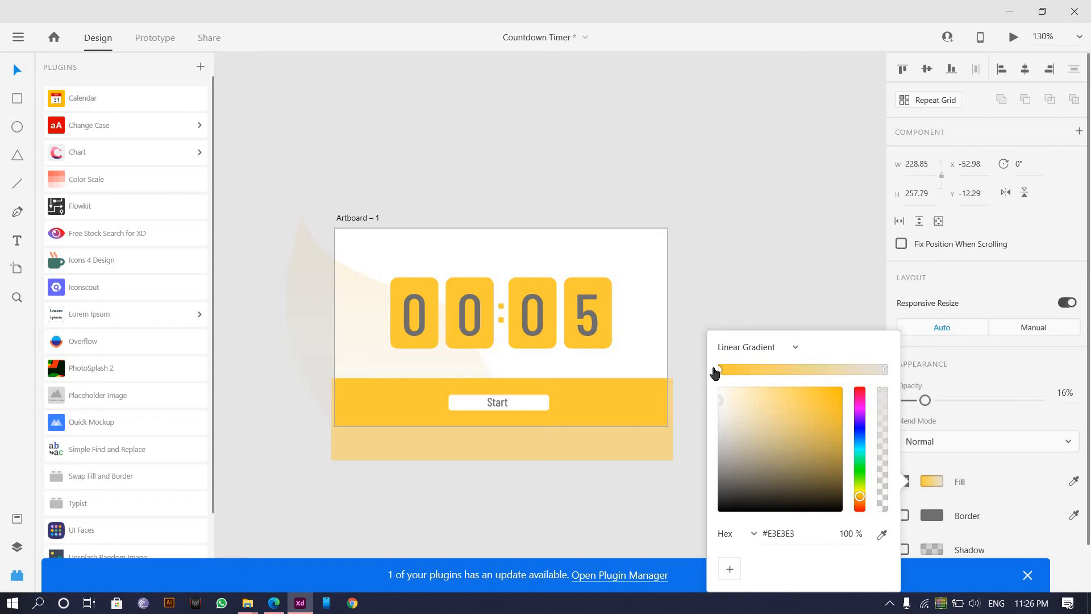
left_click_drag(709, 384, 704, 254)
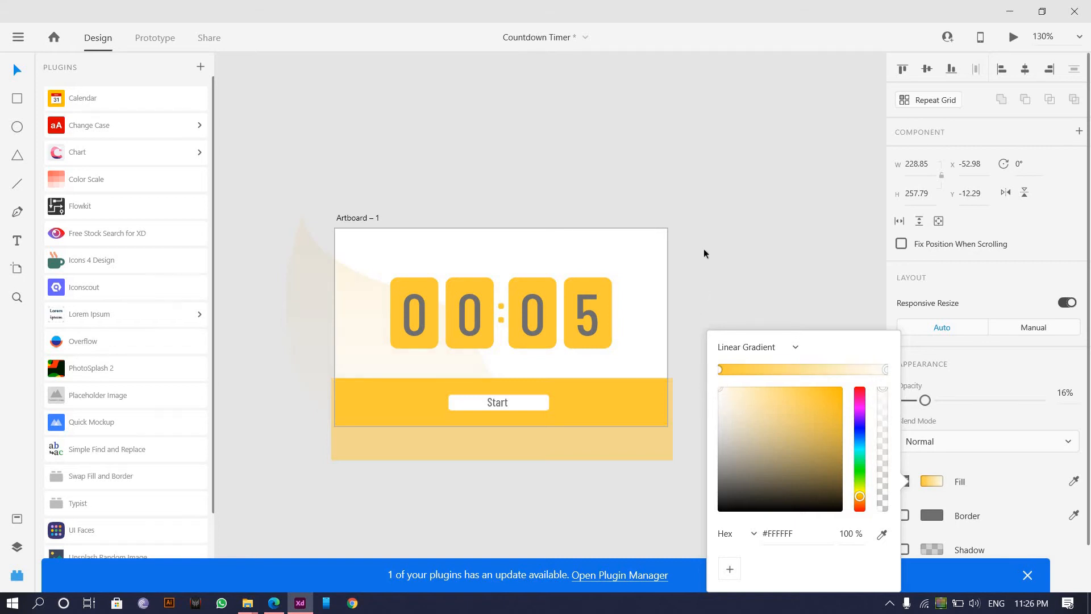
left_click(216, 276)
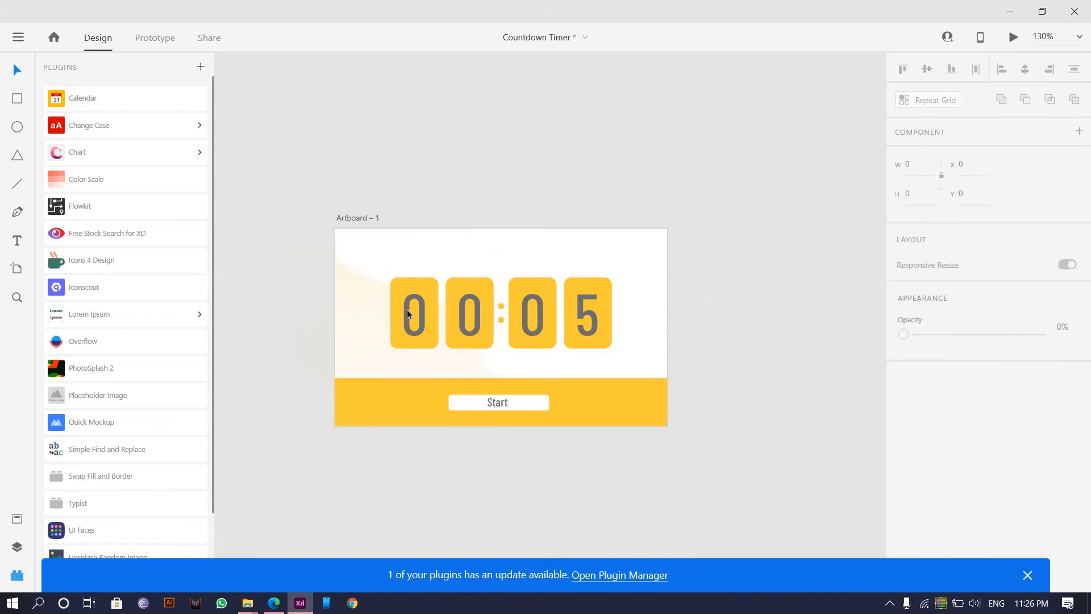
Duplicate the faint curved shape and rotate the copy into the artboard's upper-right corner behind the last digits.
left_click(639, 290)
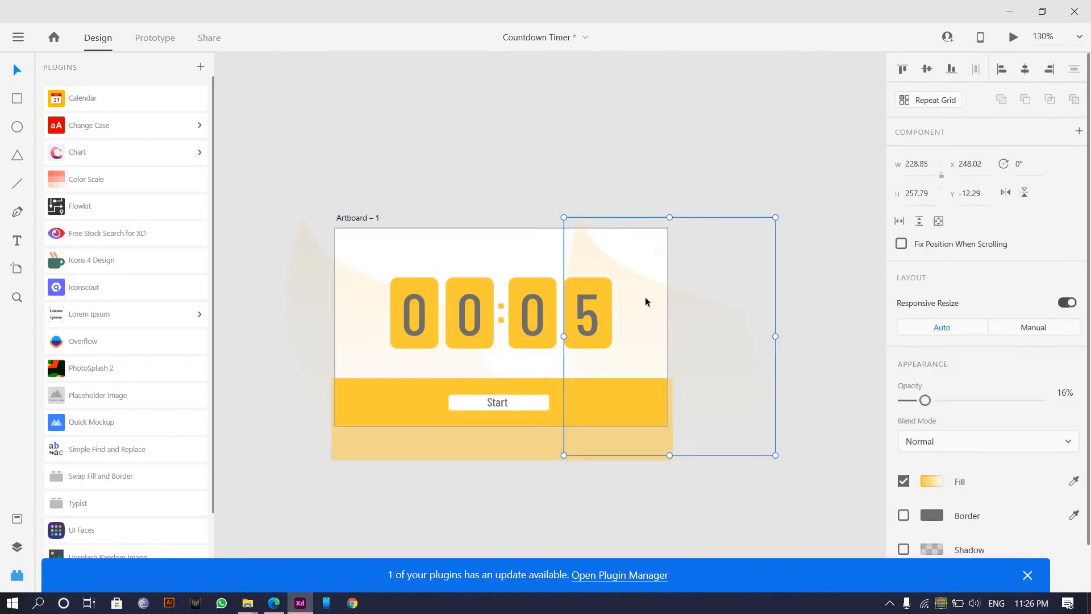
scroll(682, 273, "up", 2)
left_click_drag(636, 408, 604, 247)
left_click(730, 341)
Examine the whole timer layout with both faint background shapes at different magnifications.
scroll(509, 383, "down", 4)
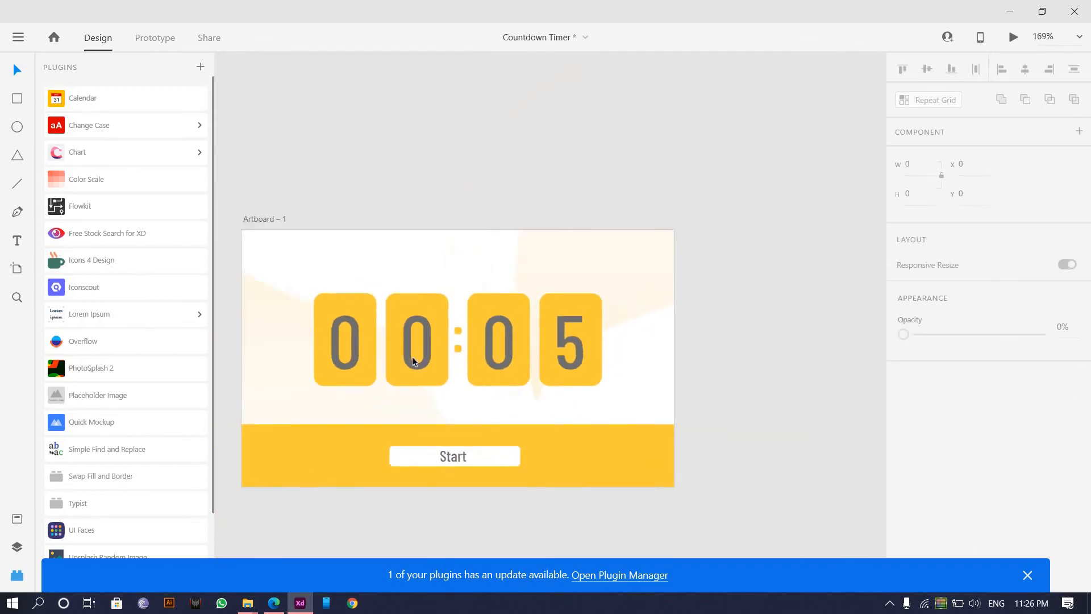
scroll(412, 357, "up", 3)
scroll(638, 328, "down", 3)
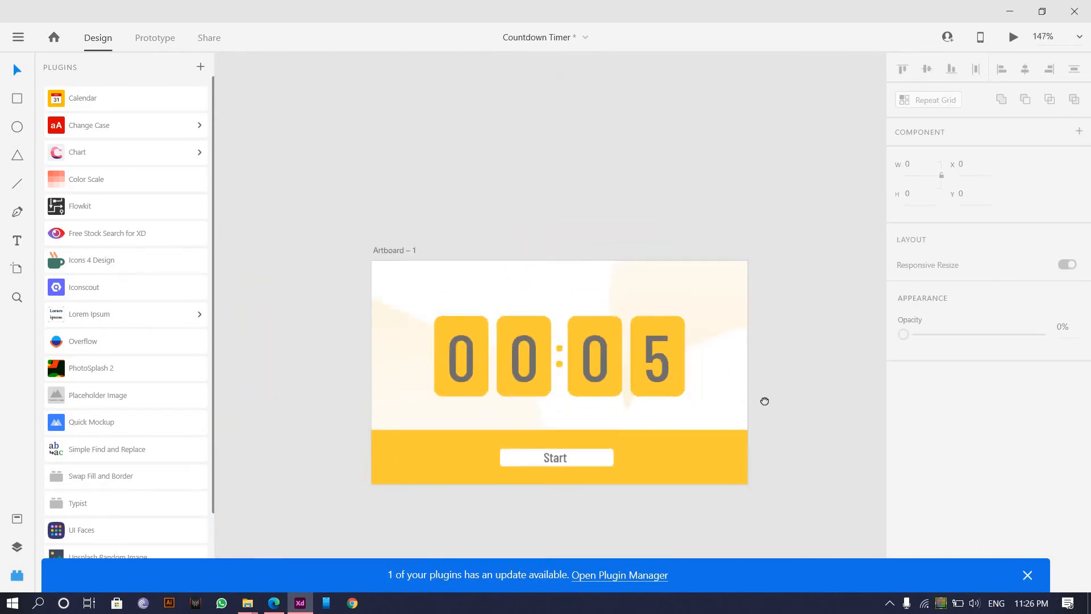
scroll(421, 252, "up", 1)
scroll(425, 227, "down", 1)
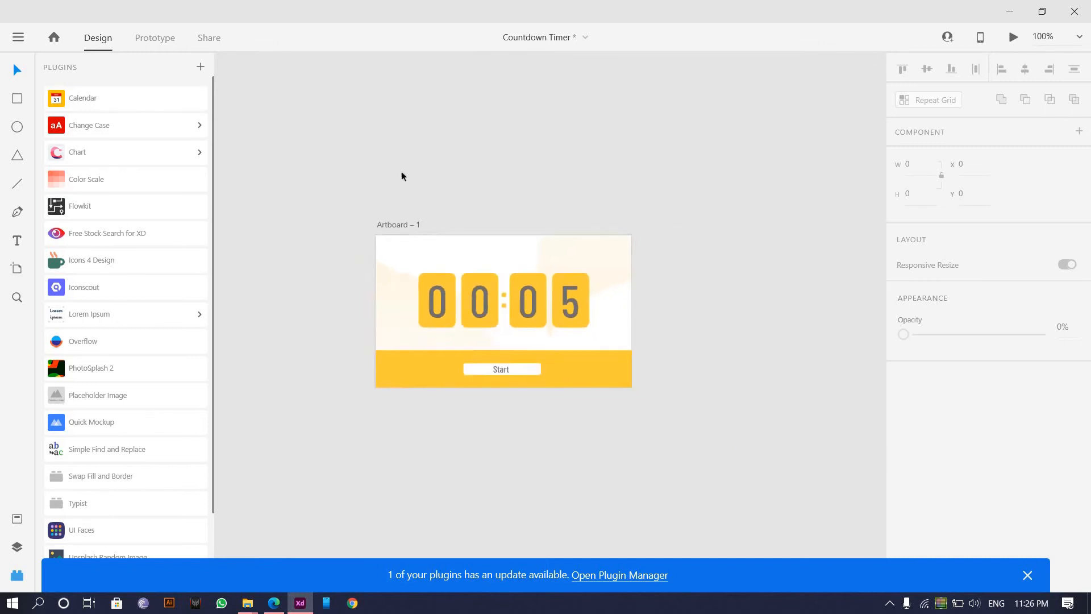
left_click_drag(498, 162, 487, 164)
scroll(336, 176, "down", 2)
scroll(409, 367, "up", 3)
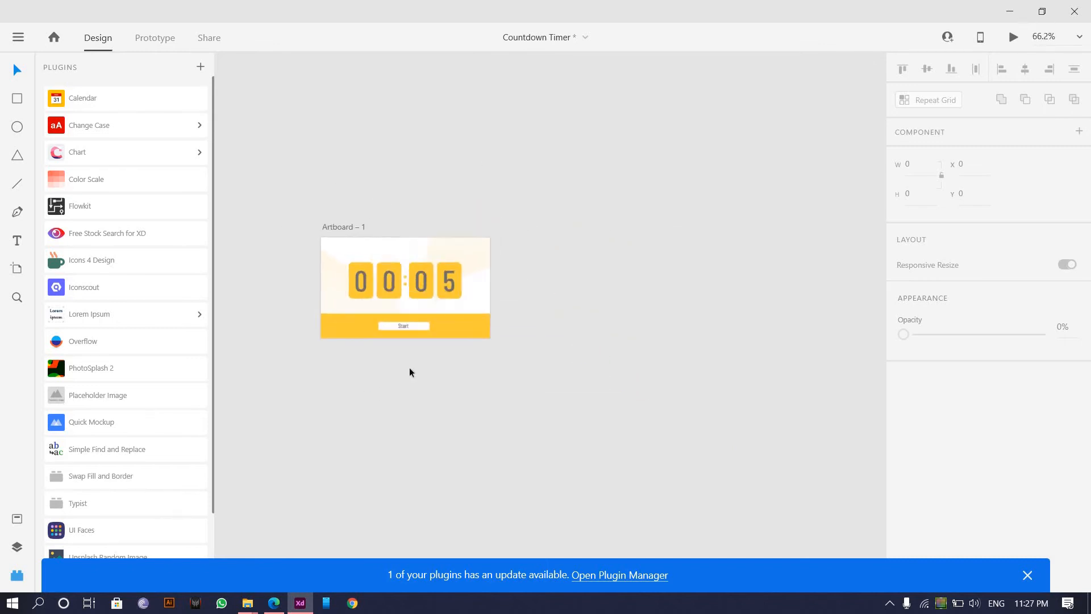
Centre the white button horizontally behind the Start label and duplicate Artboard – 1 beside the original.
left_click(480, 458)
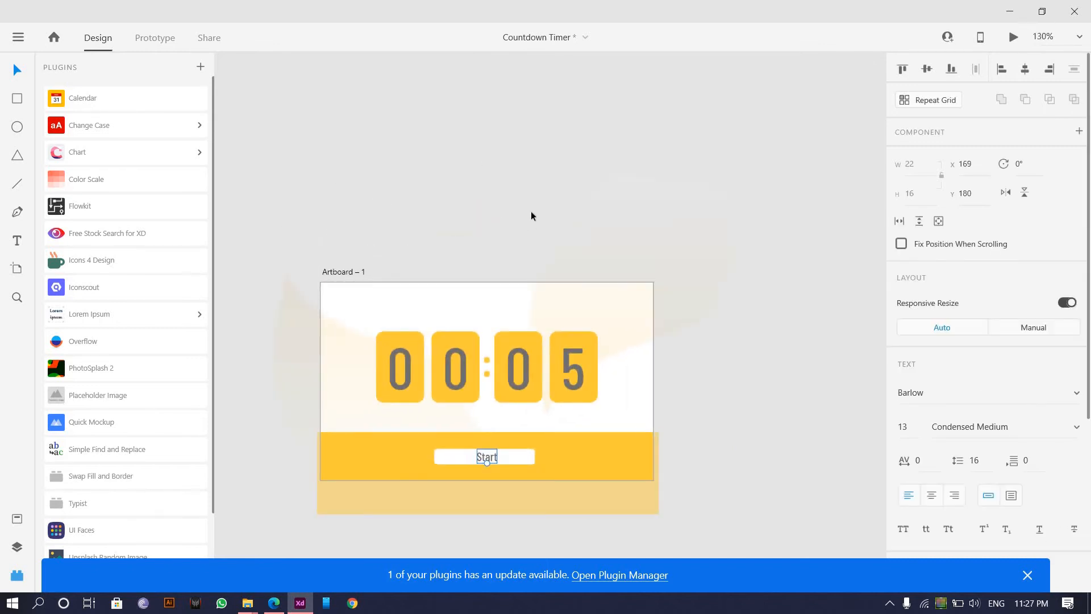
left_click(514, 452)
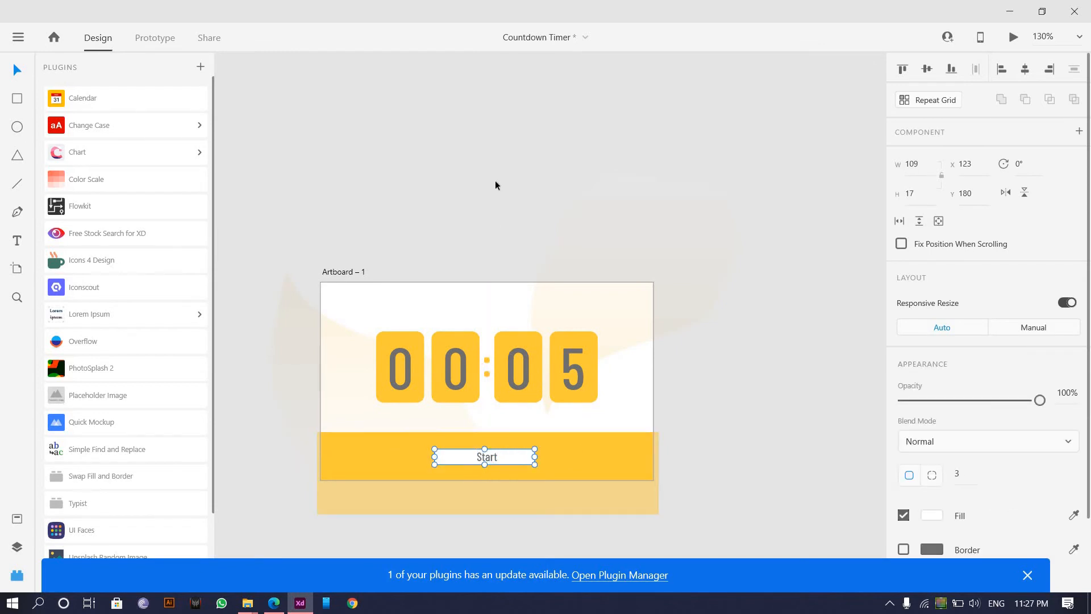
left_click(338, 273)
key("ctrl+d")
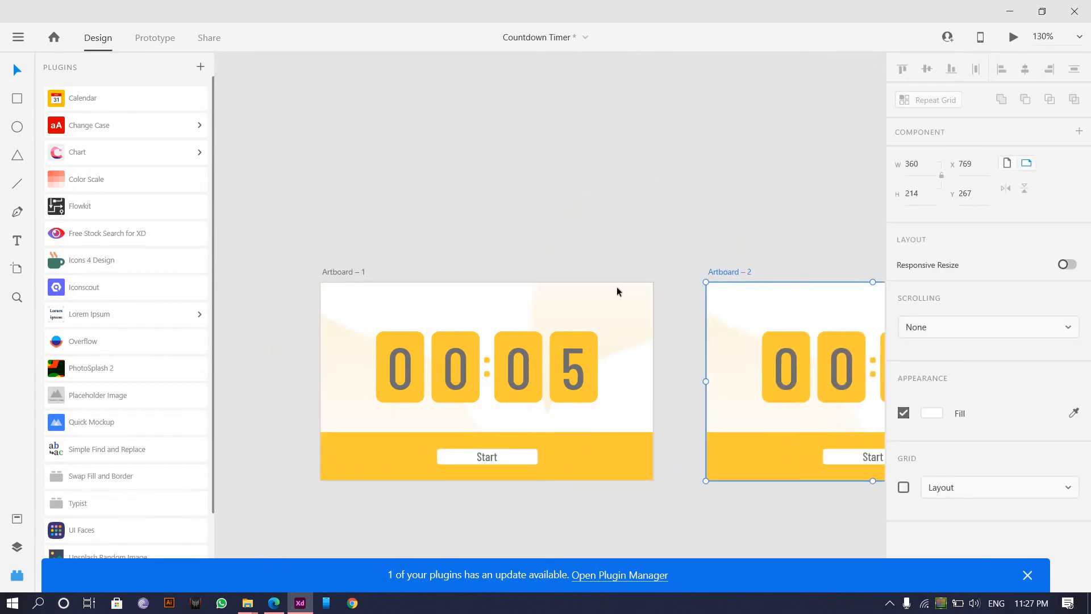
Try to flatten the digit 5 and its yellow box together on Artboard – 2, and undo the attempt.
scroll(617, 288, "right", 7)
scroll(517, 411, "up", 2)
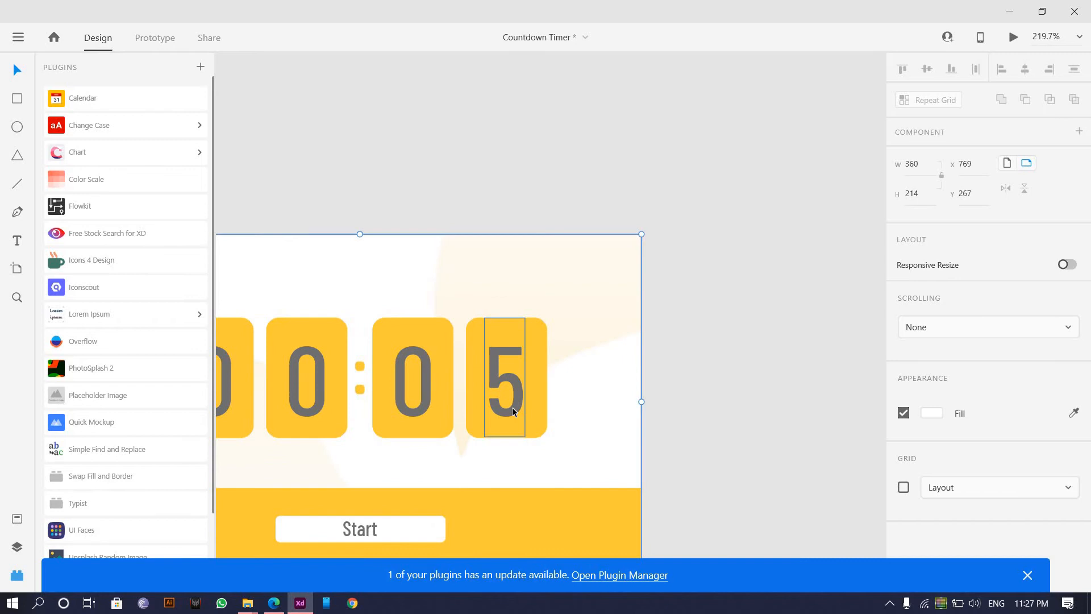
left_click(513, 407)
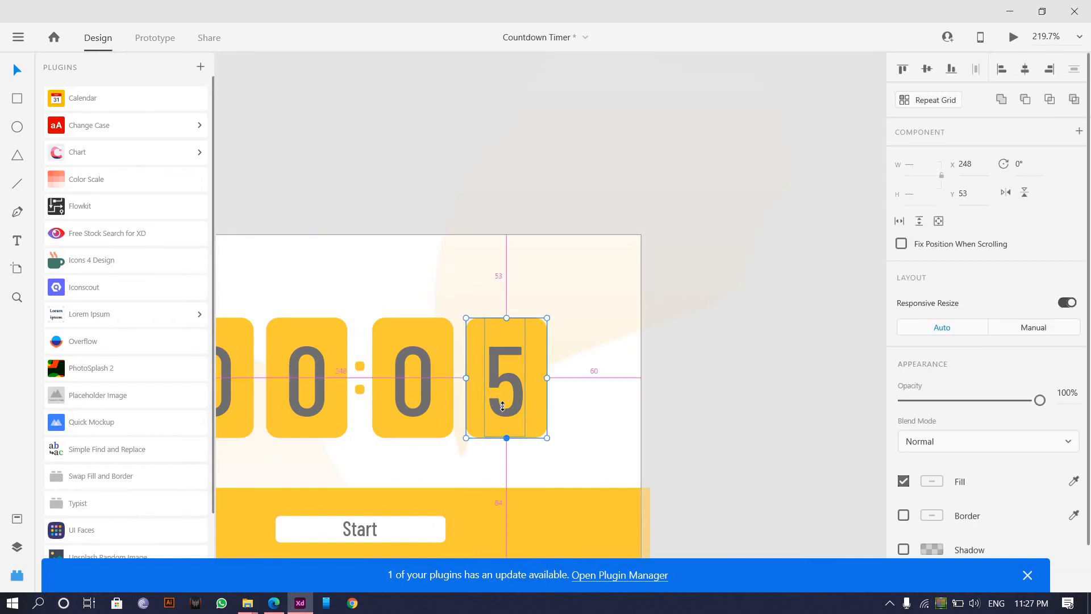
left_click_drag(505, 438, 502, 393)
key("ctrl+z")
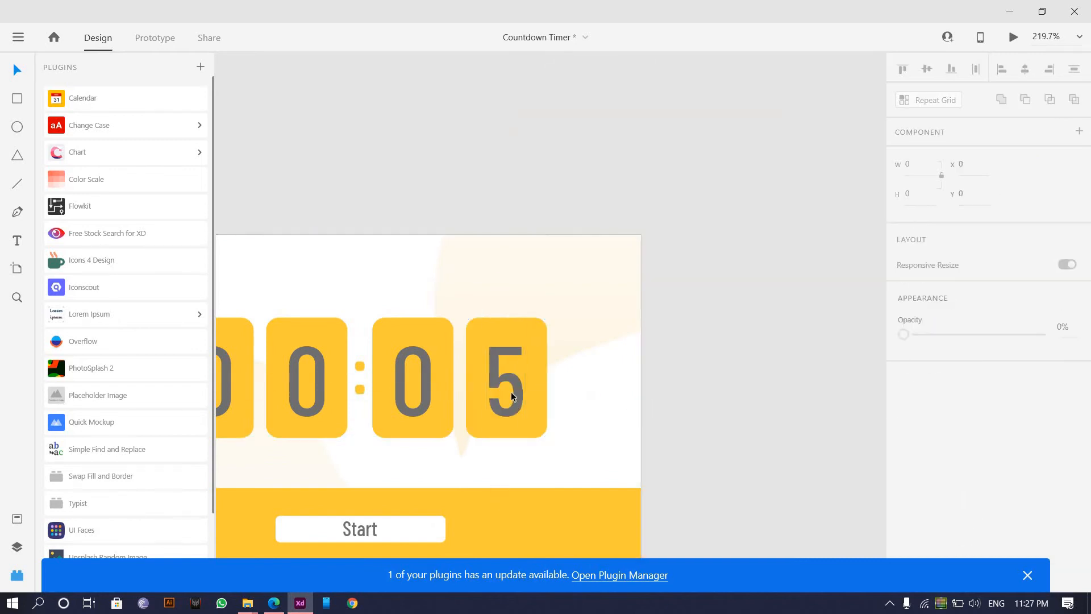
Make the digit 5 on Artboard – 2 a fixed-size text box and select it together with its yellow box.
double_click(510, 391)
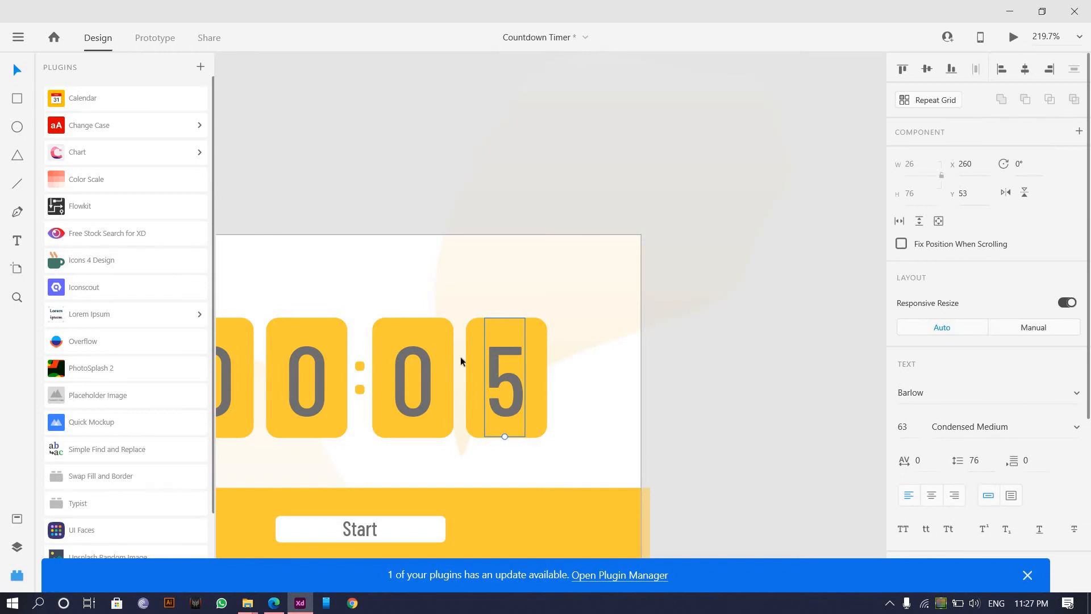
left_click(503, 436)
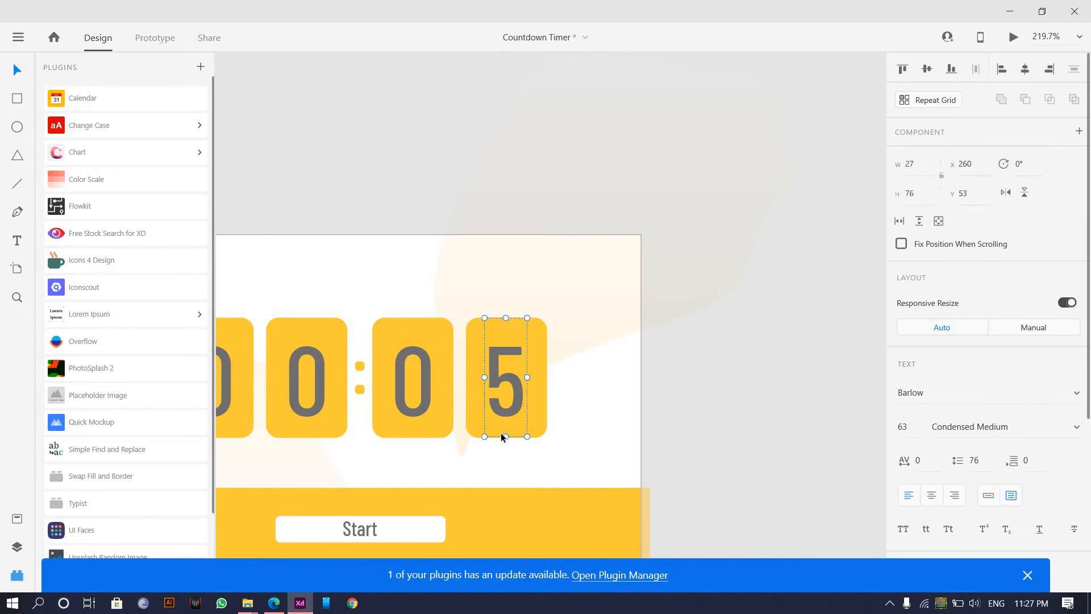
left_click(504, 438)
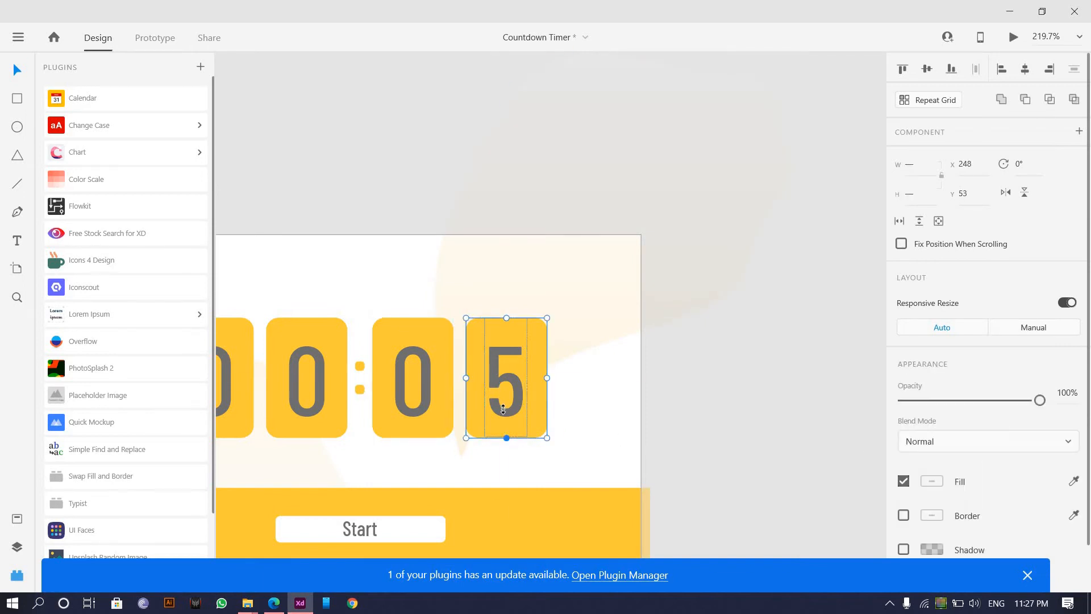
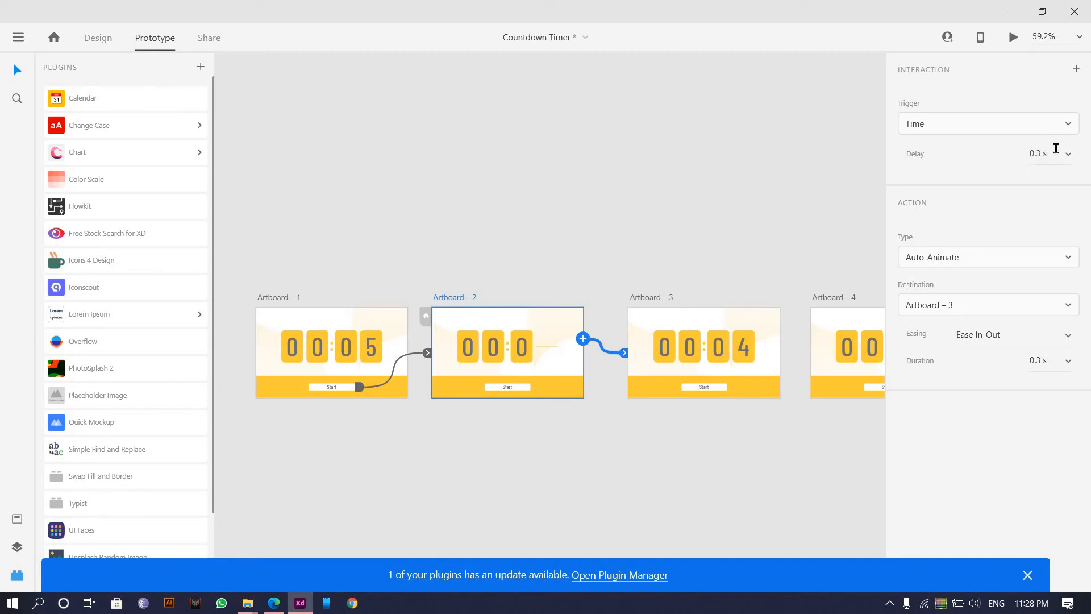
Link Artboard – 3 to Artboard – 4 with a time-triggered Auto-Animate, 0.3 s delay, Ease In-Out and 0.3 s duration.
left_click_drag(670, 263, 565, 280)
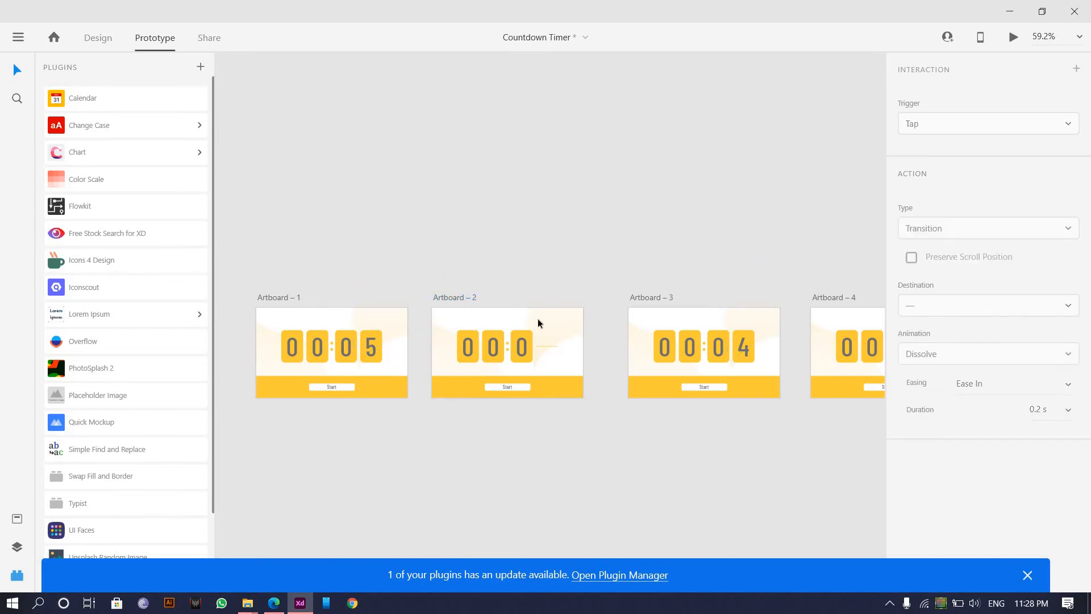
left_click(564, 315)
left_click_drag(675, 355, 716, 354)
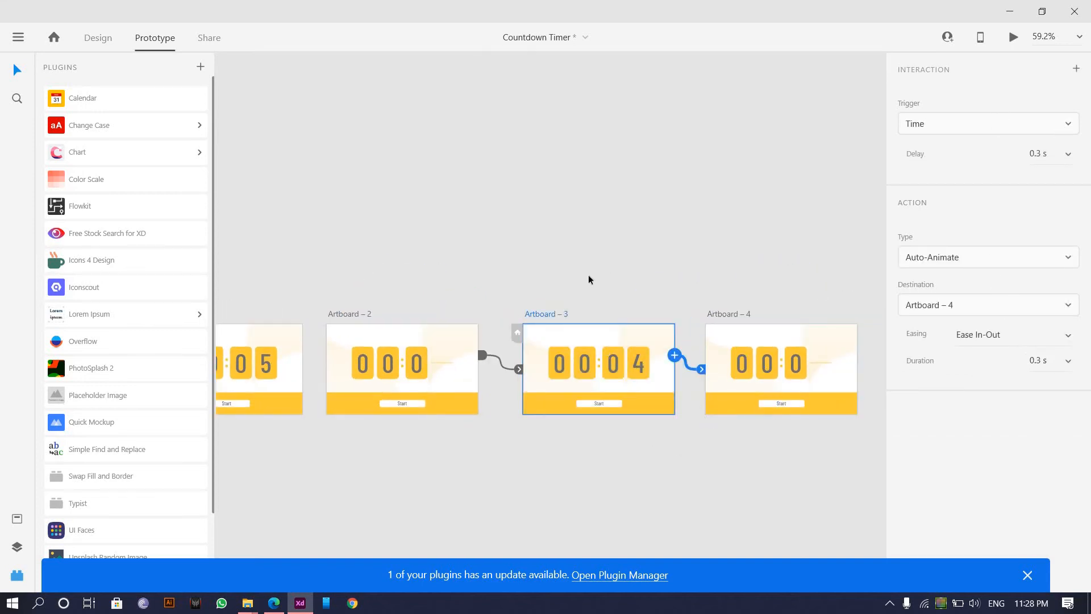
Link Artboard – 4 to Artboard – 5 with the same time-triggered Auto-Animate, 0.3 s delay and 0.3 s duration.
scroll(630, 226, "down", 5)
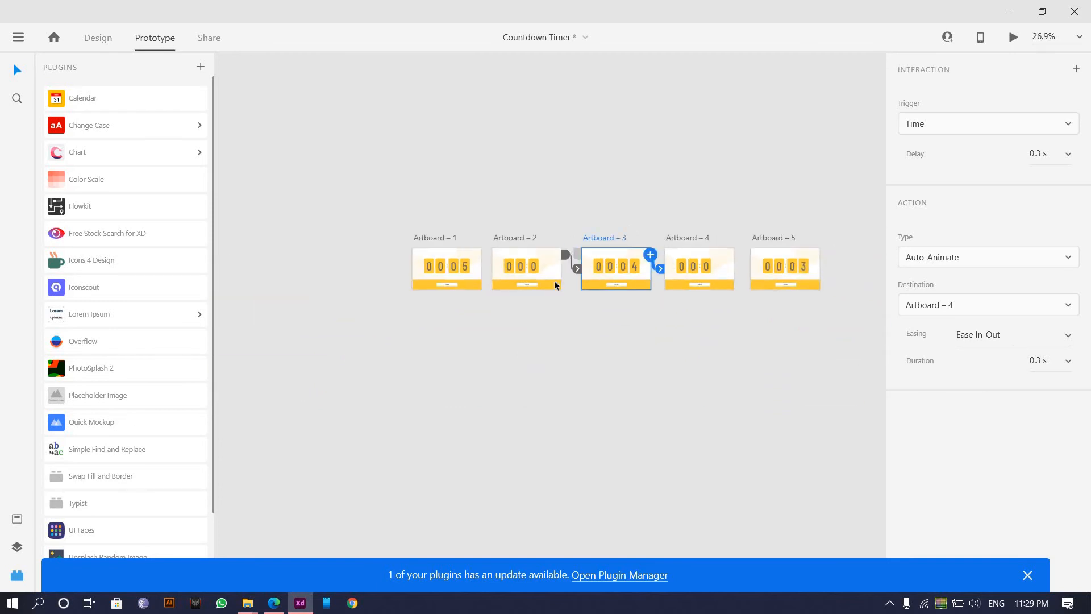
scroll(522, 301, "up", 5)
left_click(597, 350)
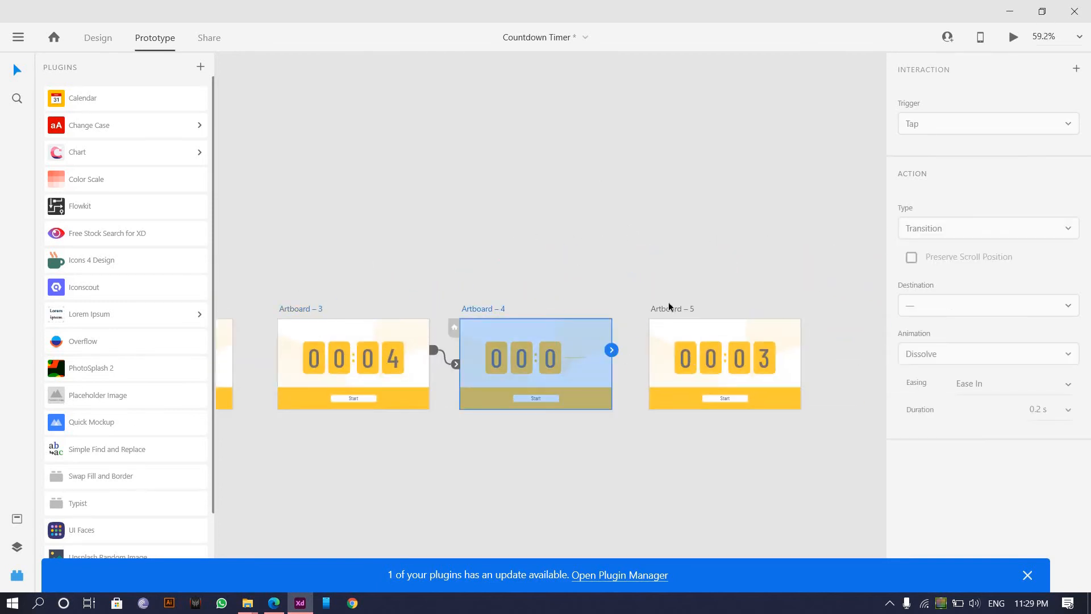
left_click_drag(611, 350, 670, 310)
Preview the prototype from Artboard – 1, run the countdown with the Start button and close the preview.
scroll(547, 239, "left", 2)
scroll(545, 240, "down", 1)
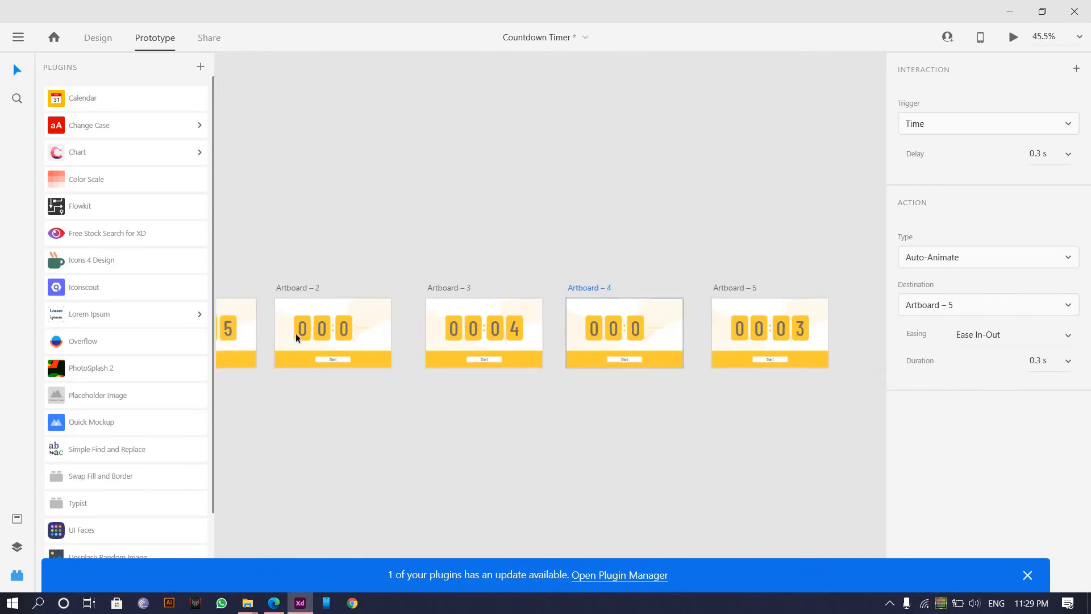
scroll(298, 336, "up", 3)
scroll(311, 275, "down", 3)
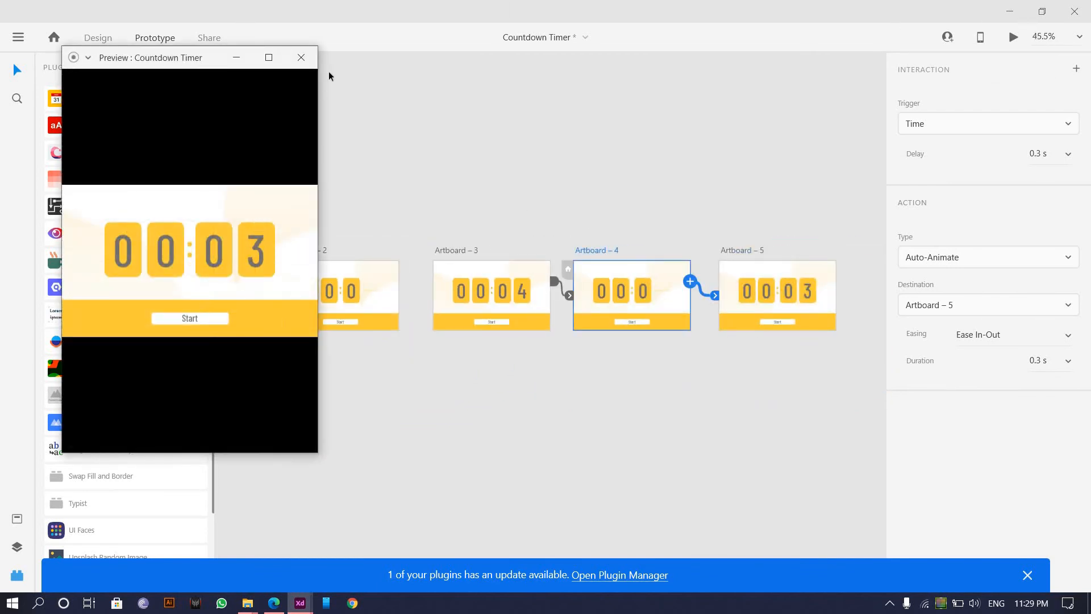
left_click(301, 58)
scroll(361, 257, "left", 3)
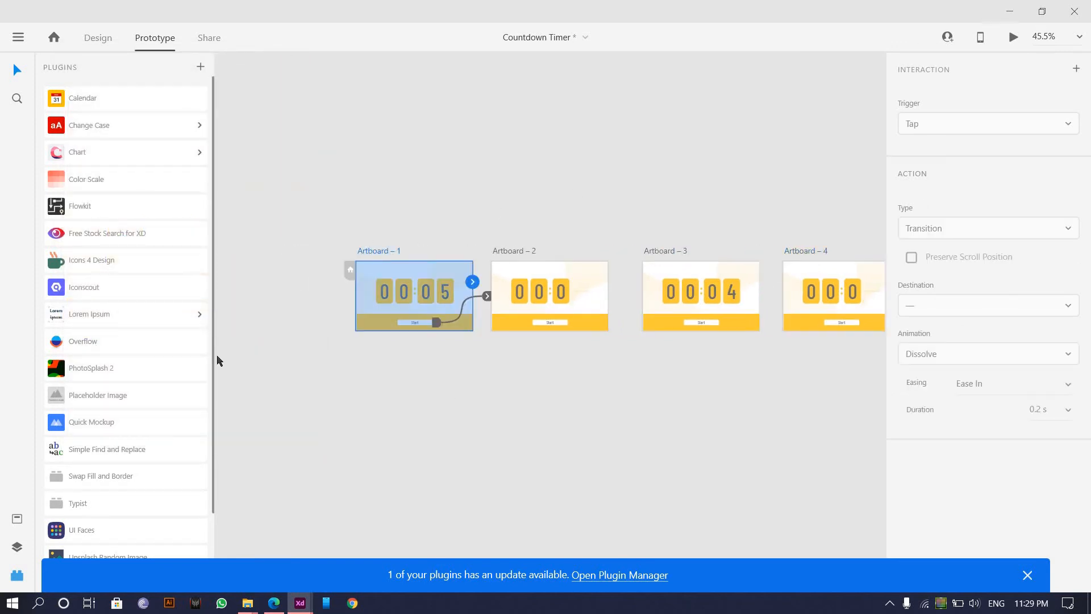
left_click(188, 322)
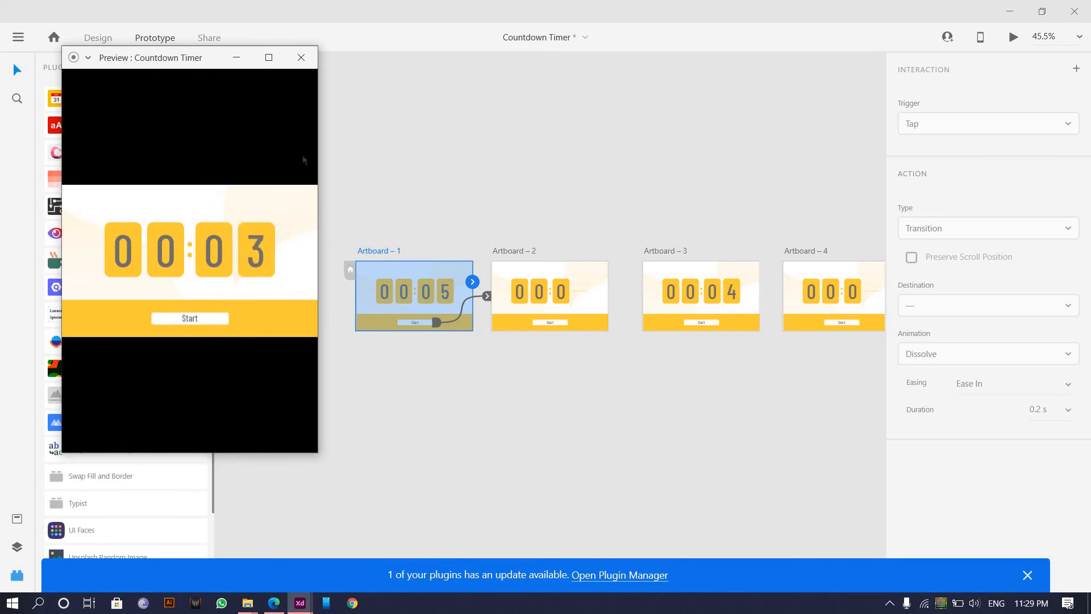
left_click(301, 57)
Select Artboards 2, 3 and 4 together and open the duration setting of their Auto-Animate transitions.
scroll(583, 282, "up", 3)
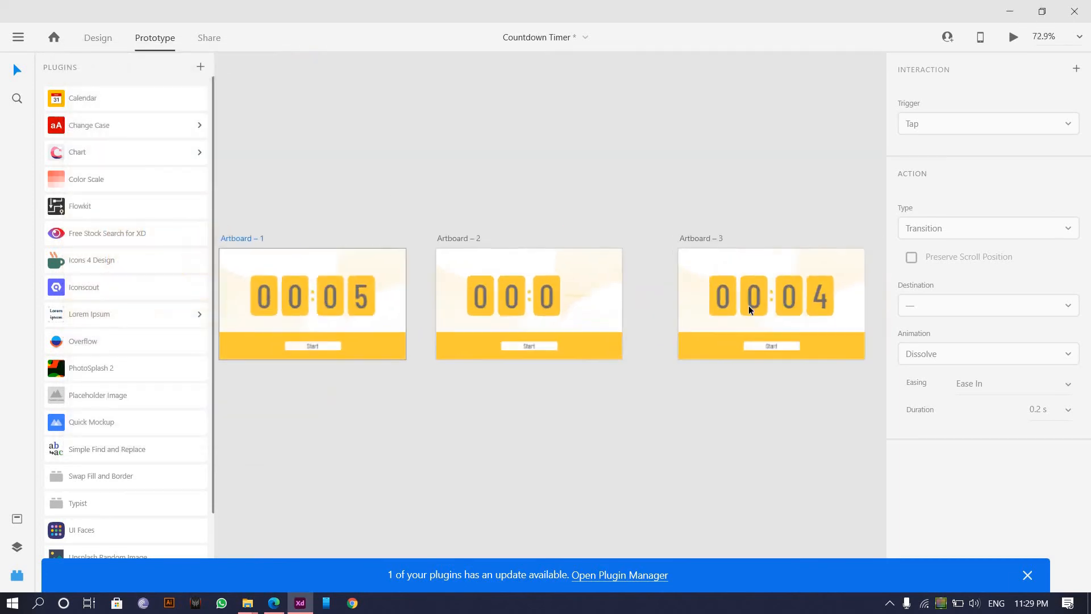
left_click_drag(387, 203, 863, 447)
scroll(795, 432, "down", 2)
left_click_drag(795, 432, 655, 433)
left_click_drag(764, 441, 601, 453)
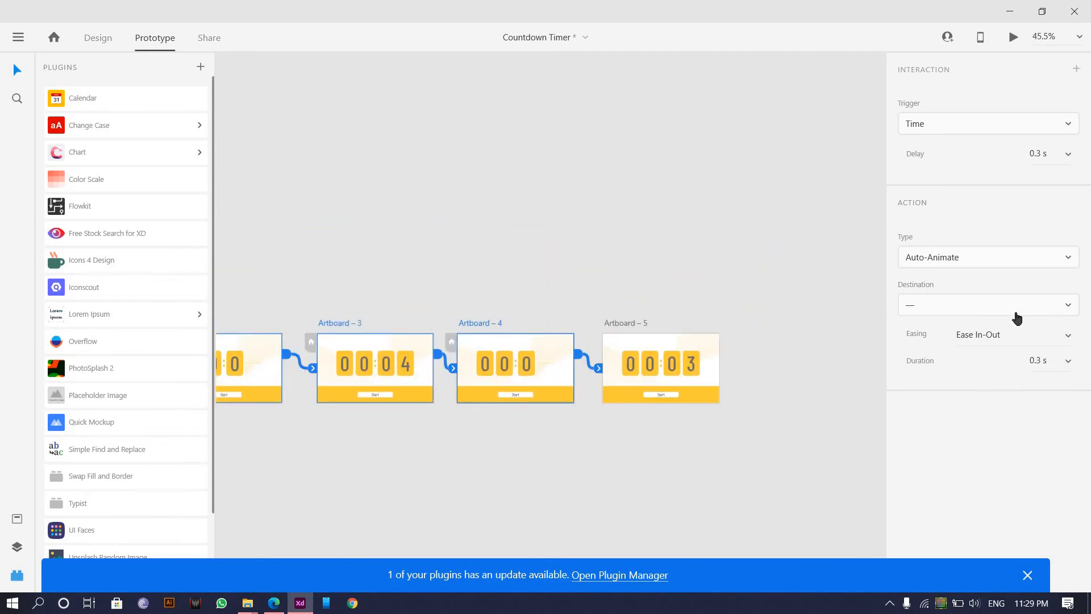
left_click(1068, 361)
left_click(629, 433)
left_click(568, 284)
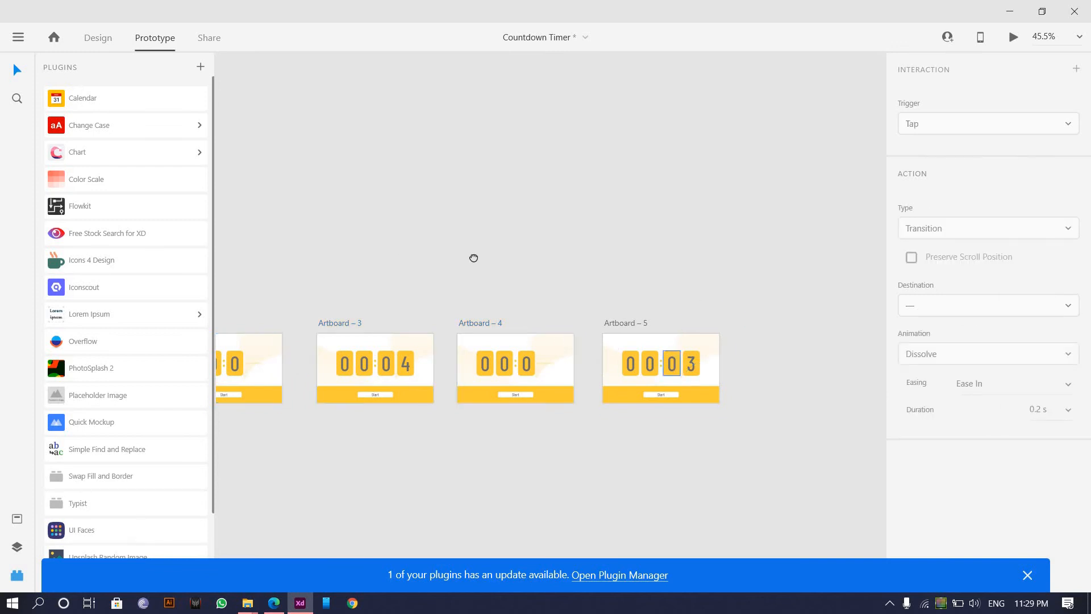
Preview the prototype starting at Artboard – 1, run the countdown with the Start button and close the preview.
scroll(361, 324, "down", 3)
left_click(364, 317)
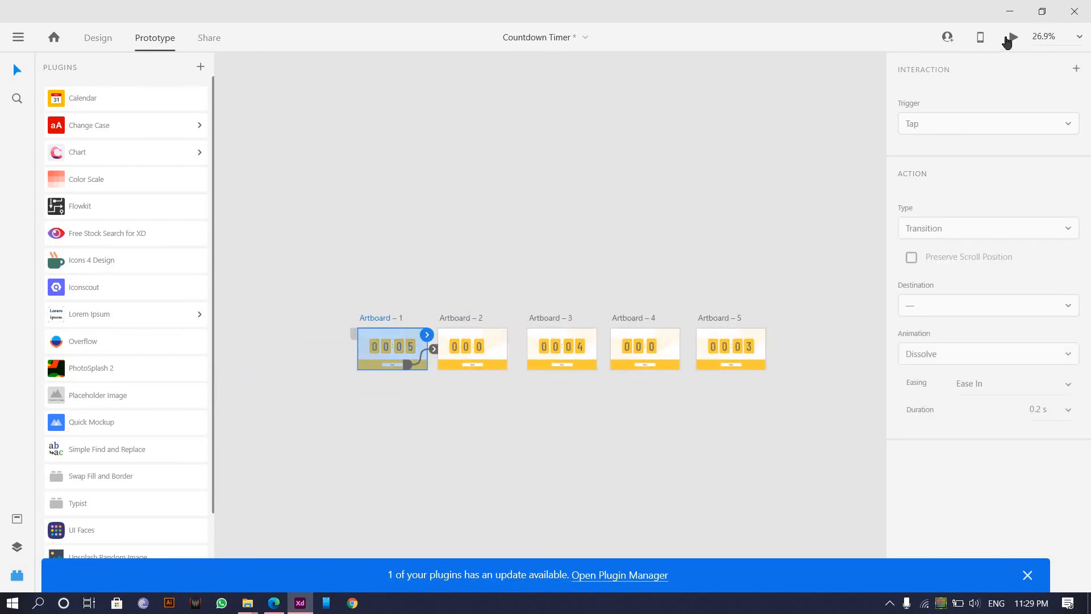
left_click(1011, 38)
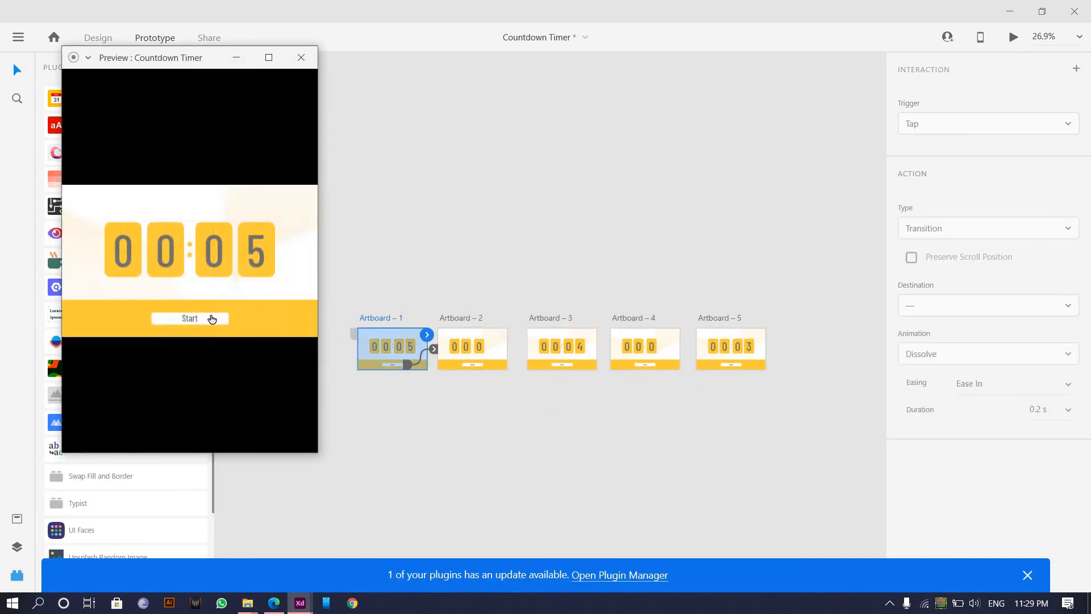
left_click(210, 318)
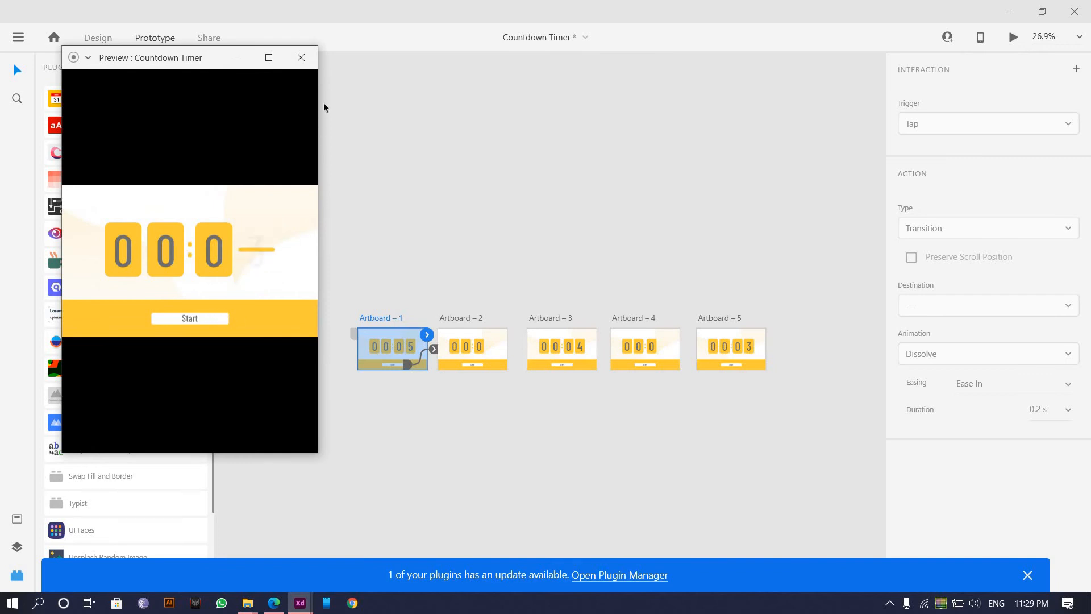
left_click(301, 57)
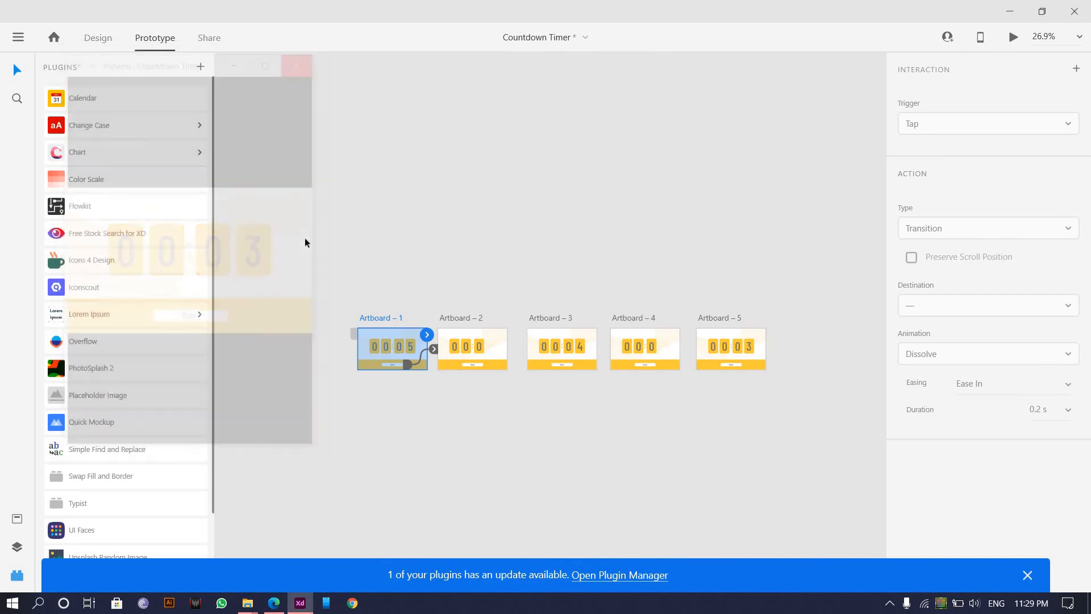
Select all five artboards together and set the delay of their time-triggered transitions to 0.2 s.
left_click_drag(307, 240, 836, 410)
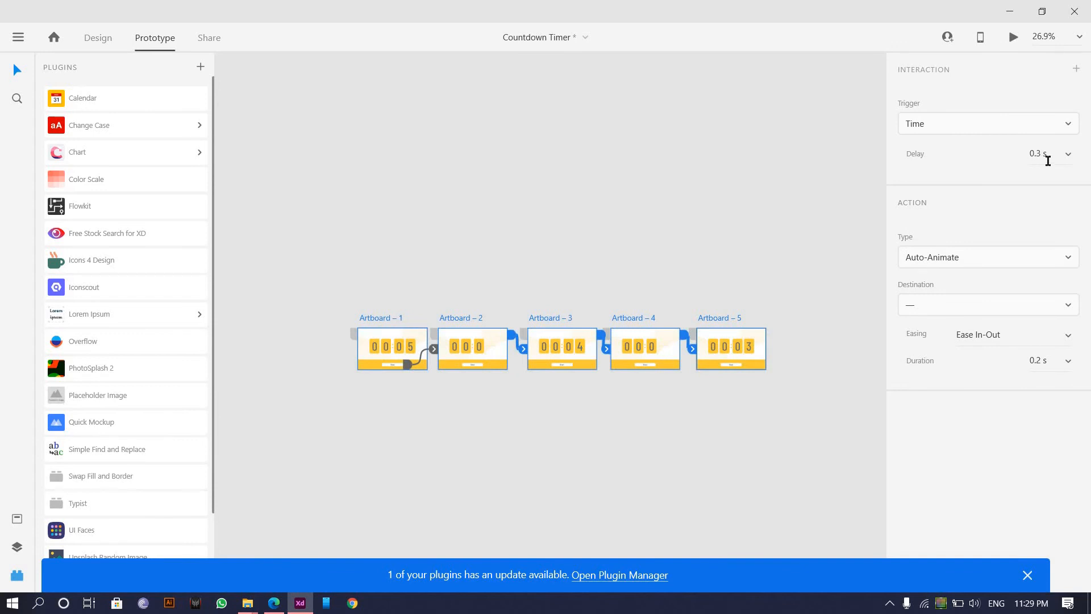
left_click(1069, 154)
left_click(1035, 92)
Preview the prototype again with the 0.2 s delay, run the countdown with Start and close the preview.
left_click(1013, 37)
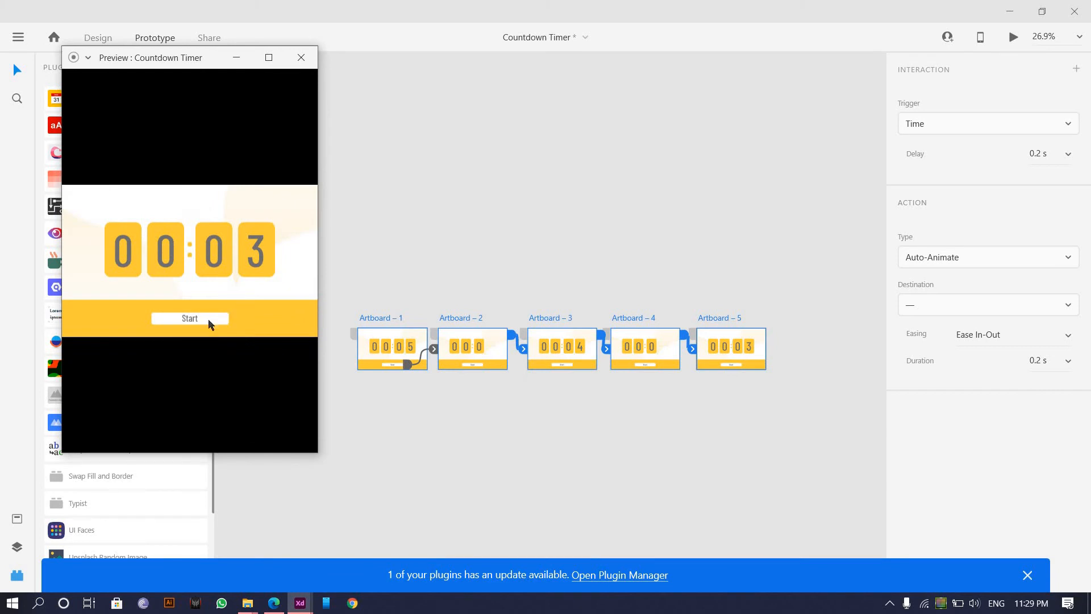
left_click(301, 57)
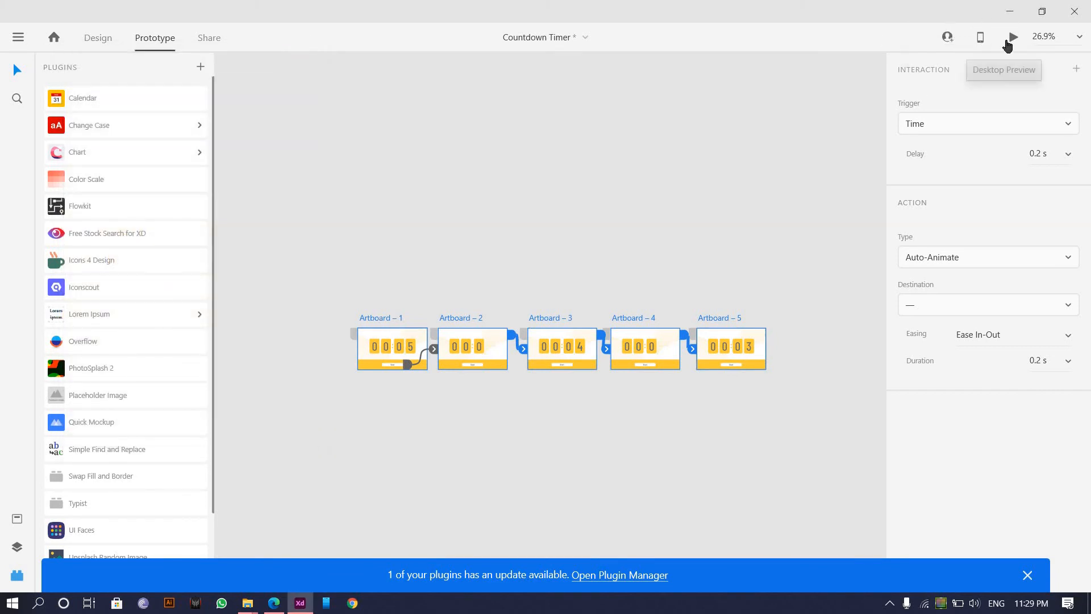
left_click(1008, 40)
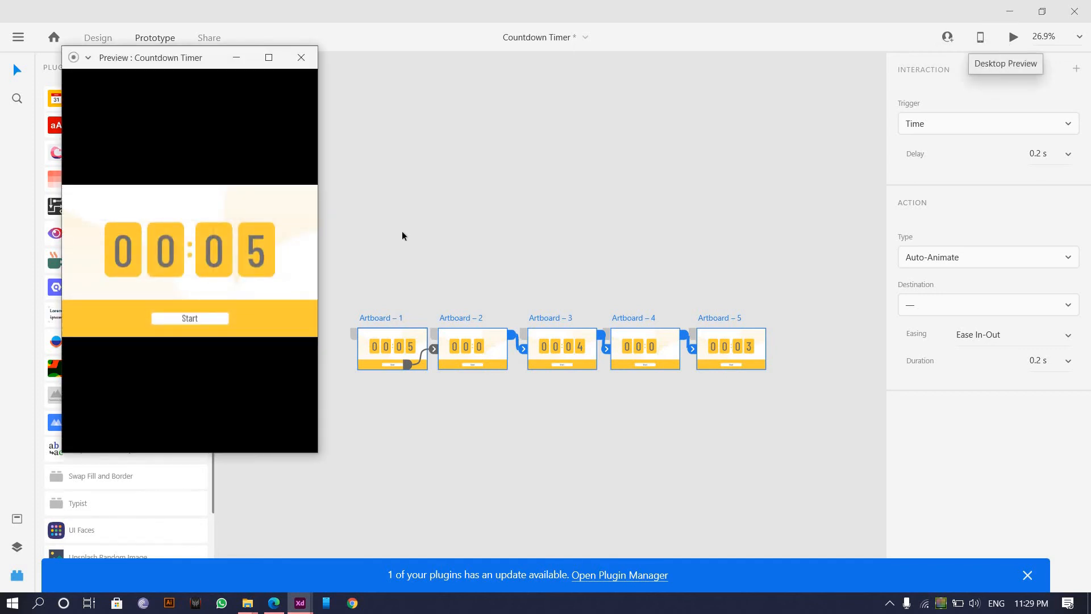
left_click(190, 318)
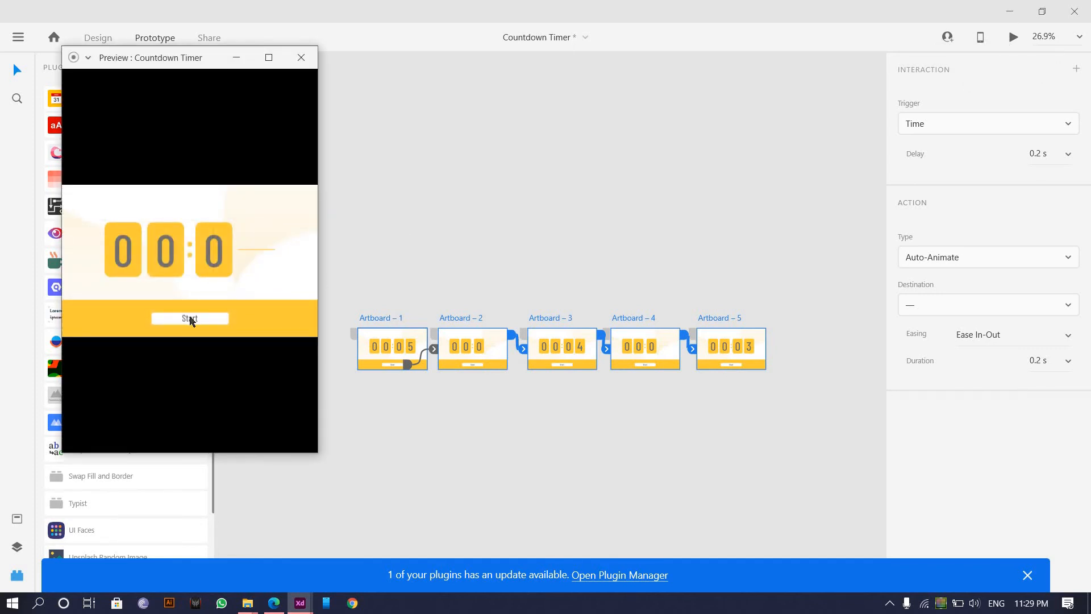
left_click(302, 57)
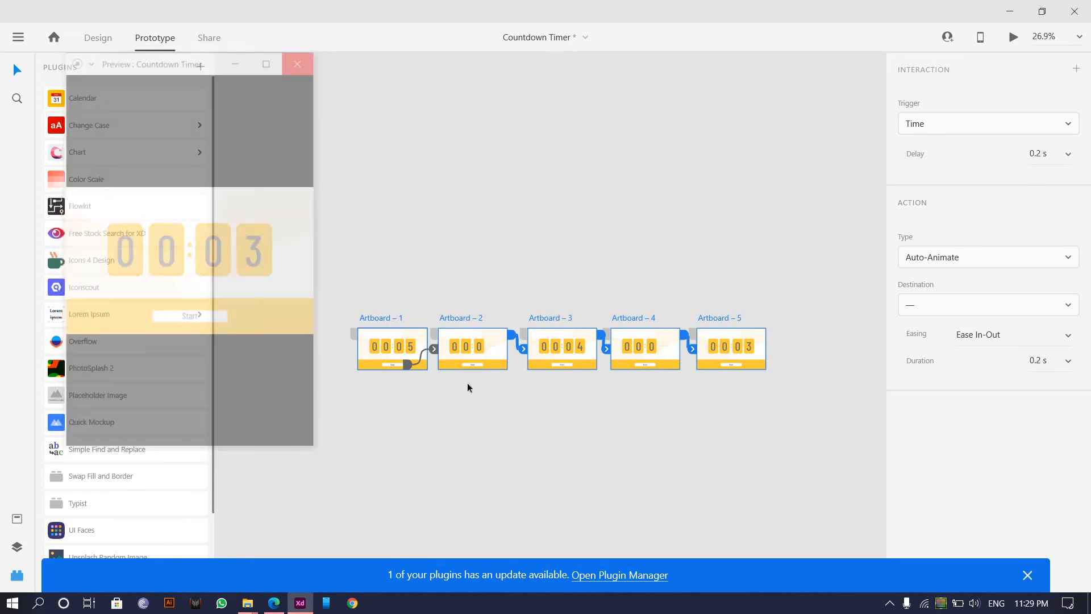
Look over the digits and transition links across the artboard sequence up to Artboard – 5.
scroll(517, 287, "up", 5)
scroll(520, 283, "down", 3)
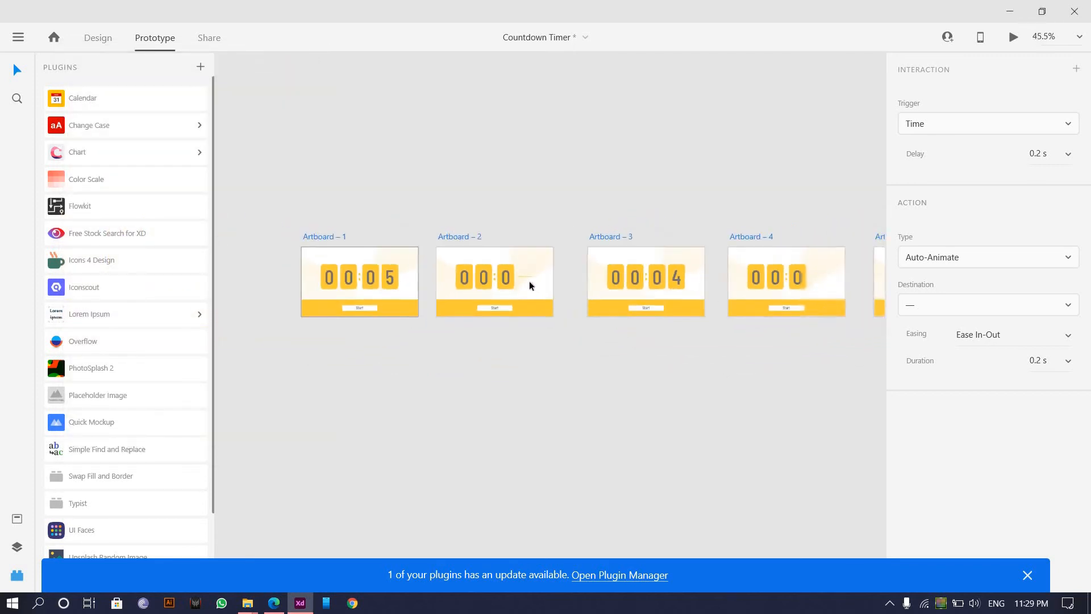
scroll(530, 281, "up", 5)
scroll(530, 281, "down", 2)
left_click_drag(644, 399, 505, 424)
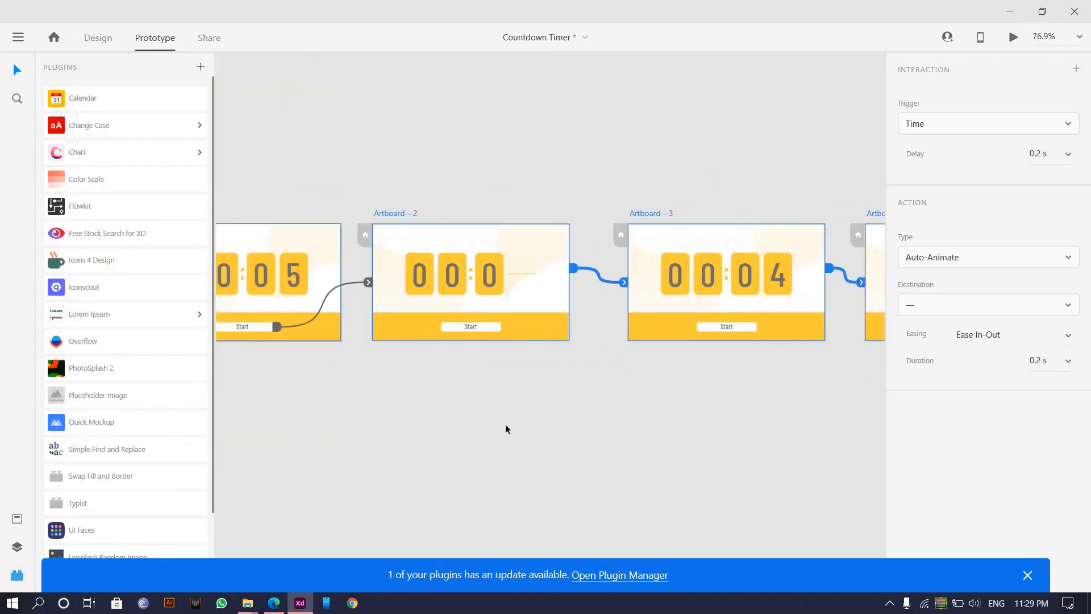
left_click_drag(786, 422, 570, 431)
scroll(562, 398, "down", 3)
left_click_drag(832, 323, 631, 342)
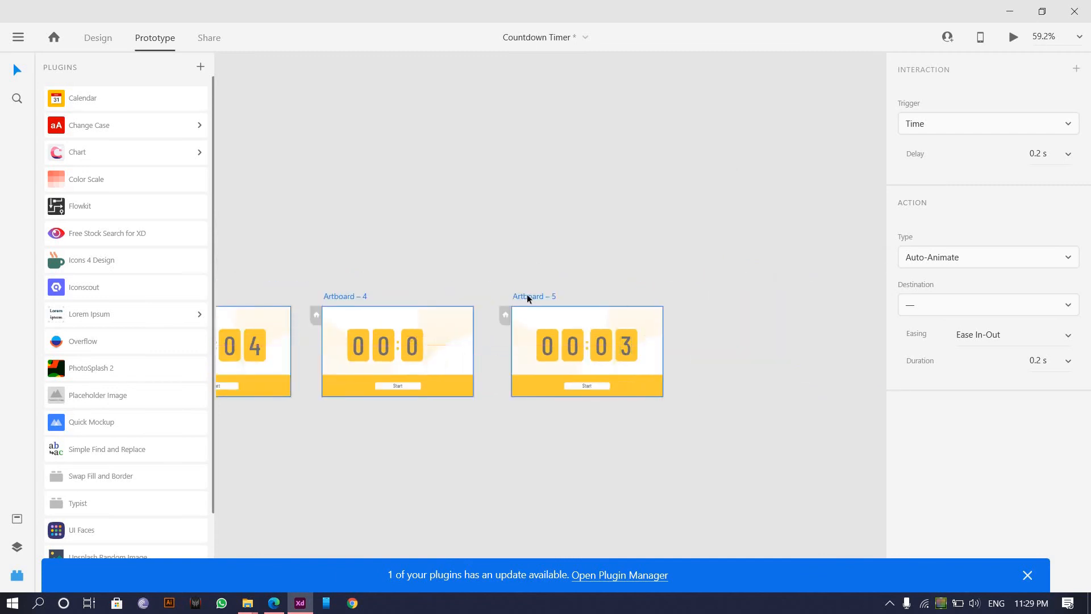
left_click_drag(280, 459, 567, 457)
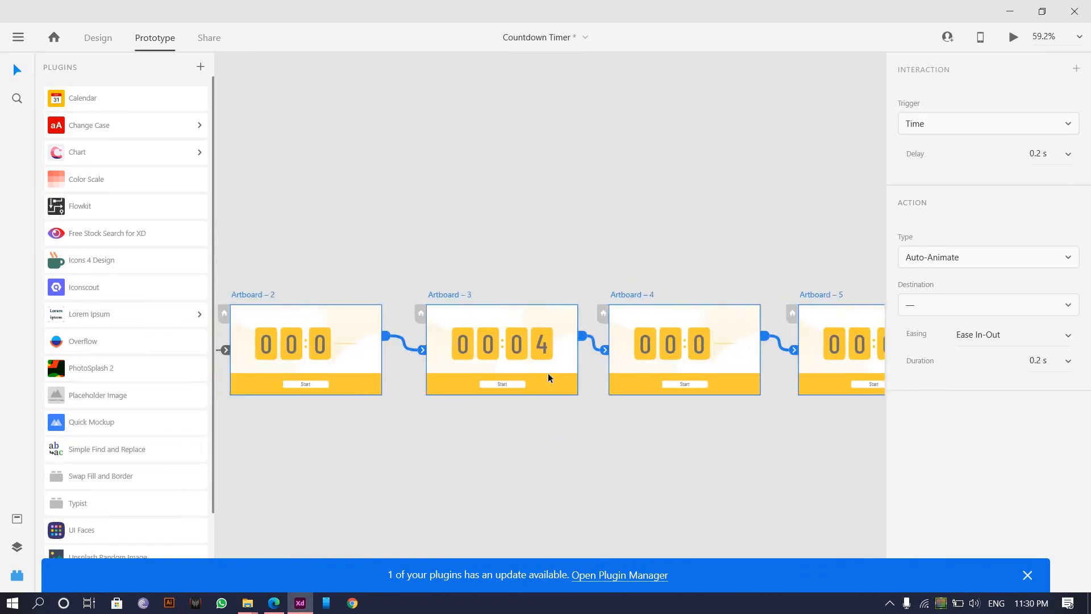
left_click(544, 351)
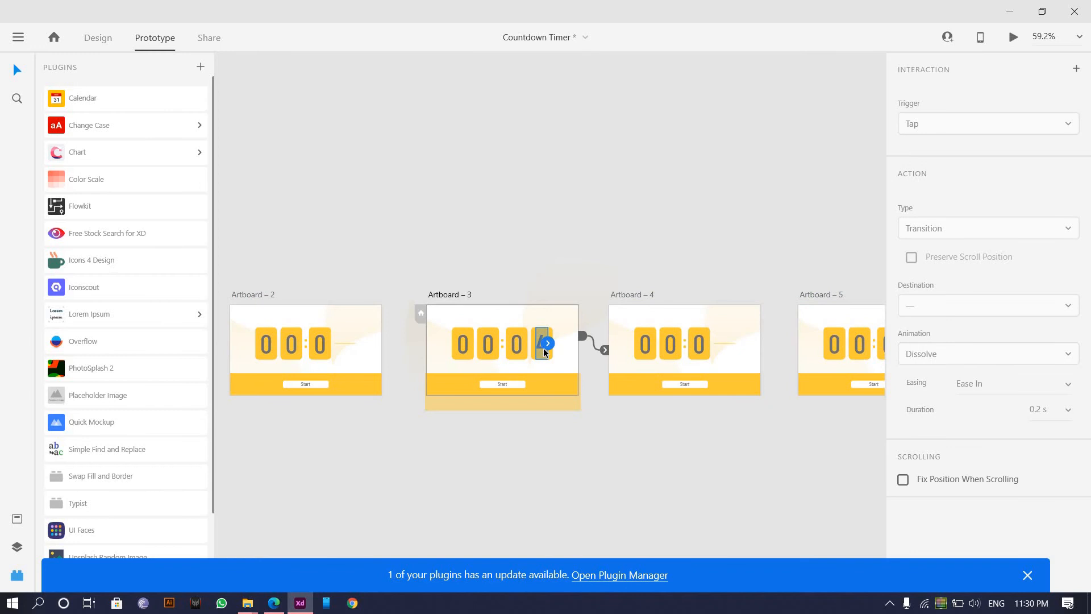
scroll(544, 349, "down", 3)
scroll(543, 349, "up", 3)
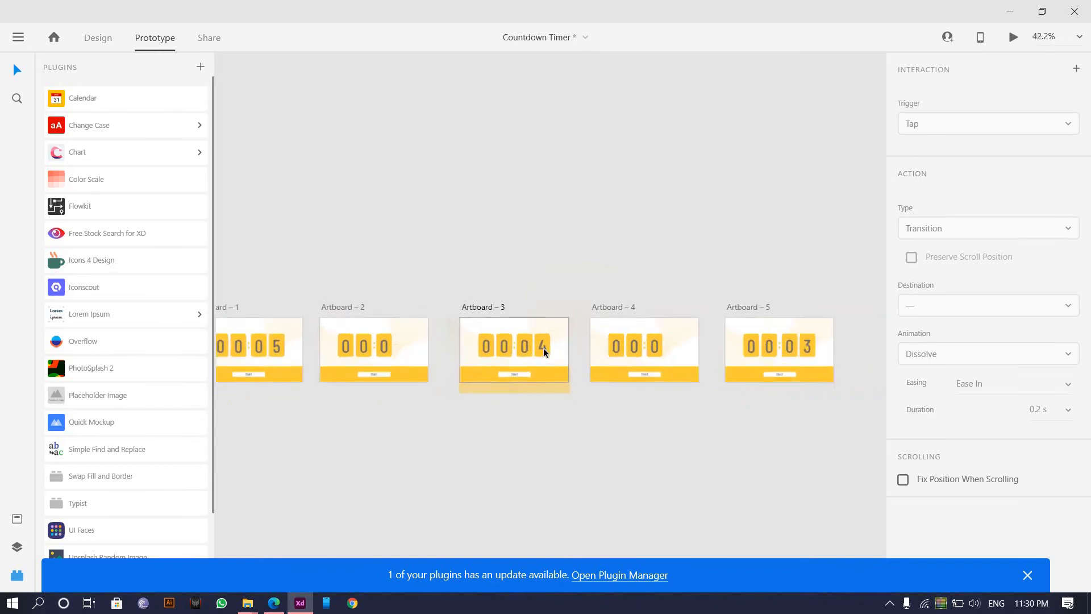
left_click_drag(675, 245, 397, 283)
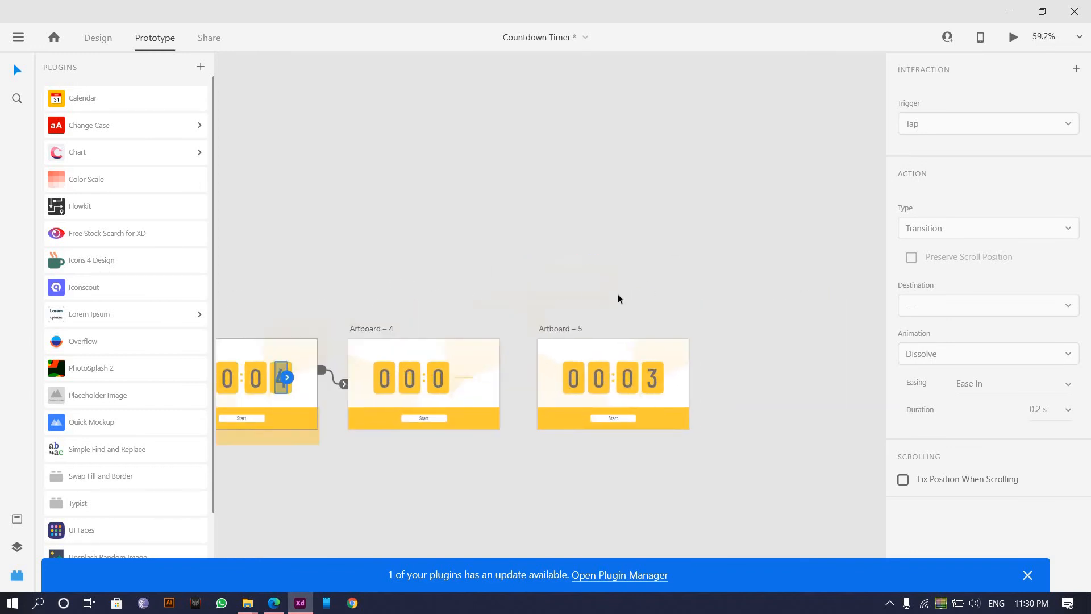
scroll(547, 303, "up", 2)
scroll(465, 325, "down", 4)
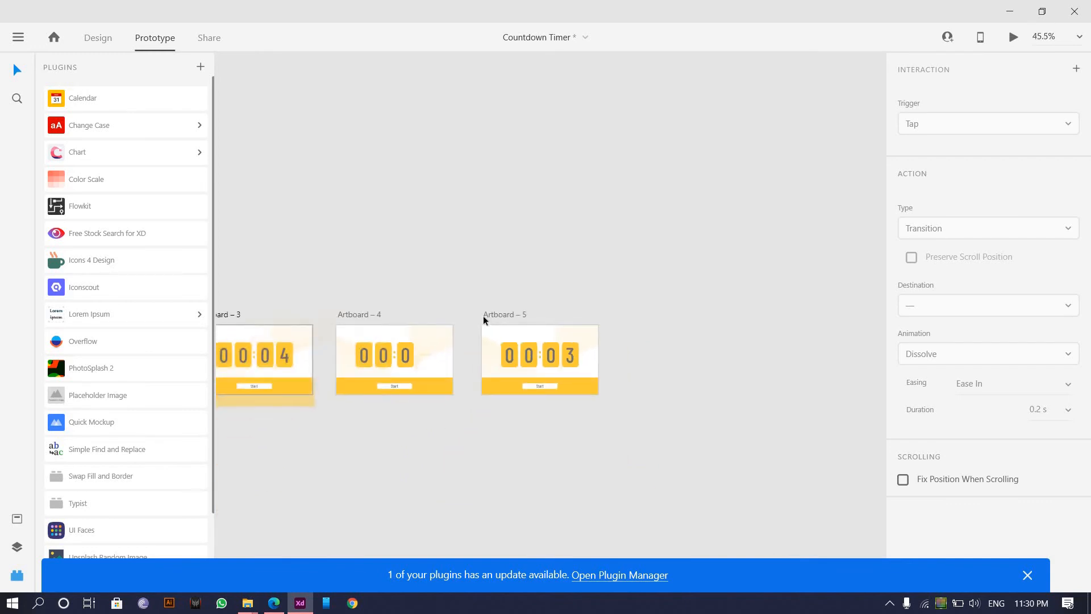
Duplicate Artboard – 5 beside itself with a 54 px gap and switch to Design mode.
left_click_drag(501, 315, 637, 307)
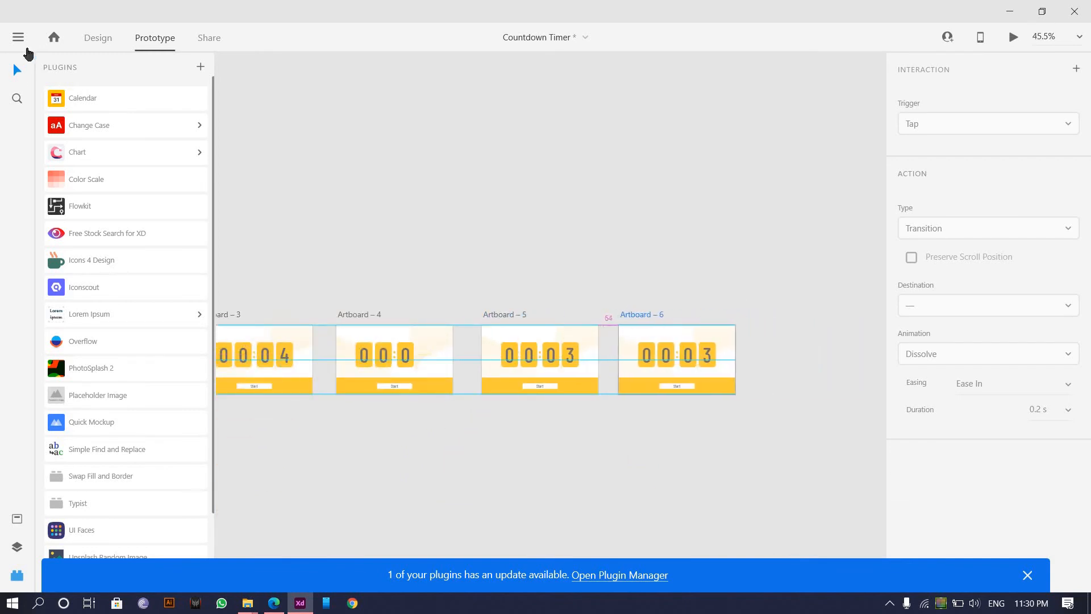
left_click(89, 44)
scroll(708, 319, "up", 5)
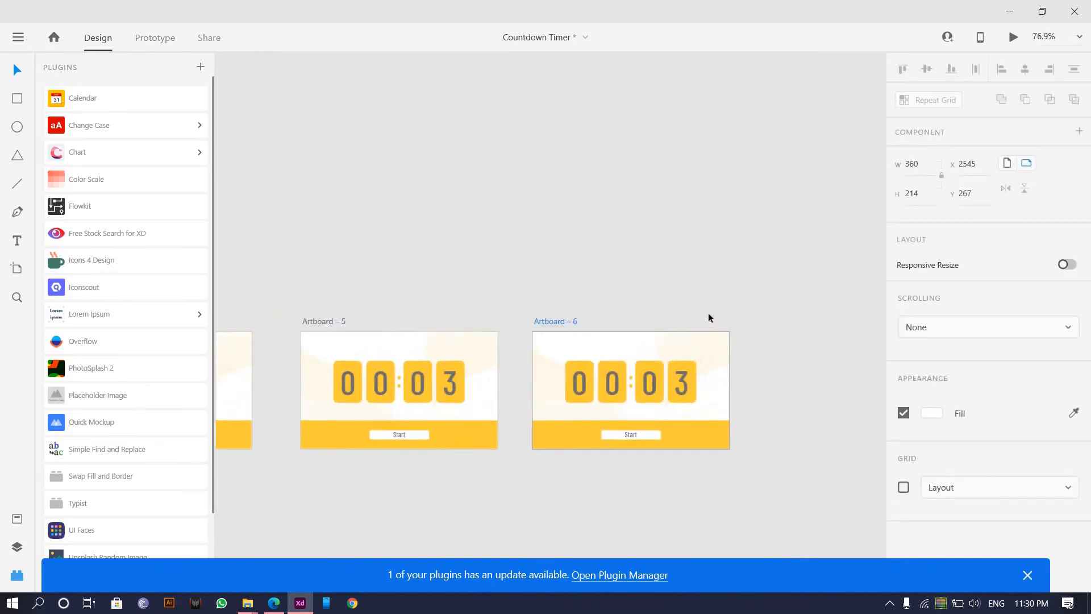
On Artboard – 6, set the last digit's opacity to 0% and collapse its yellow box to a 1 px high line at Y 91.
left_click(700, 331)
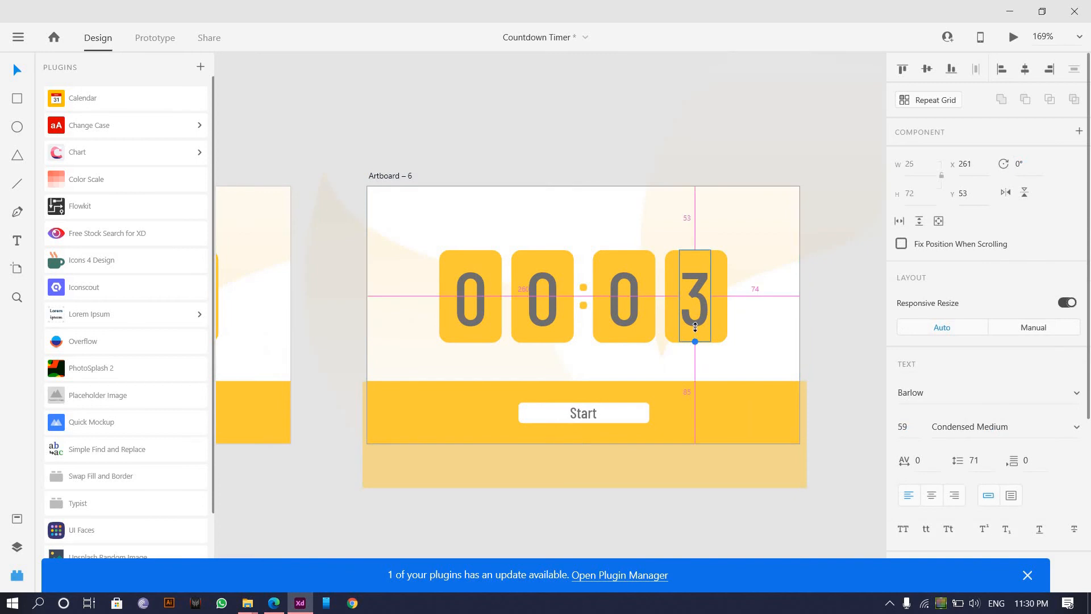
left_click_drag(695, 327, 698, 305)
key("ctrl+z")
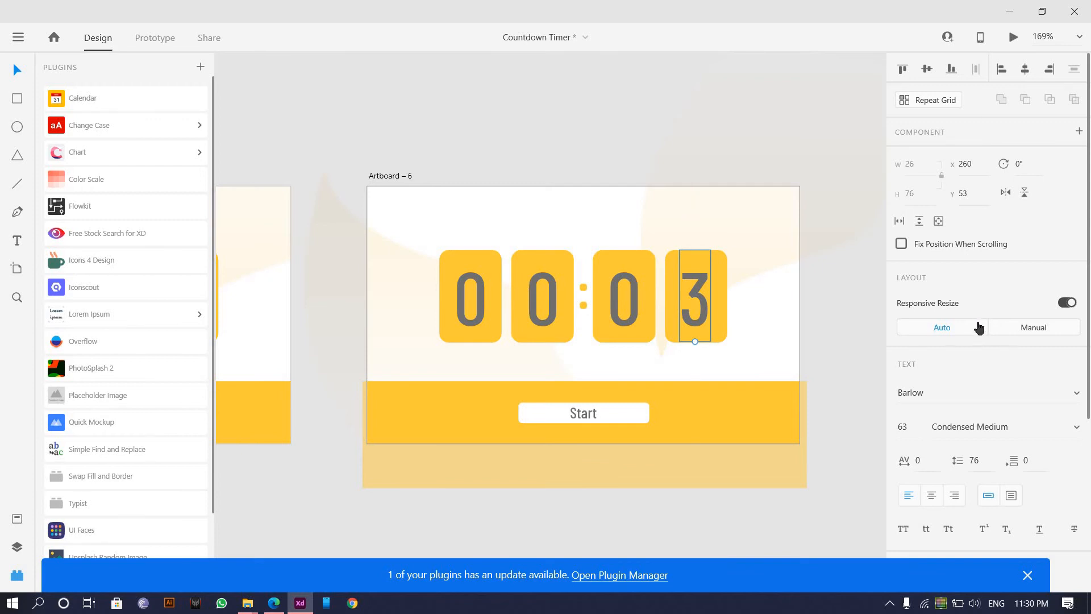
scroll(1028, 484, "down", 5)
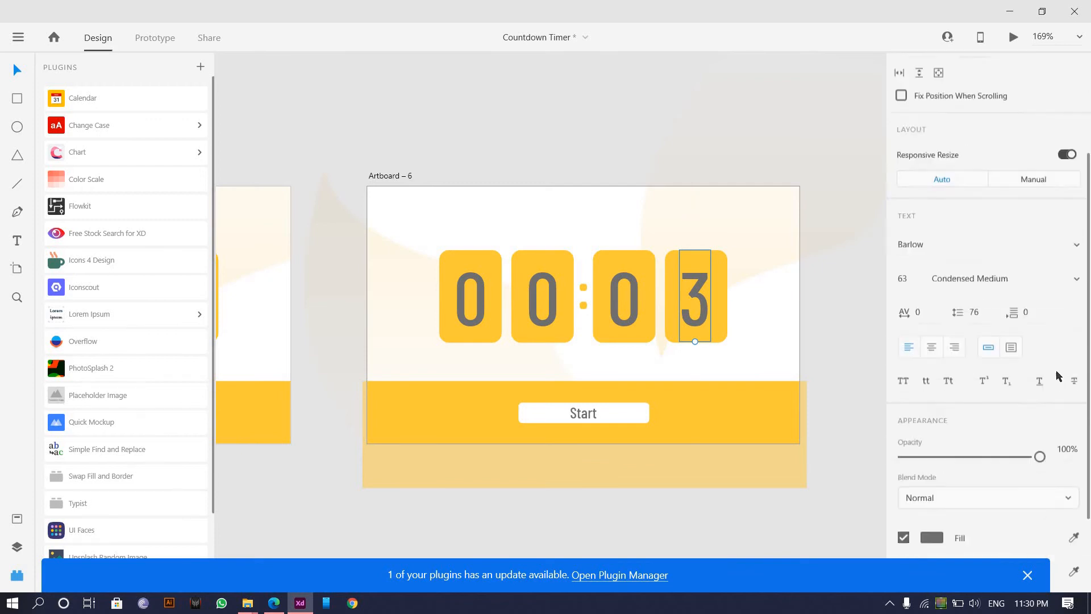
left_click_drag(1037, 362, 695, 300)
left_click(724, 323)
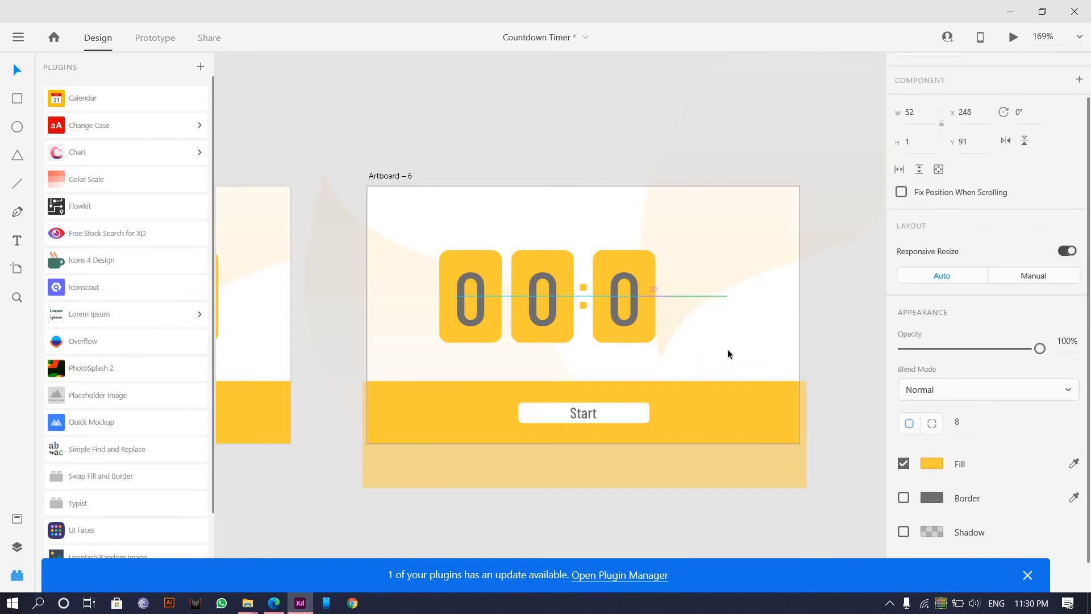
Duplicate Artboard – 6 and place the copy next to it, aligned in the row.
scroll(622, 278, "down", 8)
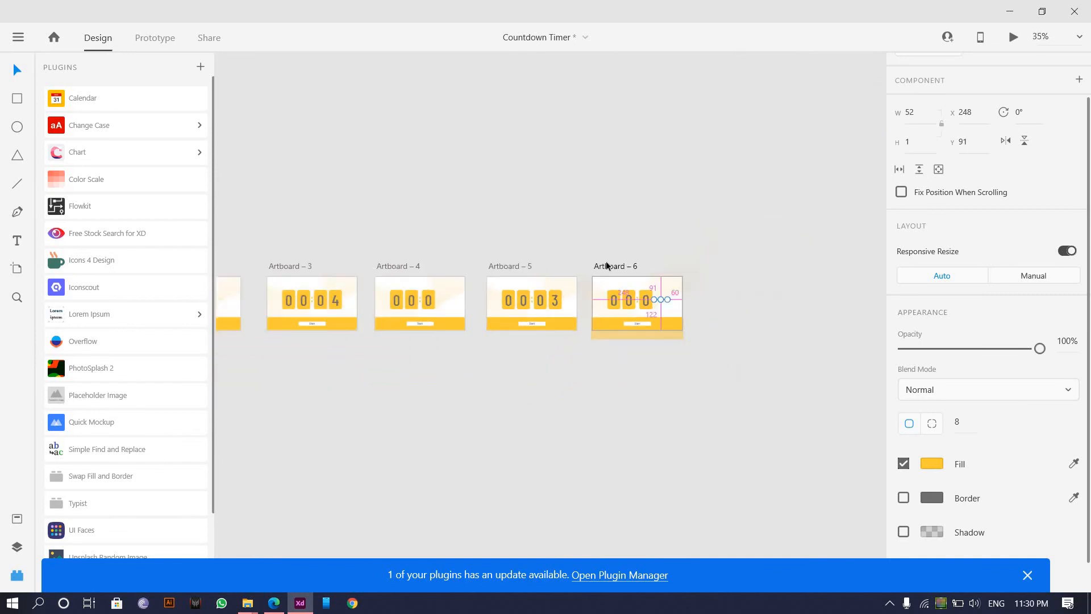
left_click_drag(605, 262, 724, 259)
scroll(653, 301, "right", 3)
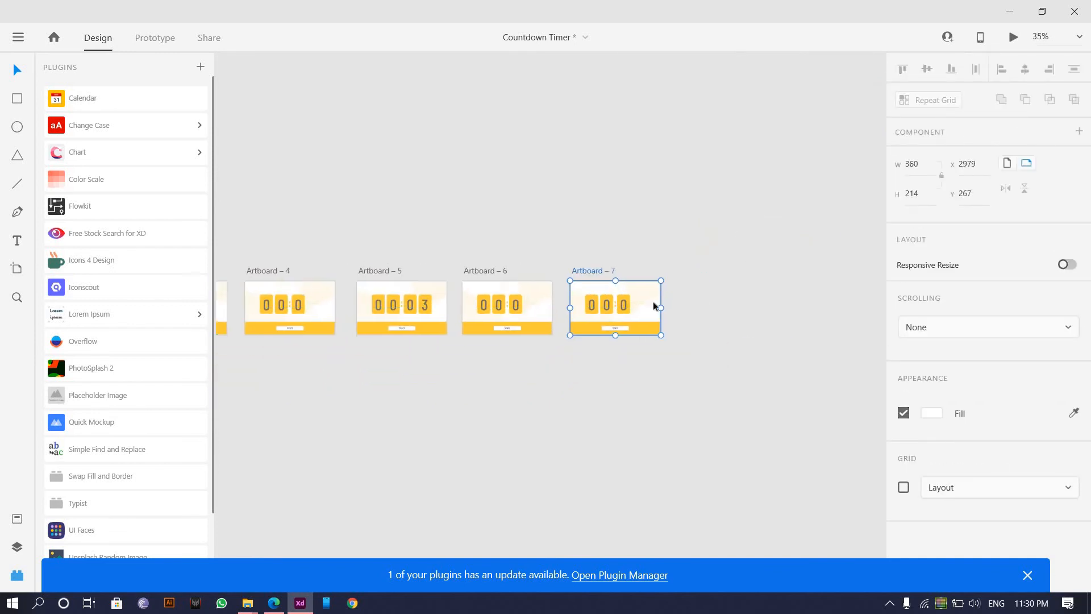
Expand the collapsed last digit box on Artboard – 7 from its center to a height of 77 px.
scroll(653, 301, "up", 8)
left_click(670, 360)
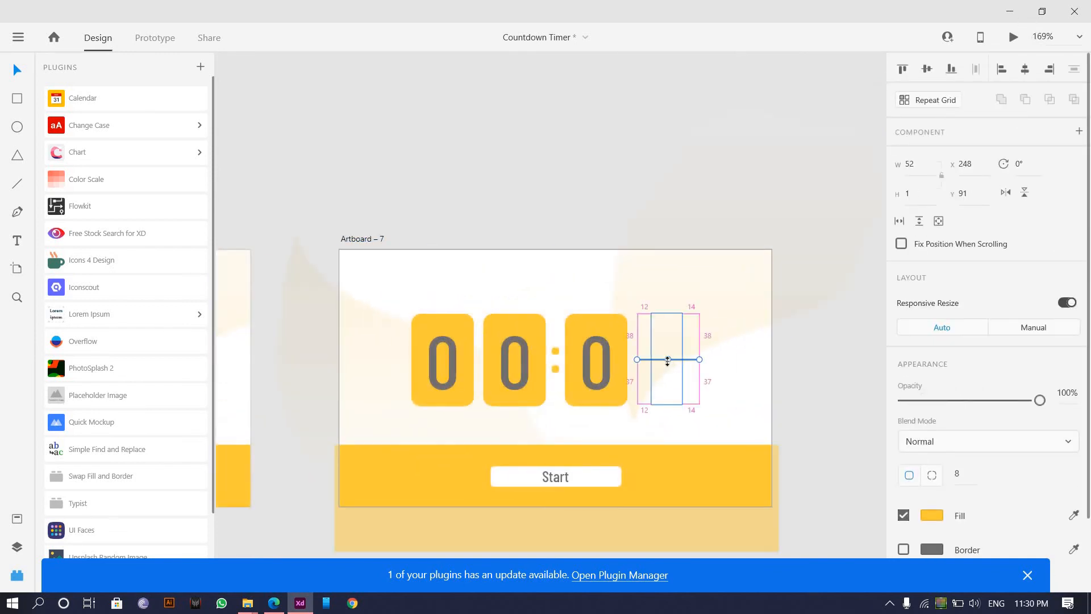
left_click_drag(668, 360, 666, 408)
key("ctrl+z")
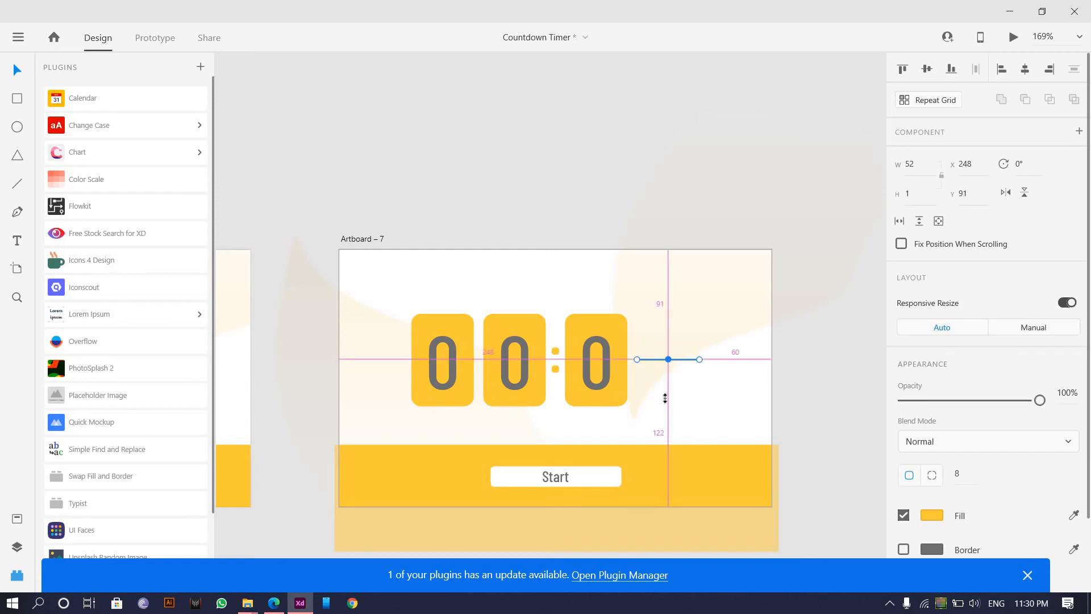
left_click_drag(665, 398, 664, 409)
scroll(653, 392, "up", 5)
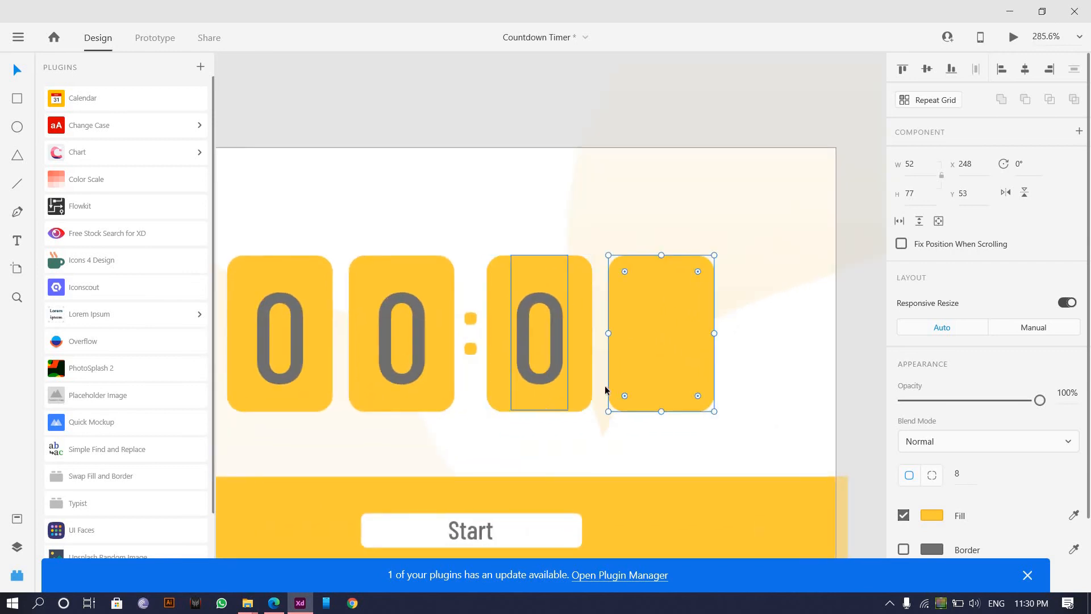
Change the hidden last digit on Artboard – 7 to 2 and set its opacity to 100%.
left_click(587, 390)
left_click(648, 378)
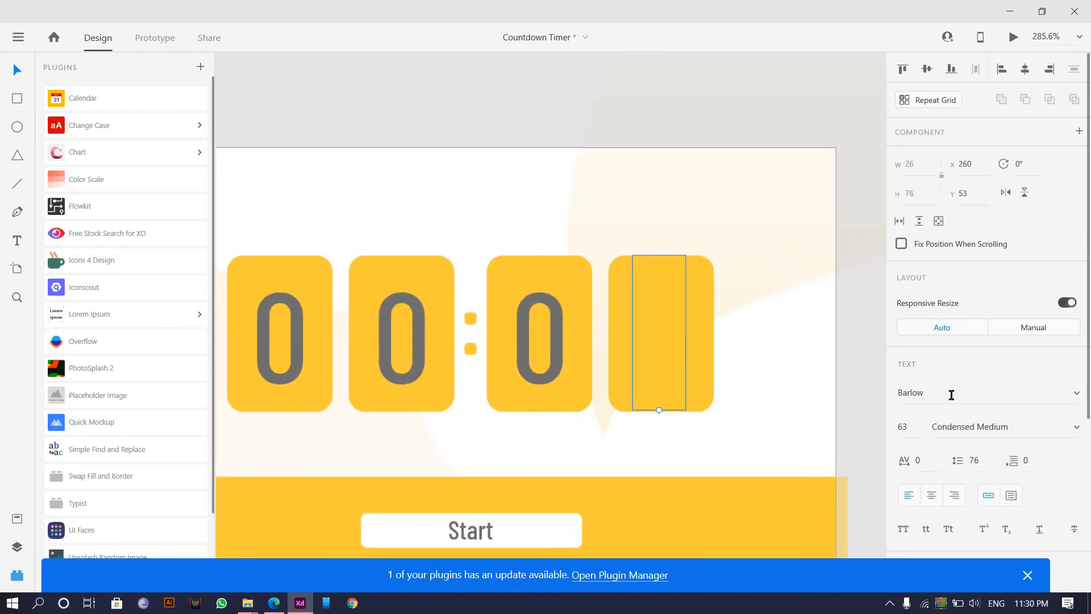
scroll(949, 451, "down", 5)
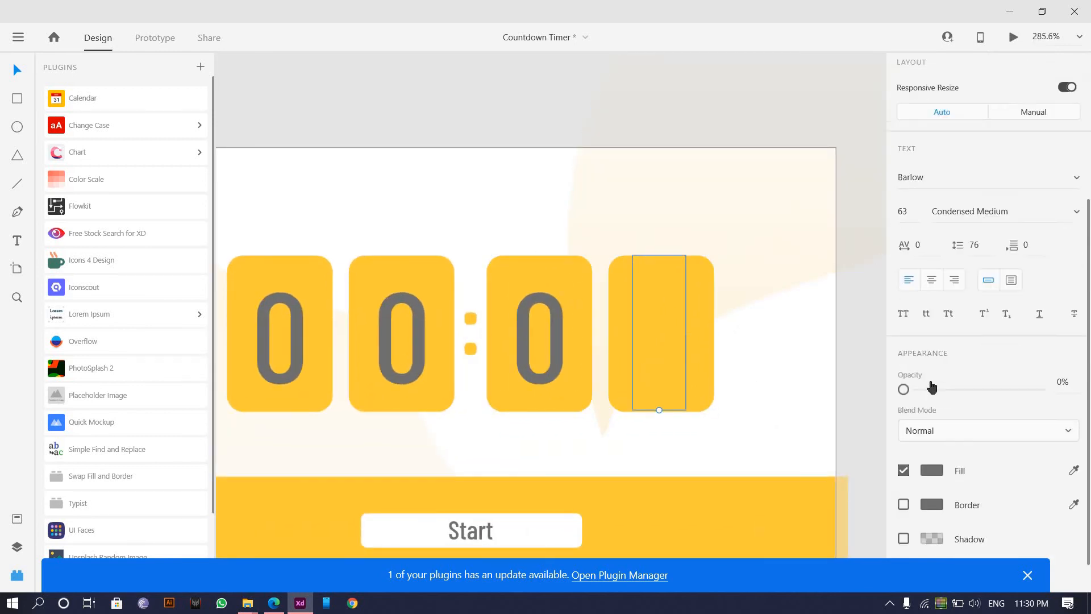
double_click(667, 333)
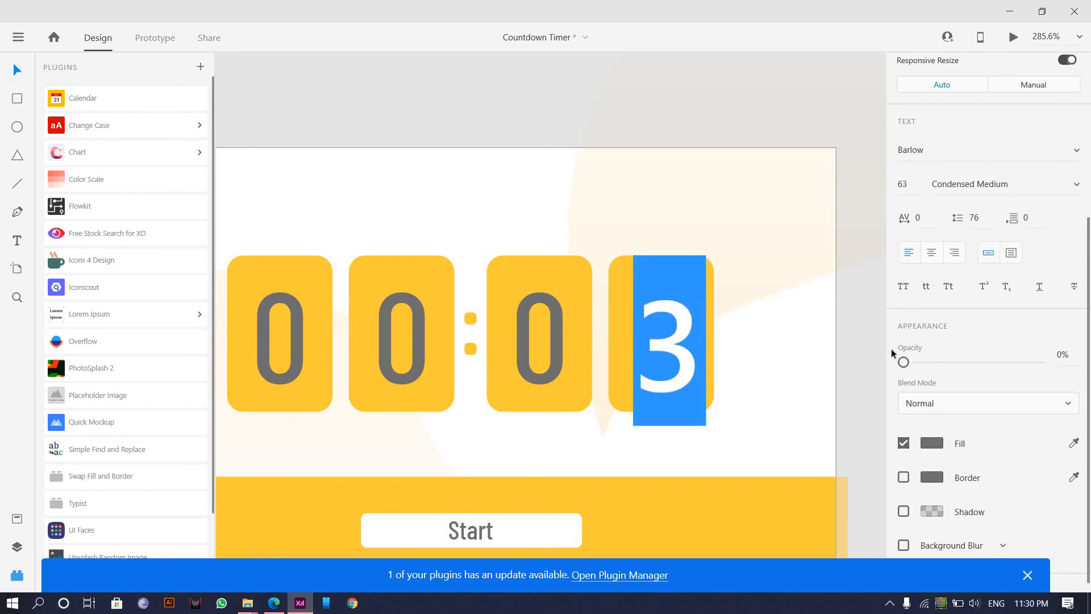
type("2")
key("Escape")
key("0")
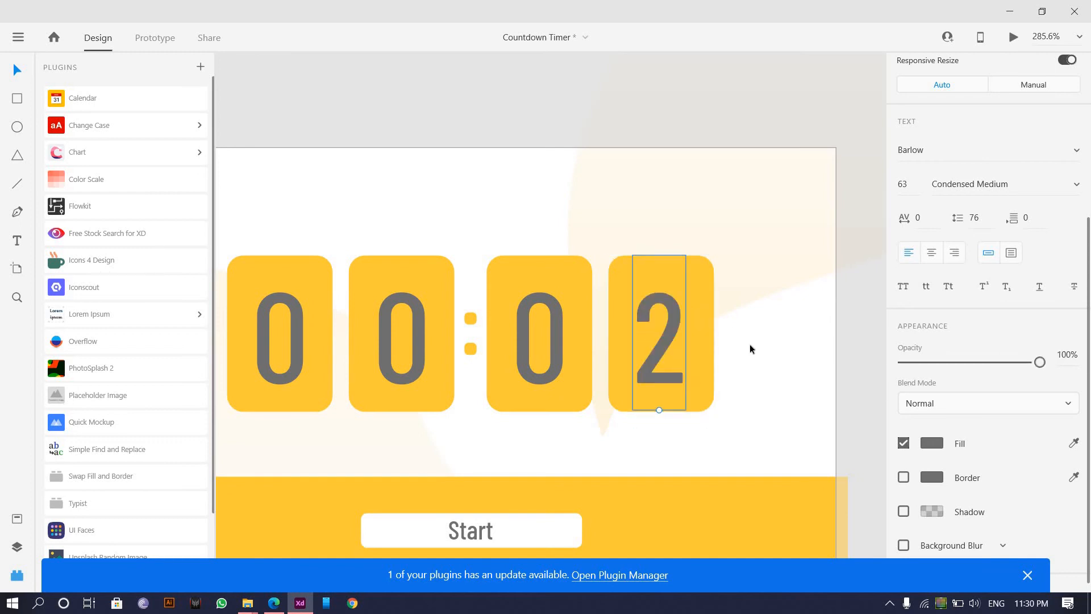
left_click(749, 344)
Duplicate Artboard – 7 and place the copy next to it at the end of the row.
scroll(750, 344, "down", 10)
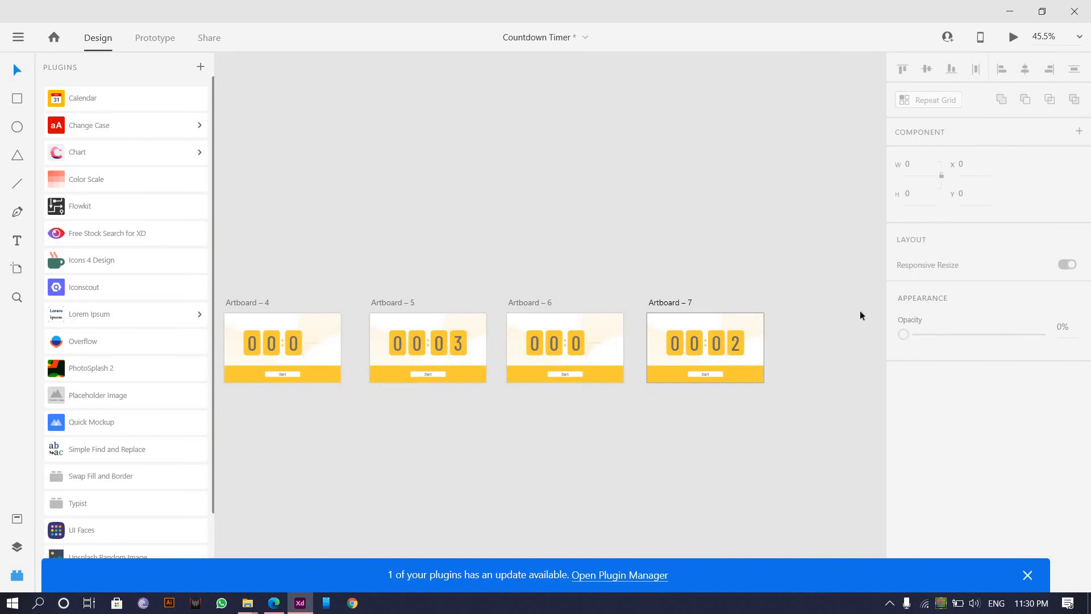
left_click_drag(667, 302, 799, 315)
left_click_drag(807, 266, 430, 267)
scroll(322, 373, "up", 1)
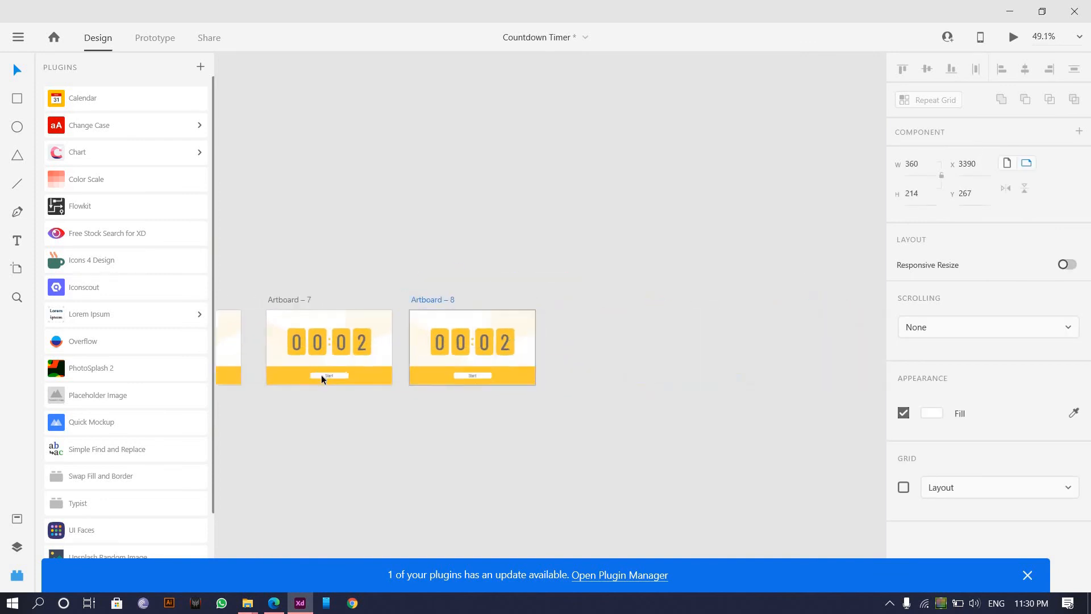
Hide the last digit 2 on Artboard – 8 by setting its opacity to 0%.
scroll(469, 353, "up", 5)
left_click(592, 349)
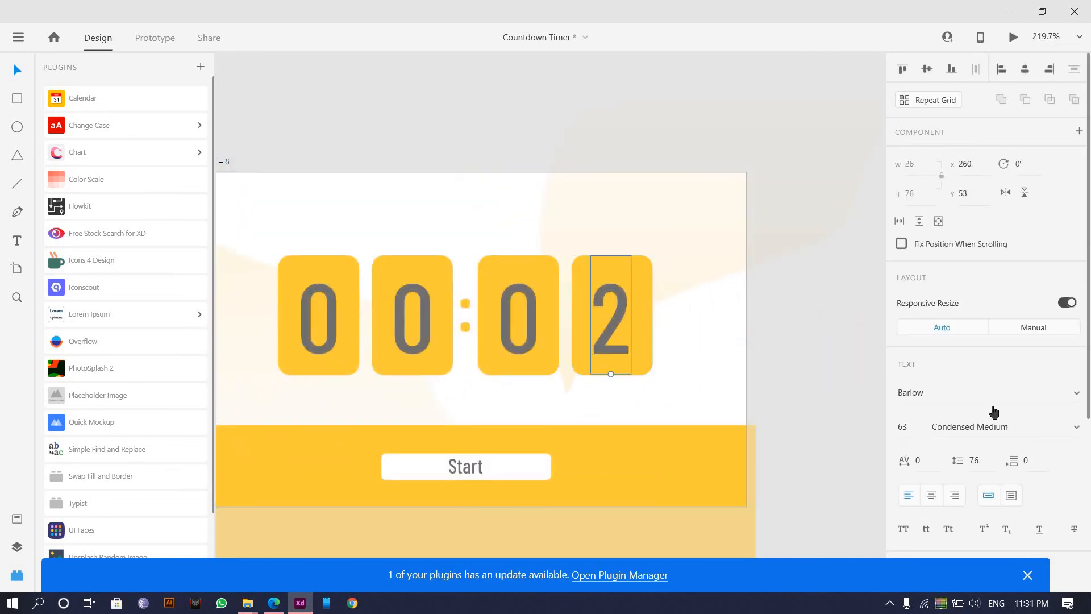
scroll(998, 423, "down", 5)
key("0")
key("0")
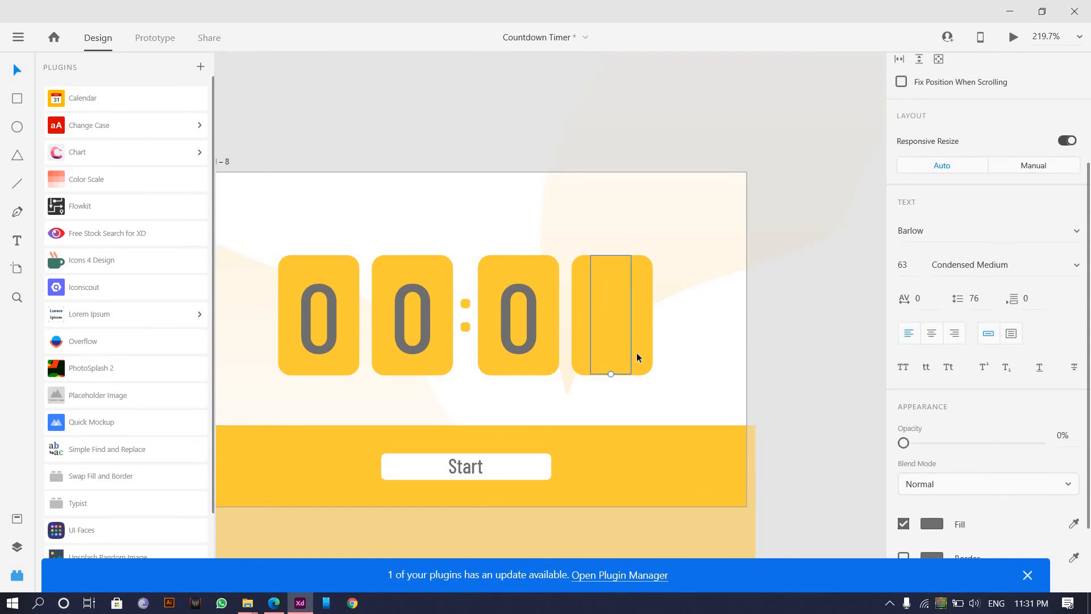
Collapse the last digit box on Artboard – 8 toward its center to a height of 1 px.
left_click(613, 372)
left_click_drag(608, 335, 598, 317)
scroll(598, 317, "down", 3)
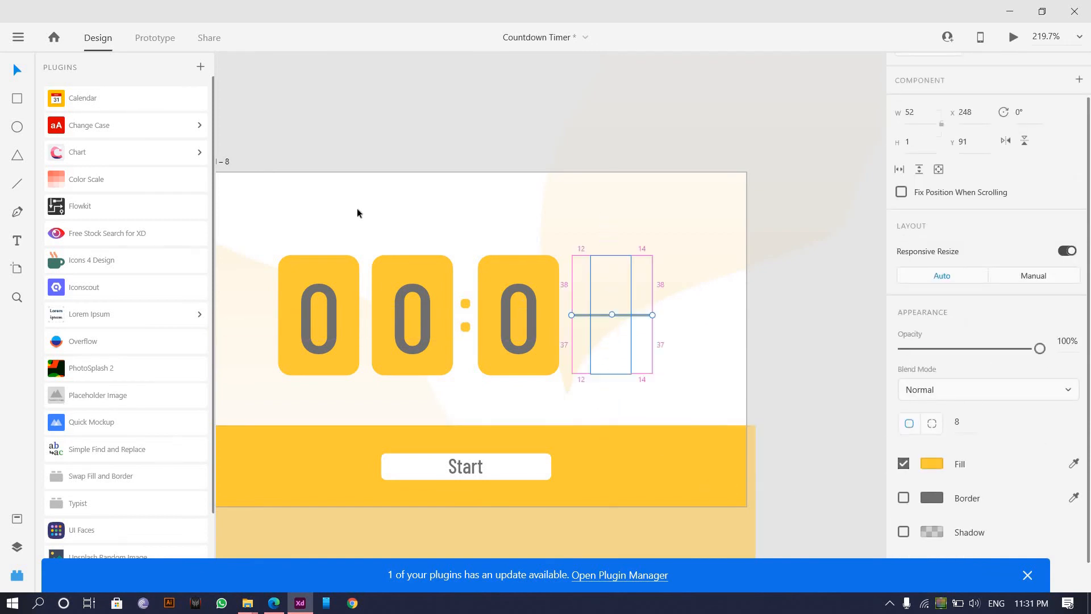
Duplicate Artboard – 8 to the end of the row and expand the copy's collapsed last digit box from its center to the other boxes' height.
left_click_drag(415, 239, 700, 238)
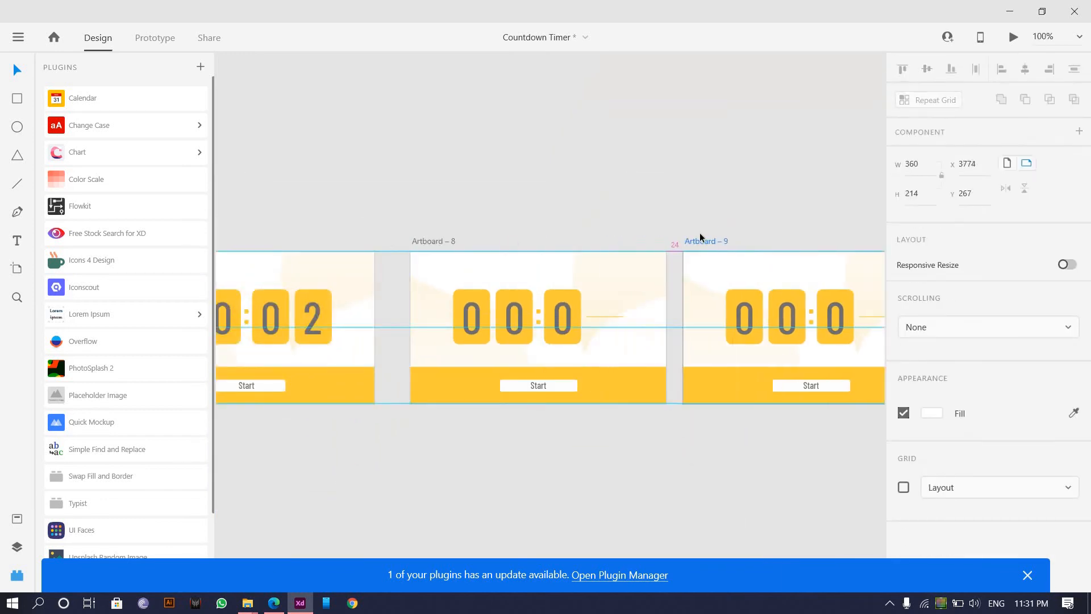
scroll(565, 341, "up", 3)
scroll(570, 365, "up", 3)
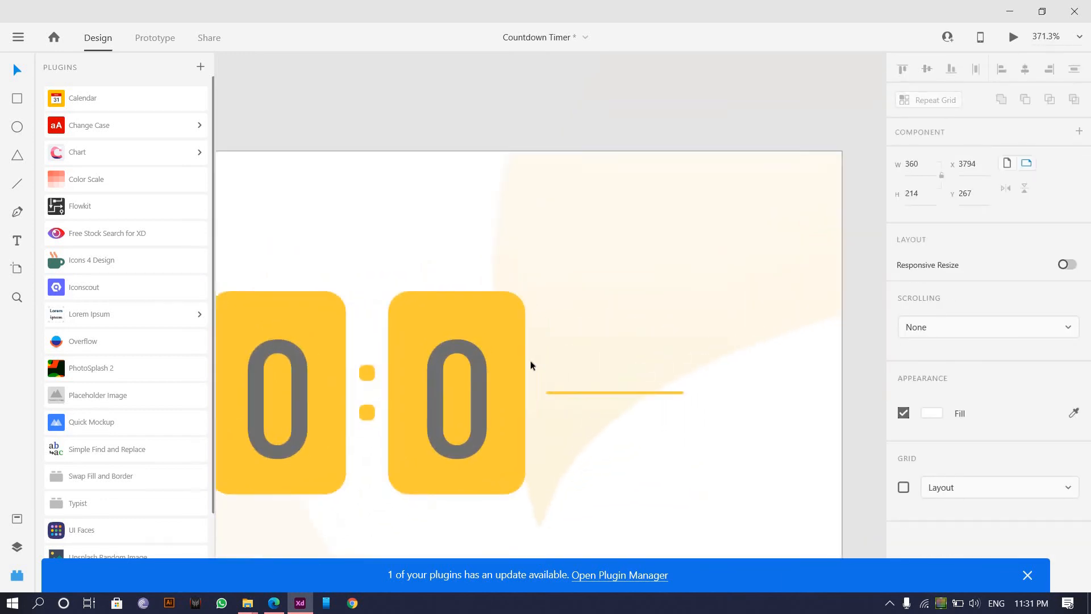
left_click(528, 359)
left_click_drag(528, 358, 516, 257)
Change the hidden last digit on Artboard – 9 to 1.
left_click(536, 329)
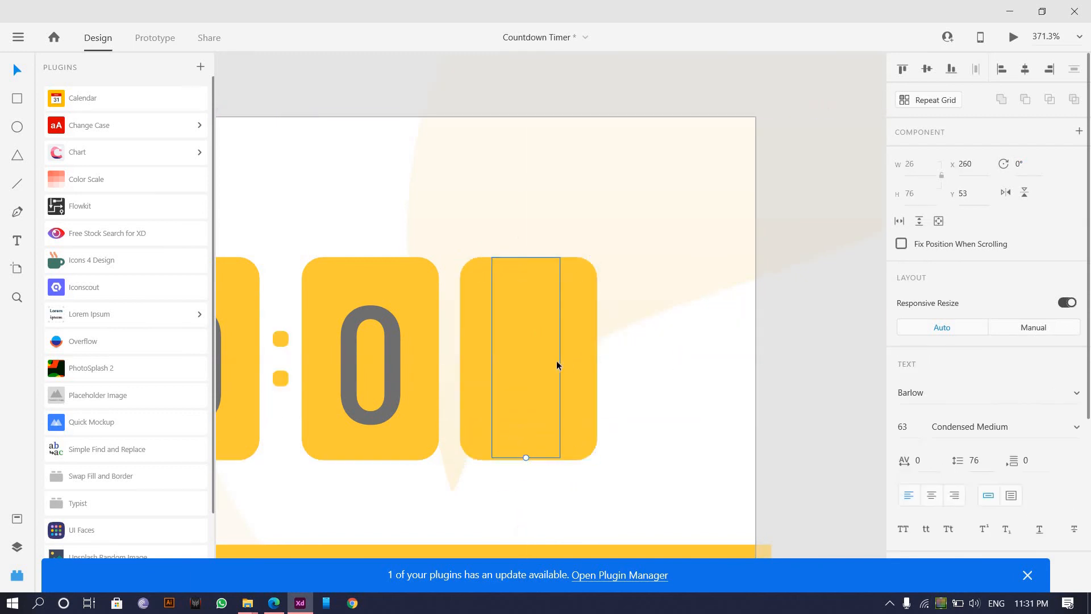
double_click(534, 365)
type("1")
left_click(947, 398)
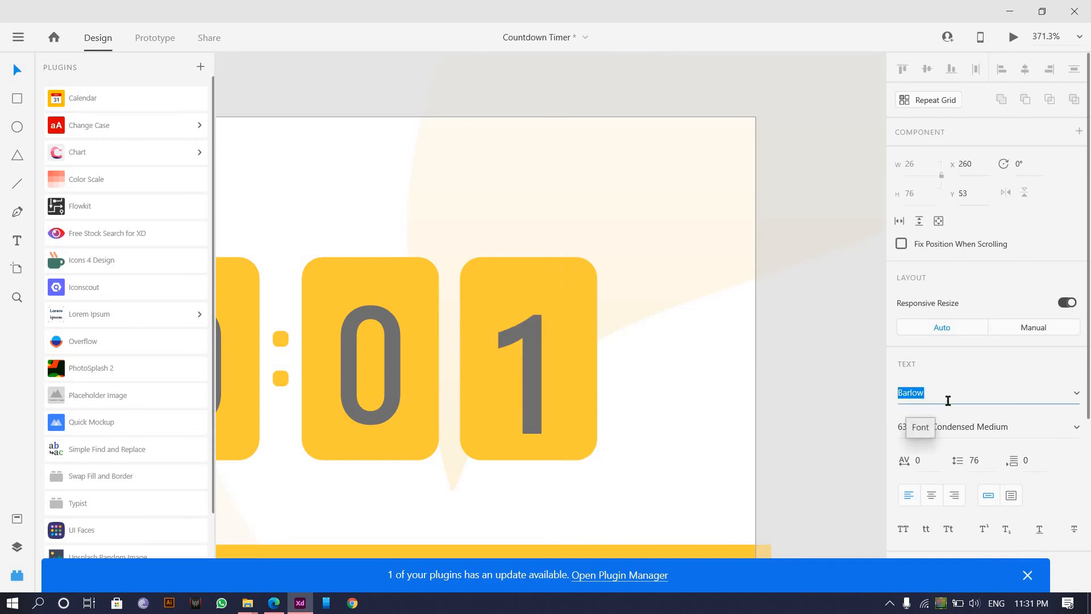
key("Down")
key("Down")
key("Down")
left_click(796, 412)
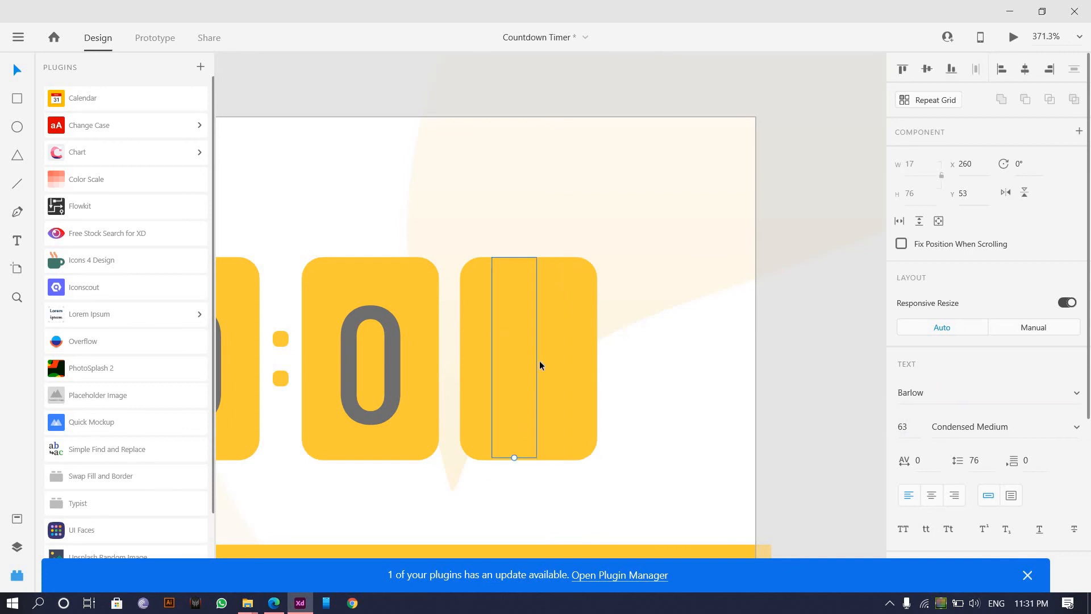
Make the digit 1 on Artboard – 9 fully opaque and center it in its box at X 266.
left_click(538, 361)
double_click(522, 363)
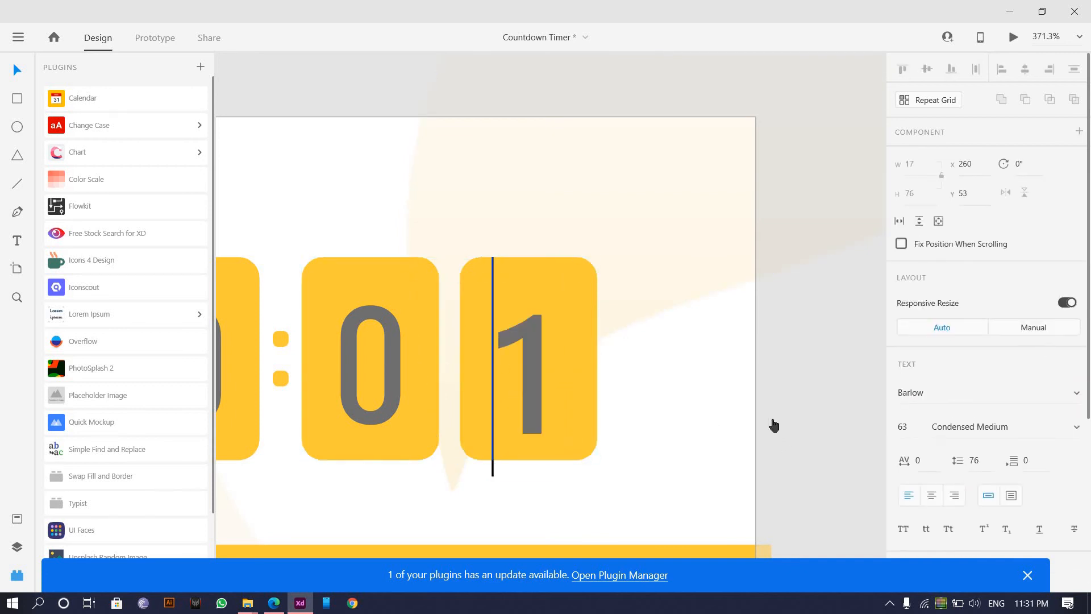
left_click(755, 417)
double_click(511, 363)
key("ctrl+a")
scroll(938, 467, "down", 5)
key("Escape")
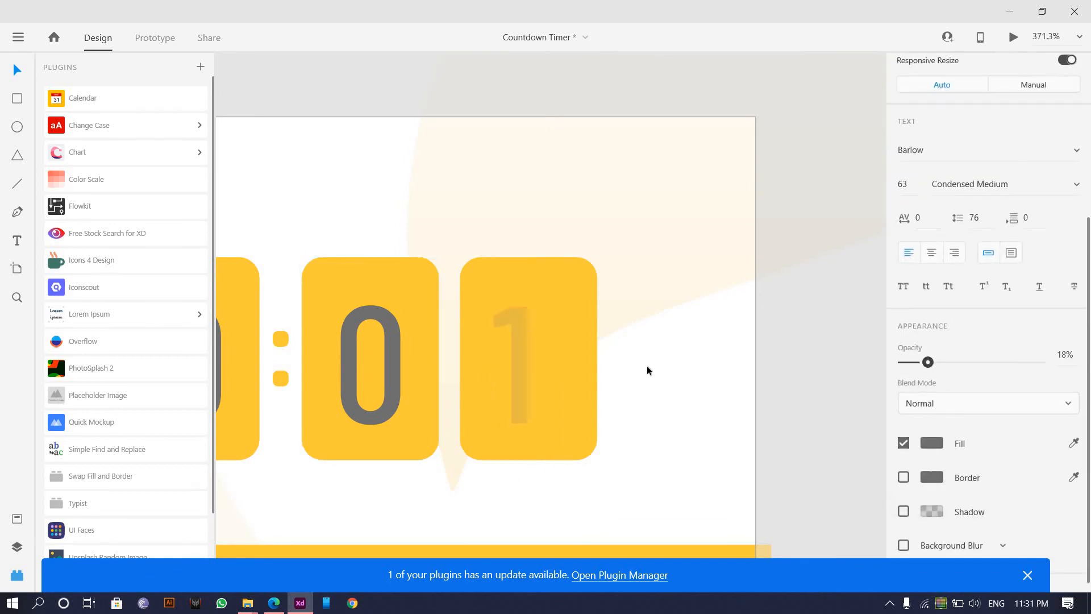
left_click(499, 373)
left_click_drag(520, 373, 527, 373)
Change the Start button's label on Artboard – 3 to Stop.
scroll(519, 381, "down", 10)
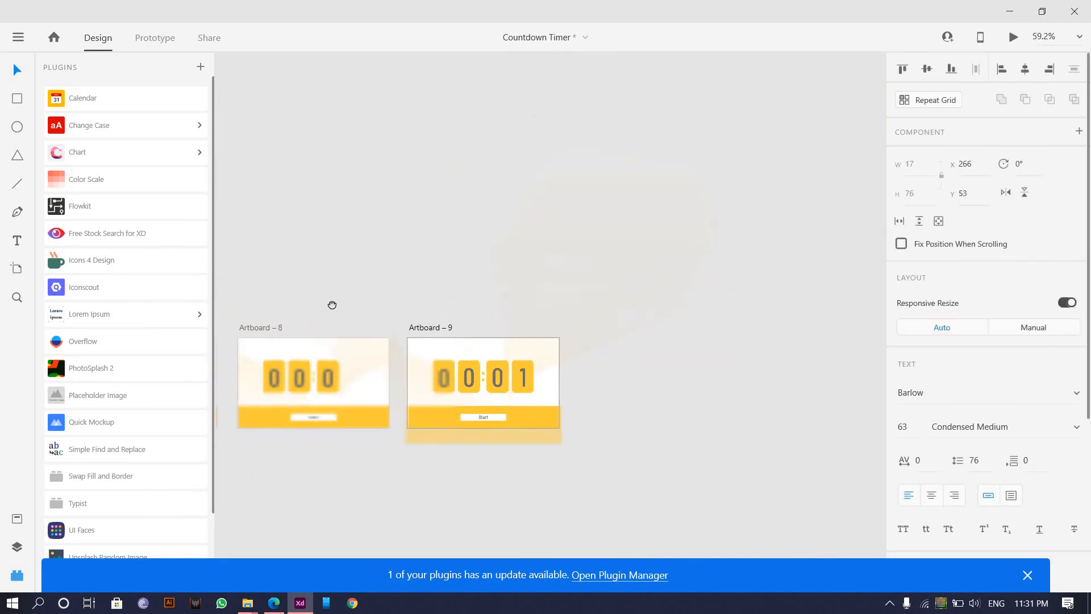
left_click_drag(273, 377, 377, 382)
left_click_drag(296, 447, 604, 390)
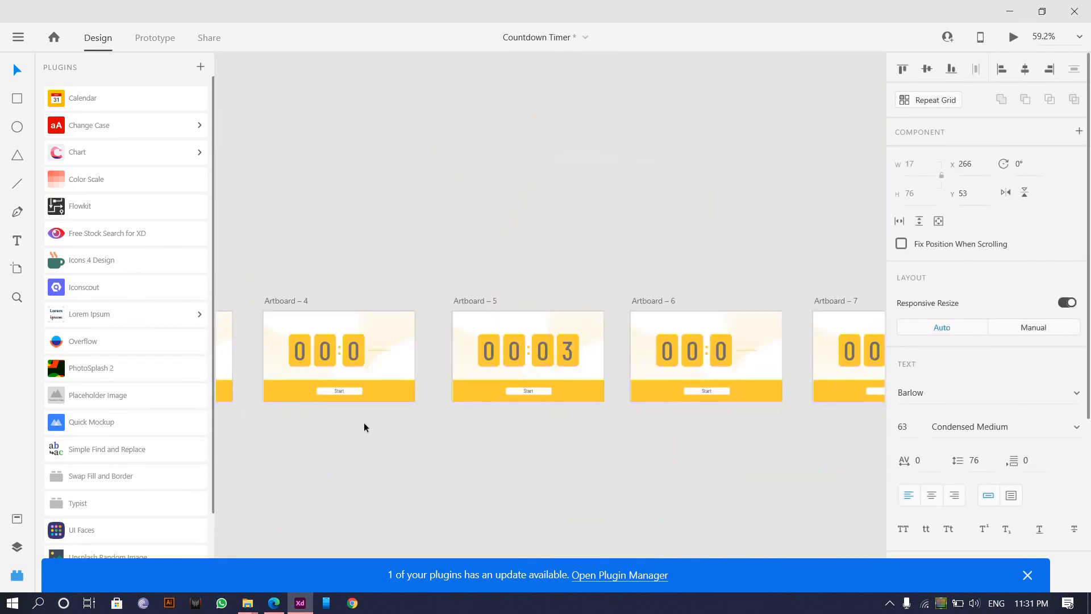
left_click_drag(364, 427, 546, 429)
scroll(348, 429, "up", 4)
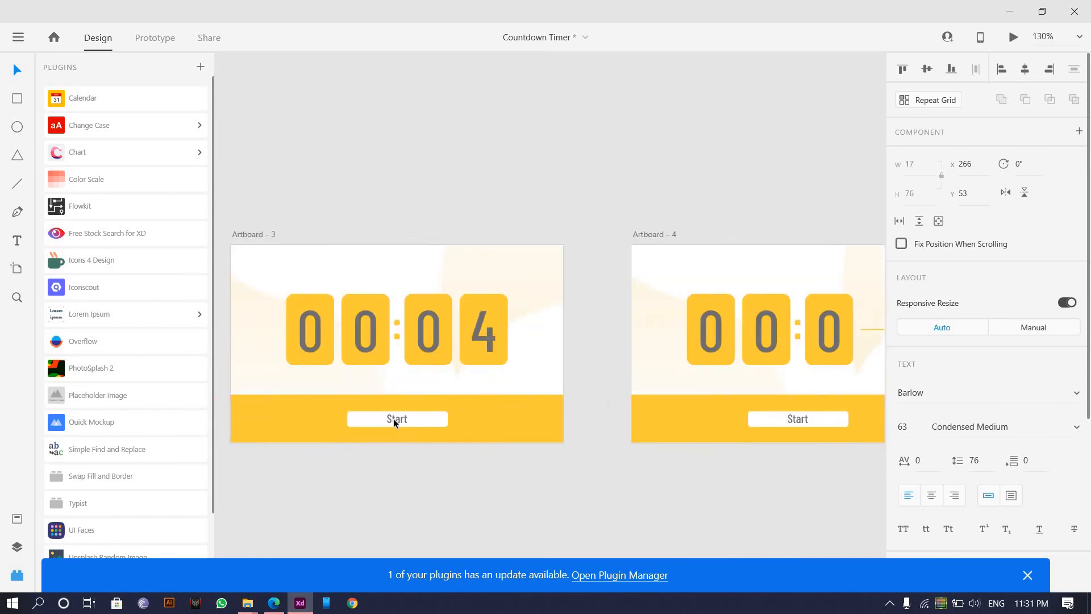
left_click(395, 422)
double_click(394, 420)
type("Stop")
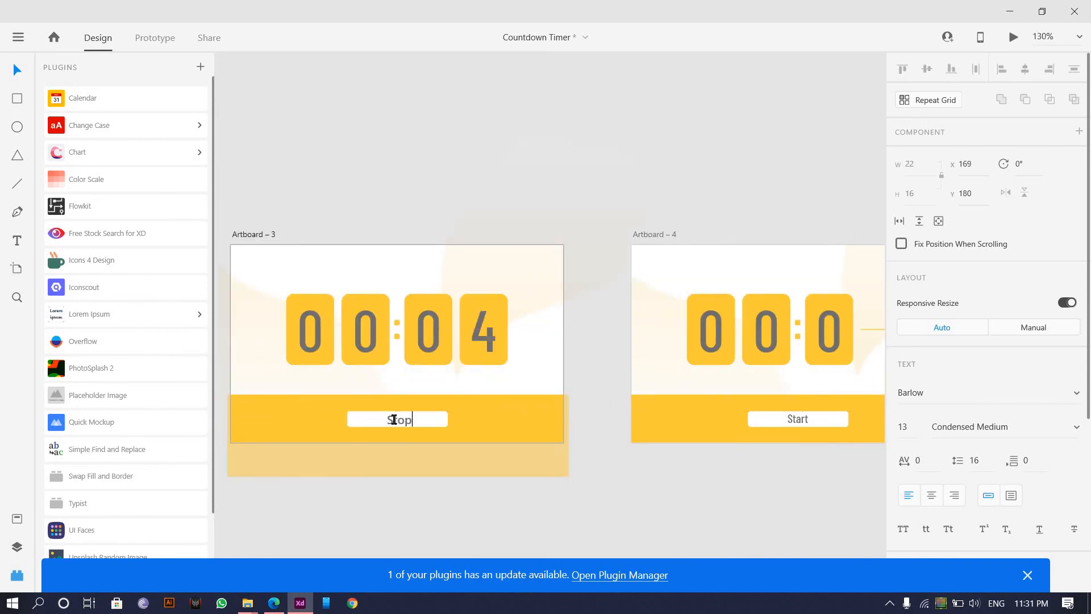
key("ctrl+a")
key("Escape")
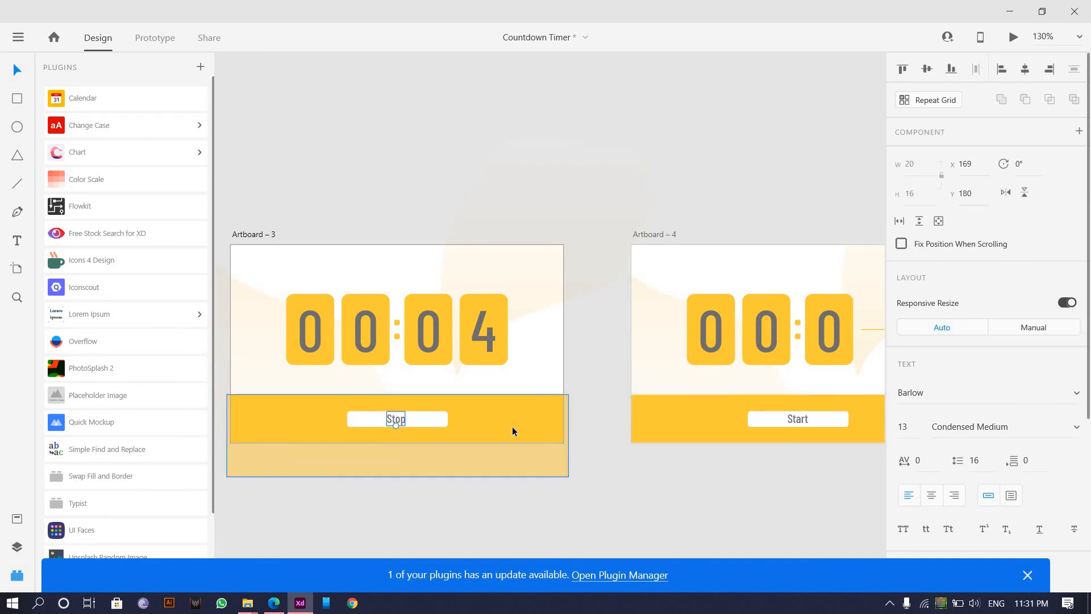
Set the Start button labels on Artboards 4 to 7 to centered text alignment.
left_click(796, 418)
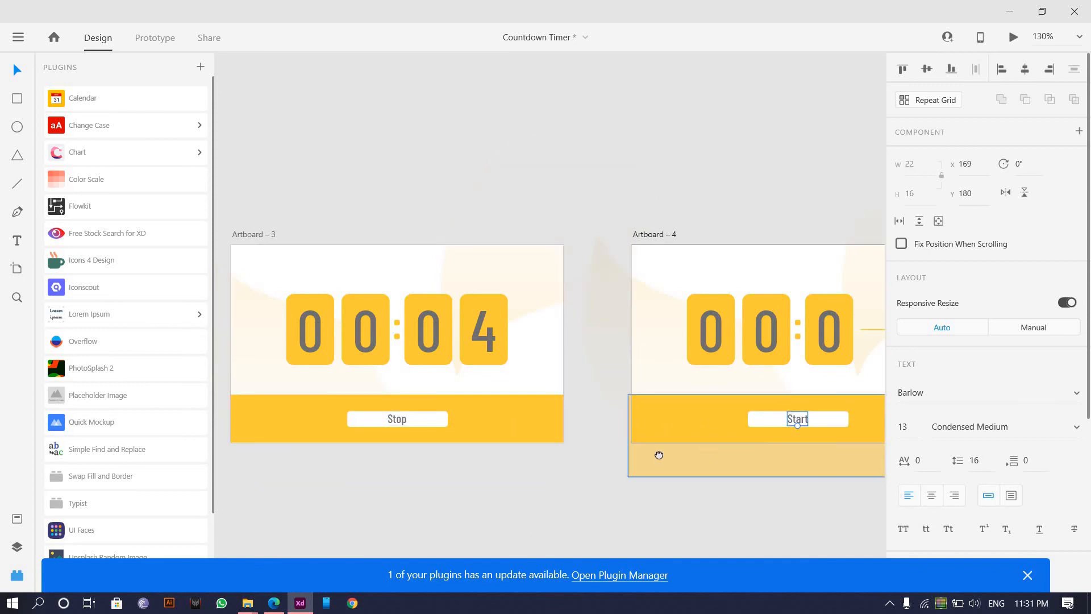
scroll(625, 443, "right", 3)
scroll(609, 441, "right", 10)
scroll(725, 435, "right", 2)
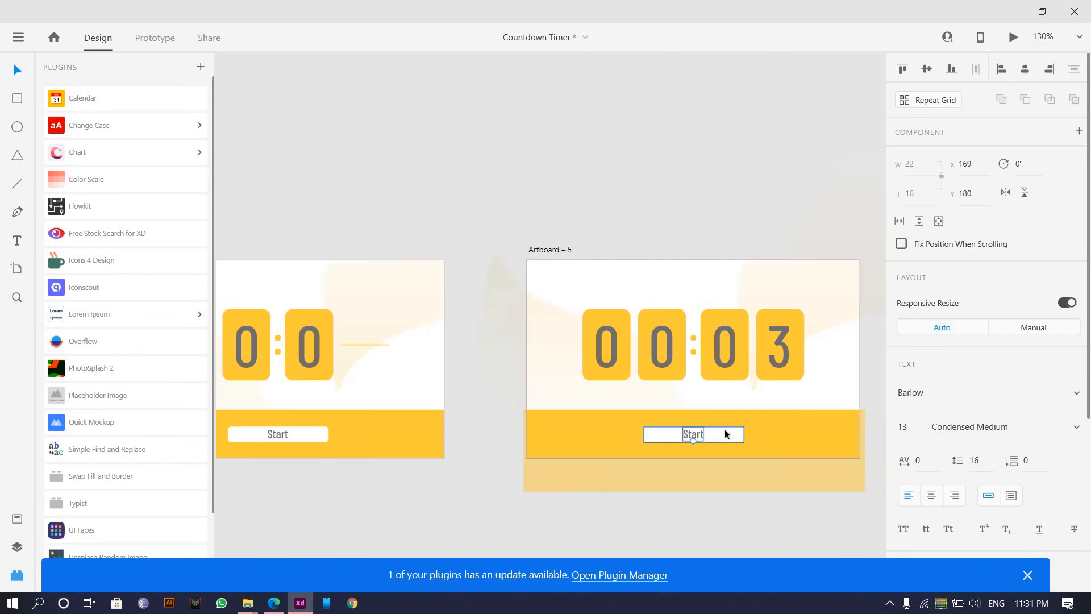
scroll(726, 434, "down", 4)
scroll(606, 435, "down", 2)
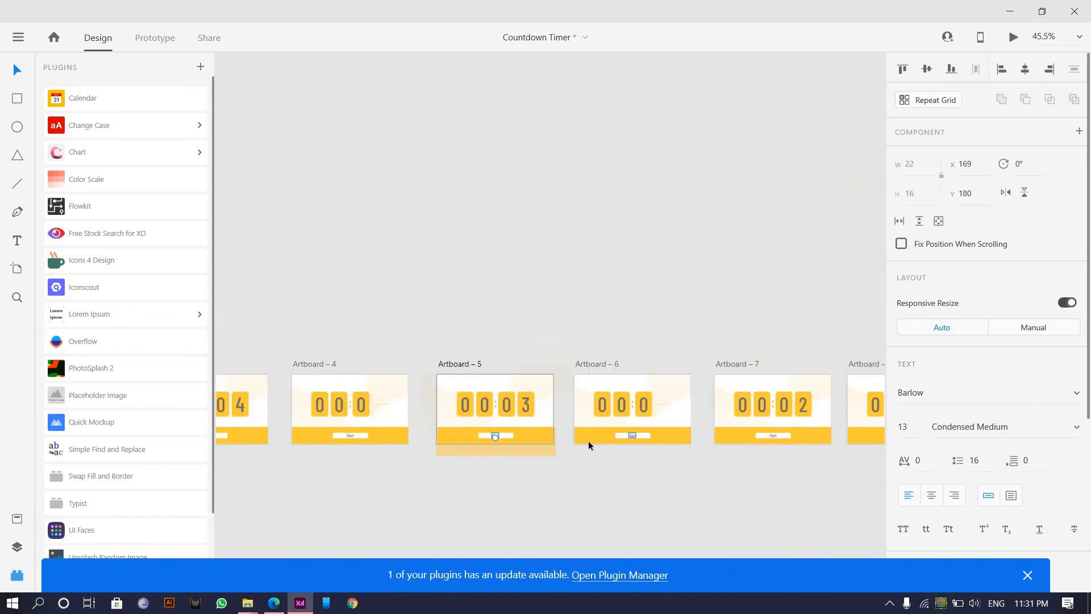
left_click(630, 436, "shift")
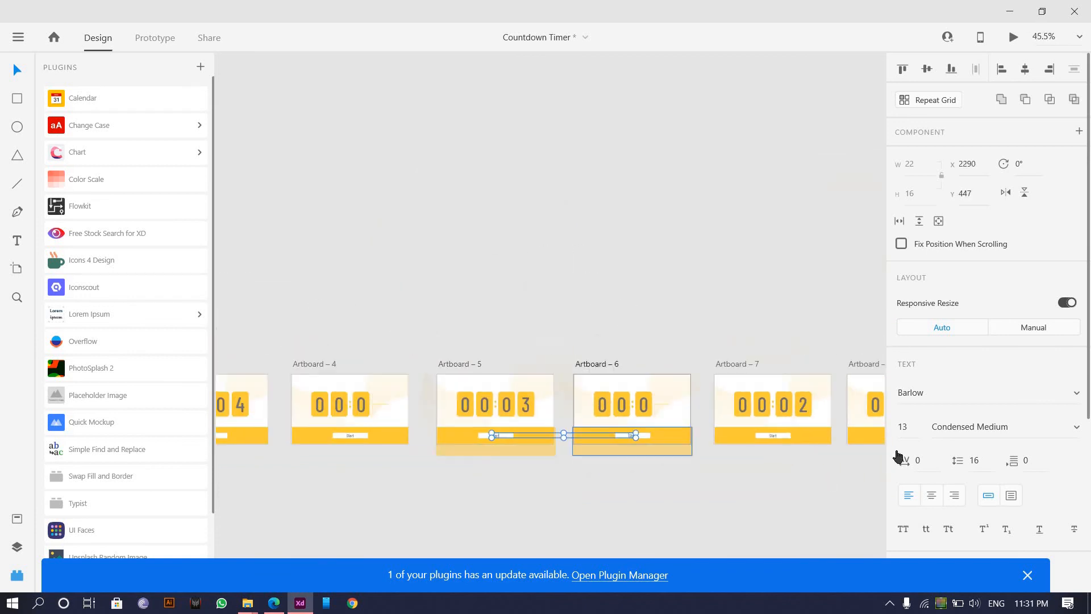
left_click(776, 438, "shift")
left_click(935, 503)
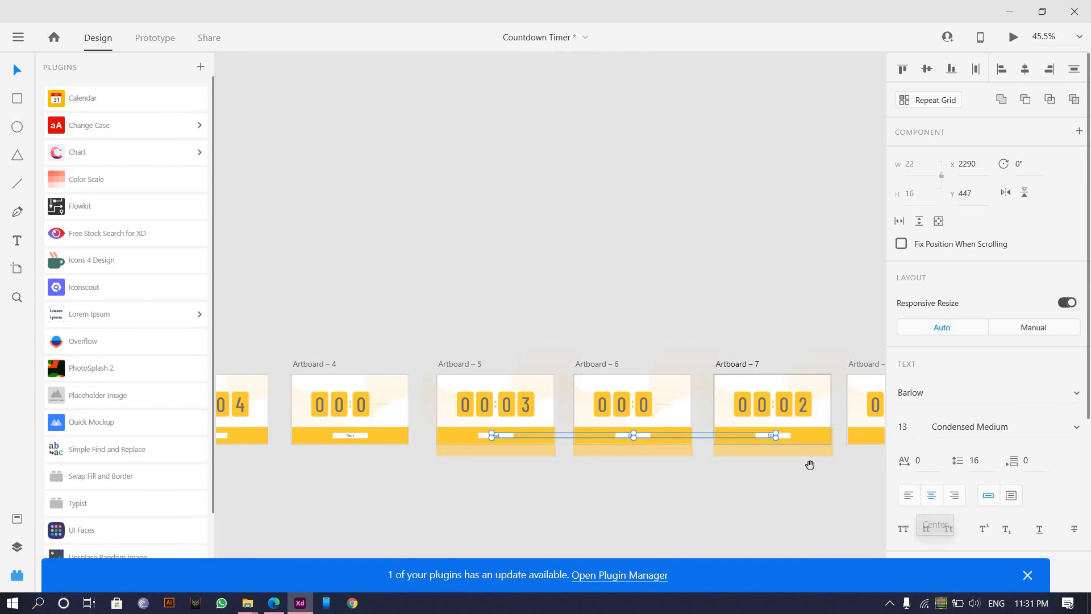
Add the Start labels on Artboards 8 and 9 to the selection and center their text alignment.
scroll(574, 443, "right", 5)
left_click(530, 428, "shift")
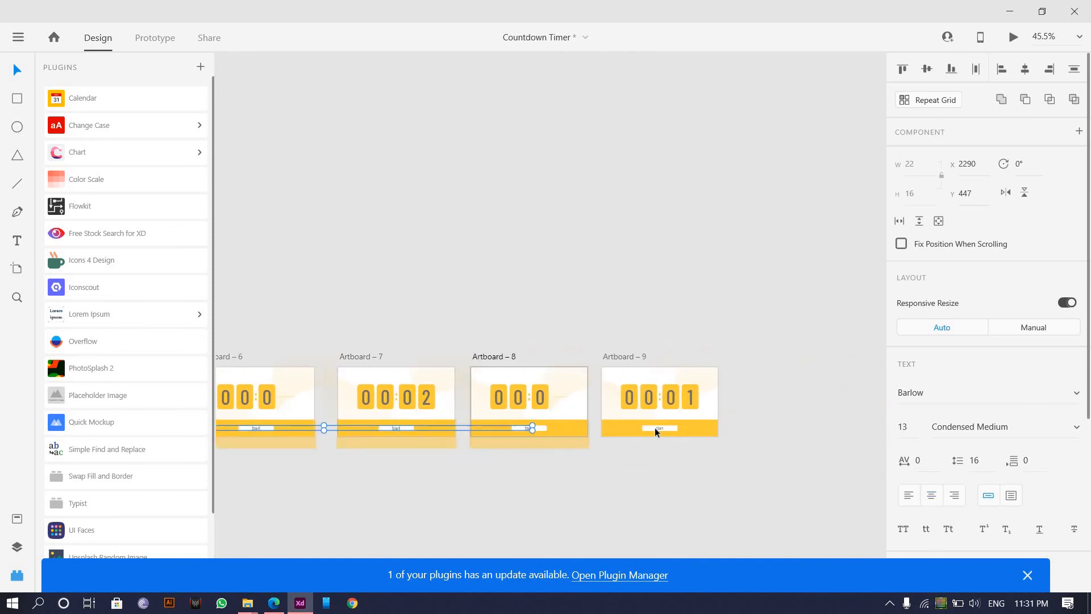
left_click(656, 428, "shift")
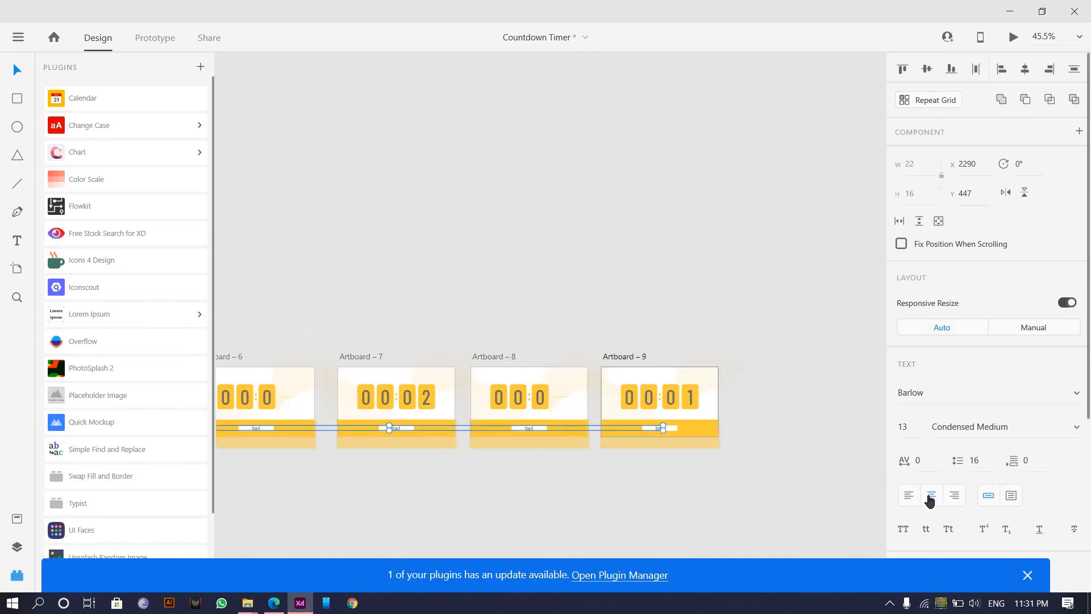
Change the Start button's label on Artboard – 4 to Stop.
scroll(380, 507, "left", 5)
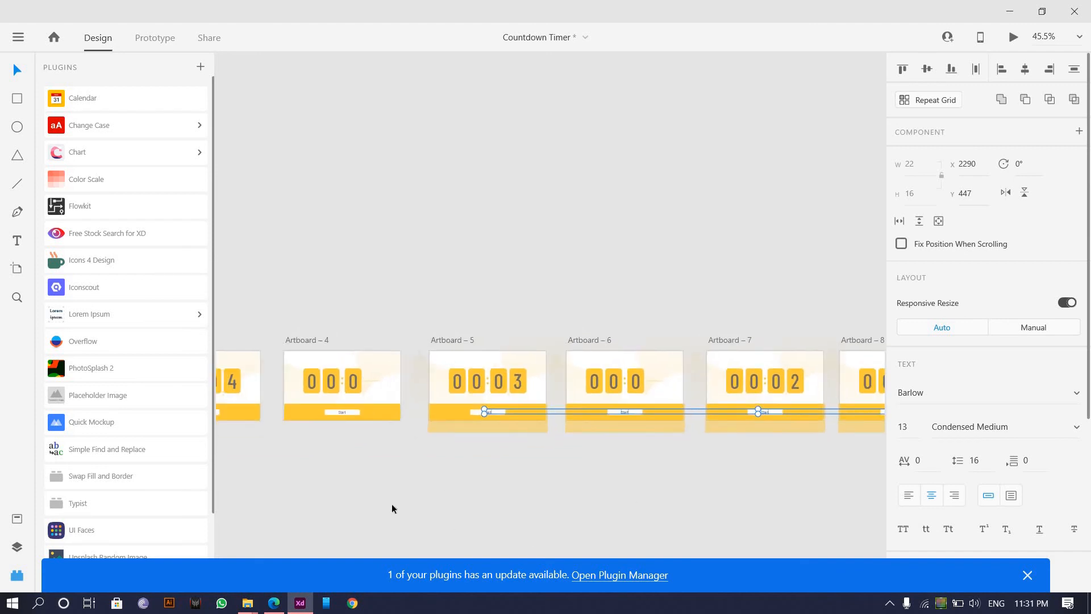
scroll(338, 426, "up", 6)
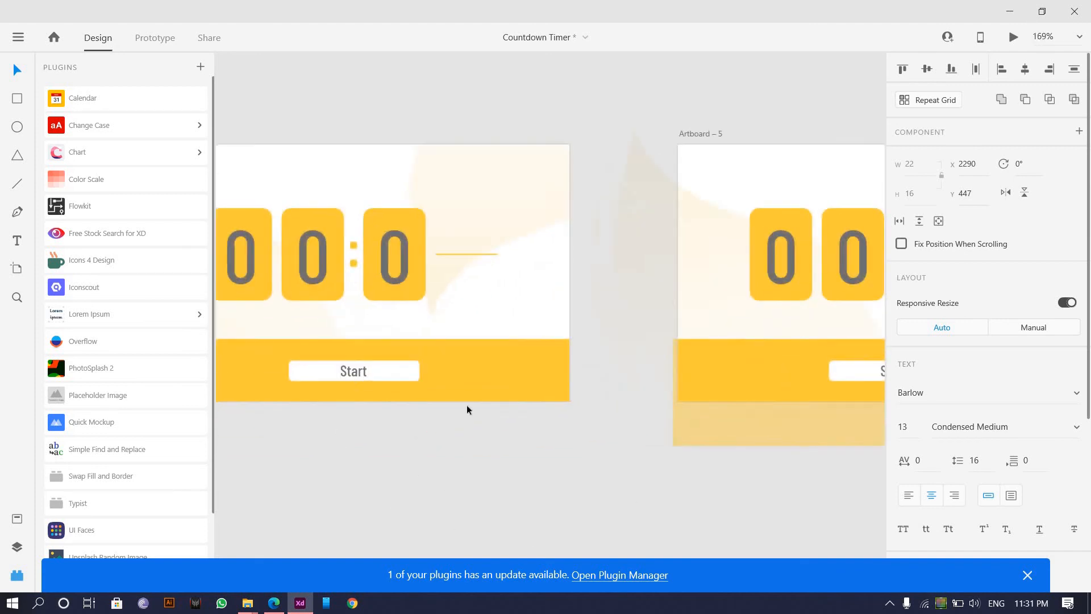
left_click(354, 372, "ctrl")
left_click(356, 372)
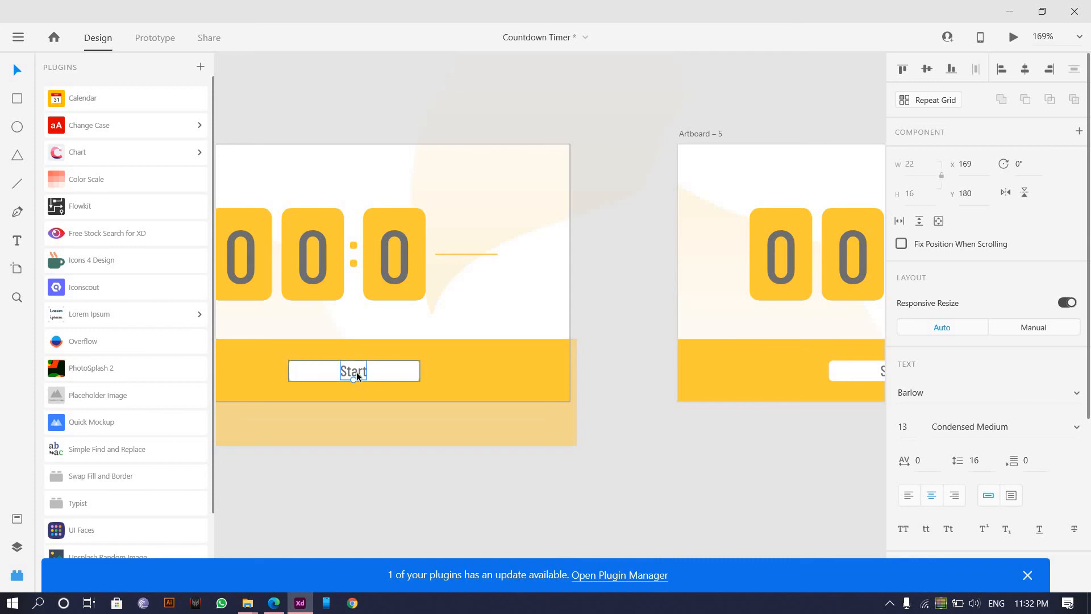
double_click(355, 372)
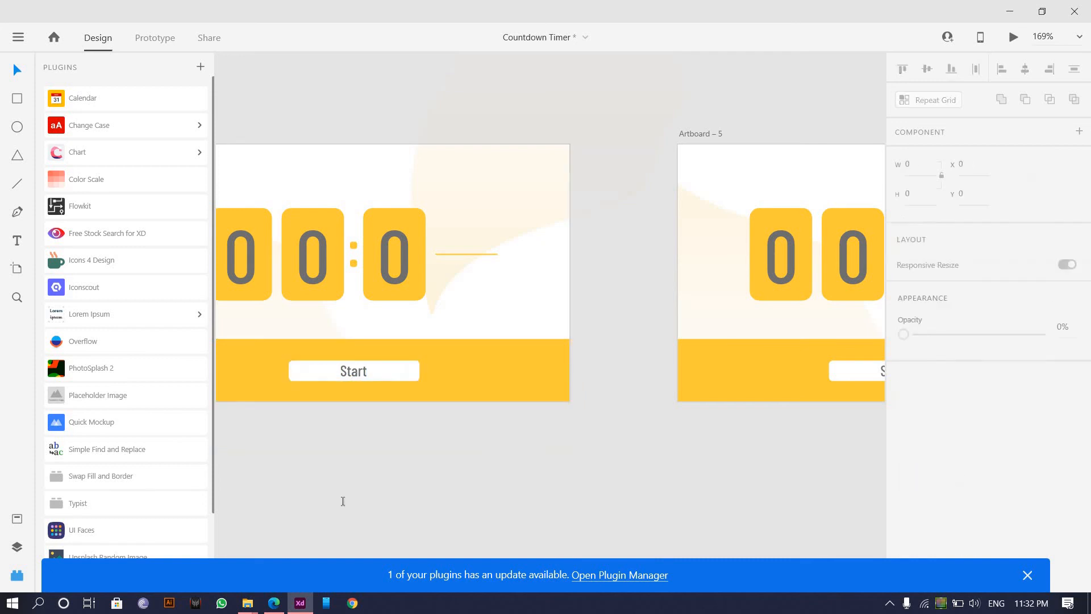
double_click(353, 372)
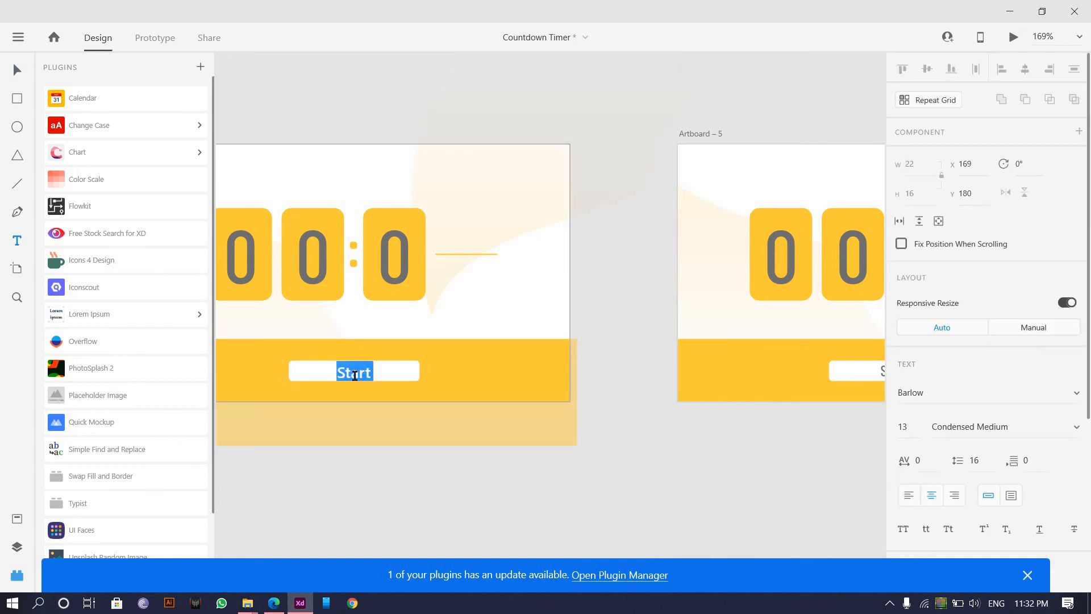
type("Stop")
Change the Start button's label on Artboard – 5 to Stop.
left_click_drag(745, 321, 366, 340)
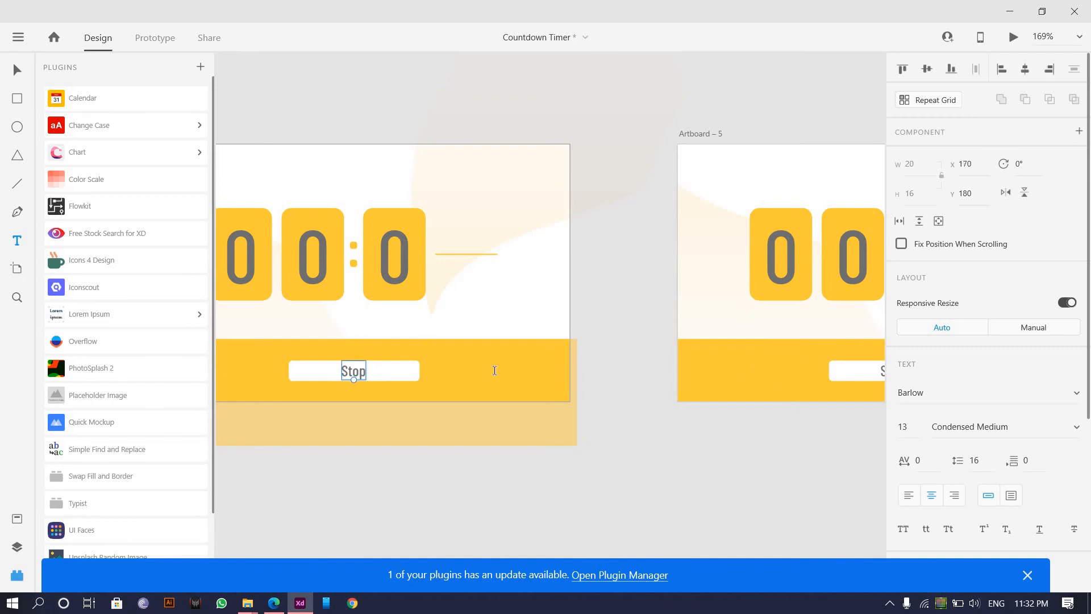
key("ctrl+a")
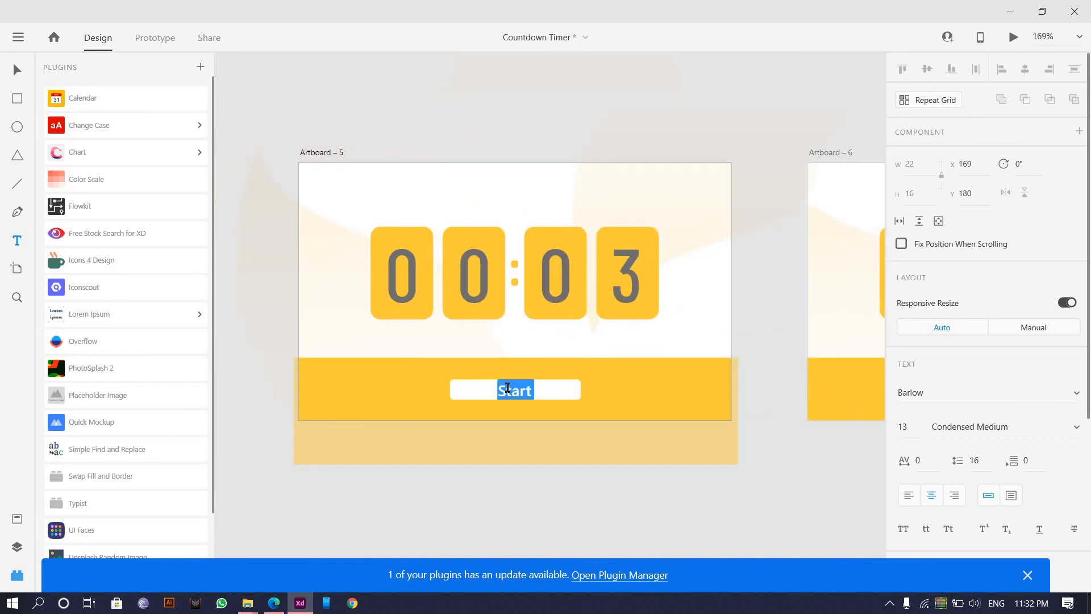
type("Stop")
key("Escape")
Change the Start button's label on Artboard – 6 to Stop.
left_click_drag(701, 369, 252, 354)
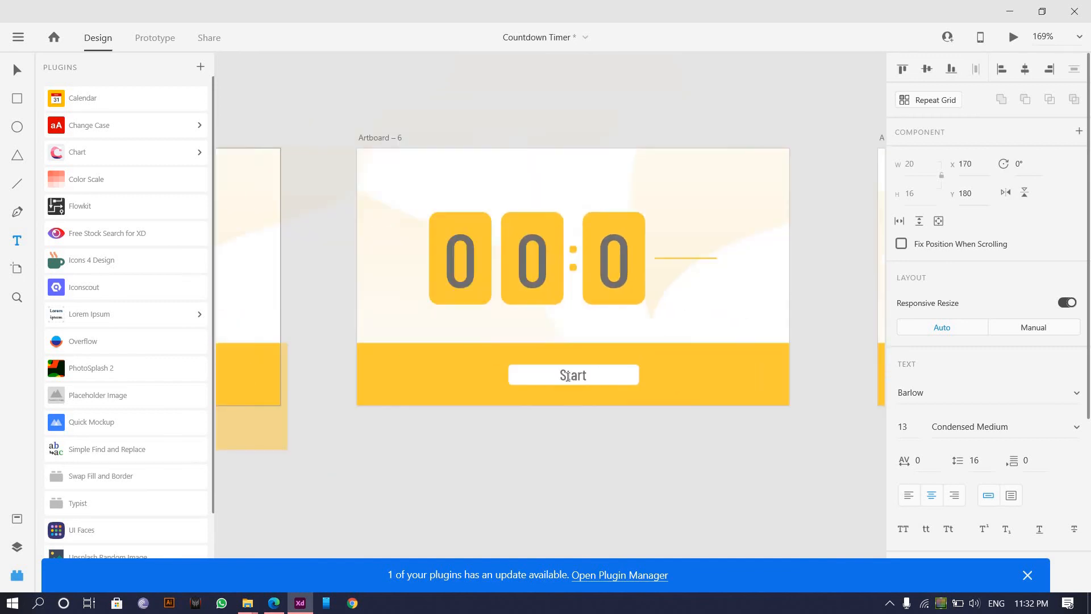
left_click(569, 378)
double_click(568, 378)
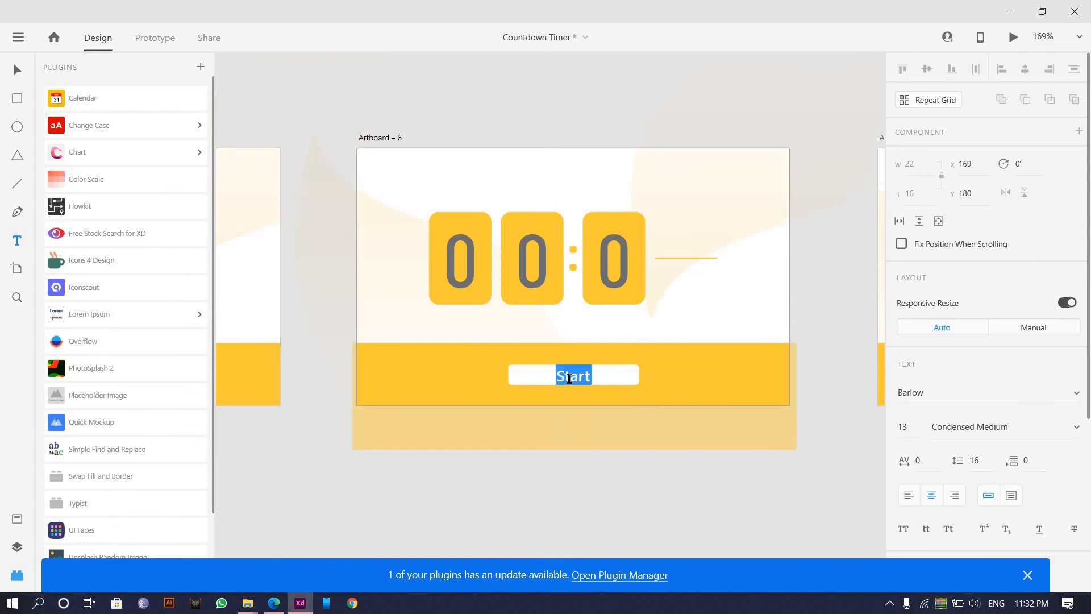
type("Stop")
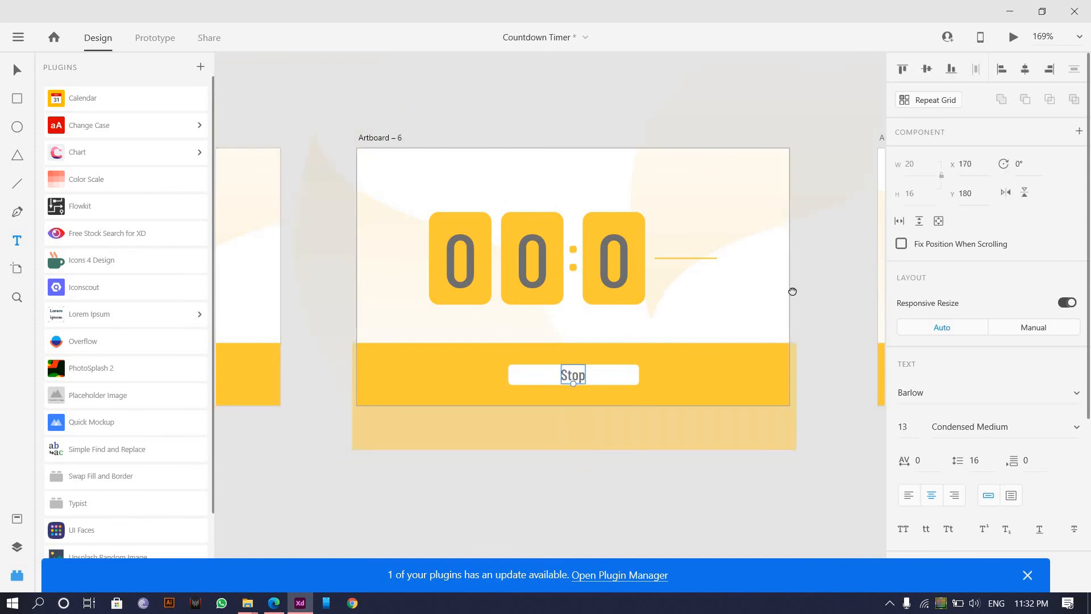
Change the Start button's label on Artboard – 7 to Stop.
scroll(792, 290, "right", 8)
double_click(604, 380)
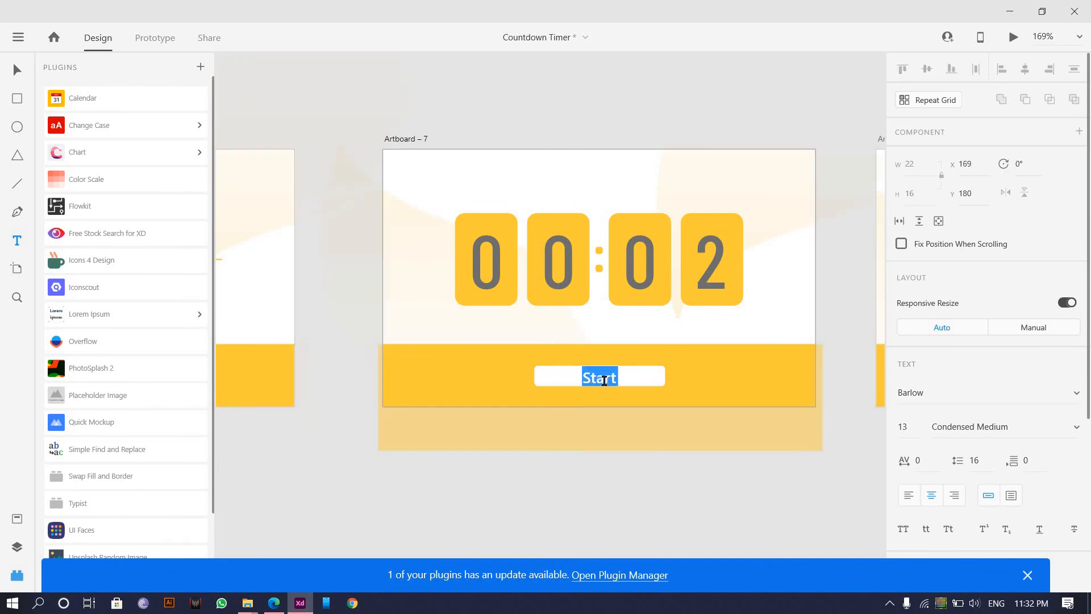
left_click(604, 380)
key("ctrl+a")
type("Stop")
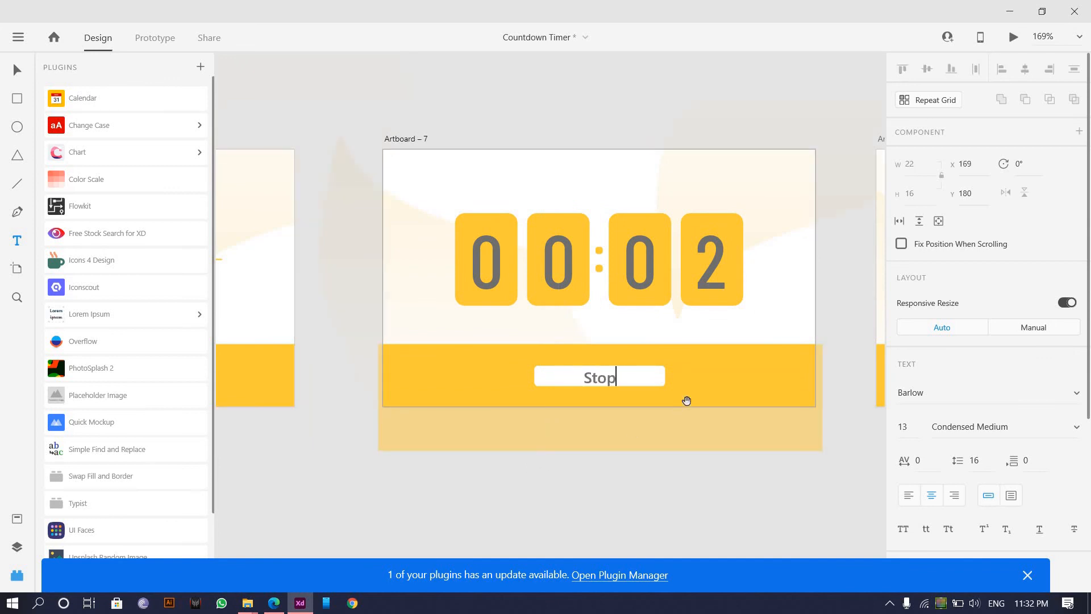
Change the Start button's label on Artboard – 8 to Stop.
scroll(777, 374, "right", 5)
double_click(777, 372)
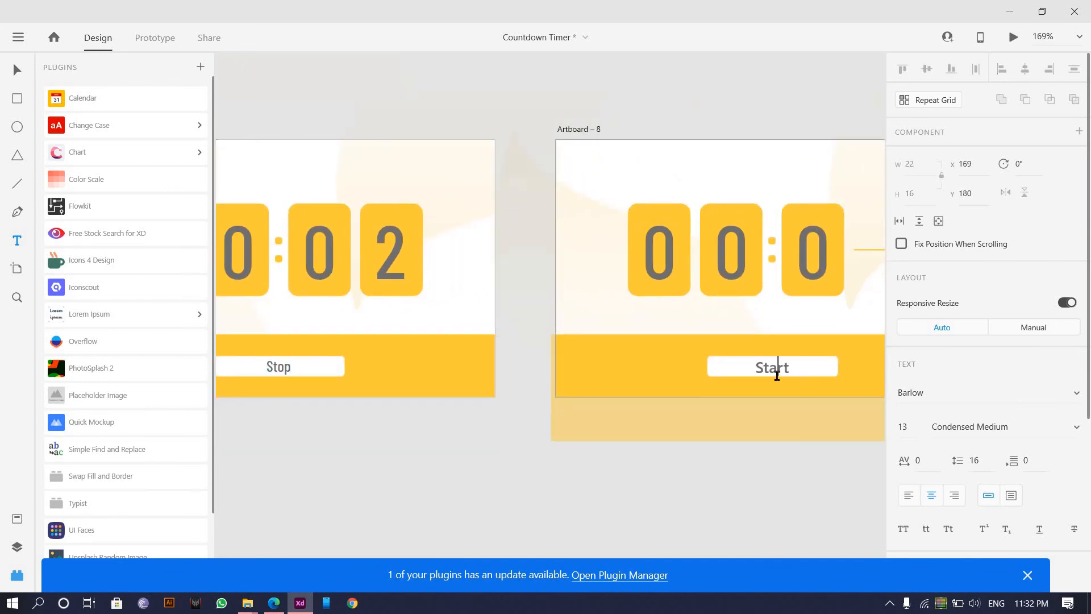
key("ctrl+a")
type("Stop")
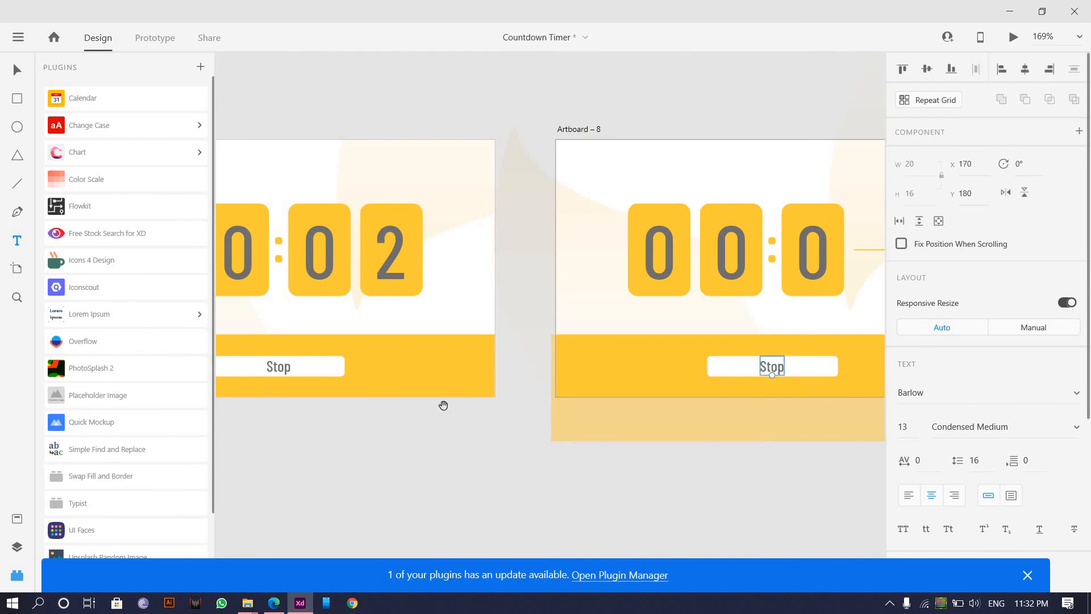
Change the Start button's label on Artboard – 9 to Stop.
scroll(450, 341, "right", 5)
scroll(450, 341, "right", 5)
double_click(585, 341)
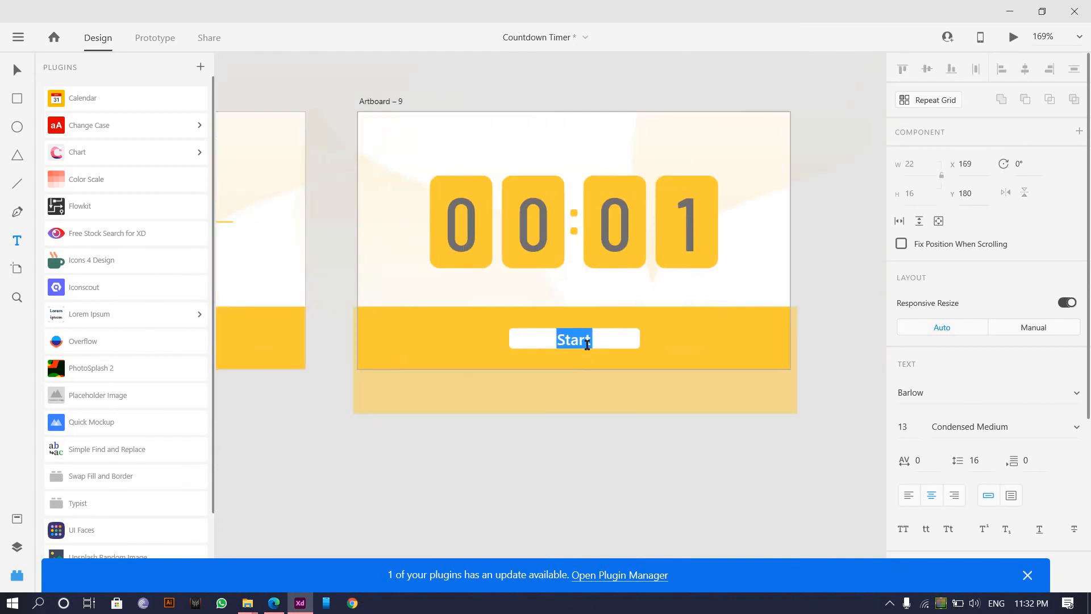
type("Stop")
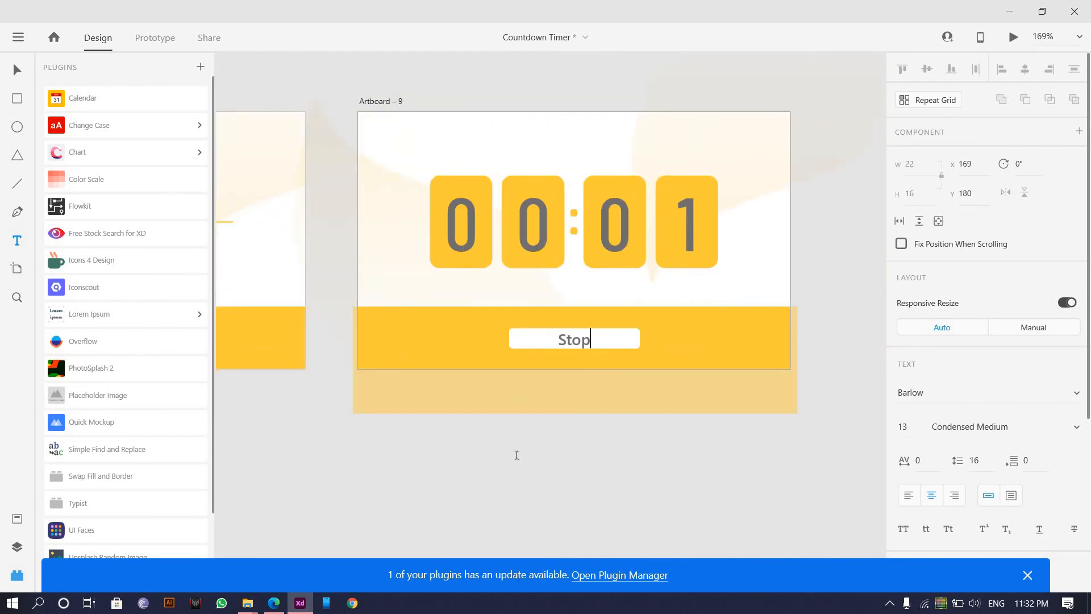
key("Escape")
Switch to prototyping mode and change the Start button's label on Artboard – 2 to Stop.
scroll(516, 456, "down", 5)
left_click(150, 45)
scroll(434, 216, "left", 15)
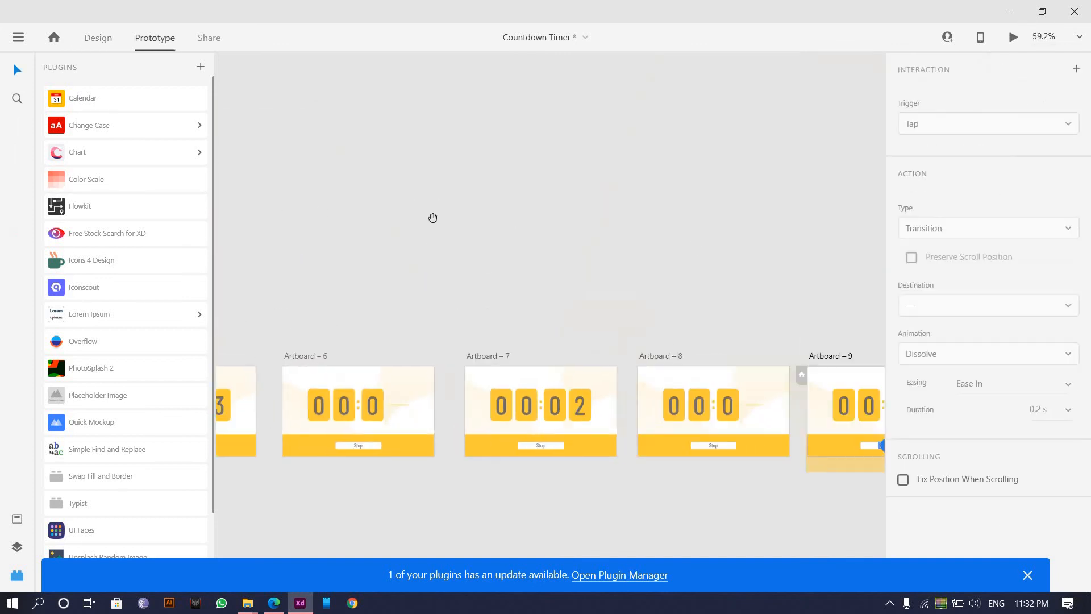
scroll(407, 306, "down", 4)
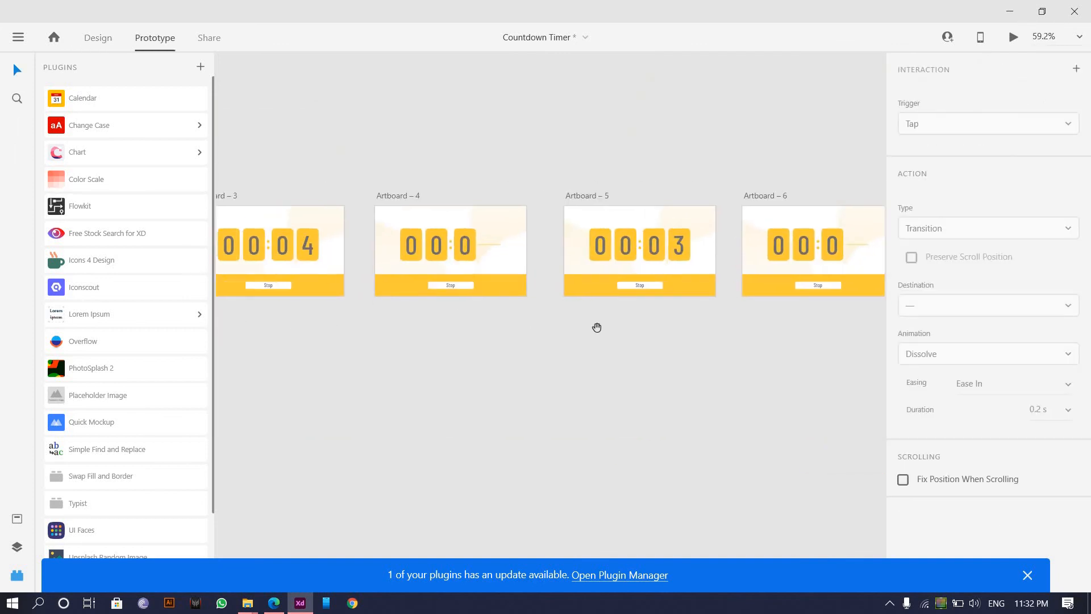
scroll(597, 327, "left", 5)
scroll(545, 346, "left", 4)
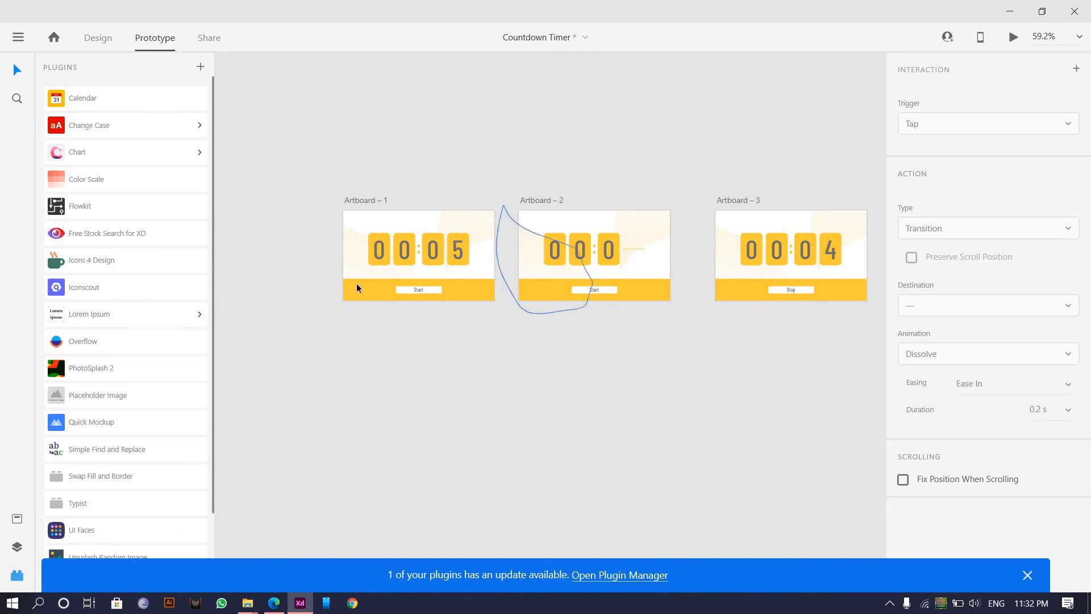
scroll(357, 287, "up", 3)
scroll(458, 282, "right", 5)
scroll(458, 282, "down", 1)
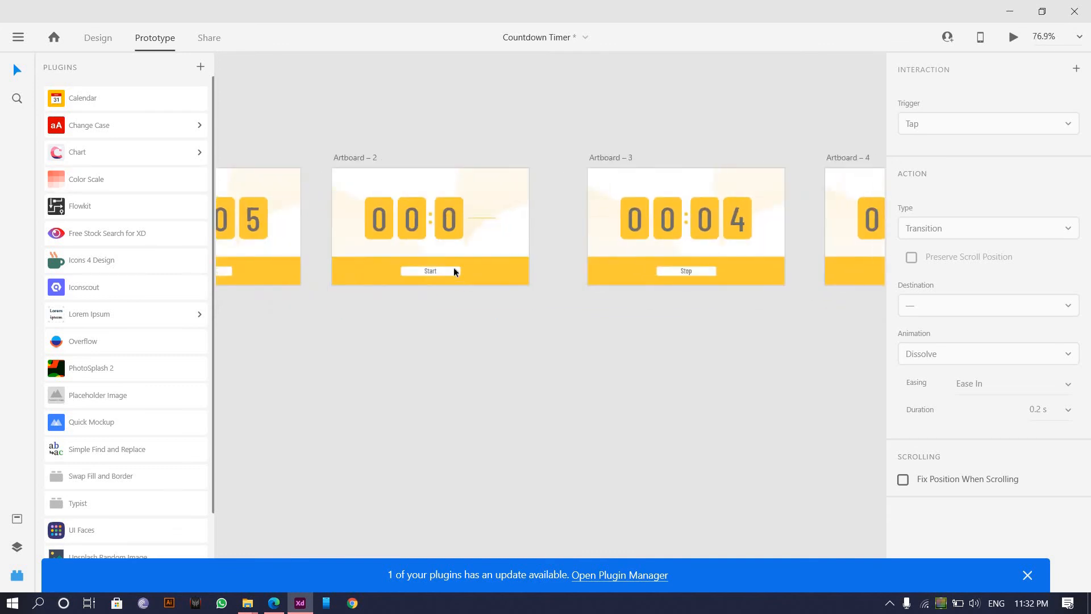
left_click(429, 274)
double_click(429, 272)
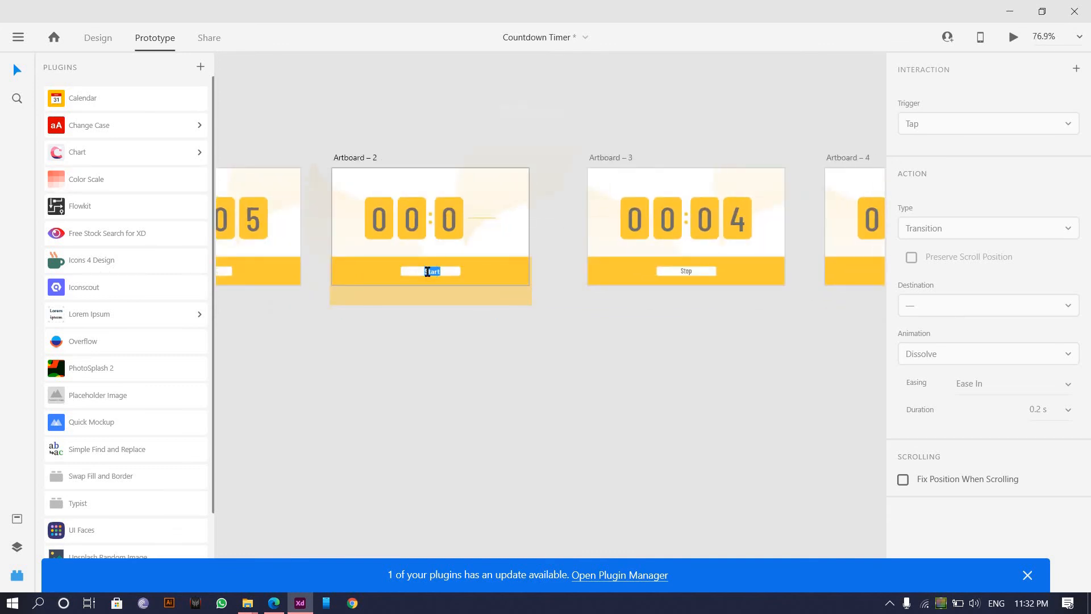
key("Escape")
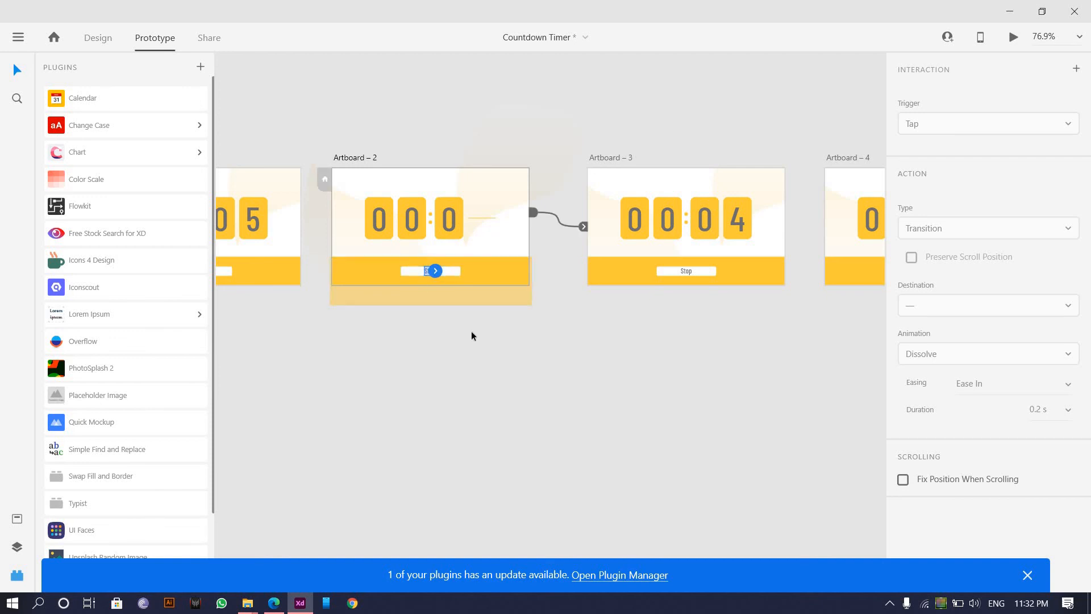
Link the Stop buttons on Artboard – 2 and Artboard – 3 to Artboard – 1 with tap-triggered Auto-Animate.
left_click(458, 272)
left_click_drag(461, 271, 292, 267)
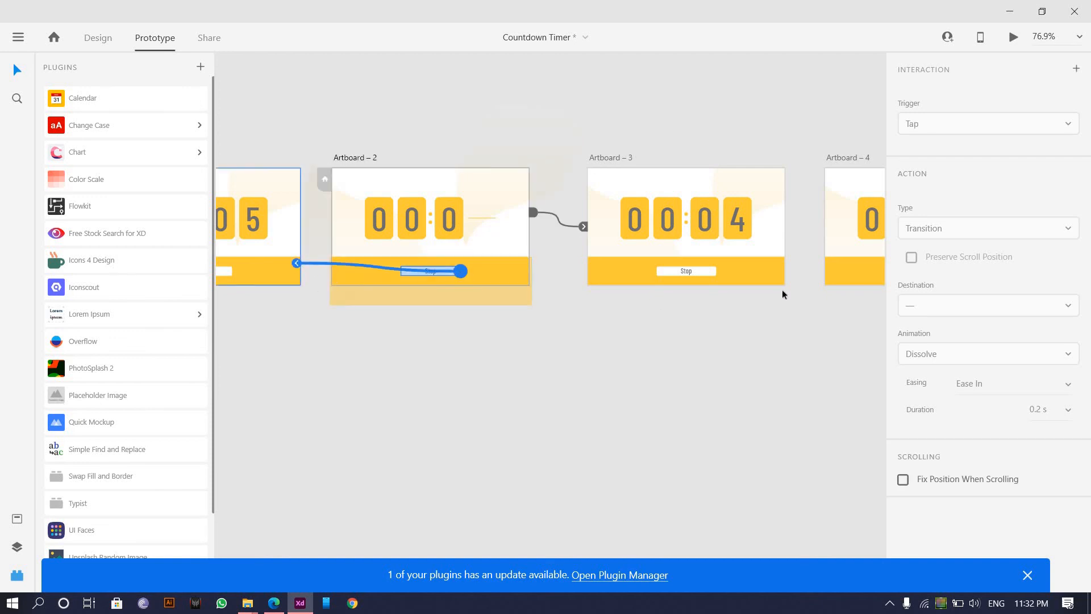
left_click(721, 275)
left_click_drag(515, 278, 241, 260)
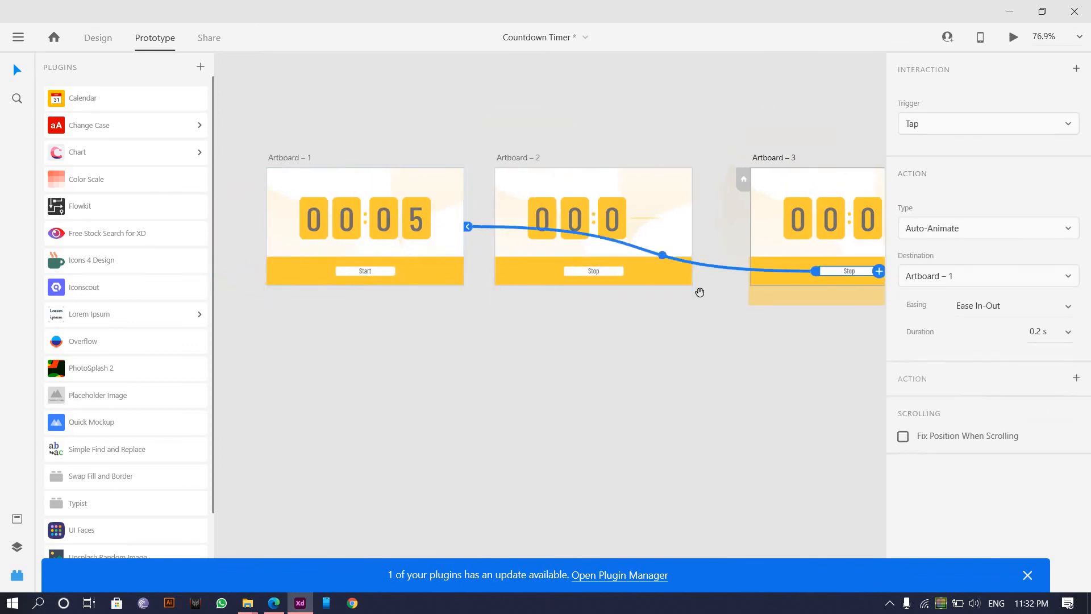
Link the Stop button on Artboard – 4 to Artboard – 1 with tap-triggered Auto-Animate.
left_click_drag(699, 291, 233, 305)
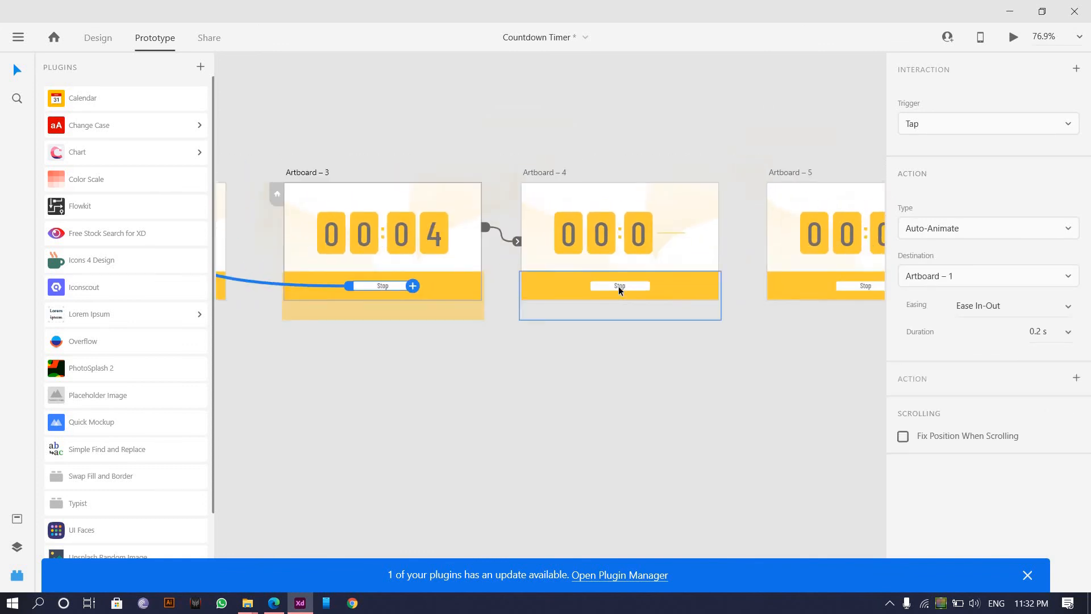
left_click(650, 284)
left_click_drag(650, 285, 208, 262)
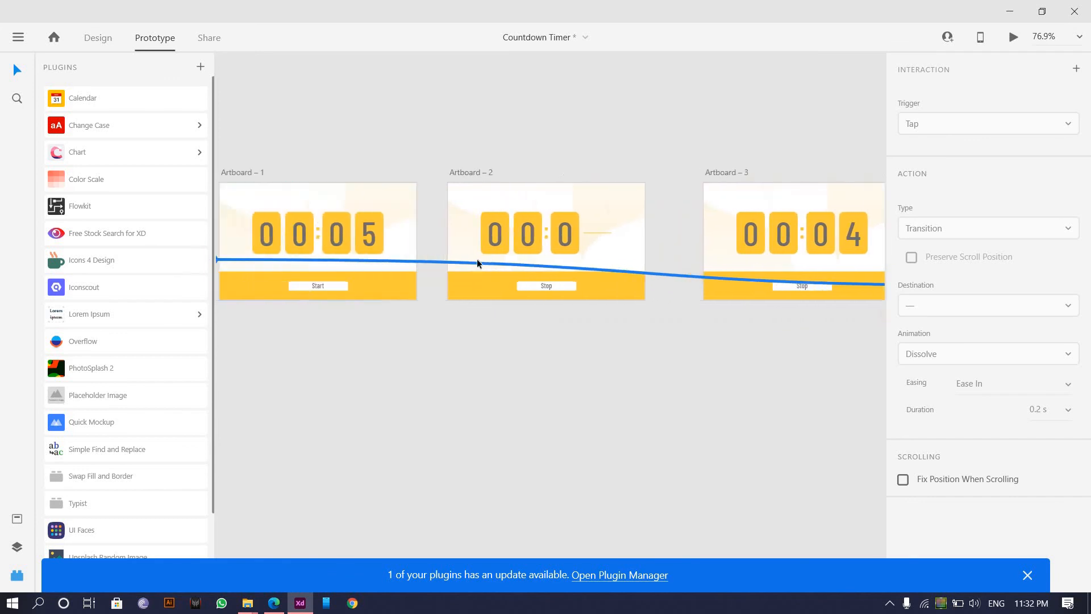
scroll(648, 292, "down", 2)
left_click_drag(878, 301, 790, 319)
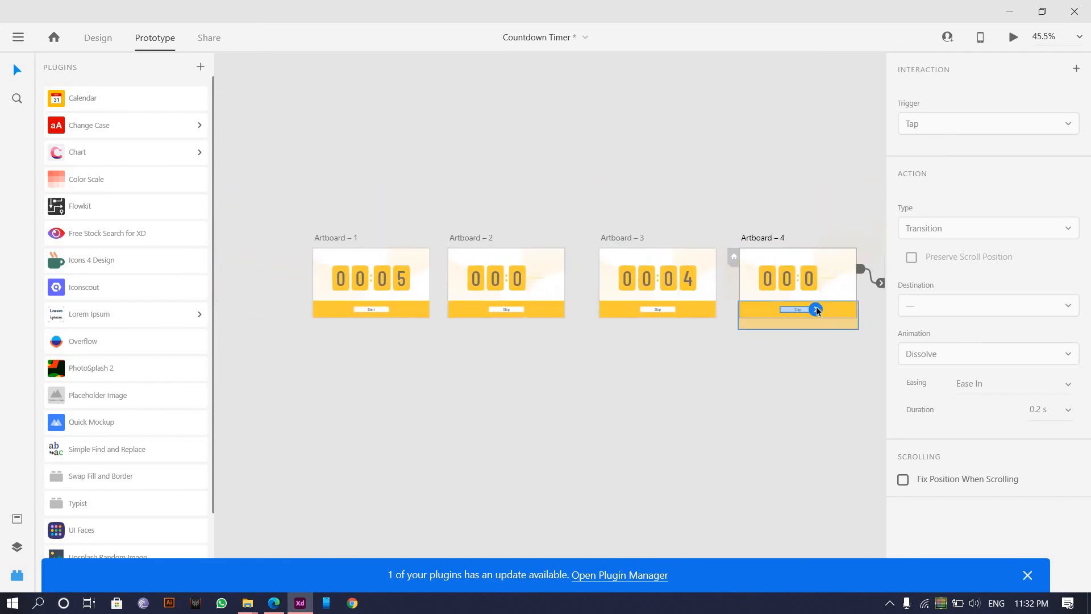
left_click_drag(355, 300, 354, 299)
left_click_drag(628, 396, 394, 392)
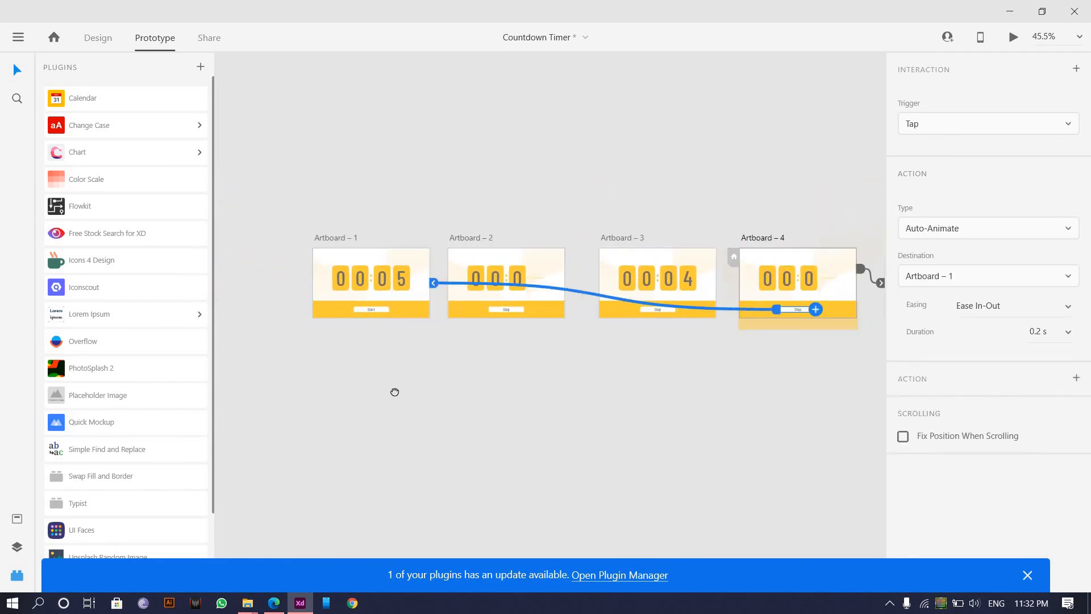
Link the Stop buttons on Artboard – 5 and Artboard – 6 to Artboard – 1.
scroll(742, 284, "down", 2)
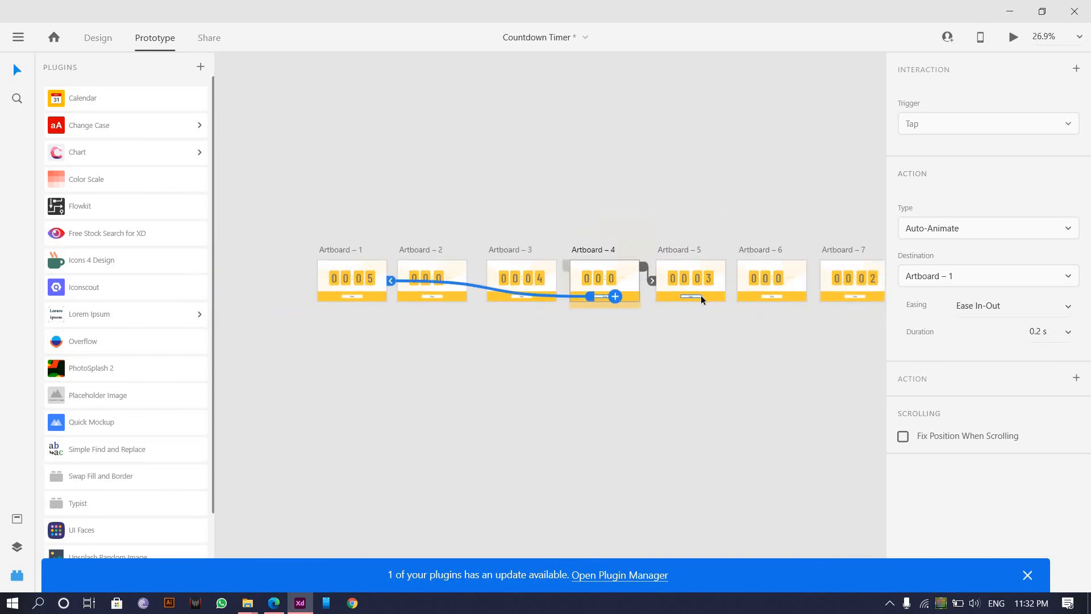
left_click(703, 296)
left_click_drag(702, 296, 318, 292)
left_click(782, 296)
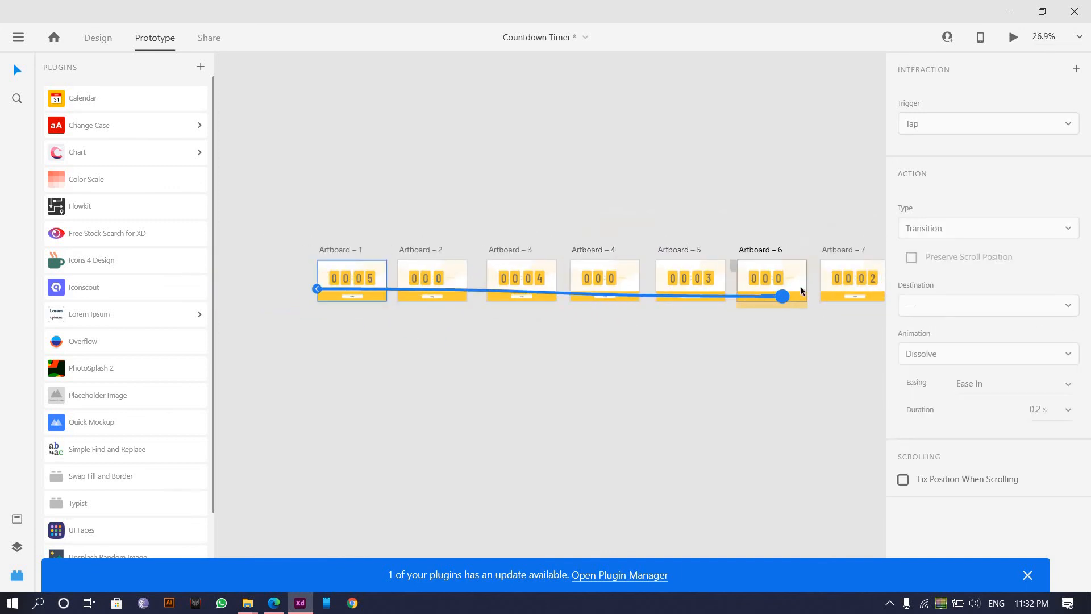
Link the Stop buttons on Artboard – 7 and Artboard – 8 to Artboard – 1.
left_click(858, 295)
left_click_drag(459, 294, 368, 287)
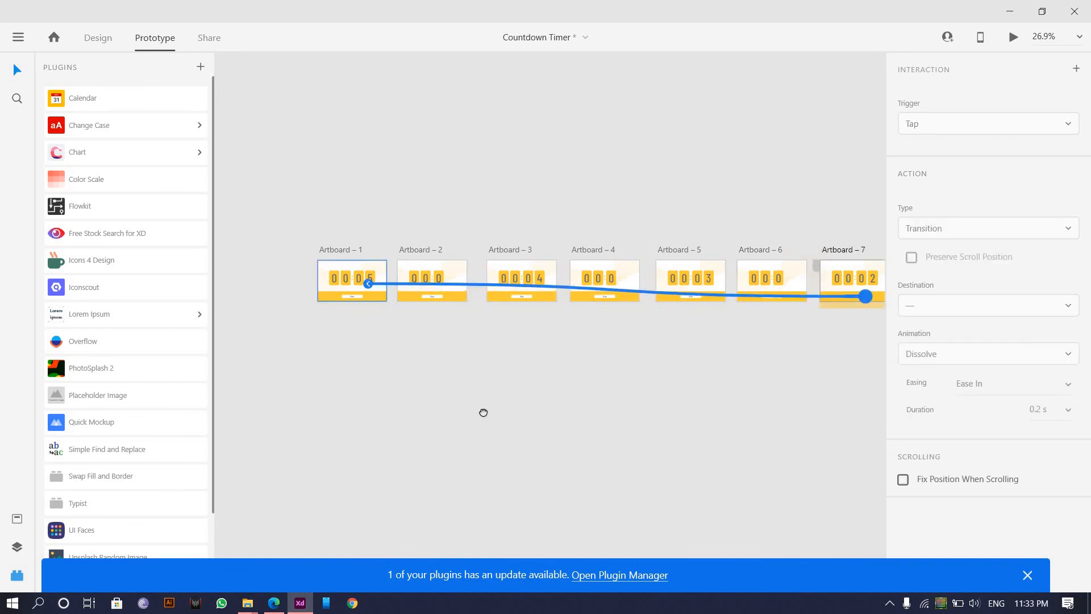
scroll(684, 309, "right", 5)
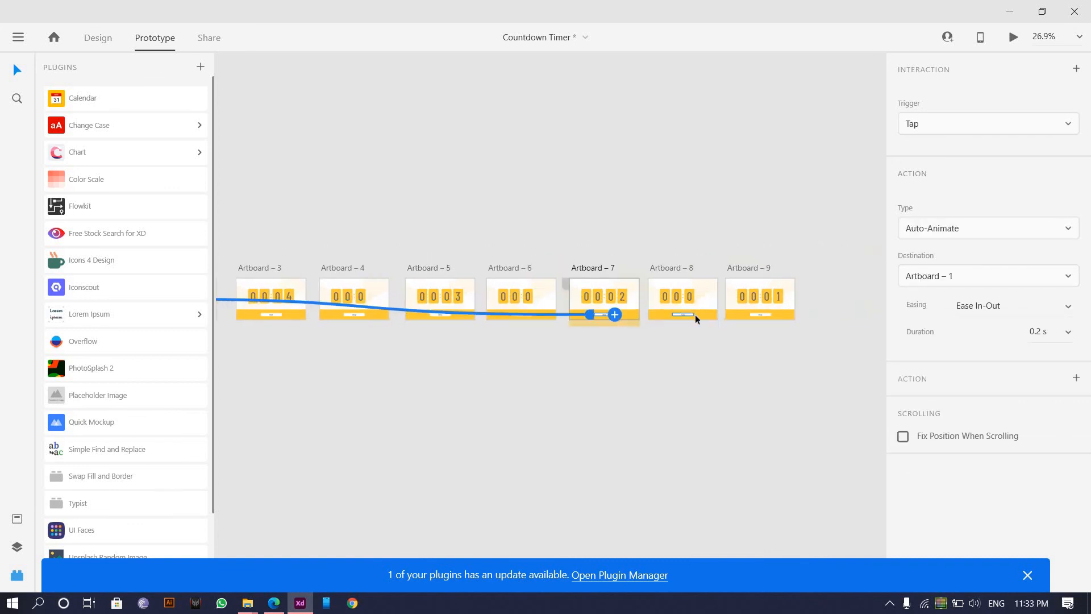
left_click(694, 316)
left_click_drag(694, 316, 398, 304)
Link the Stop button on Artboard – 9 to Artboard – 1.
scroll(866, 343, "right", 5)
left_click(842, 338)
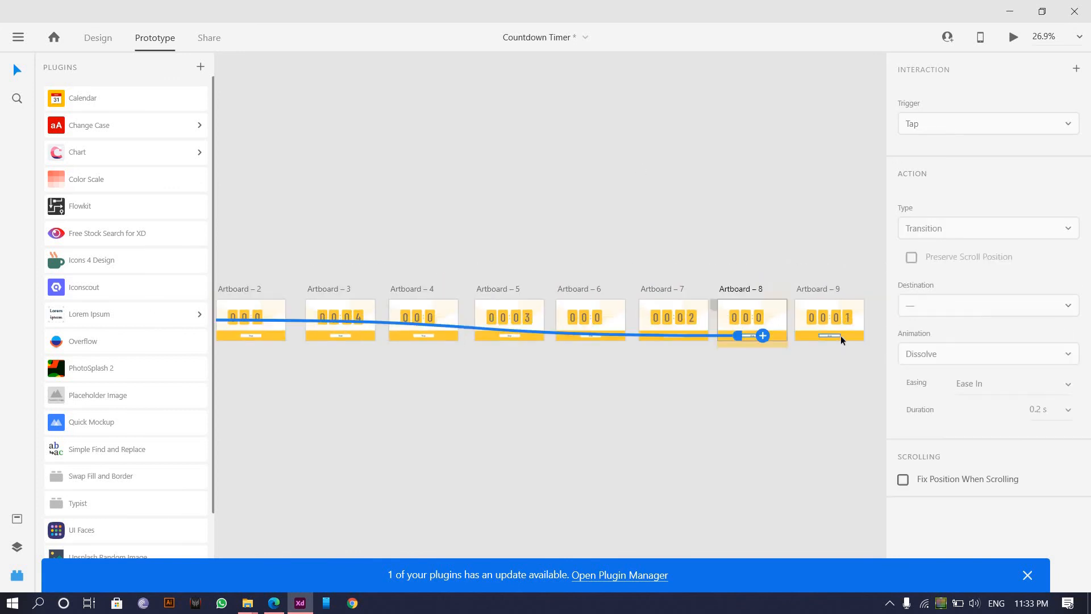
left_click_drag(842, 338, 316, 334)
Link Artboard – 5 to Artboard – 6 with a timed Auto-Animate transition.
scroll(316, 335, "up", 5)
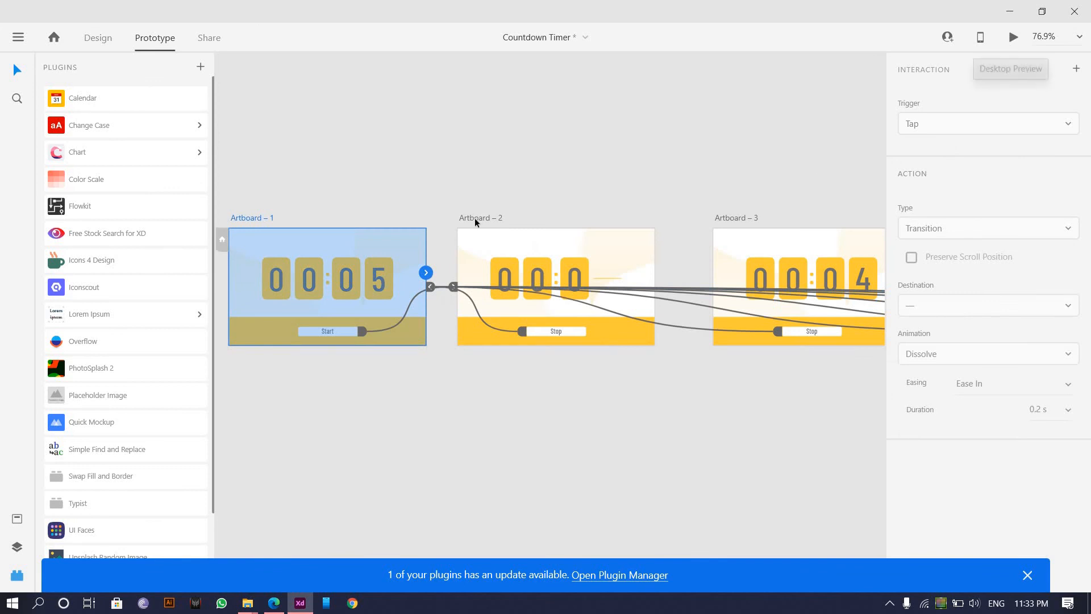
scroll(659, 278, "right", 5)
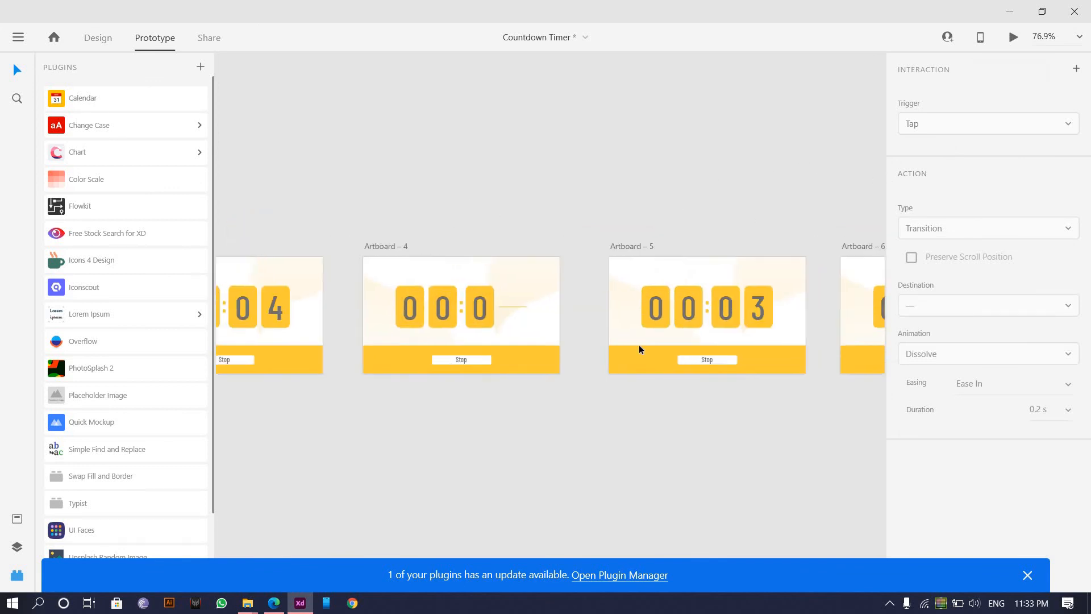
scroll(635, 291, "down", 3)
left_click(641, 282)
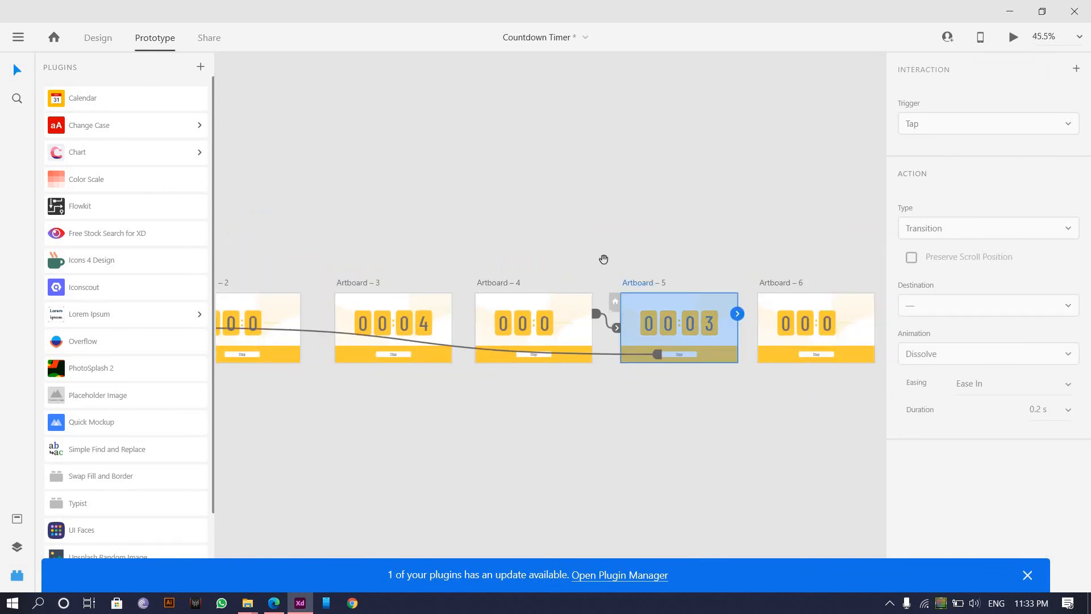
scroll(604, 261, "right", 3)
left_click_drag(635, 316, 715, 318)
scroll(577, 273, "right", 3)
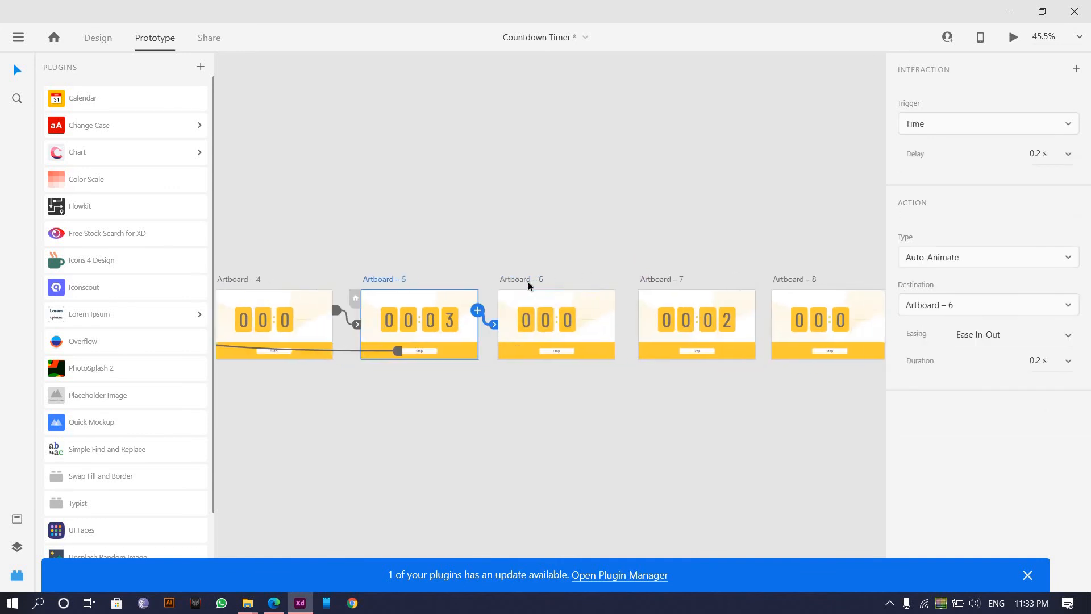
Link Artboard – 6 to Artboard – 7 and Artboard – 7 to Artboard – 8 with timed Auto-Animate transitions.
left_click(528, 282)
left_click_drag(615, 310, 702, 313)
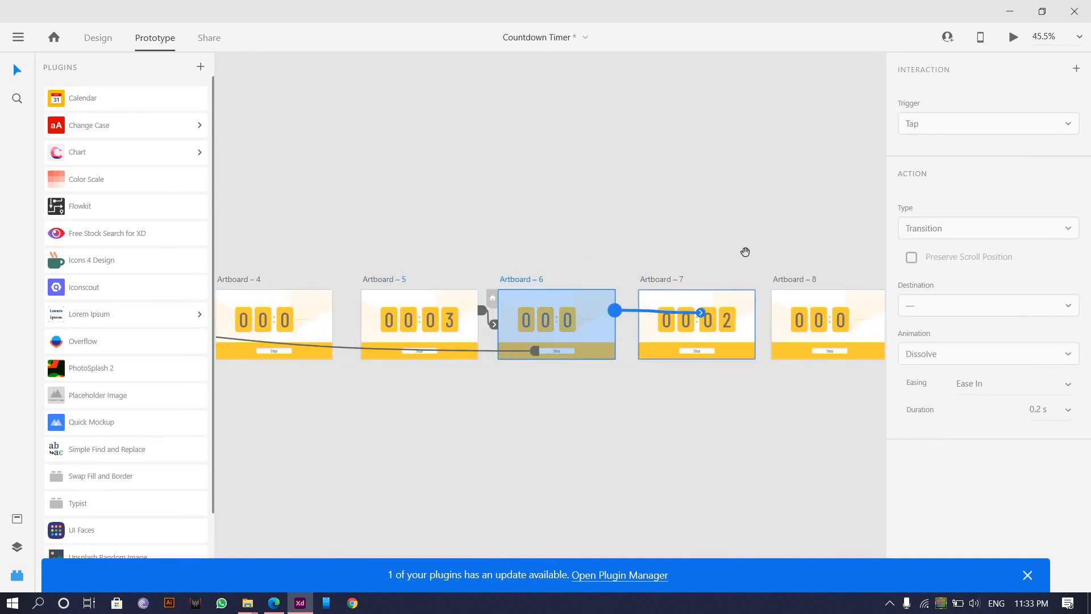
scroll(537, 281, "right", 3)
left_click(534, 281)
left_click_drag(625, 309, 460, 301)
Link Artboard – 8 to Artboard – 9 and Artboard – 9 back to Artboard – 1 with timed Auto-Animate transitions.
scroll(590, 279, "right", 3)
left_click(571, 281)
scroll(709, 278, "down", 1)
scroll(709, 277, "down", 3)
left_click(744, 286)
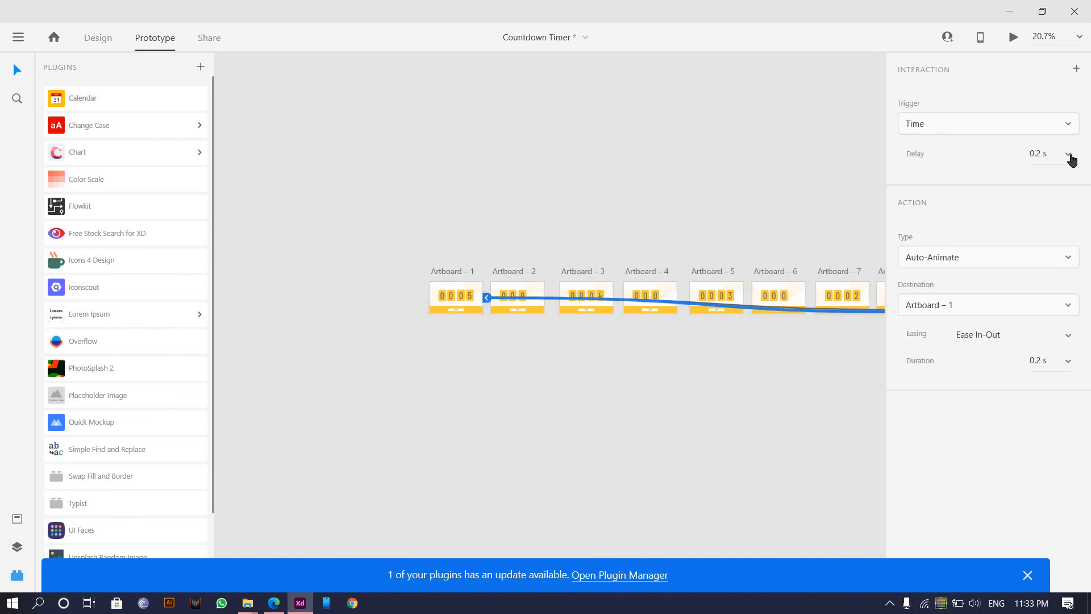
left_click(1068, 154)
Preview the prototype from Artboard – 1 in a maximized window, start the countdown, and close the preview.
left_click(421, 278)
left_click(434, 275)
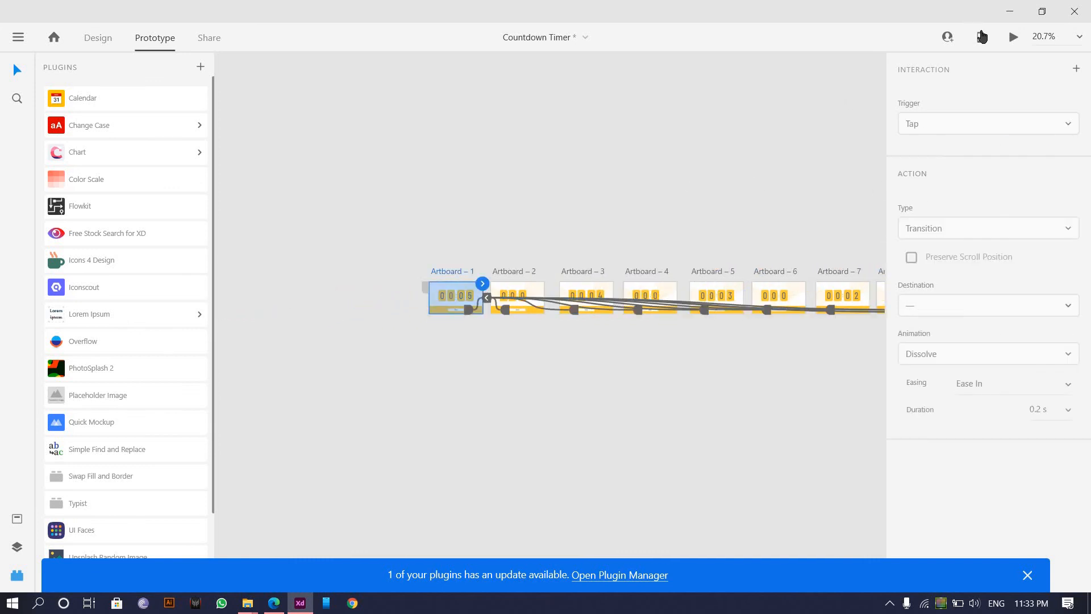
left_click(1014, 38)
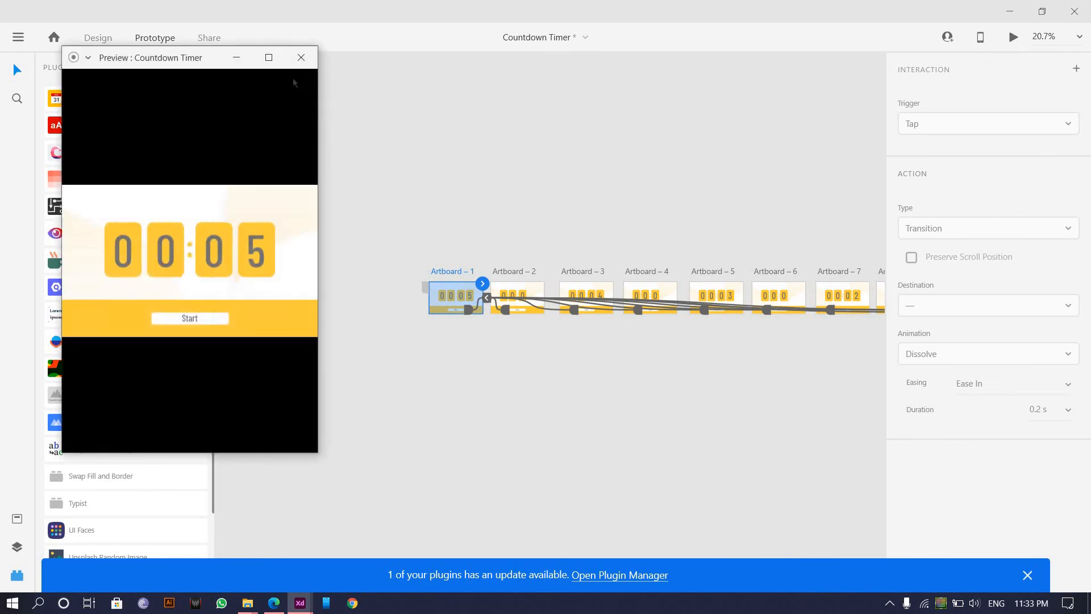
left_click(271, 59)
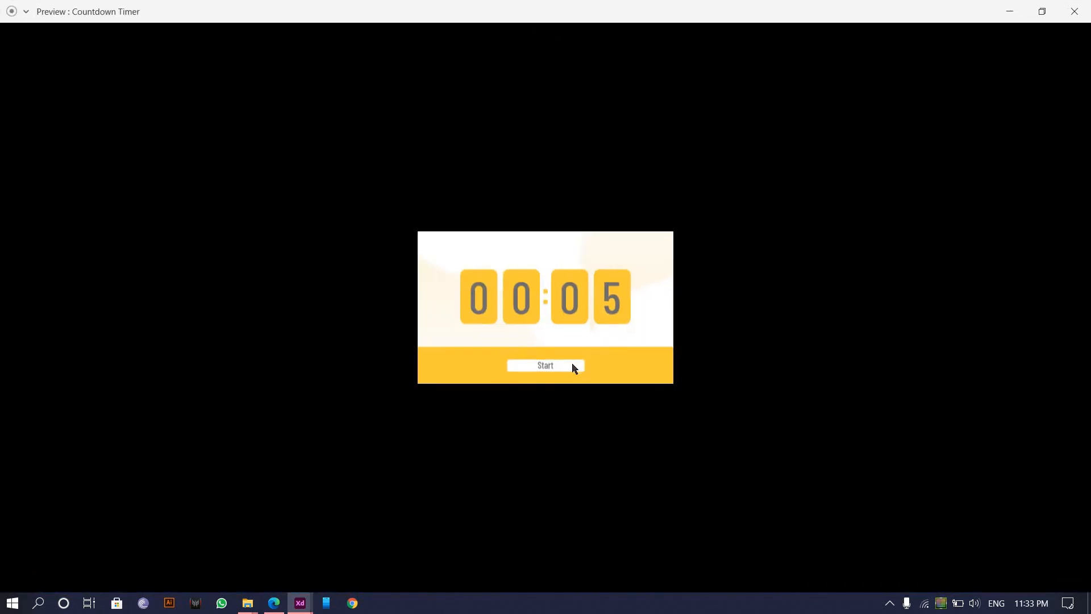
left_click(573, 368)
left_click(1070, 12)
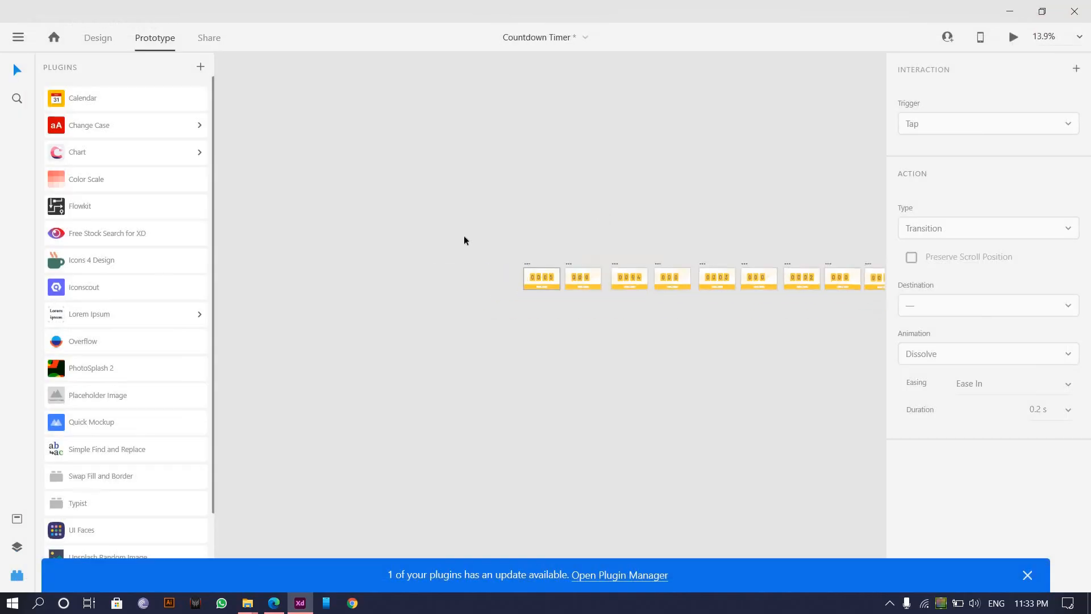
Select all artboards, edit the delay of their timed transitions, and set the duration to 0 s.
left_click_drag(912, 393, 762, 383)
left_click(1060, 157)
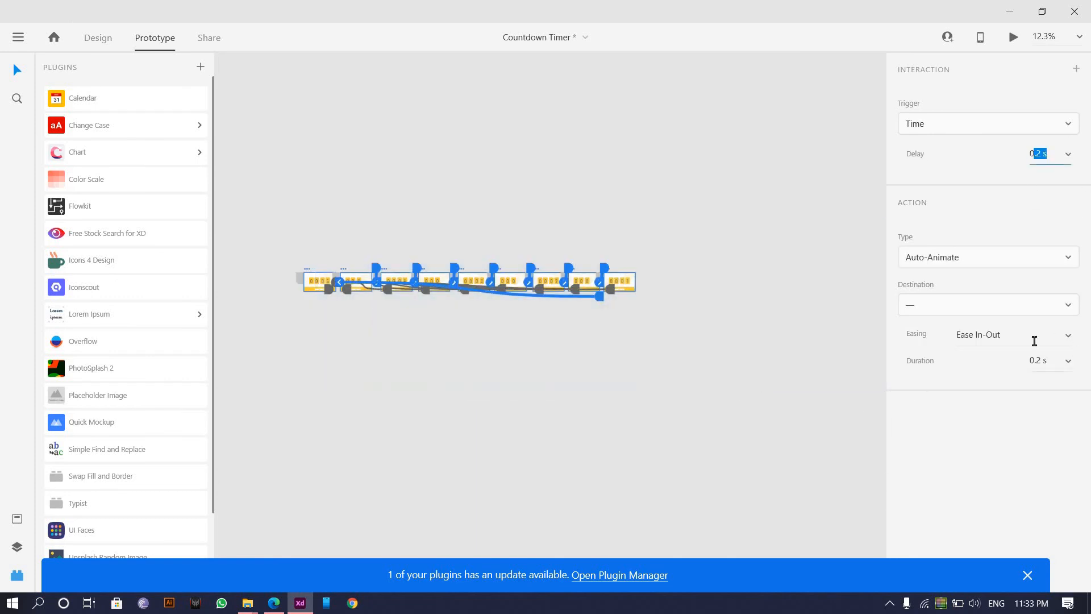
key("Return")
left_click(1047, 362)
key("Return")
Preview the countdown again from Artboard – 1, and close the preview.
left_click(304, 269)
left_click(1013, 37)
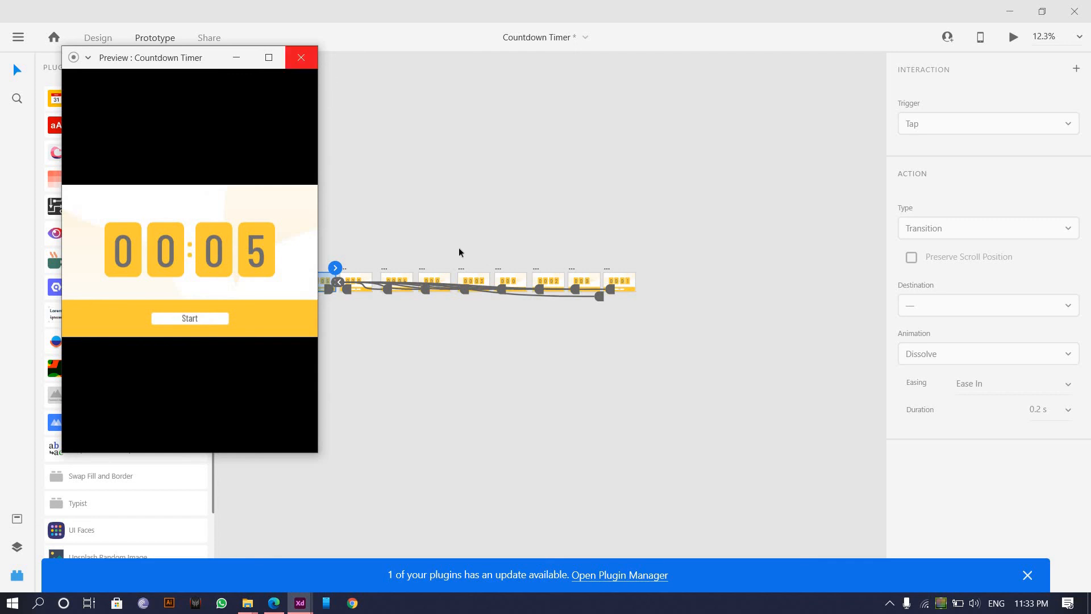
left_click(301, 57)
Select all artboards and set the delay of their timed Auto-Animate transitions to 0.2 s.
left_click(329, 232)
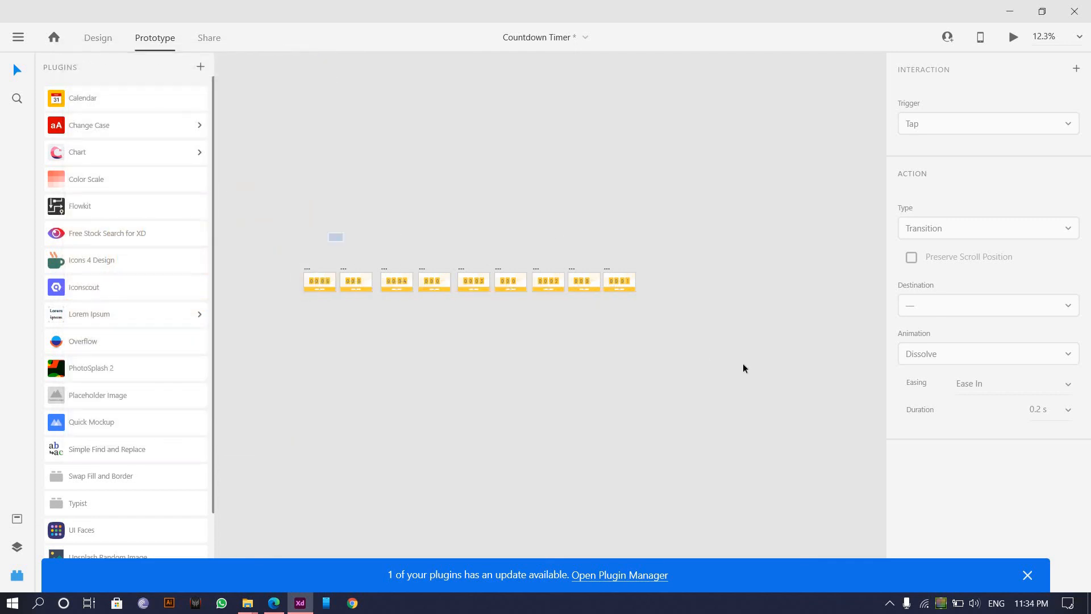
left_click_drag(743, 368, 295, 233)
left_click(1060, 157)
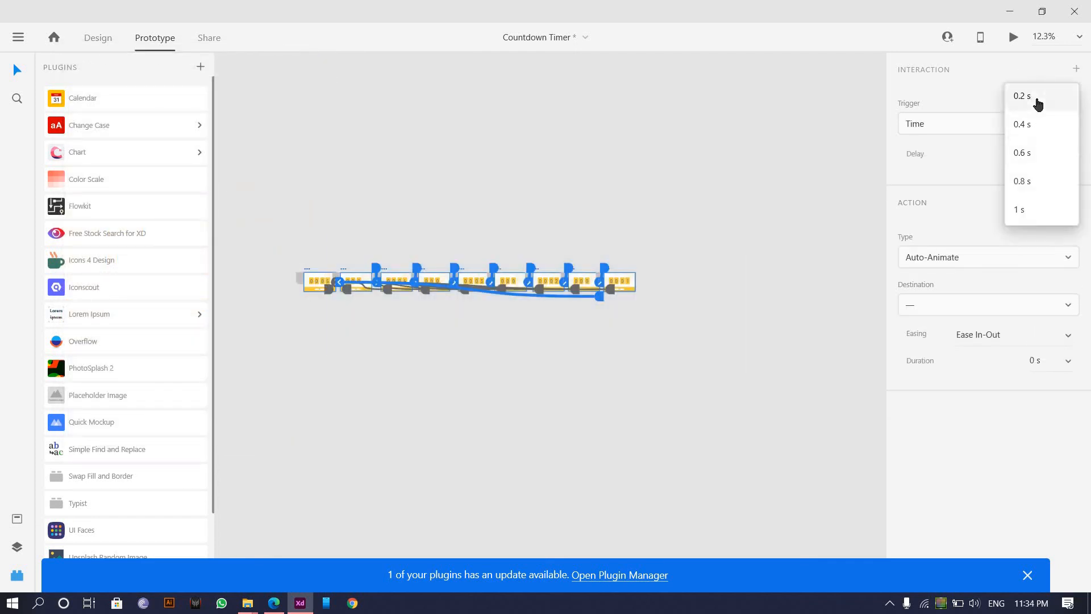
left_click(362, 254)
Preview the prototype from the first artboard, start the countdown to check its timing, and close the preview.
left_click(319, 272)
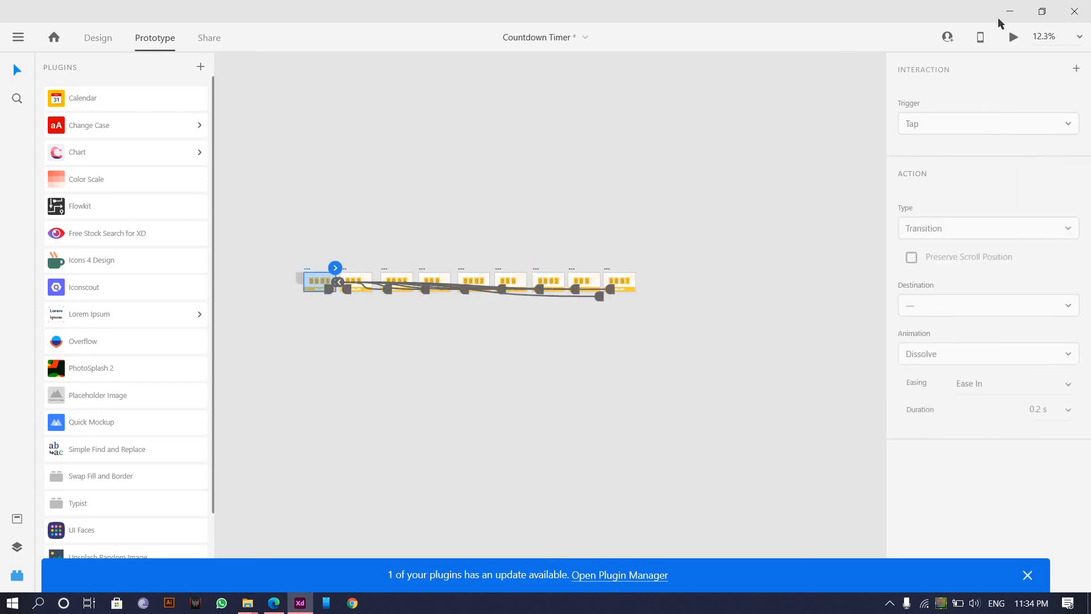
key("ctrl+Return")
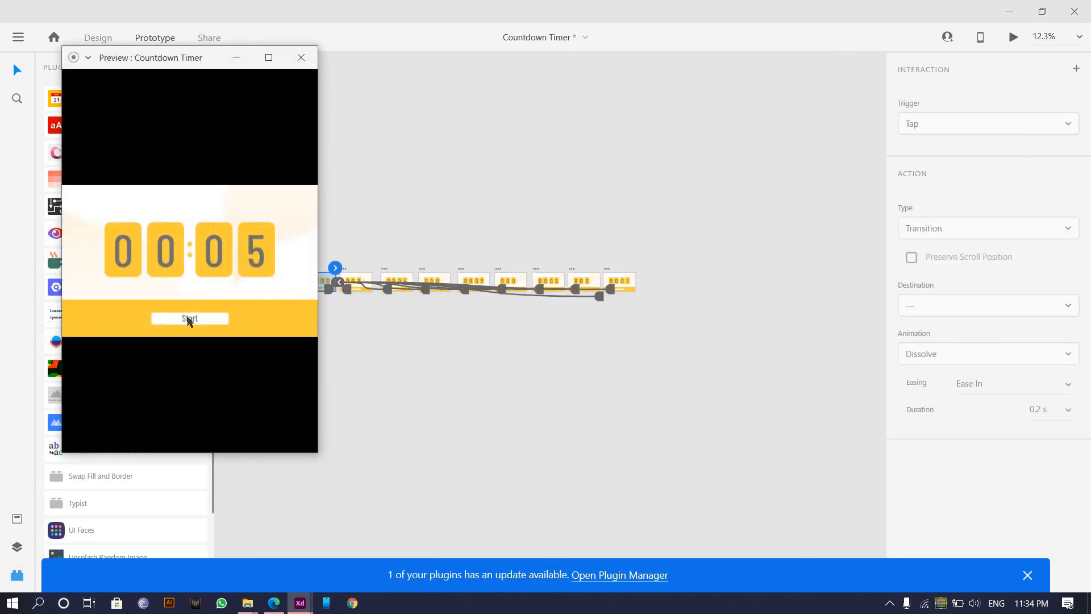
left_click(189, 317)
left_click(303, 59)
Select all artboards and set their timed transitions to a duration of 0.2 s and a delay of 0 s.
left_click_drag(676, 358, 329, 176)
left_click(1050, 361)
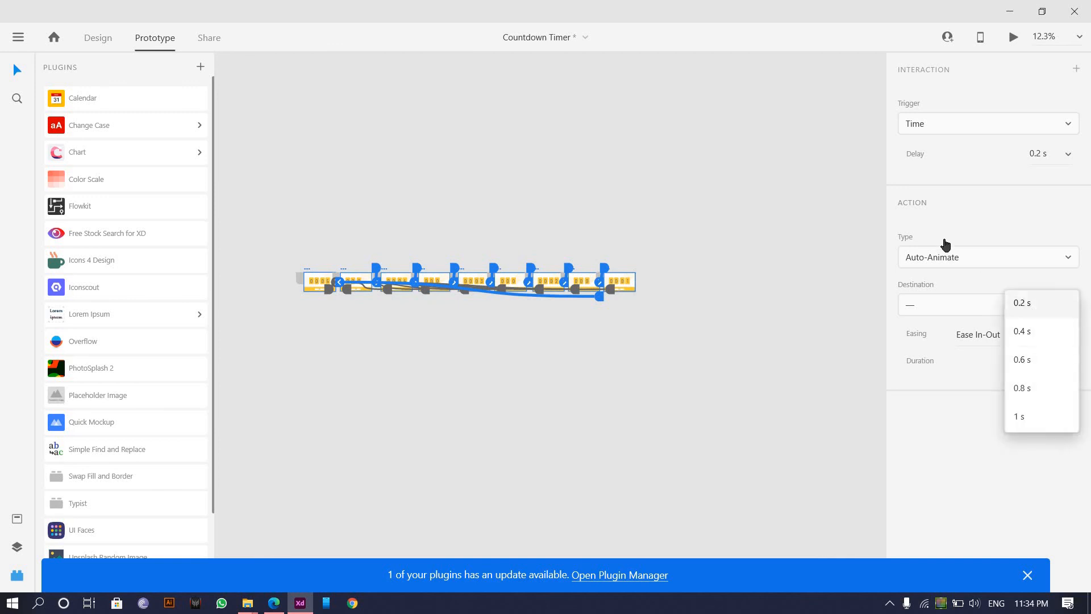
left_click(1038, 305)
left_click(1073, 154)
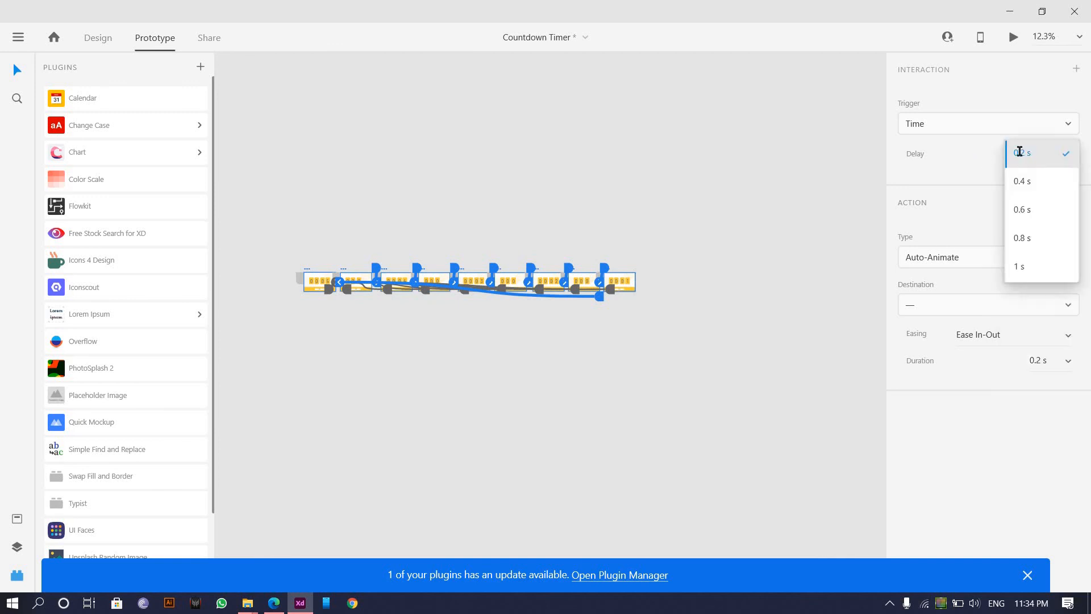
left_click(1045, 152)
type("0")
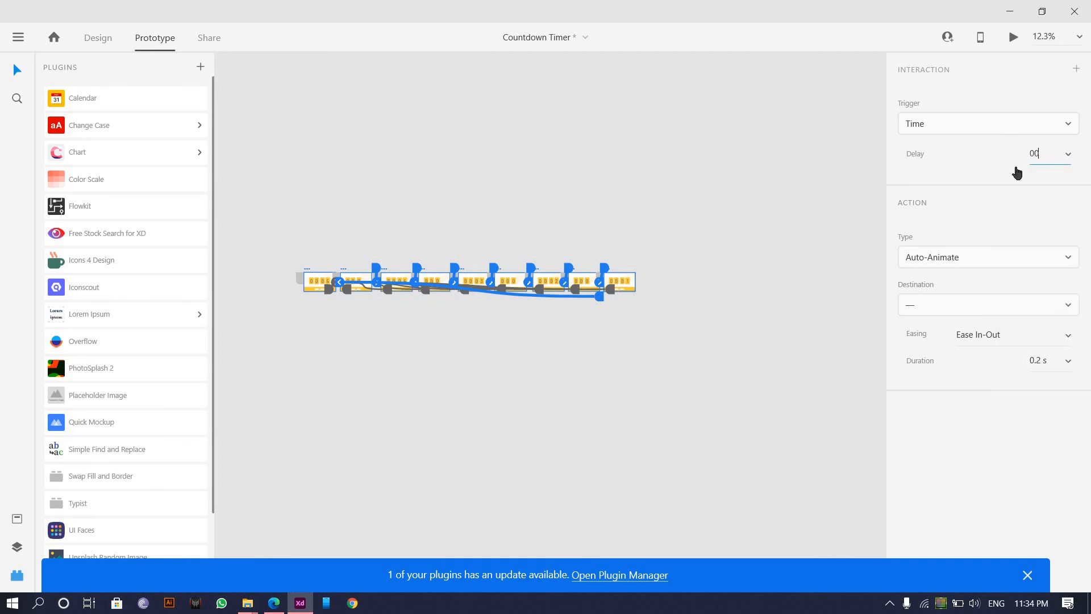
Preview the prototype from the first artboard and toggle Start and Stop repeatedly to test the countdown and its reset.
left_click(304, 273)
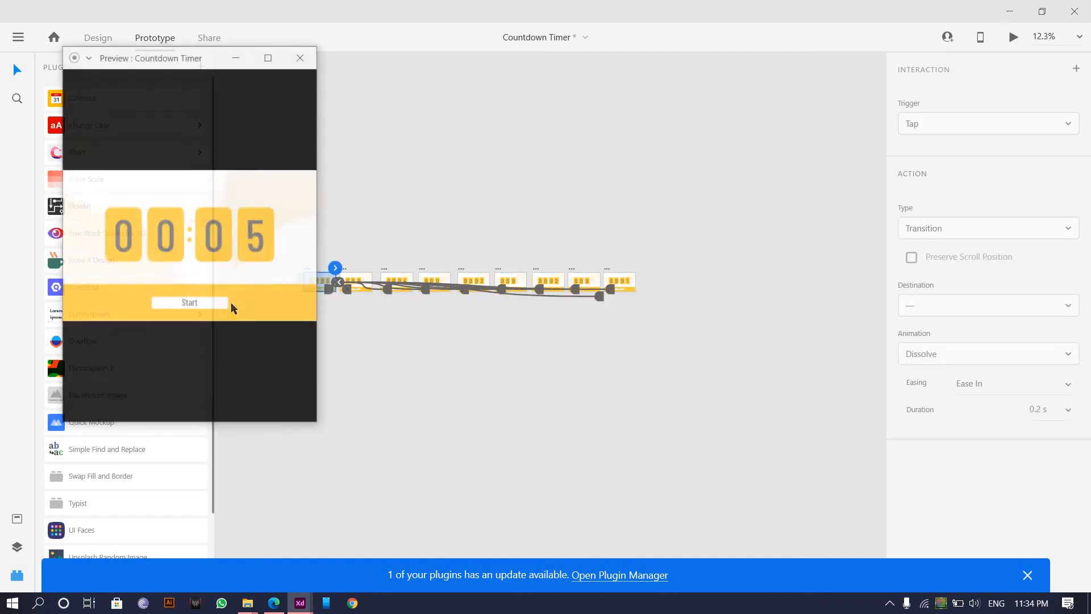
left_click(226, 307)
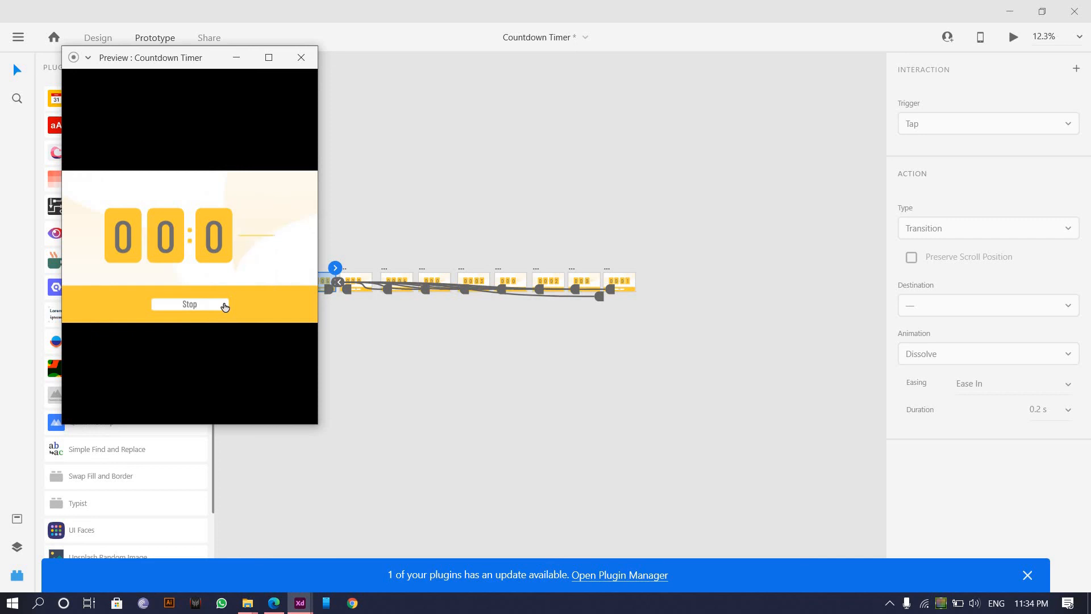
left_click(185, 305)
left_click(185, 305)
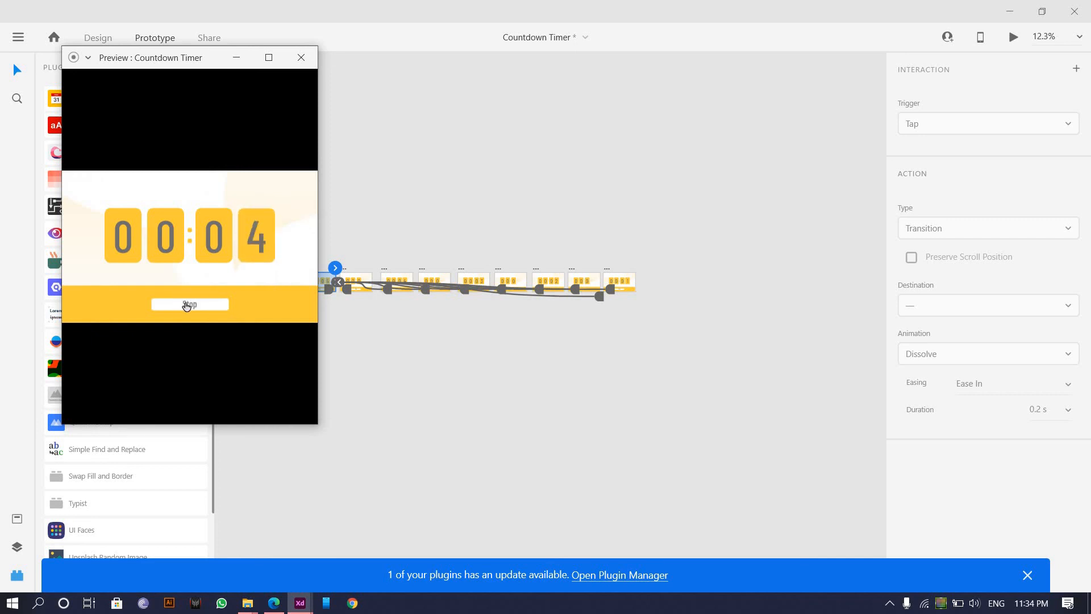
left_click(186, 305)
left_click(187, 305)
left_click(187, 305)
left_click(186, 305)
left_click(186, 305)
left_click(187, 305)
left_click(184, 305)
left_click(185, 305)
left_click(185, 305)
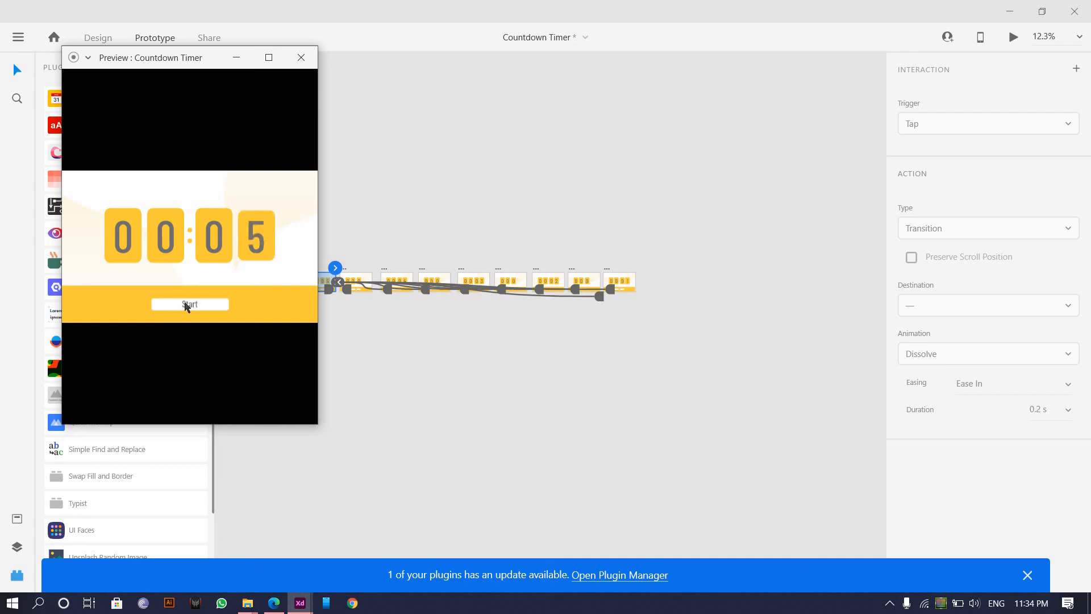
left_click(186, 305)
left_click(186, 306)
left_click(186, 306)
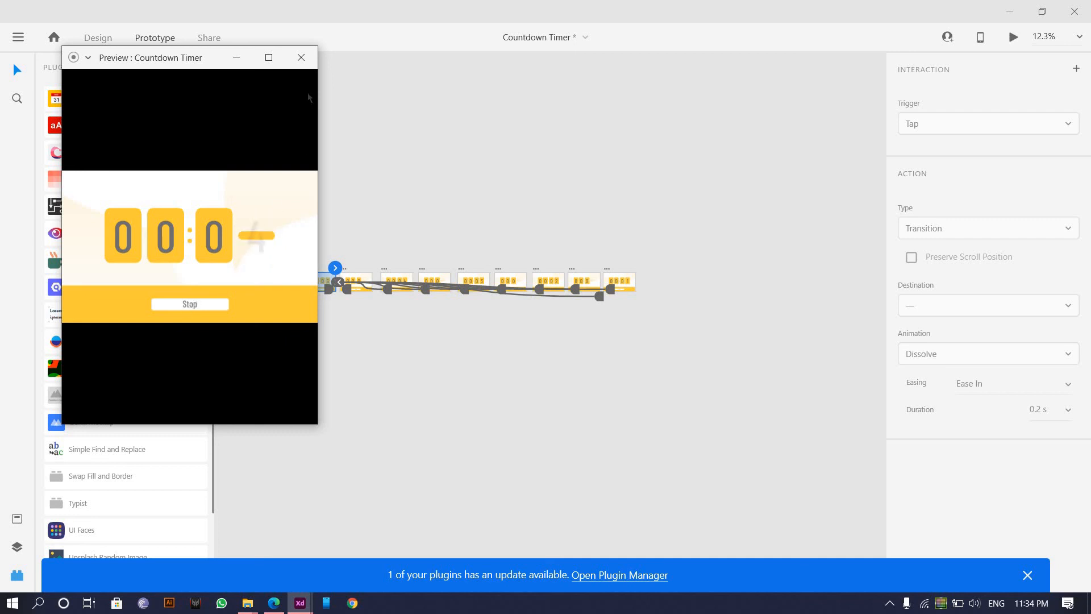
Maximize the preview window and start the countdown in it.
left_click(269, 58)
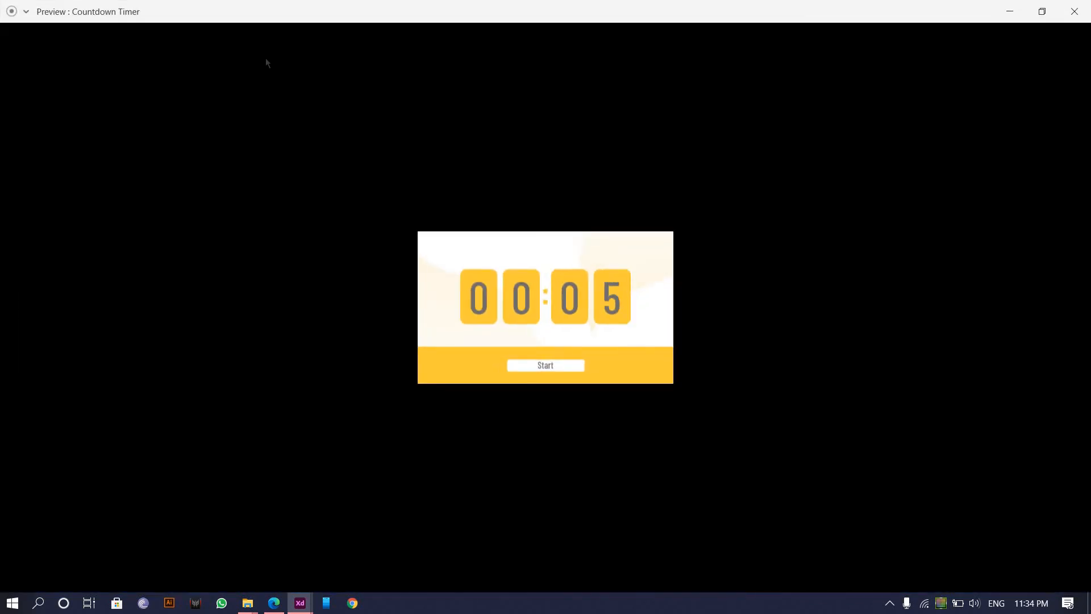
left_click(559, 366)
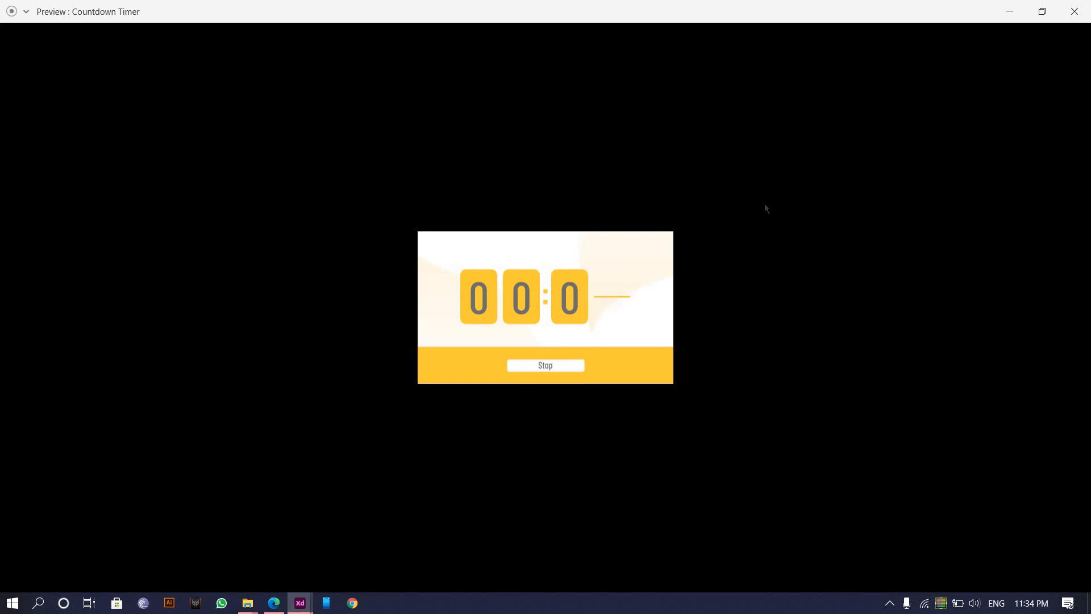